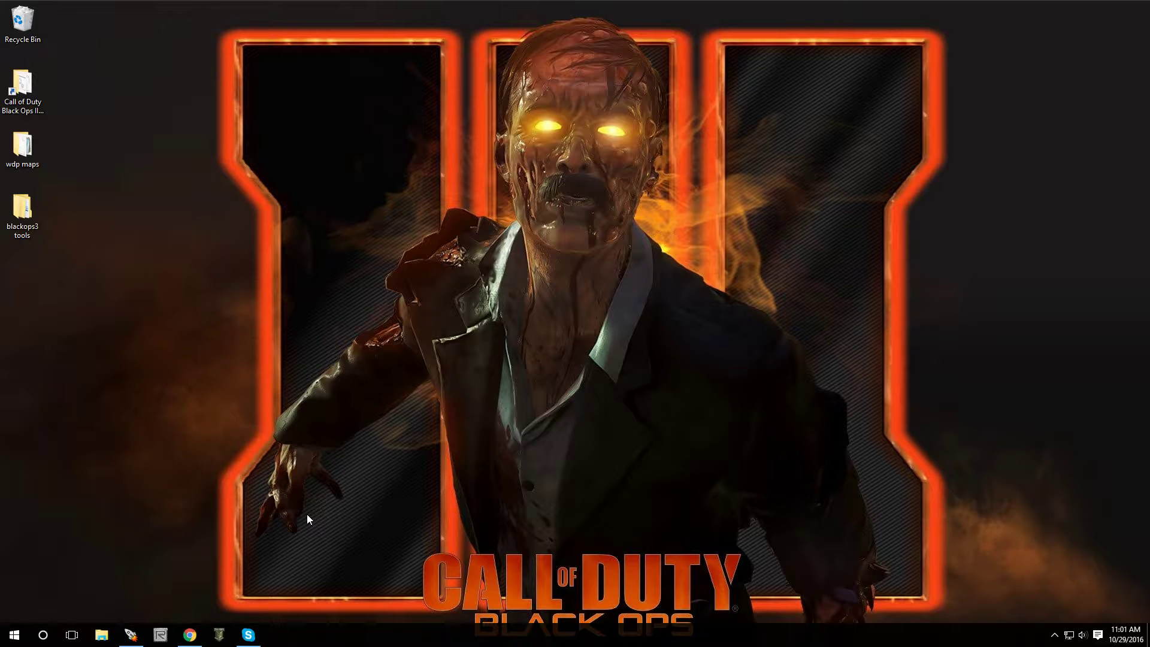
# Switch to Chrome and view the trending Michael Townley model's page on TF3DM.
pyautogui.click(189, 635)
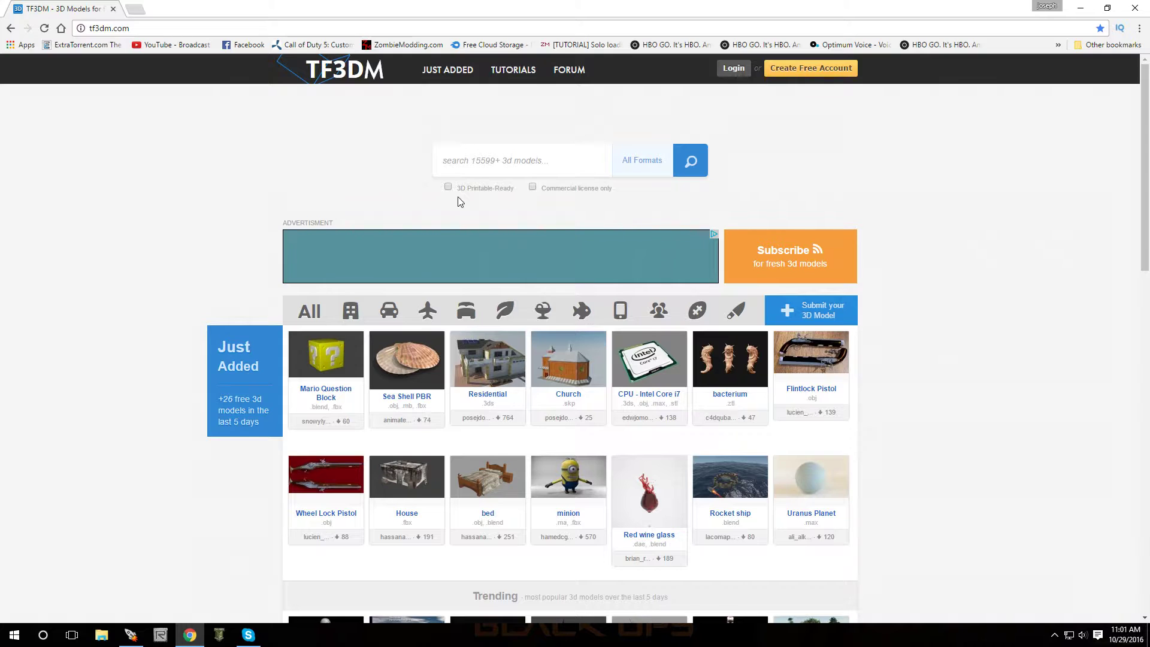
pyautogui.scroll(-8, 459, 201)
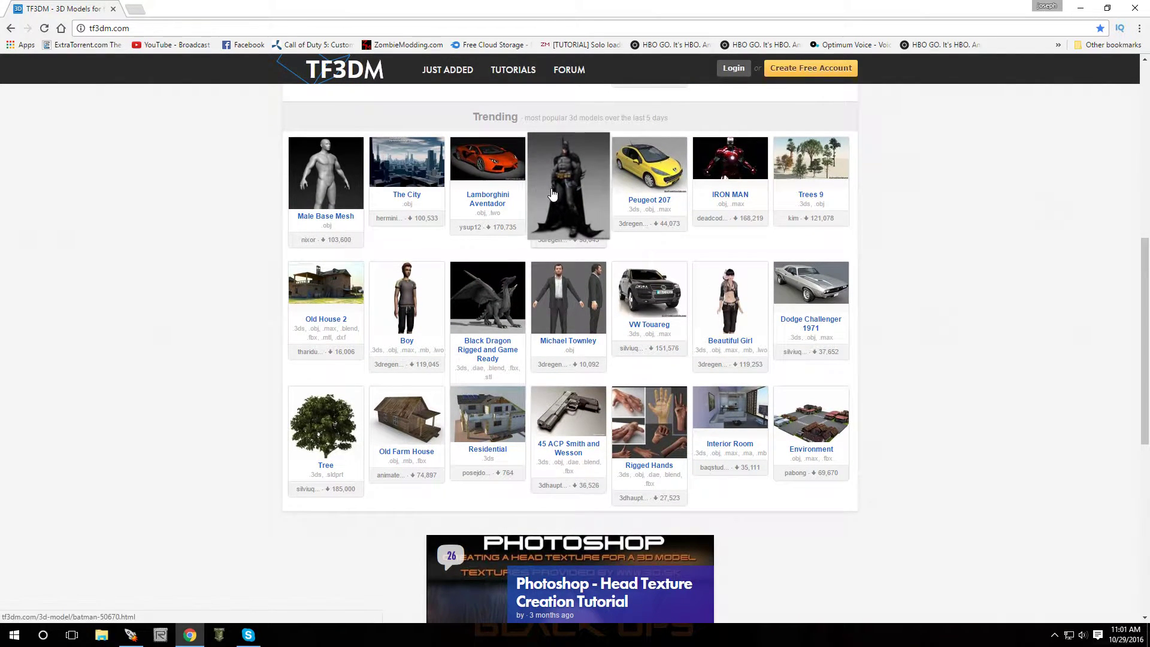
pyautogui.click(566, 307)
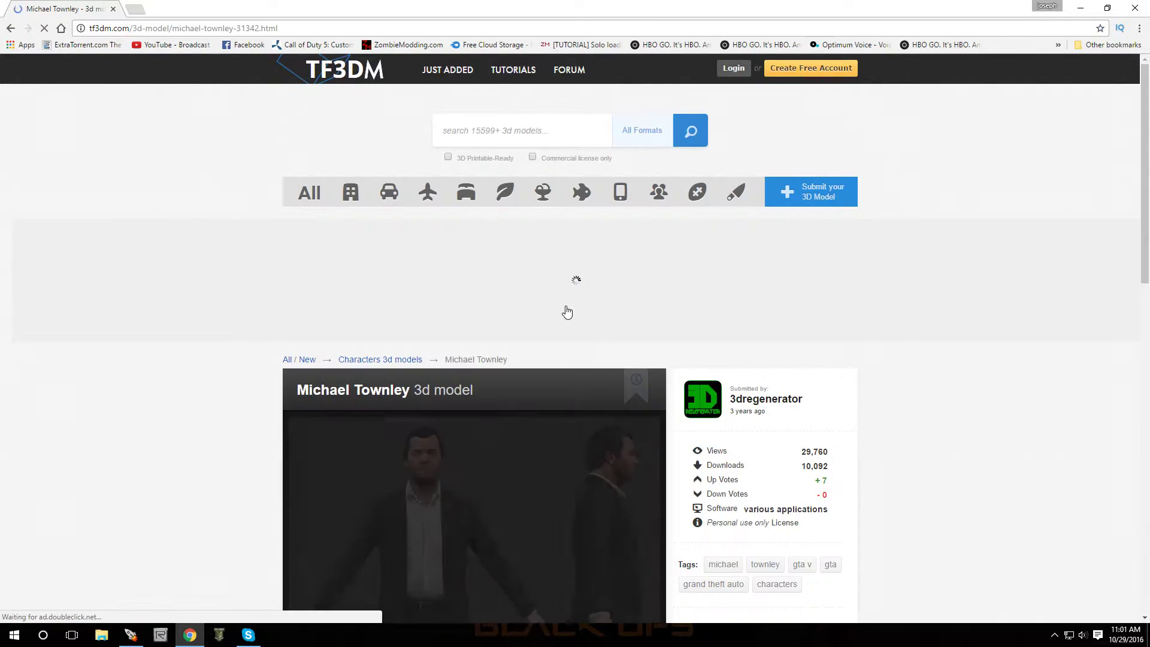
pyautogui.scroll(-4, 533, 378)
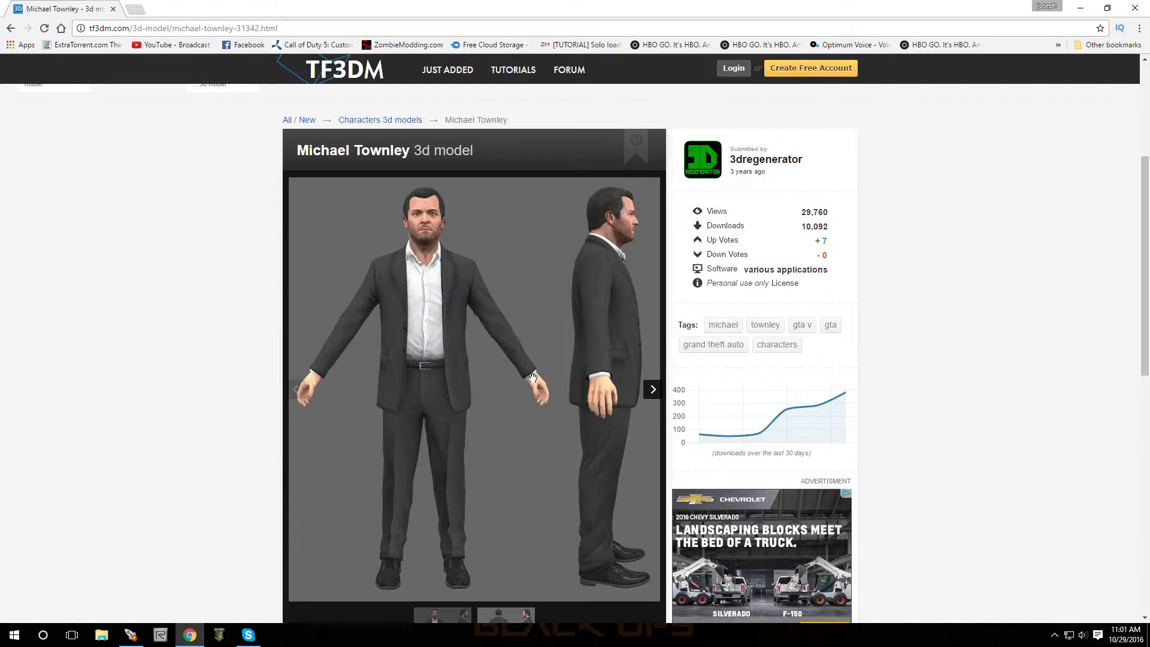
pyautogui.scroll(-3, 533, 378)
pyautogui.scroll(7, 533, 378)
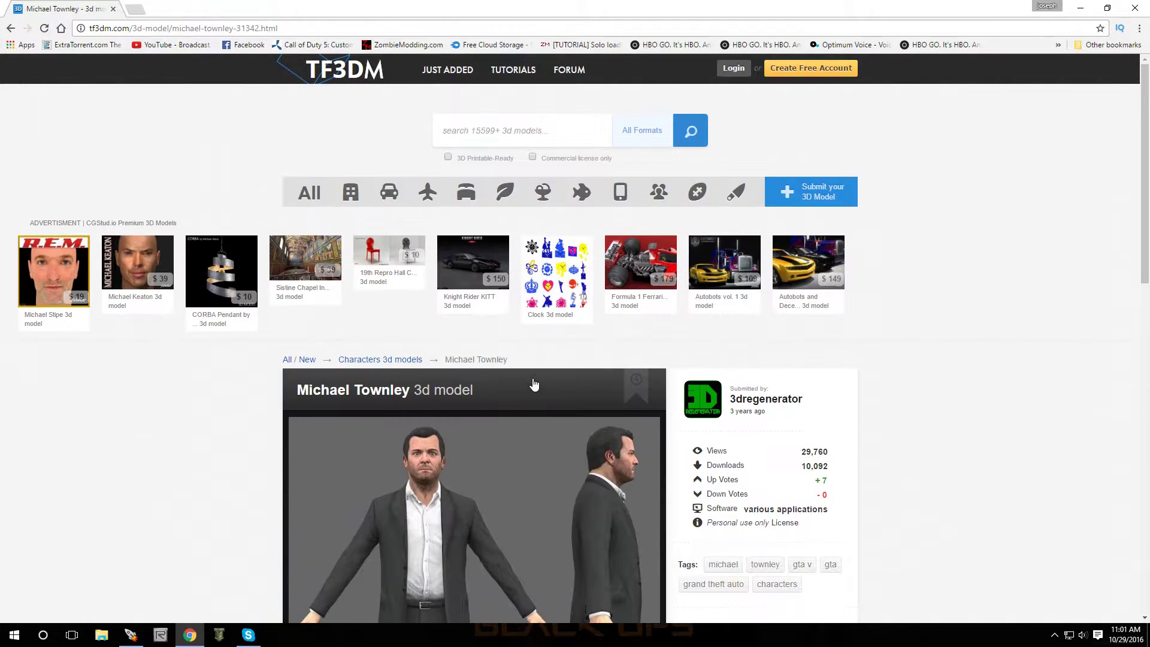
# Search the model library for "car" and look through the results.
pyautogui.click(508, 122)
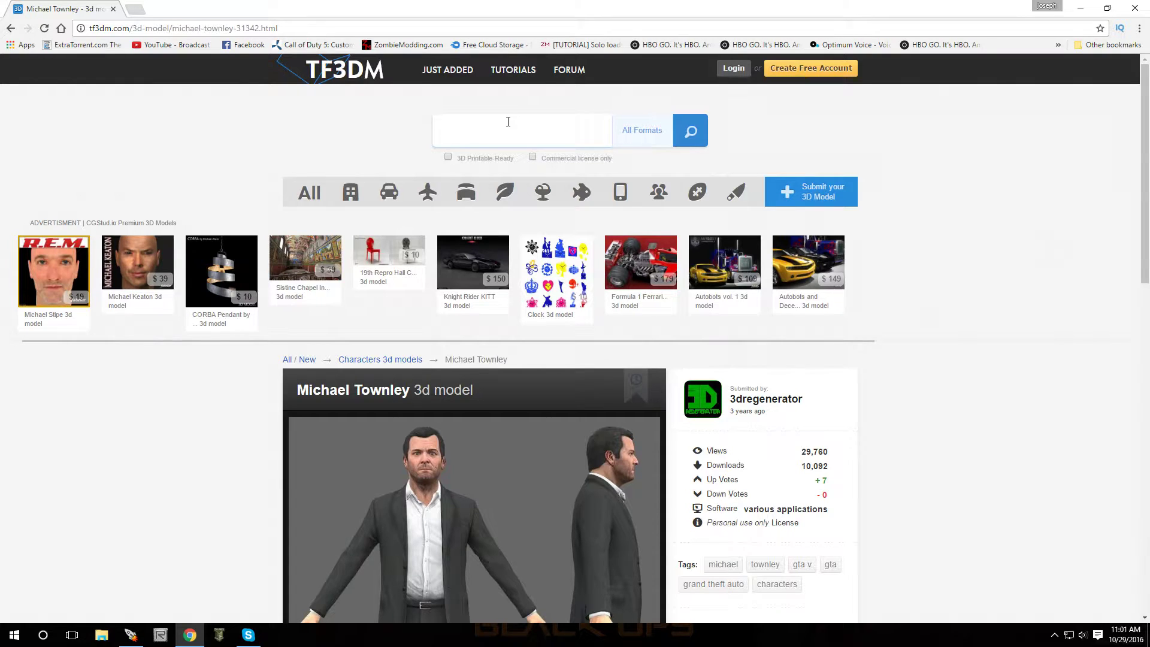
pyautogui.write('car')
pyautogui.press('Return')
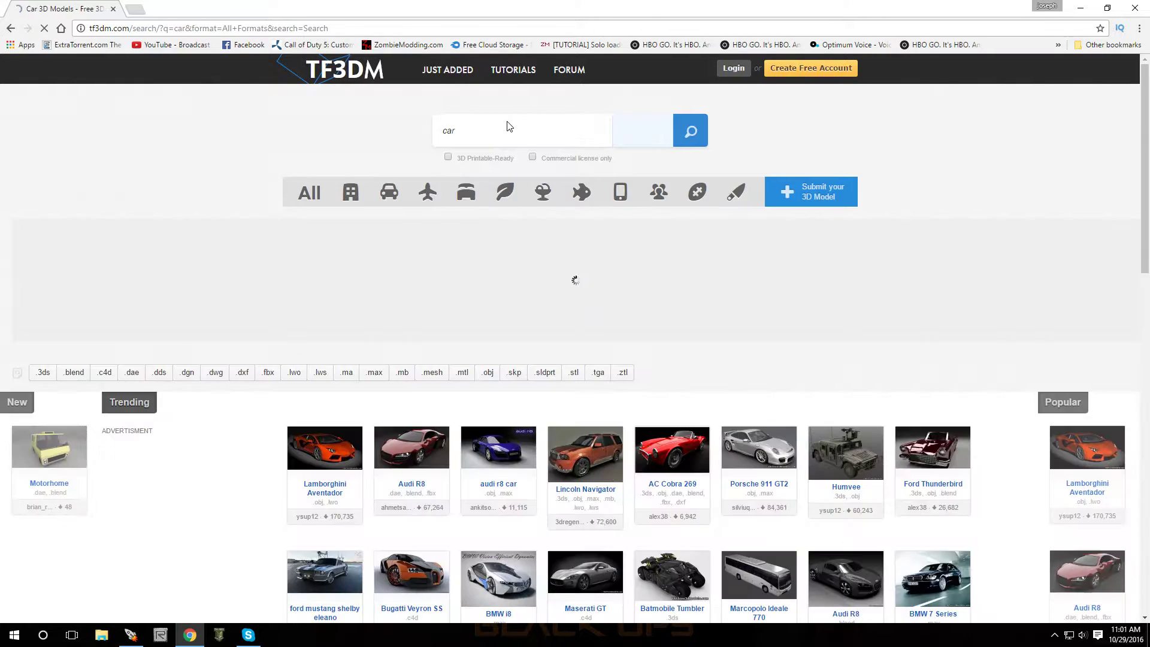
pyautogui.scroll(-15, 656, 264)
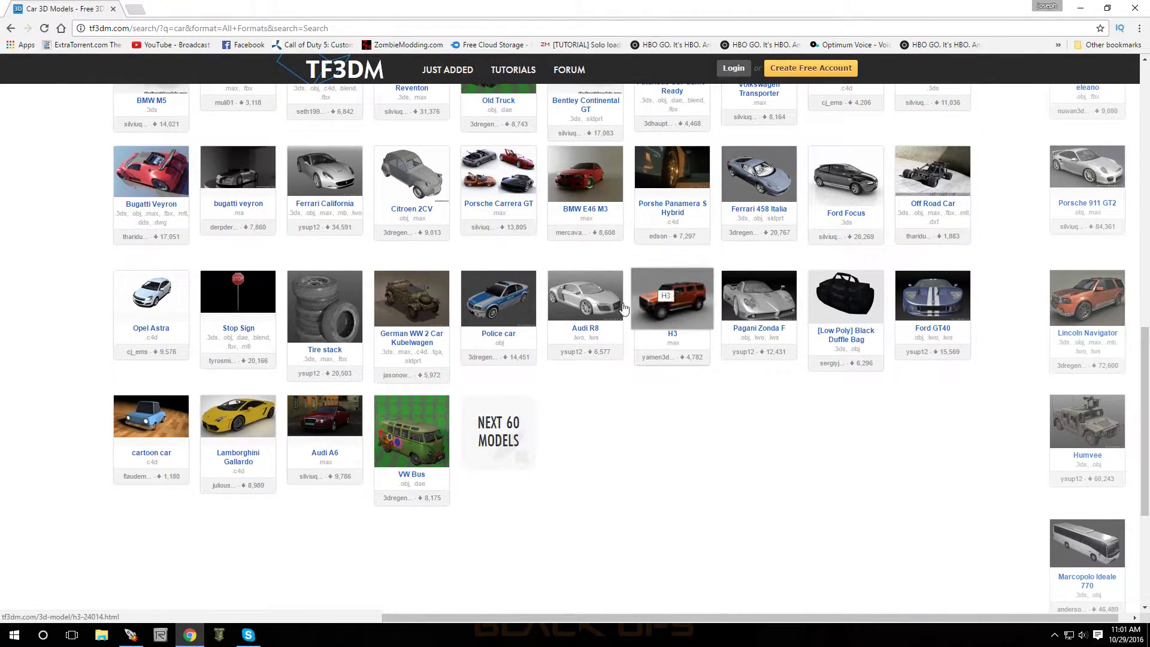
pyautogui.scroll(4, 443, 365)
pyautogui.scroll(8, 443, 365)
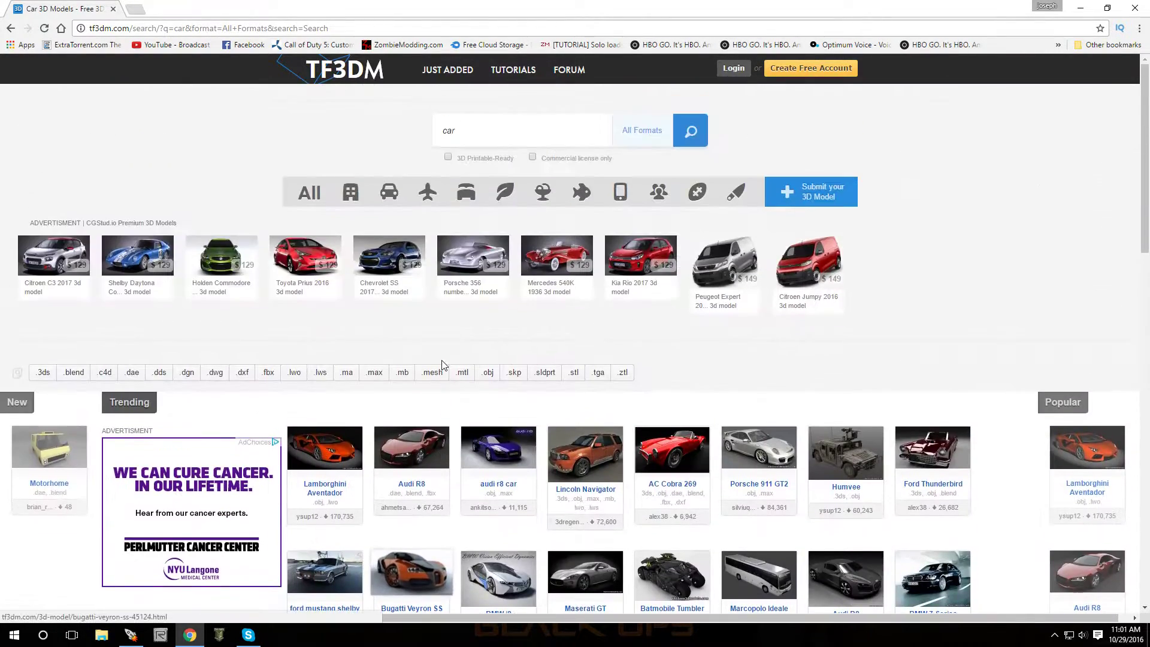
# Search the model library for "building" and look through the results.
pyautogui.click(506, 132)
pyautogui.moveTo(505, 131); pyautogui.dragTo(395, 117)
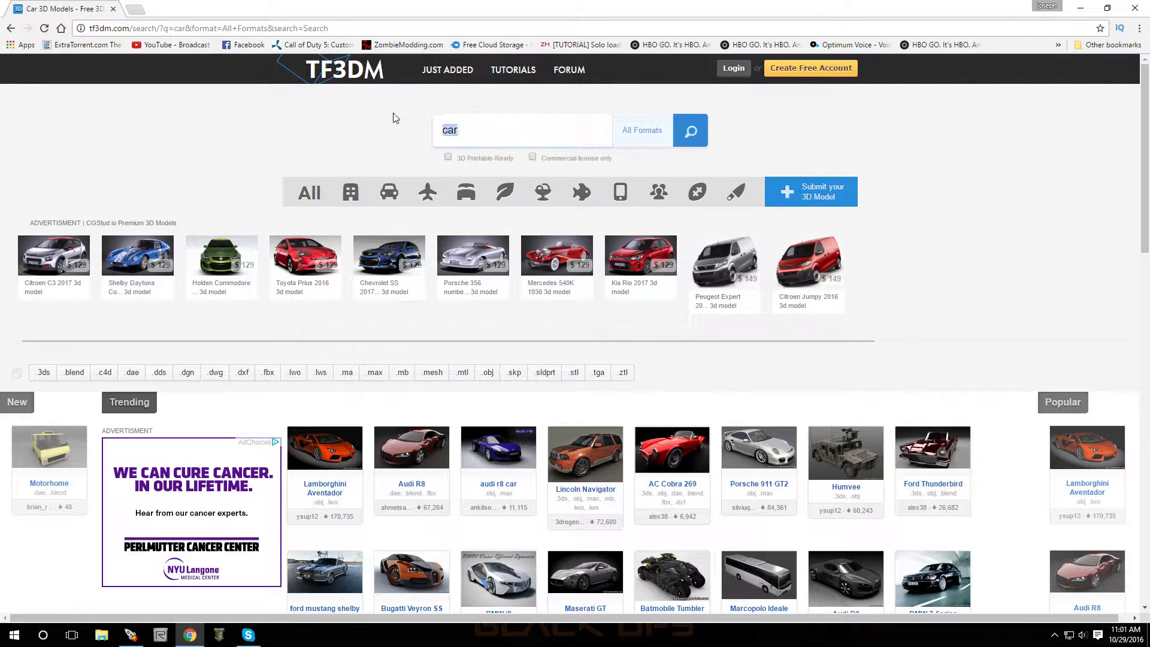
pyautogui.write('building')
pyautogui.press('Return')
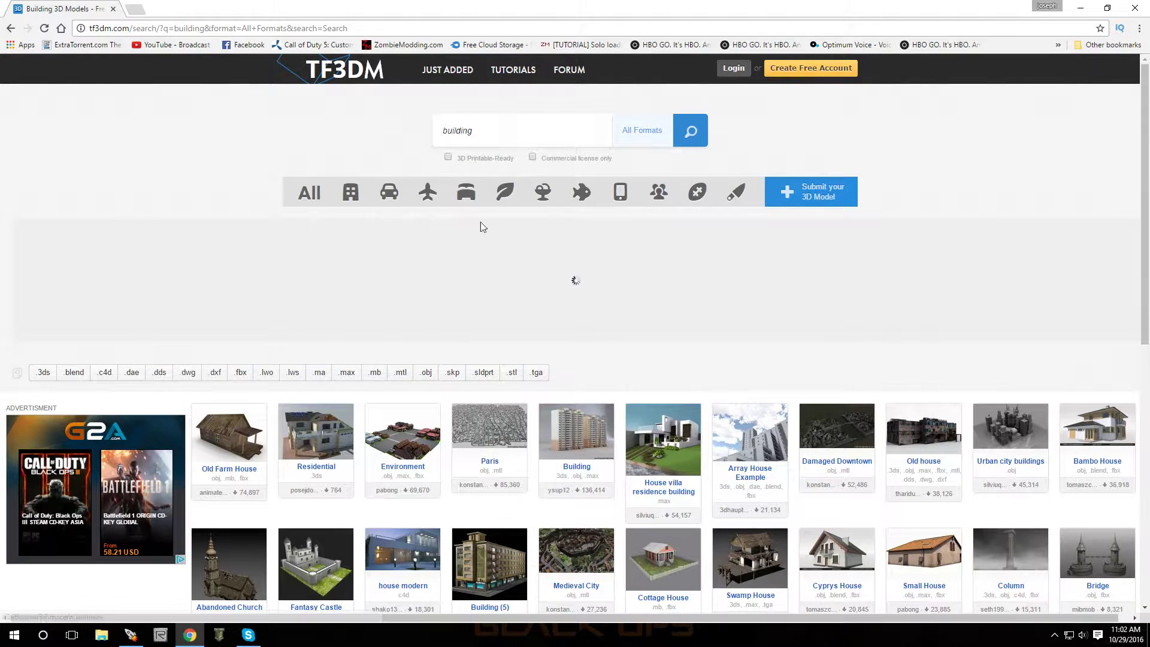
pyautogui.scroll(-9, 658, 395)
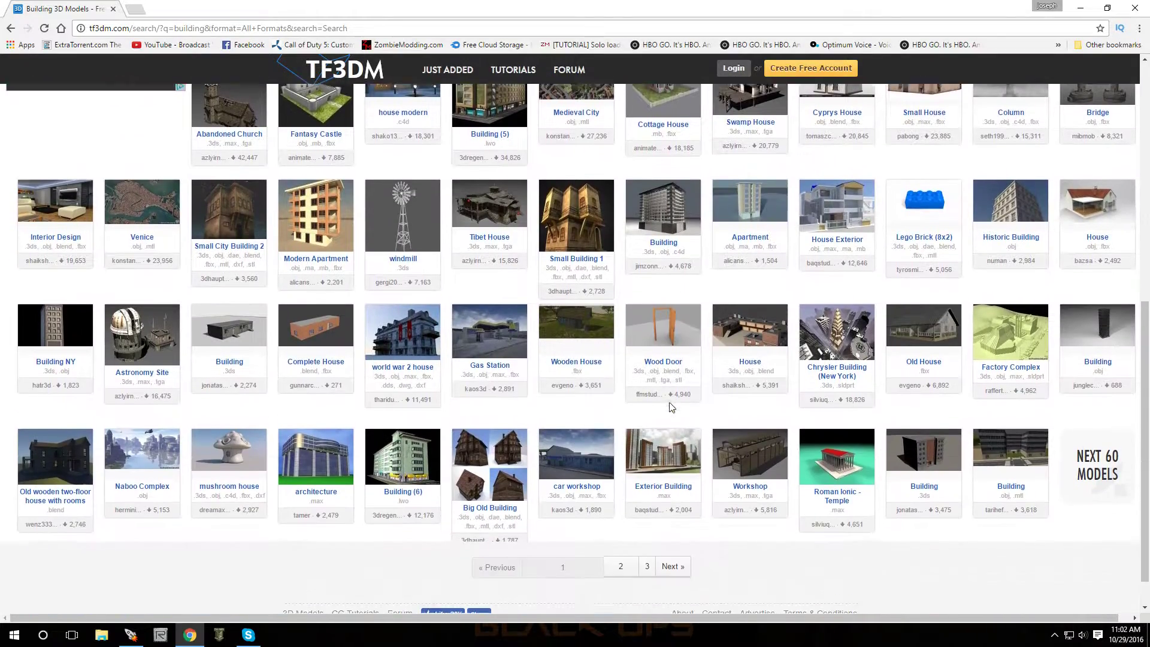
pyautogui.scroll(8, 670, 407)
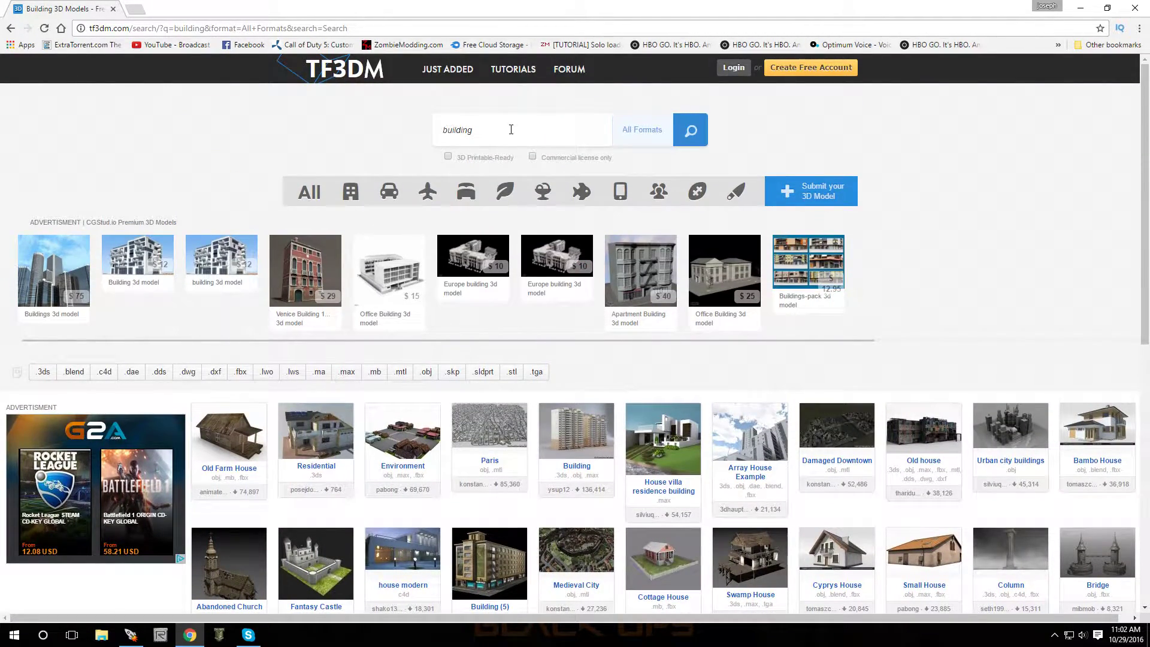
# Search the model library for "batman" and look through the available models.
pyautogui.moveTo(511, 129); pyautogui.dragTo(427, 127)
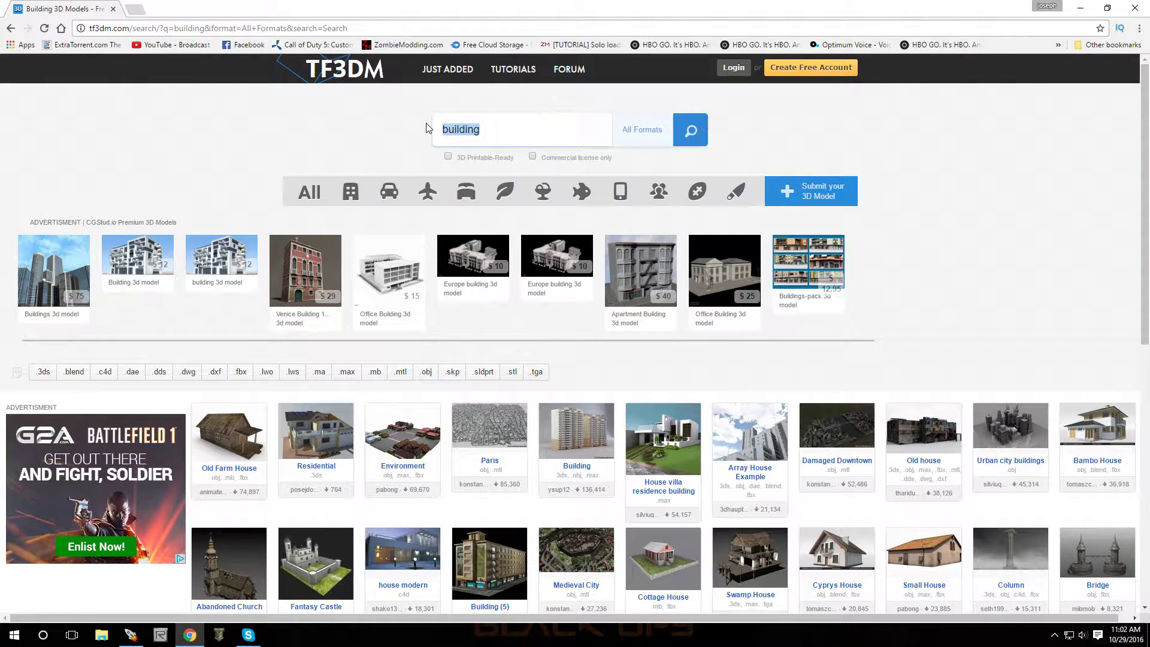
pyautogui.write('batman')
pyautogui.press('Return')
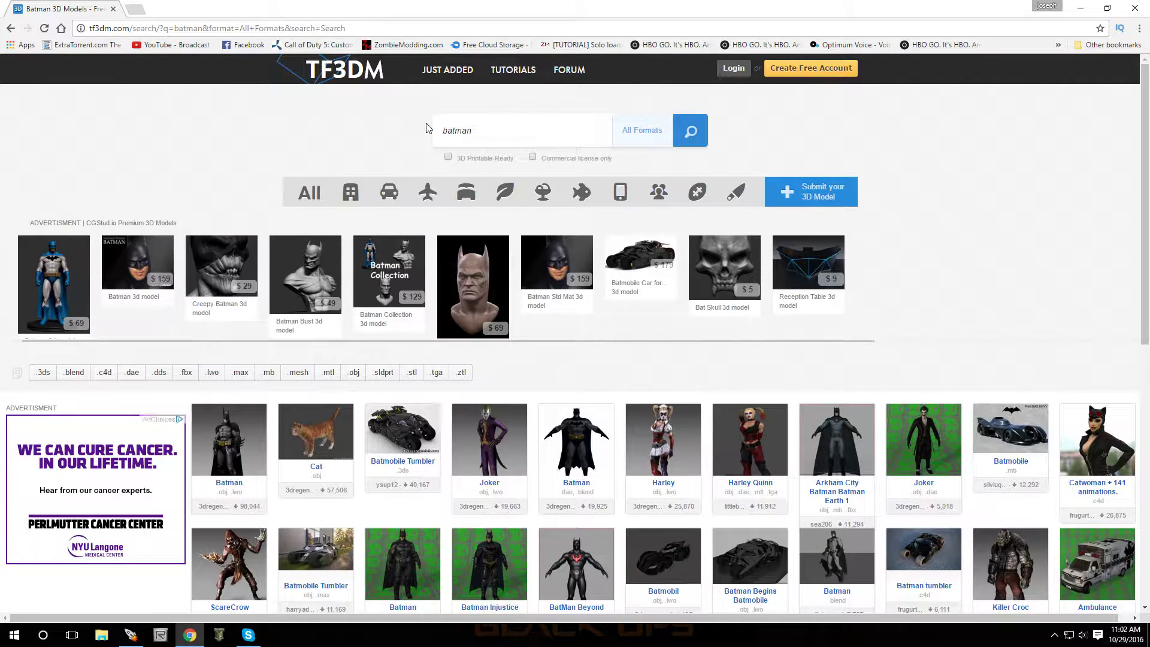
pyautogui.scroll(-6, 623, 308)
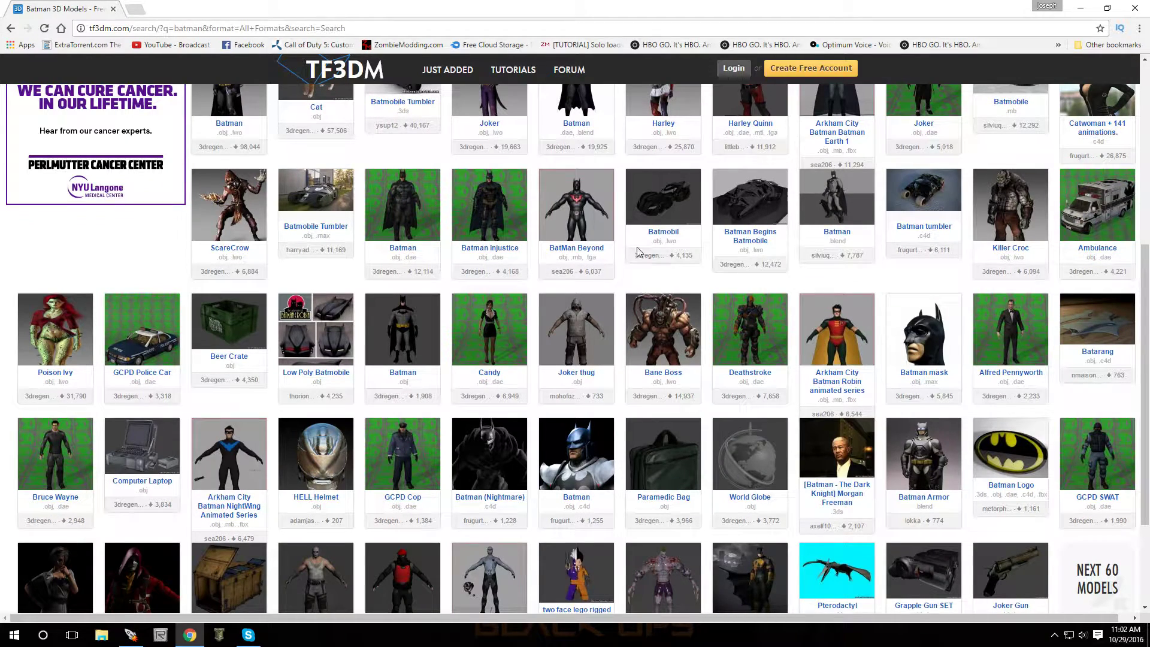
pyautogui.scroll(-3, 633, 236)
pyautogui.scroll(2, 633, 240)
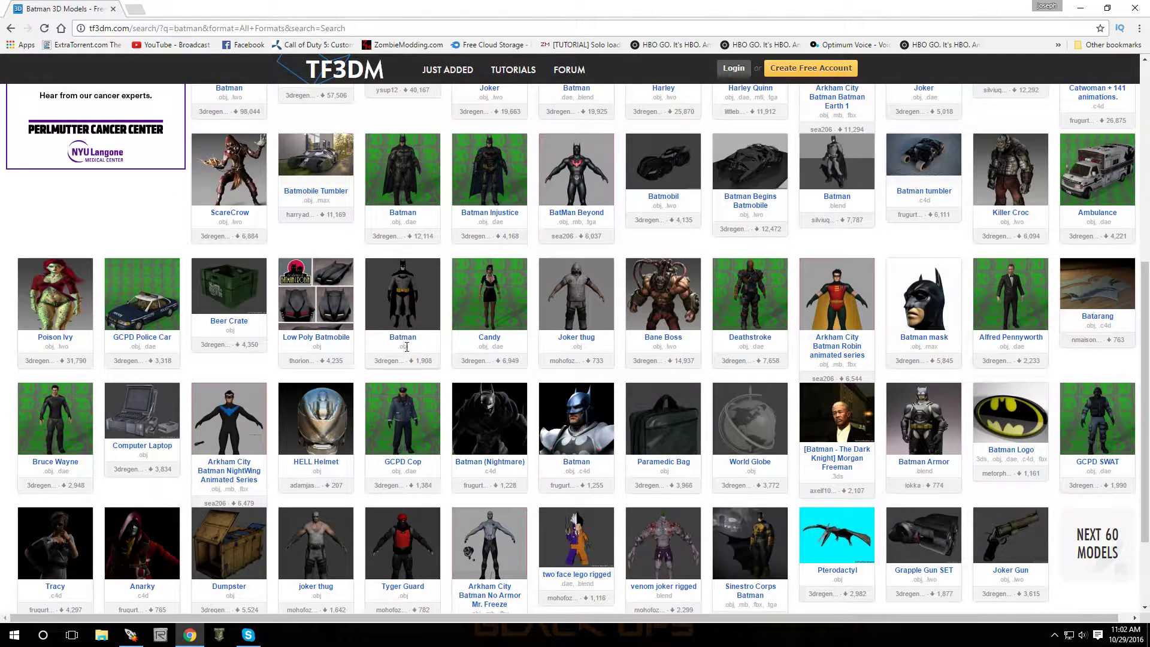
# Open the grey-suited Batman model with the black cape and download it in .obj format.
pyautogui.click(405, 304)
pyautogui.scroll(-3, 509, 315)
pyautogui.scroll(-2, 509, 315)
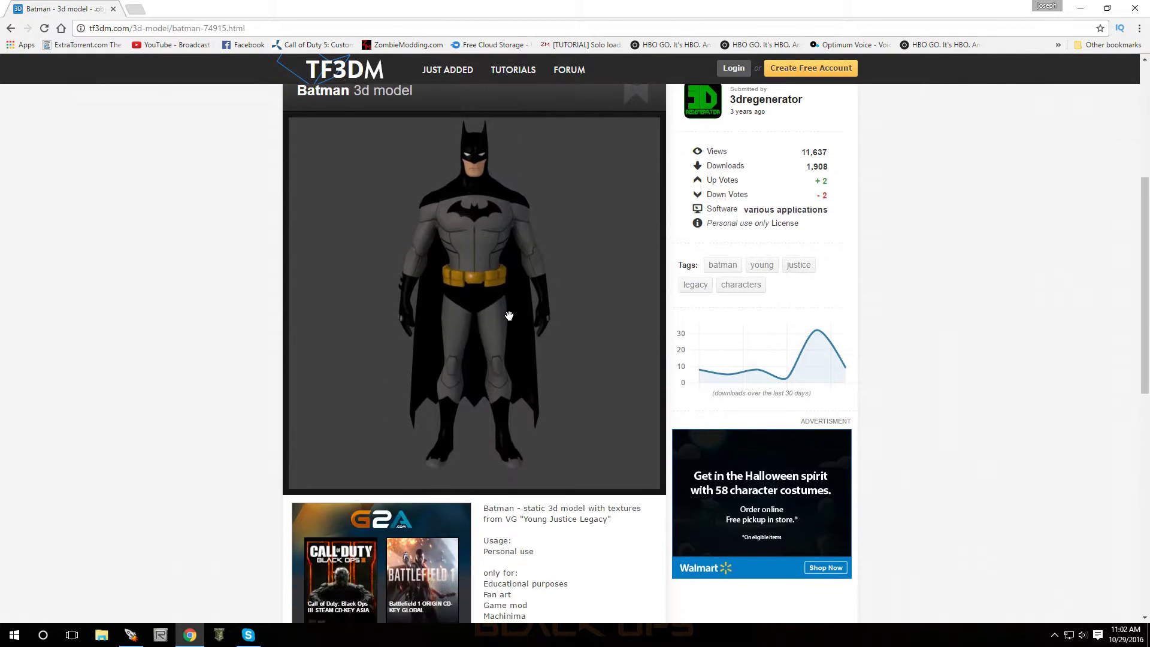
pyautogui.scroll(1, 509, 315)
pyautogui.scroll(-6, 512, 323)
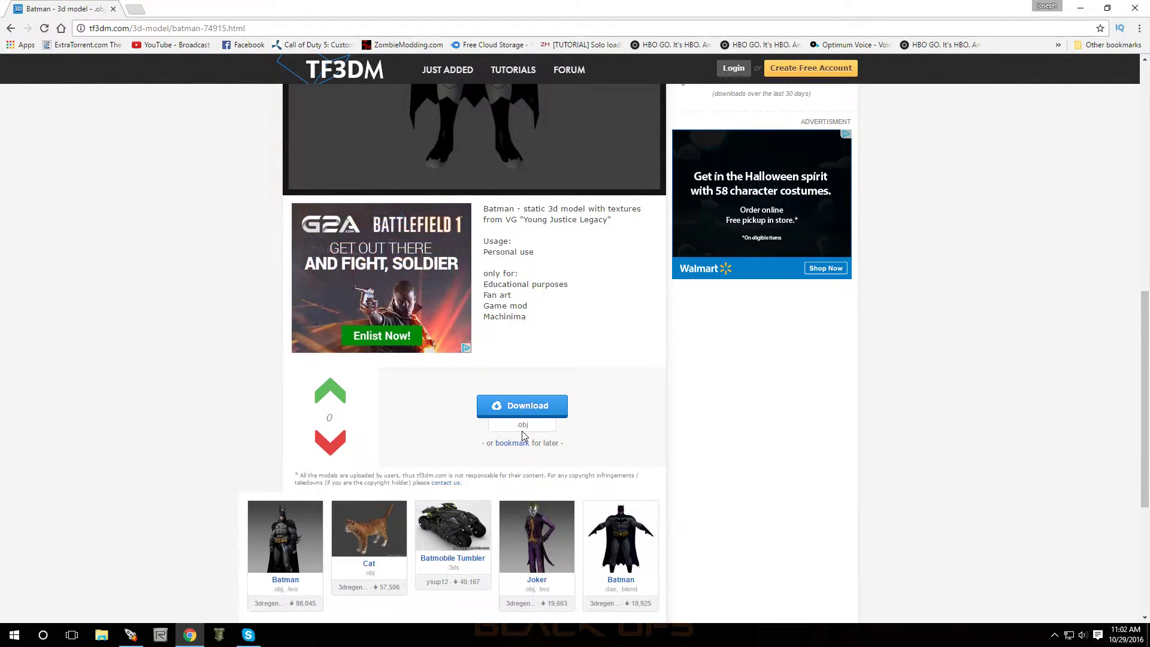
pyautogui.scroll(4, 529, 353)
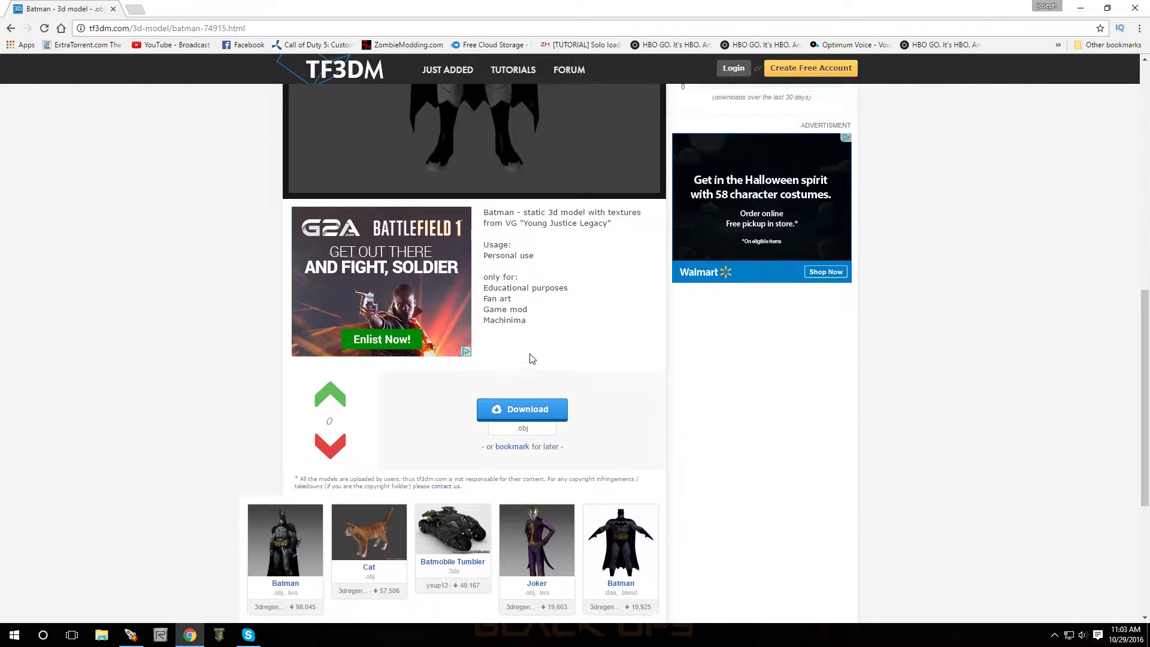
pyautogui.scroll(-3, 529, 353)
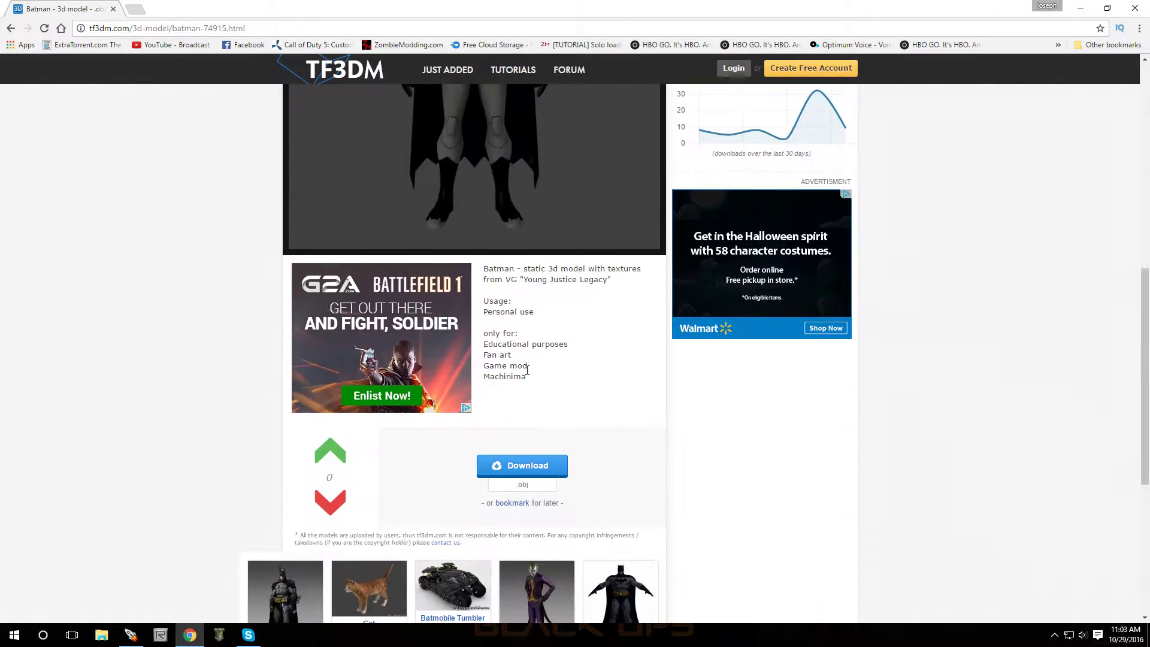
pyautogui.click(525, 466)
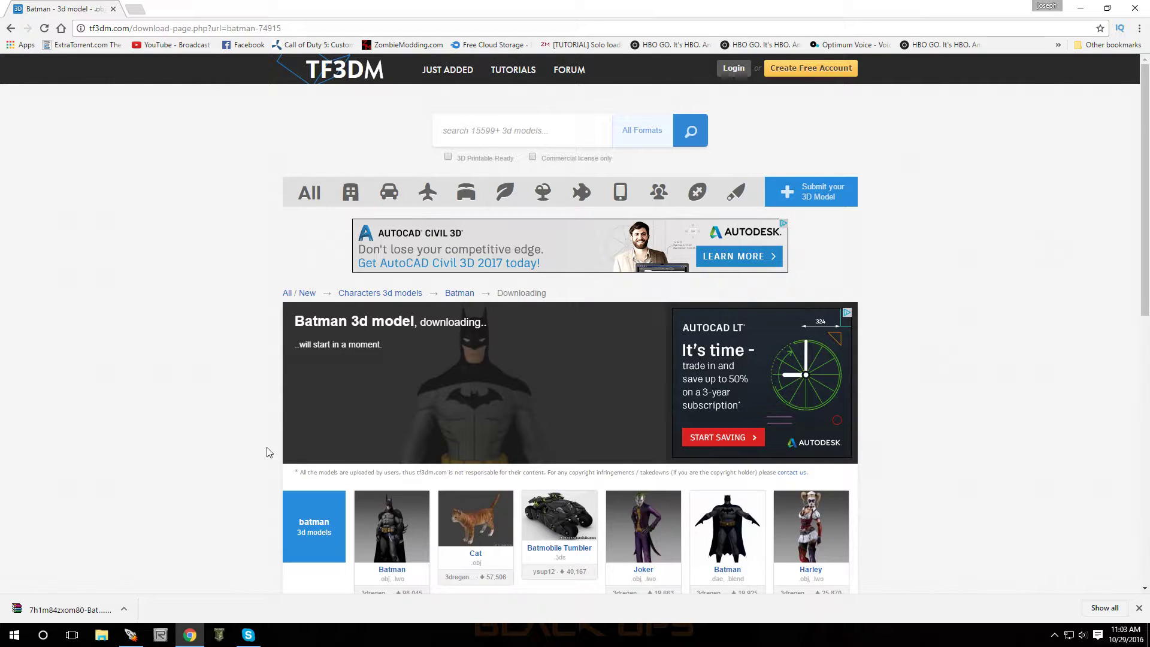
# Open the downloaded Batman archive in WinRAR and extract its Batman folder to the desktop.
pyautogui.click(71, 612)
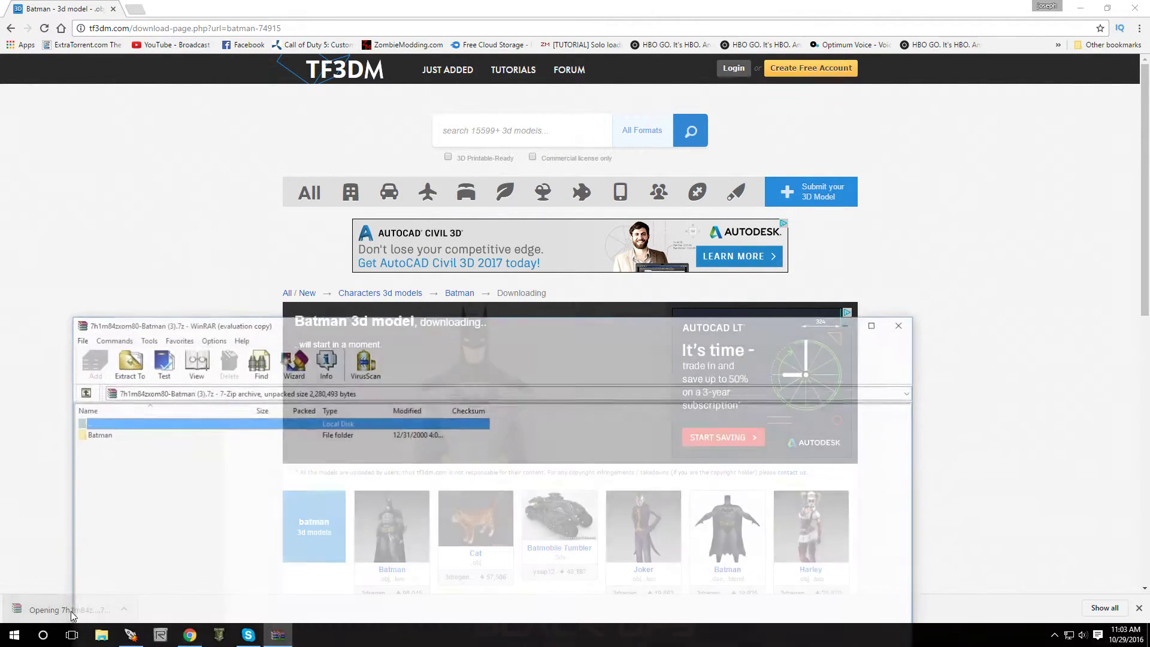
pyautogui.moveTo(373, 324); pyautogui.dragTo(636, 213)
pyautogui.click(1080, 7)
pyautogui.moveTo(365, 324); pyautogui.dragTo(215, 191)
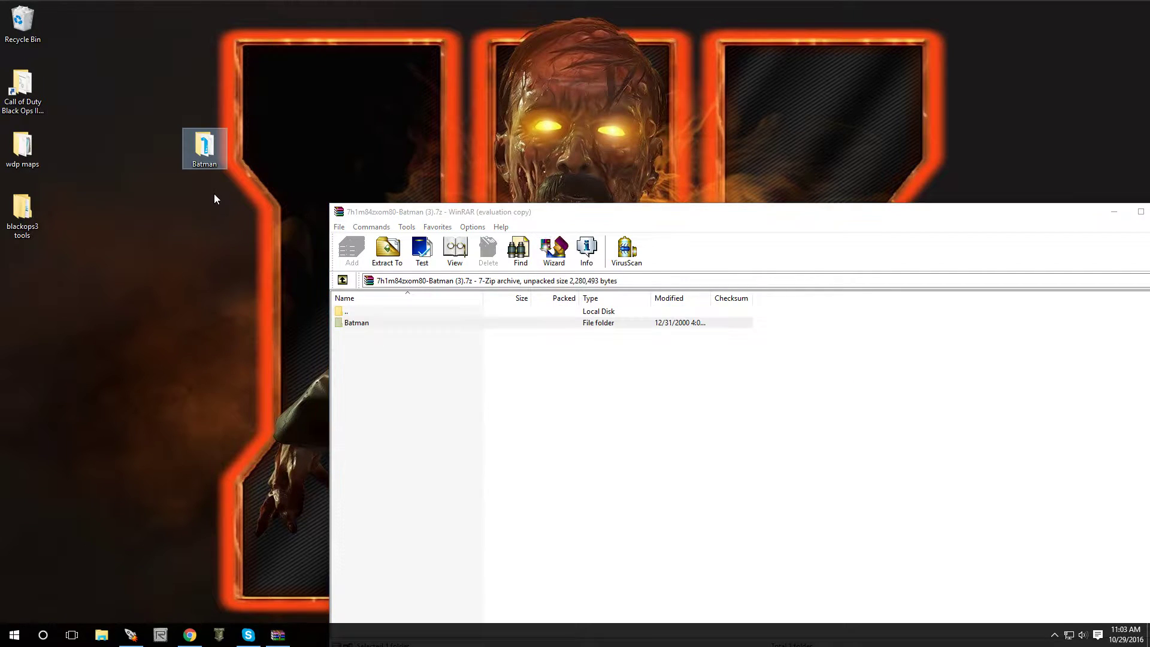
pyautogui.click(1113, 213)
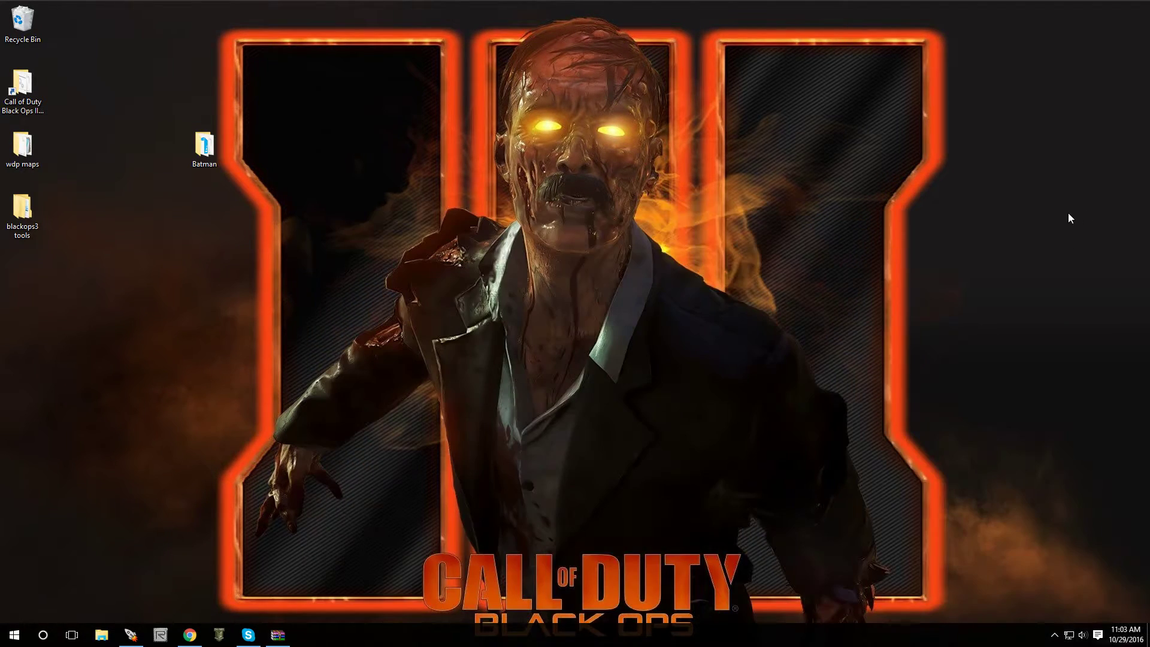
# Move batman.mtl out of the extracted Batman folder onto the desktop and minimize the folder window.
pyautogui.doubleClick(213, 151)
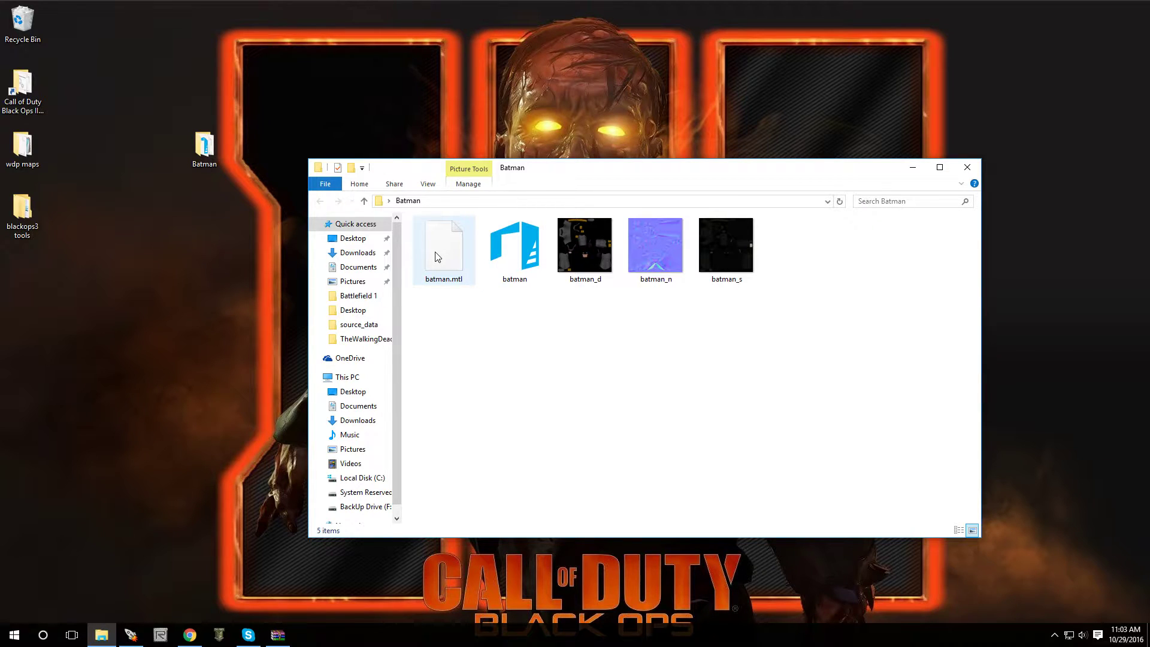
pyautogui.moveTo(438, 257); pyautogui.dragTo(203, 239)
pyautogui.click(450, 242)
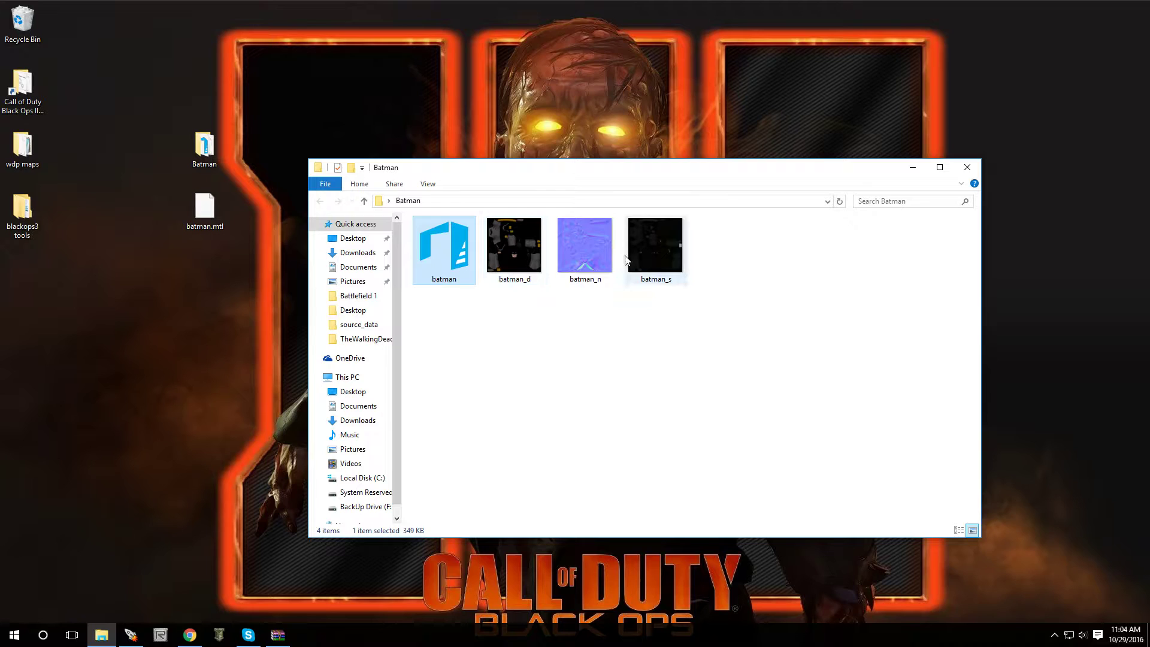
pyautogui.click(912, 168)
# Launch Maya 2014 and dismiss its new-features and startup-movies dialogs.
pyautogui.click(15, 635)
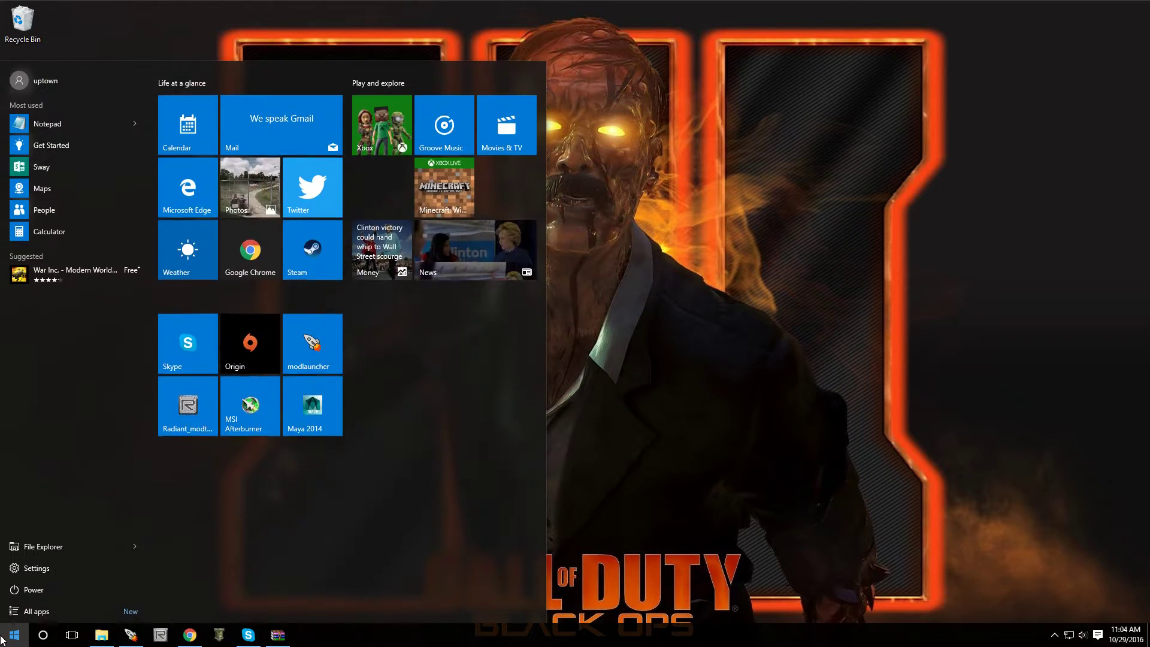
pyautogui.click(310, 410)
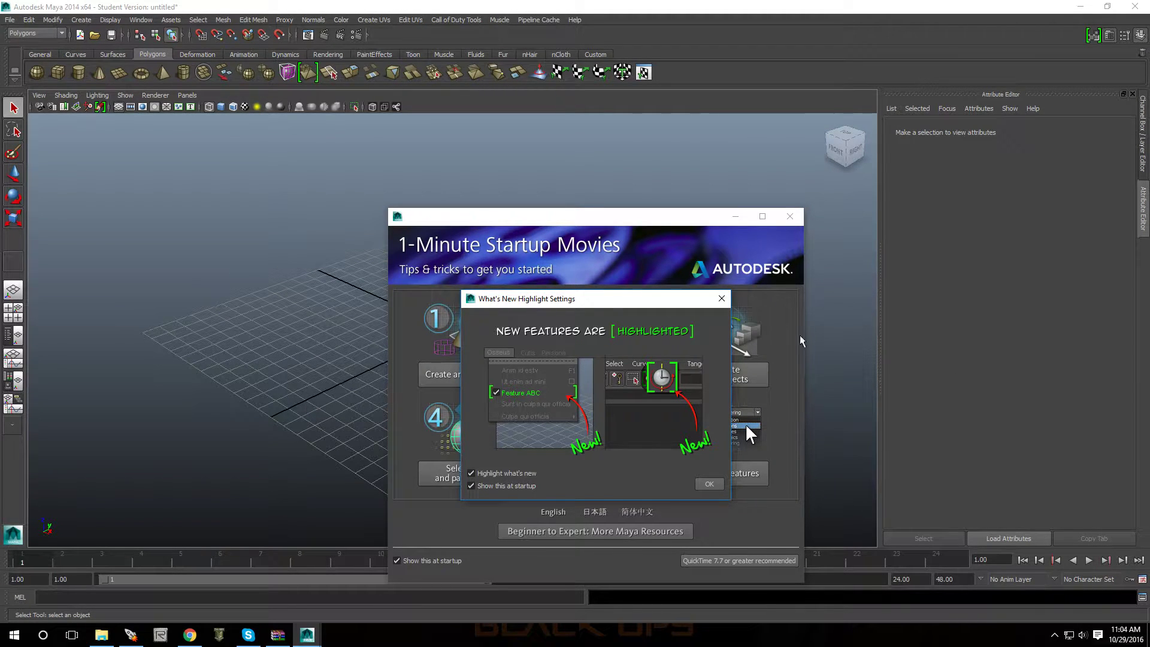
pyautogui.click(720, 300)
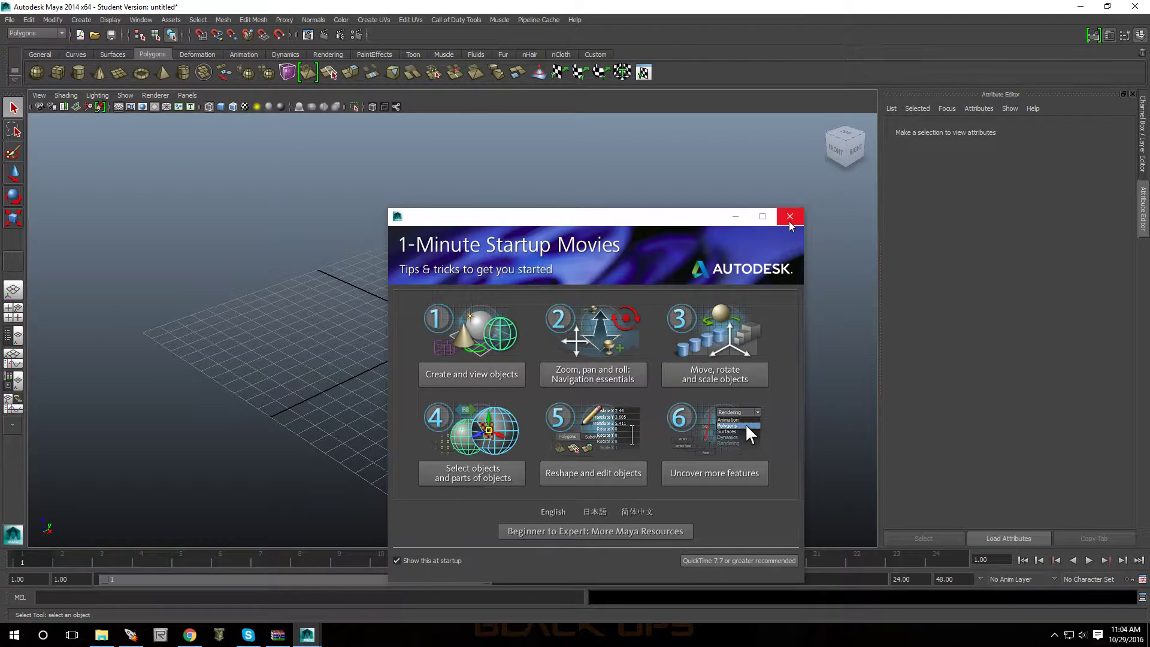
pyautogui.click(788, 218)
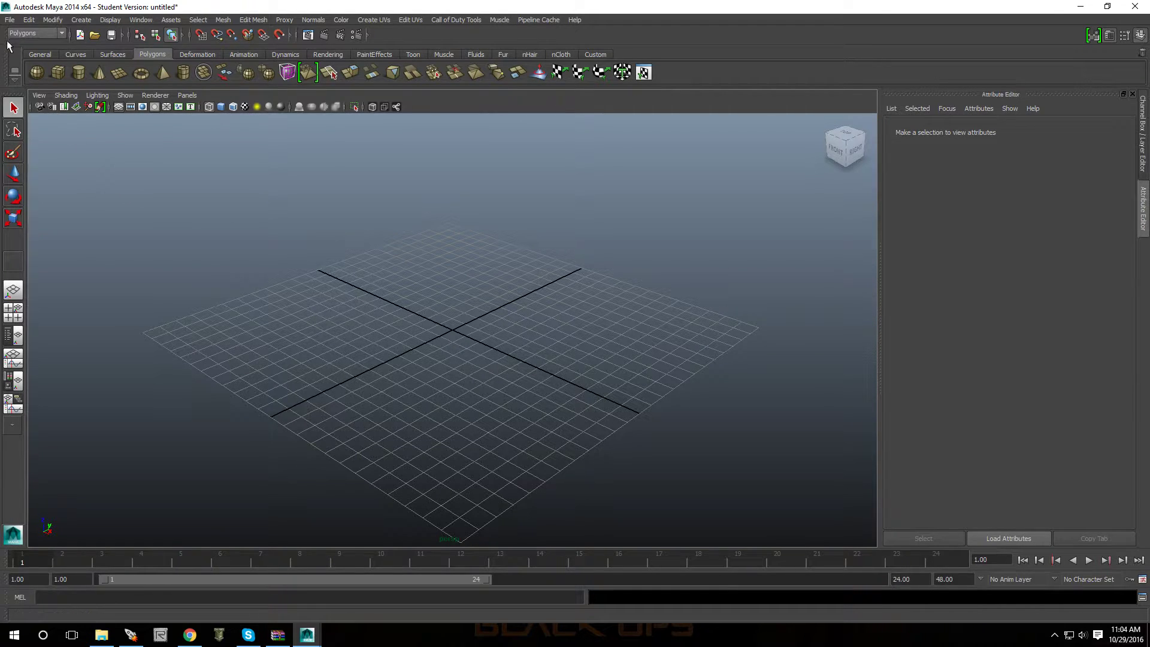
# Import batman.obj from the Batman folder on the desktop into the empty scene.
pyautogui.click(14, 21)
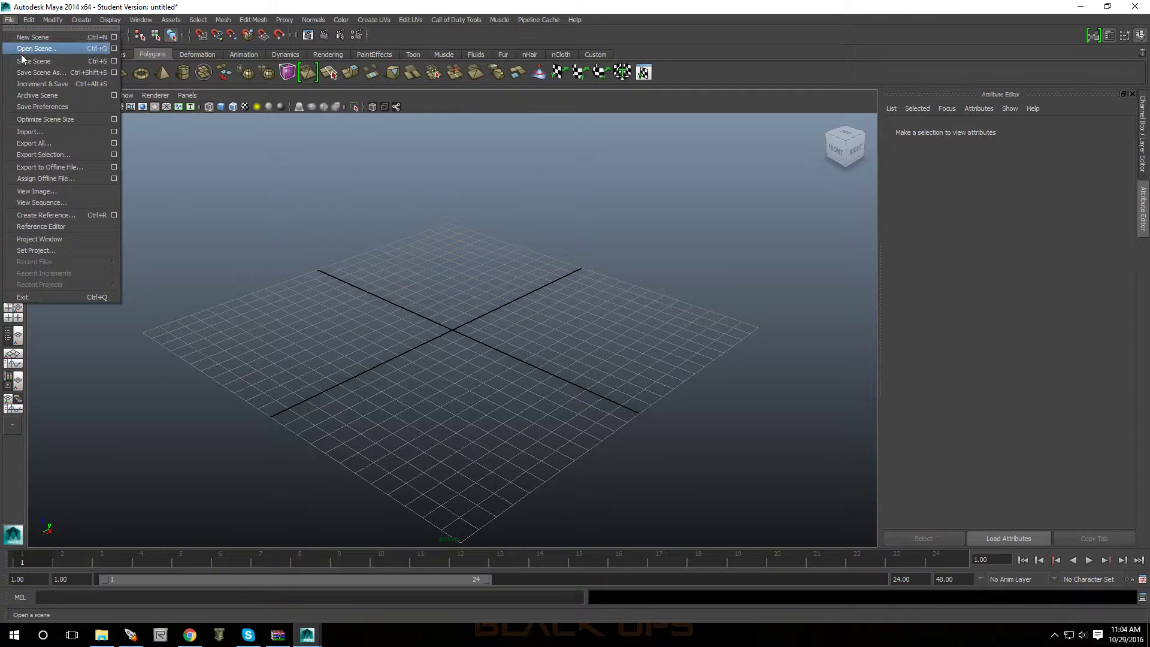
pyautogui.click(37, 133)
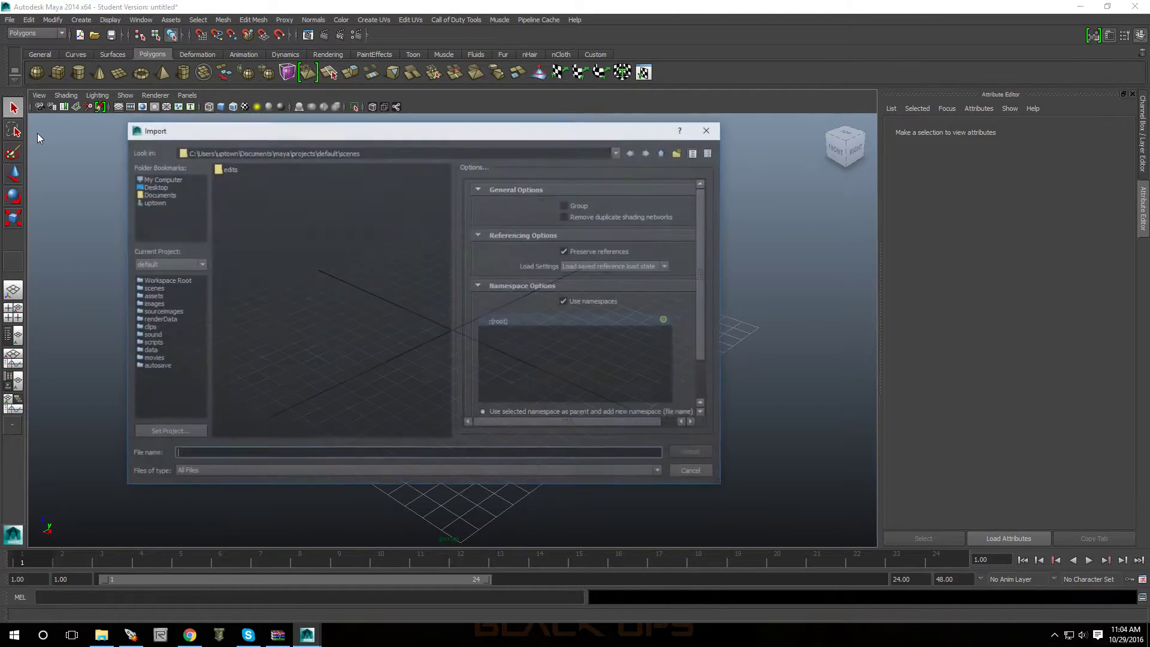
pyautogui.click(155, 187)
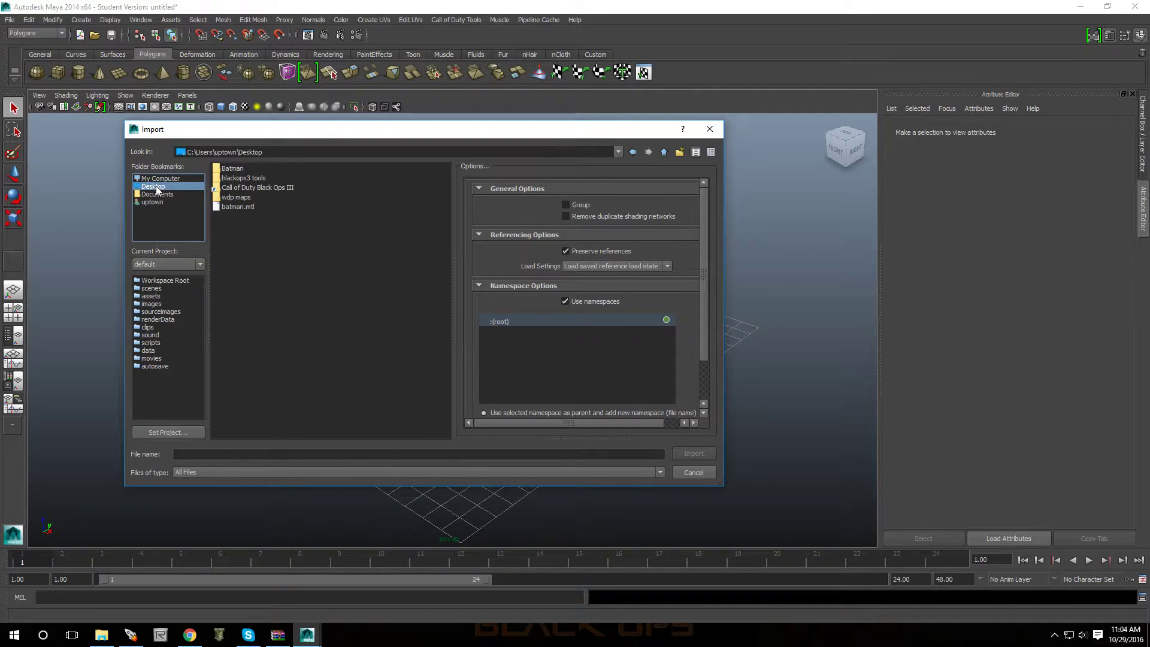
pyautogui.click(238, 170)
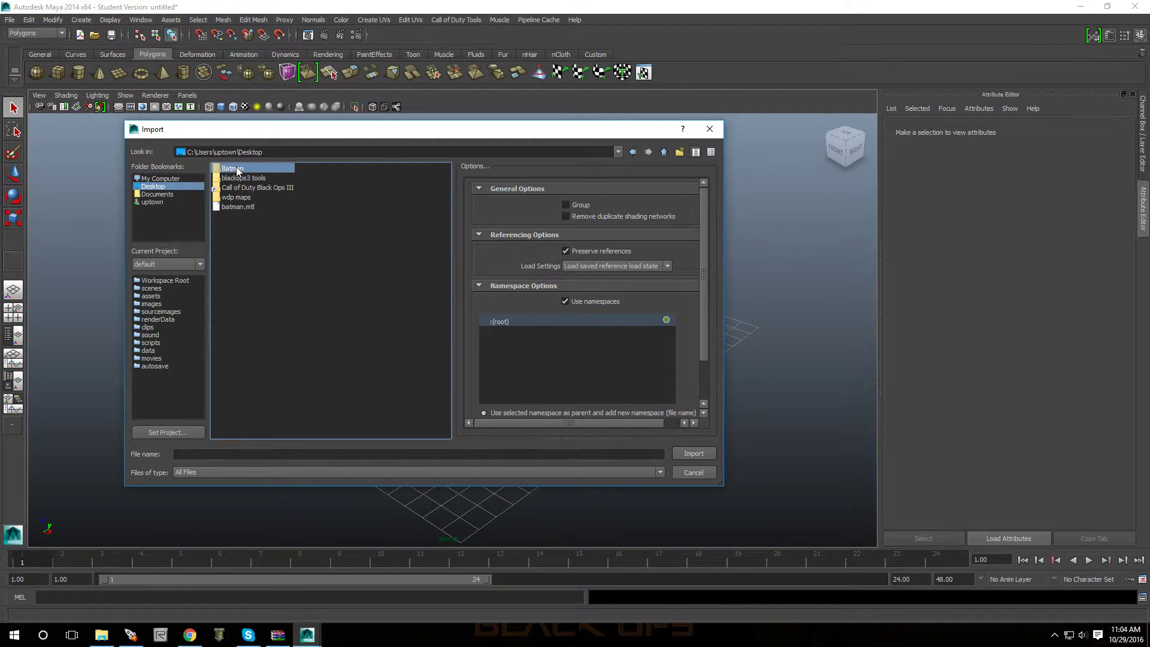
pyautogui.doubleClick(237, 171)
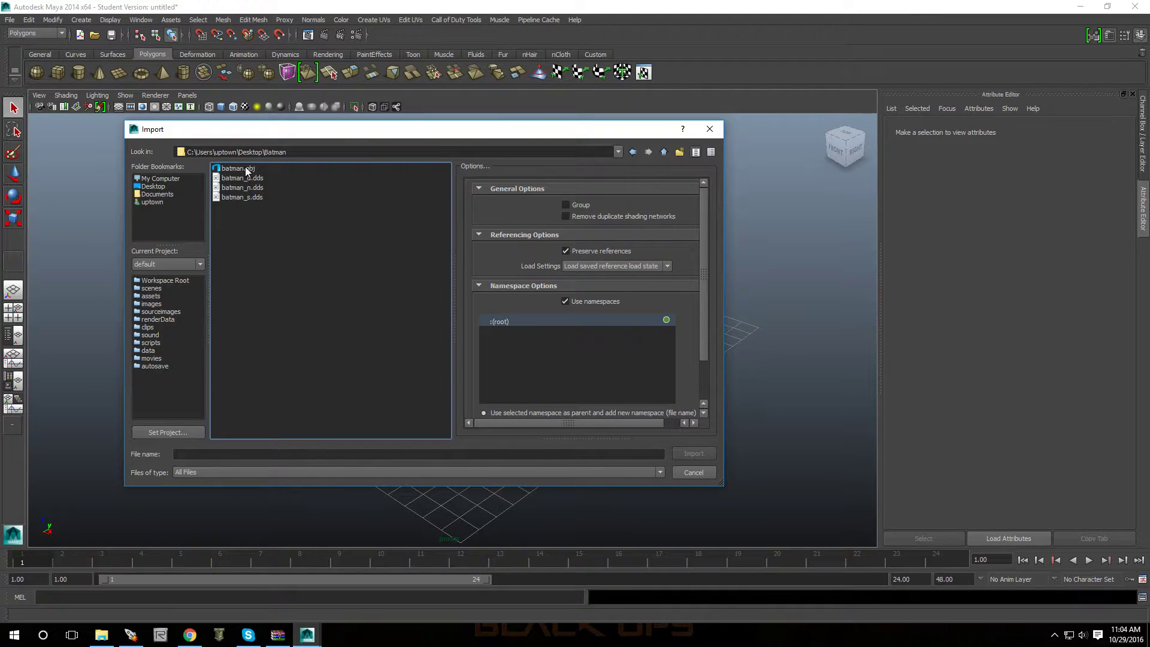
pyautogui.press('Down')
pyautogui.press('Down')
pyautogui.press('Down')
pyautogui.press('Down')
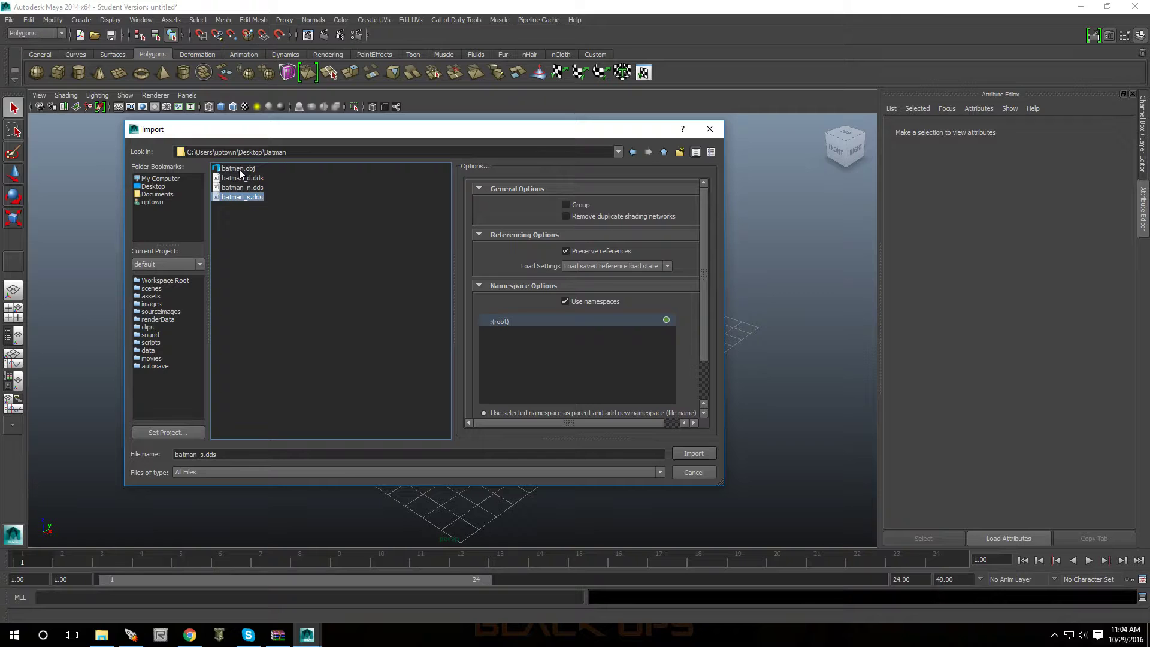
pyautogui.click(238, 169)
pyautogui.doubleClick(236, 169)
# Try the textured display on the imported Batman model and set the viewport to shaded display.
pyautogui.press('a')
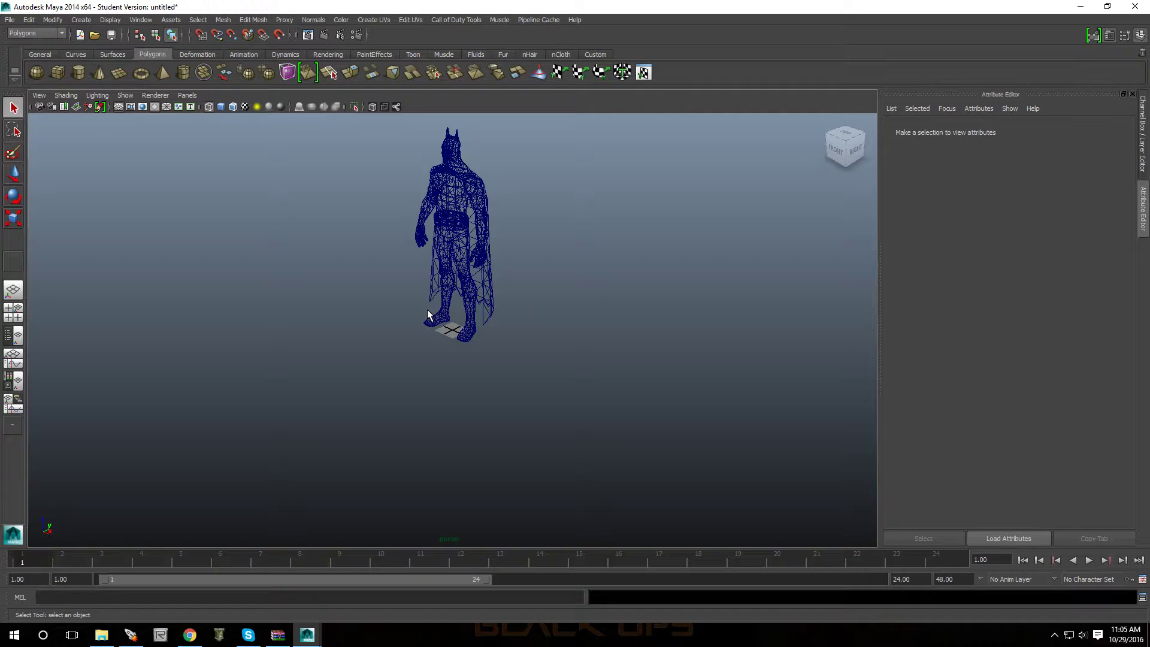
pyautogui.keyDown('alt'); pyautogui.moveTo(457, 333); pyautogui.dragTo(439, 446, button='middle'); pyautogui.keyUp('alt')
pyautogui.scroll(5, 439, 445)
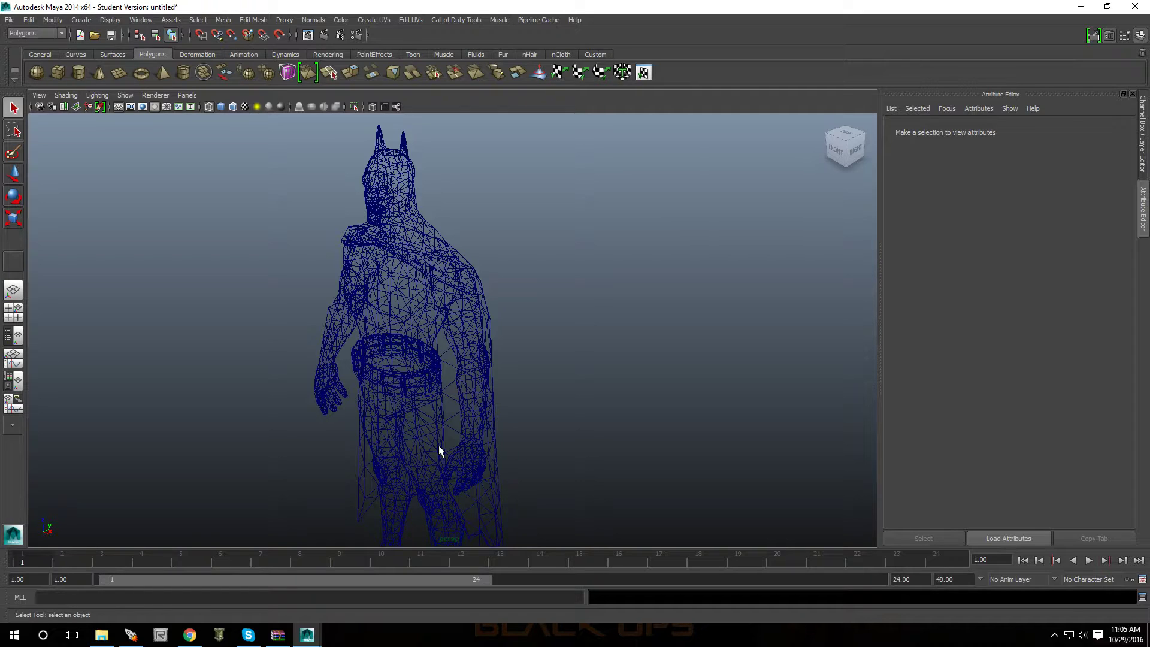
pyautogui.press('5')
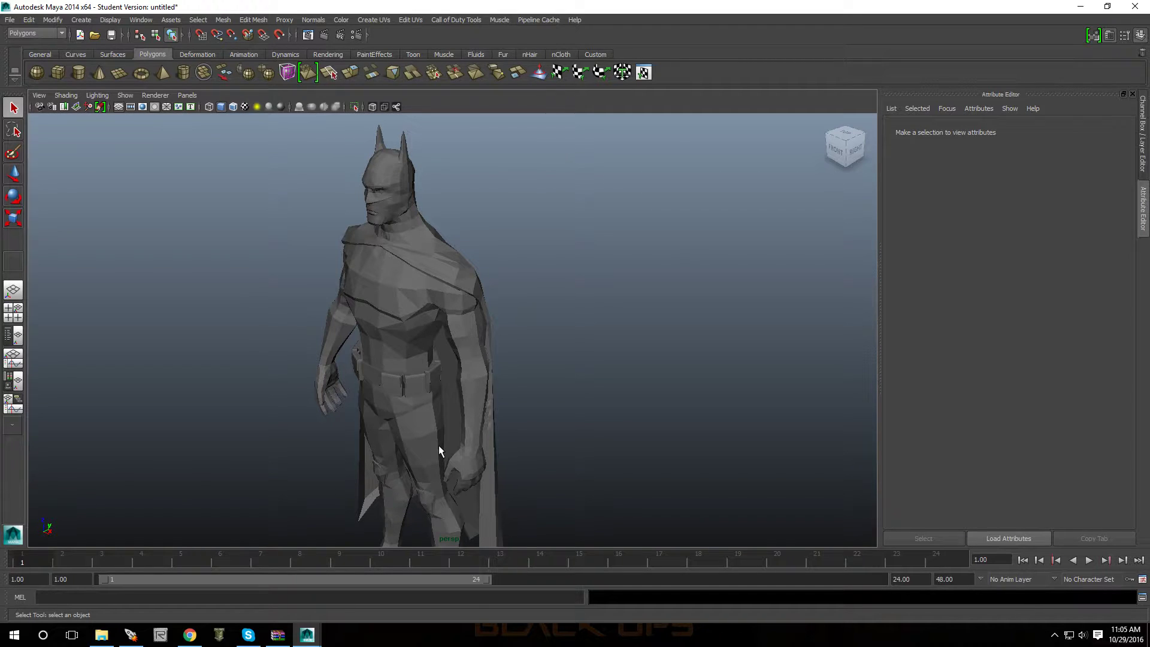
pyautogui.press('6')
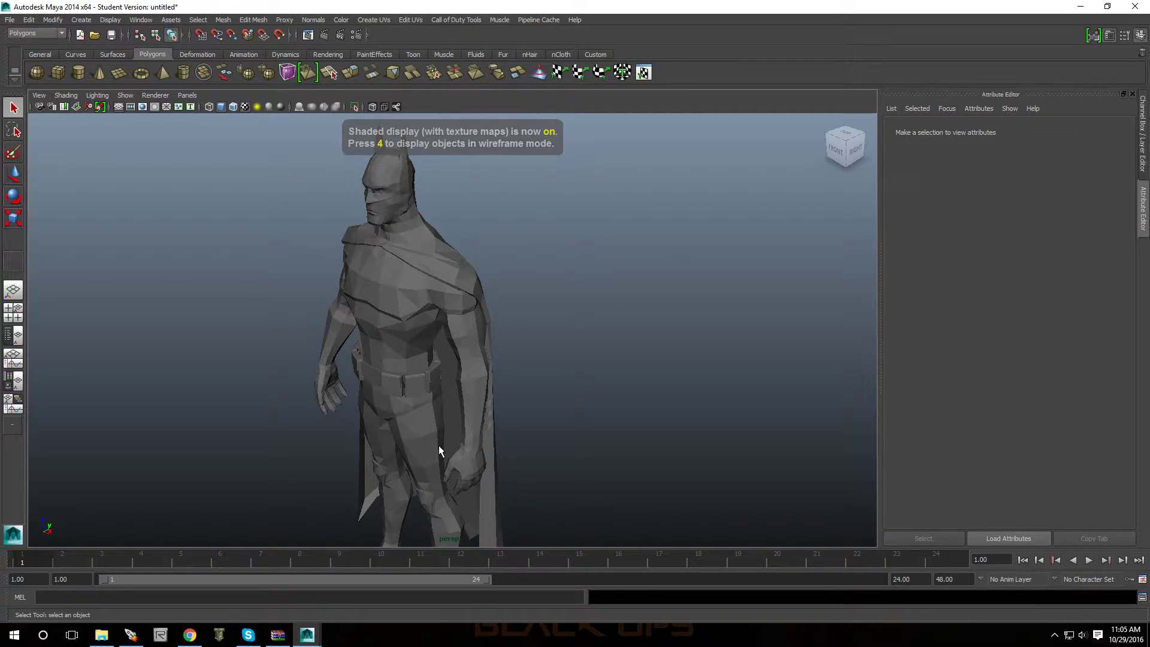
pyautogui.press('5')
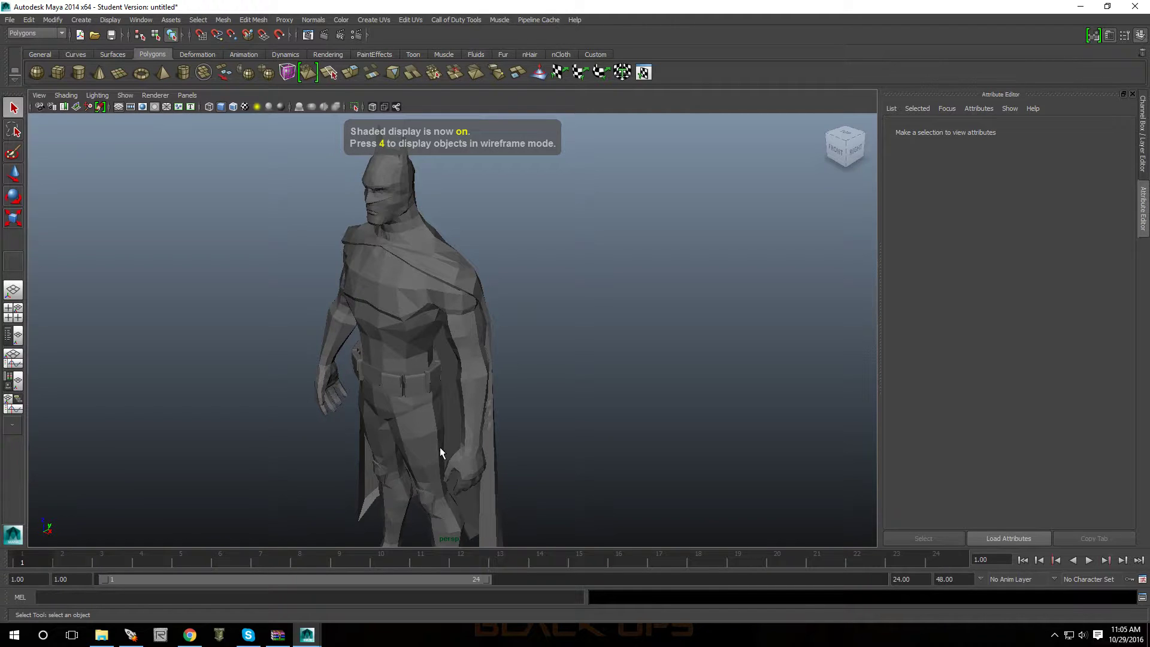
pyautogui.keyDown('alt'); pyautogui.moveTo(418, 431); pyautogui.dragTo(476, 419); pyautogui.keyUp('alt')
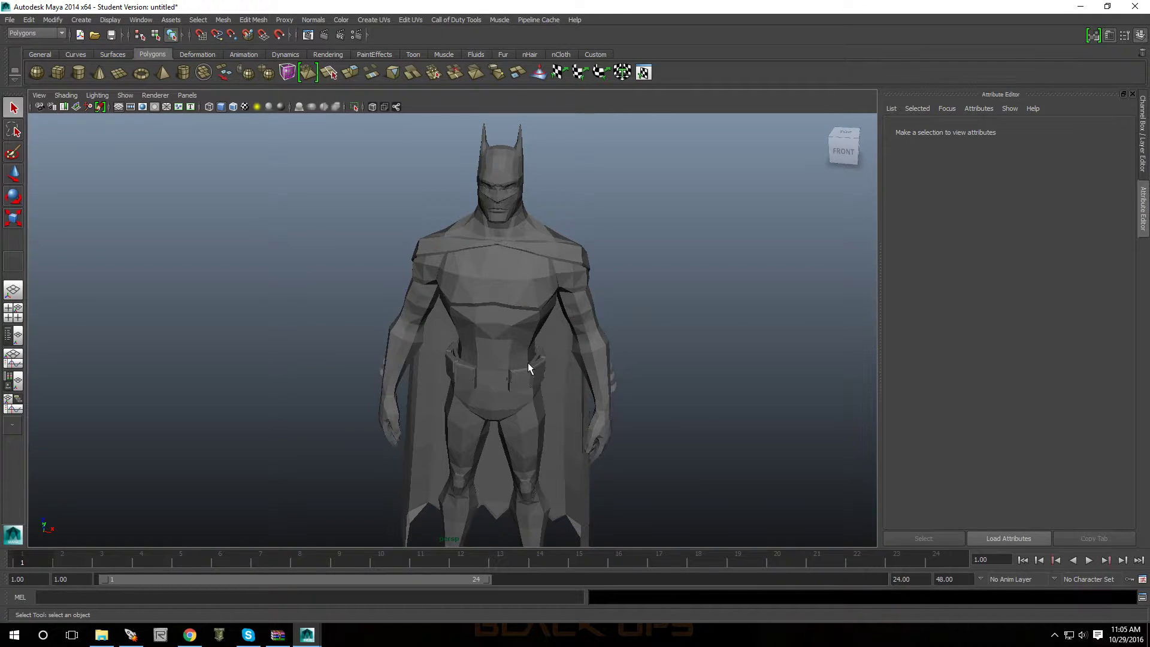
# Turn on the smooth mesh preview for the whole Batman model and deselect it.
pyautogui.moveTo(465, 246); pyautogui.dragTo(637, 479)
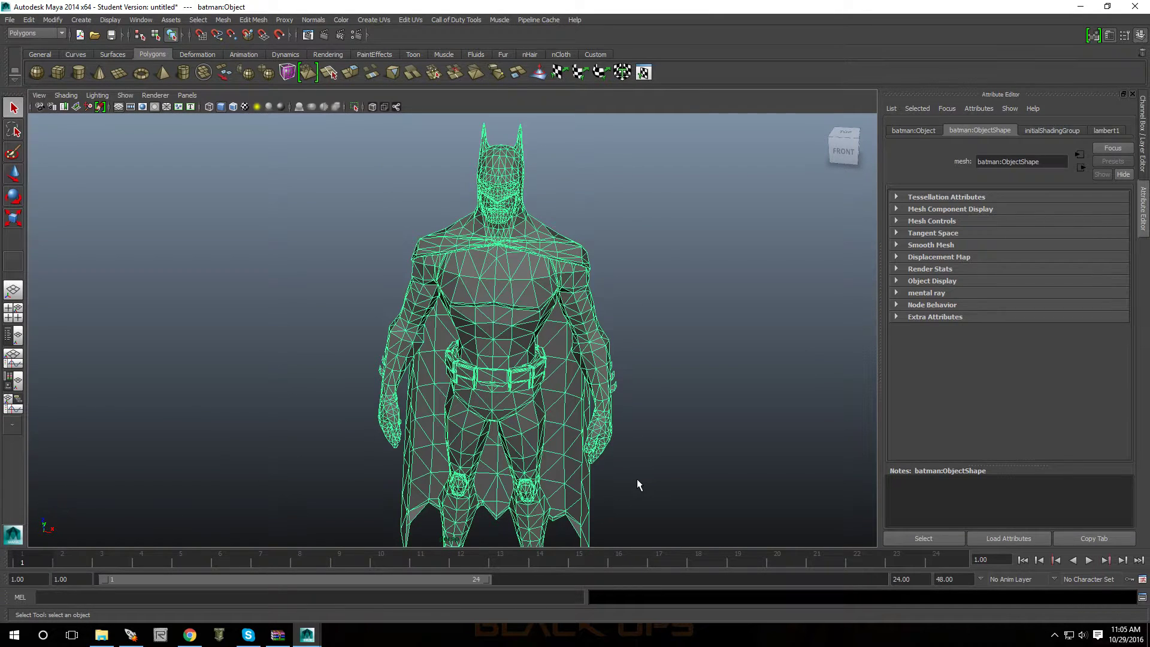
pyautogui.press('3')
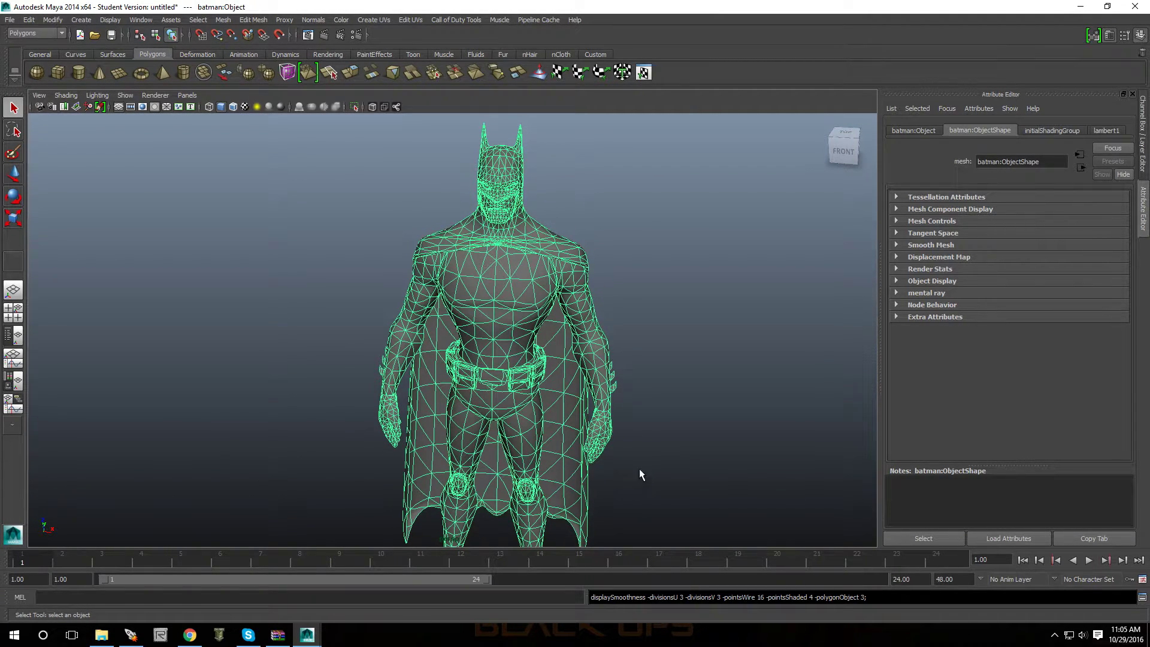
pyautogui.click(721, 345)
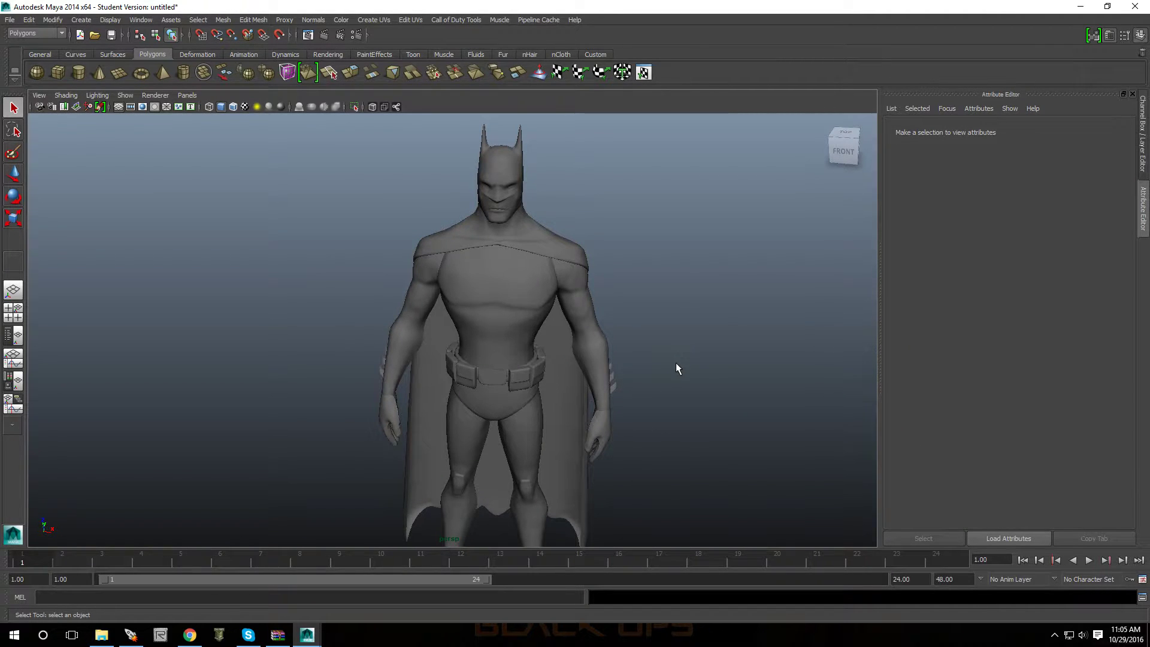
# Start saving the scene and create a new folder on the desktop for it, keeping the default name New Folder.
pyautogui.click(9, 20)
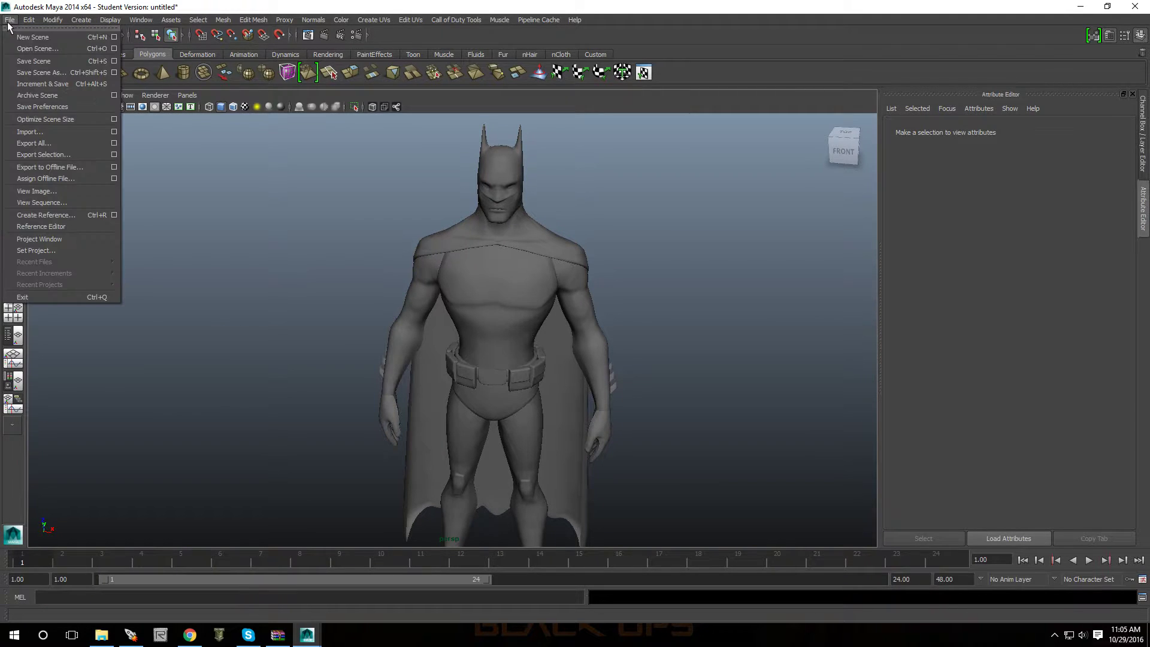
pyautogui.click(49, 62)
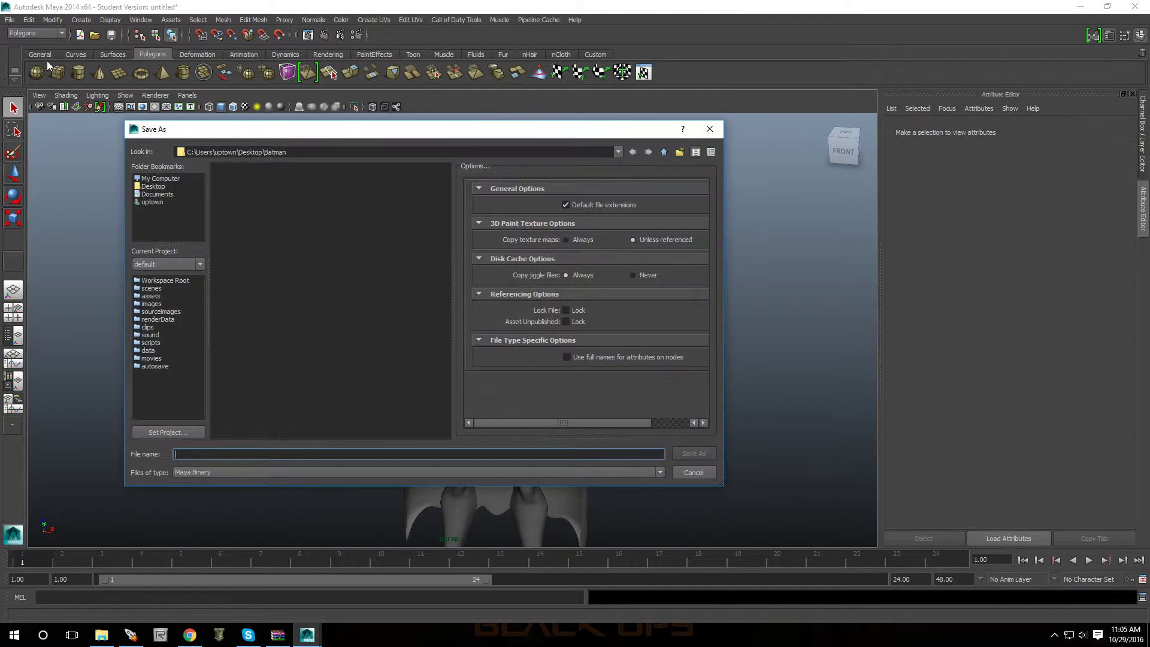
pyautogui.click(154, 186)
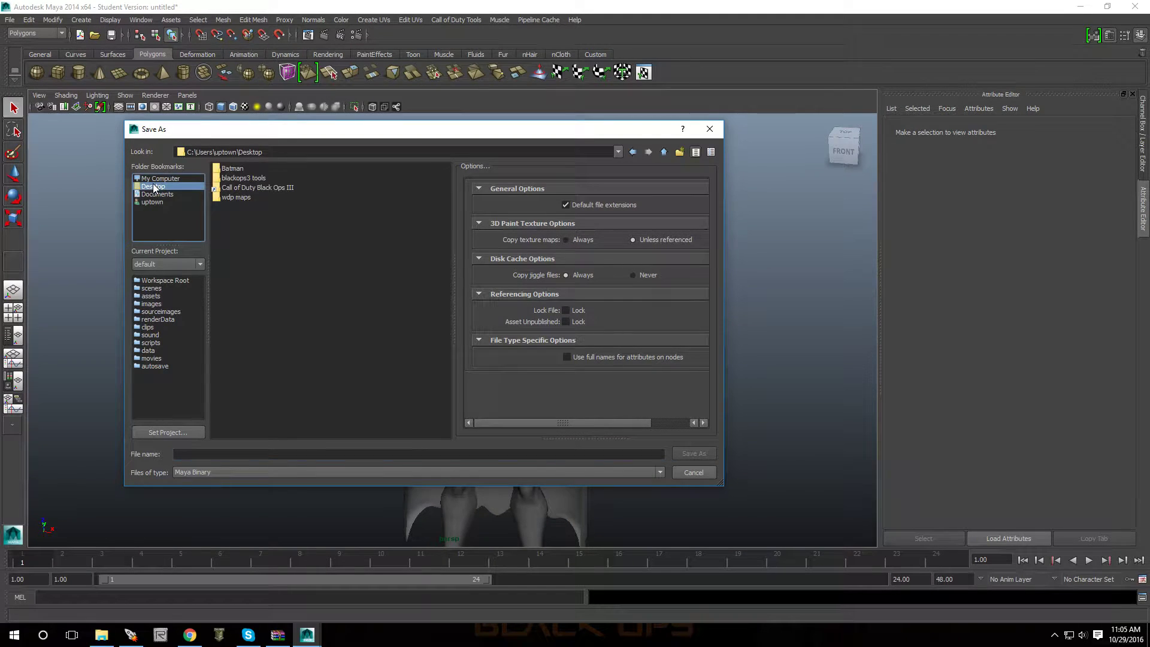
pyautogui.rightClick(234, 229)
pyautogui.click(271, 257)
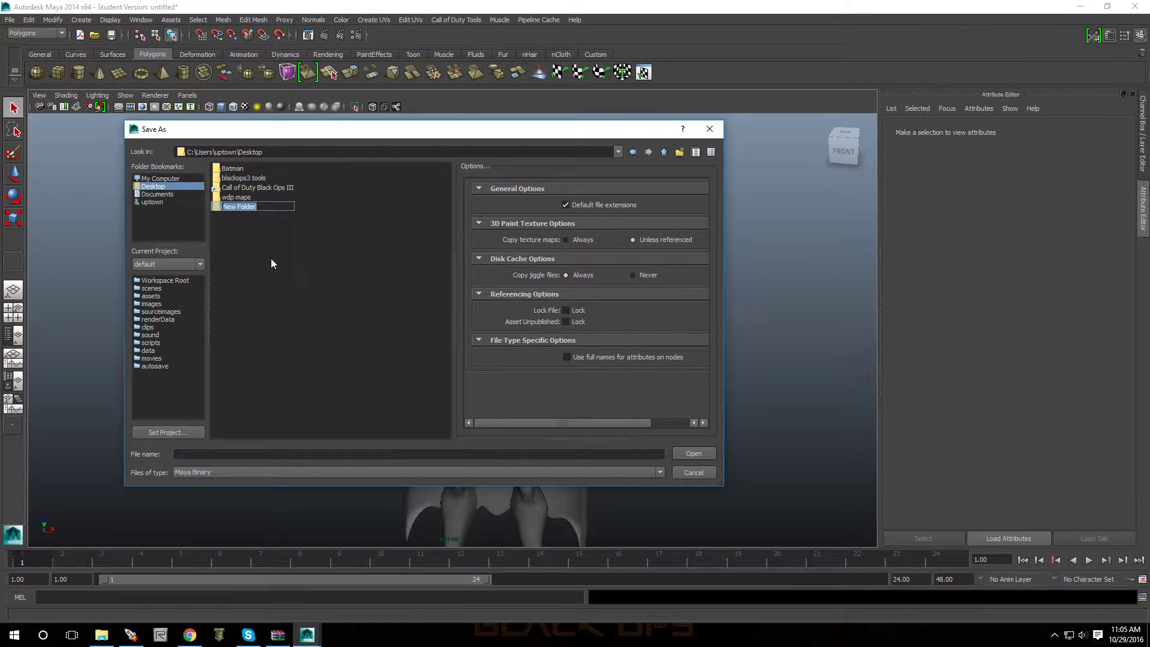
# Save the scene as batman in Maya Binary format inside the desktop's New Folder, accepting the student version notice.
pyautogui.click(231, 455)
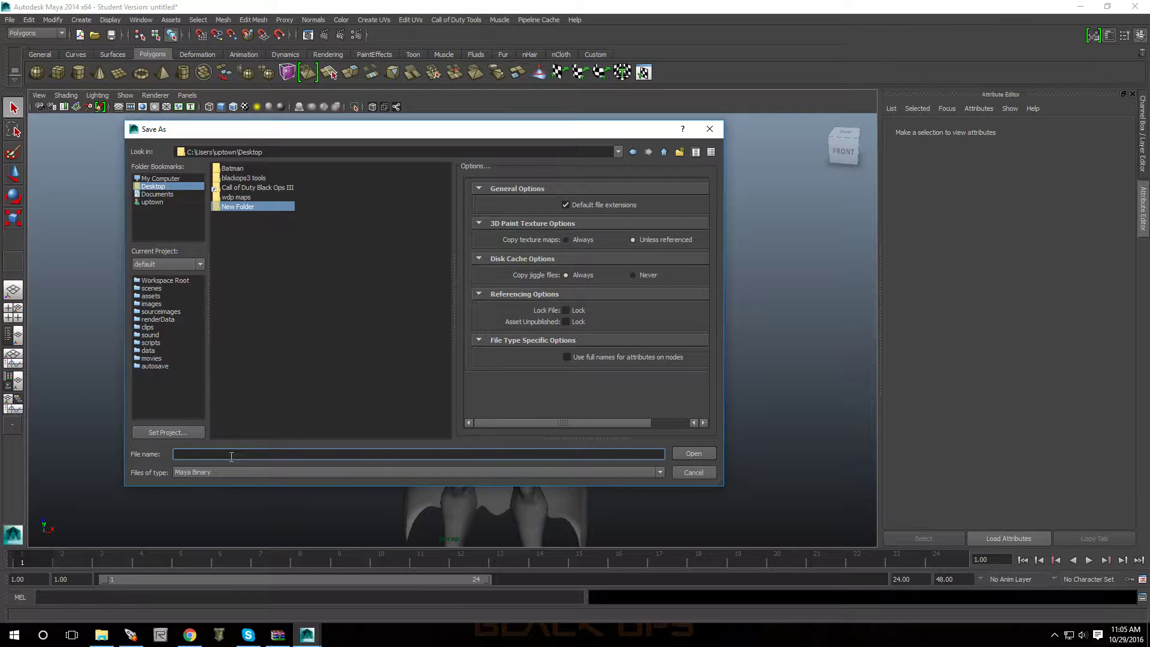
pyautogui.write('batman')
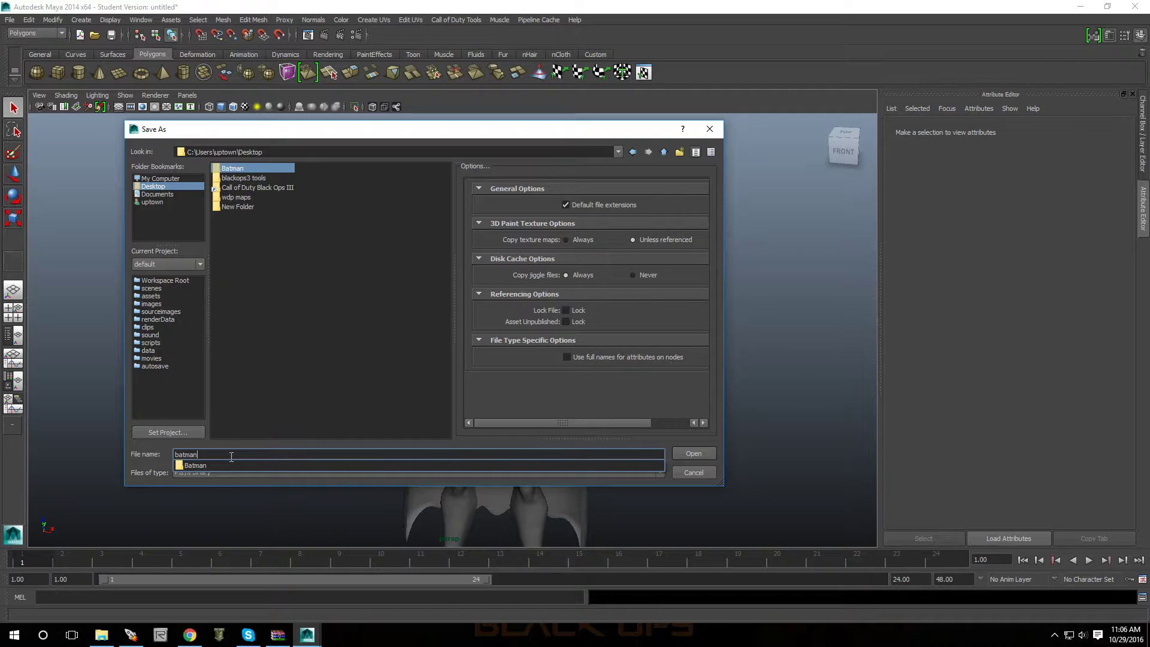
pyautogui.click(239, 207)
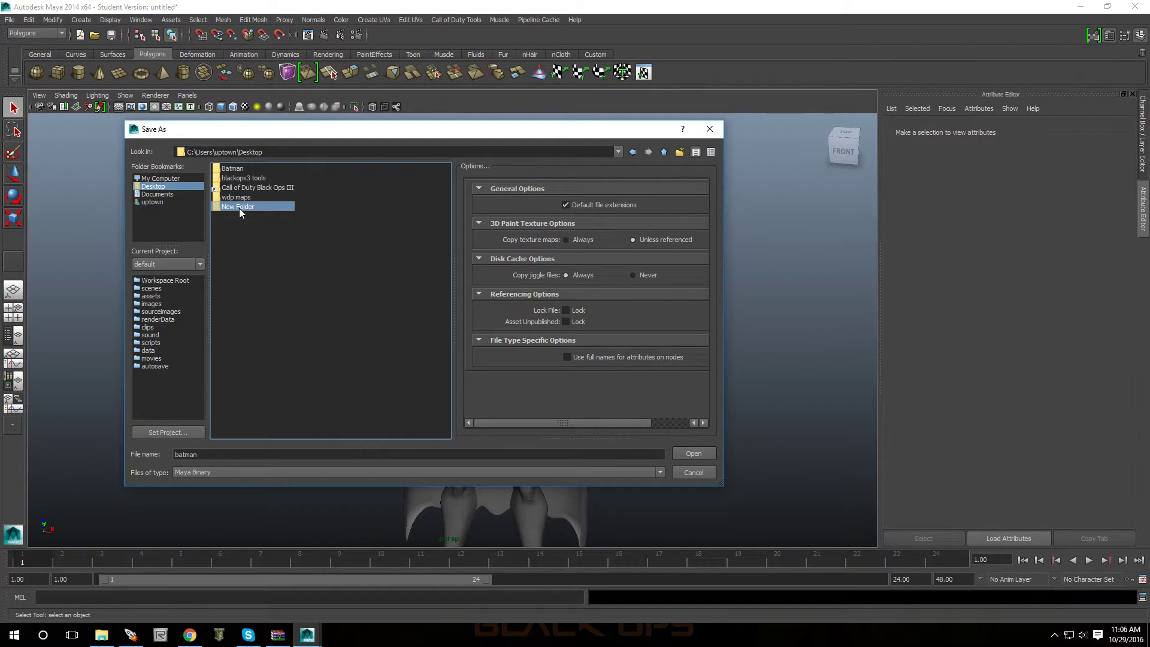
pyautogui.doubleClick(239, 207)
pyautogui.click(211, 455)
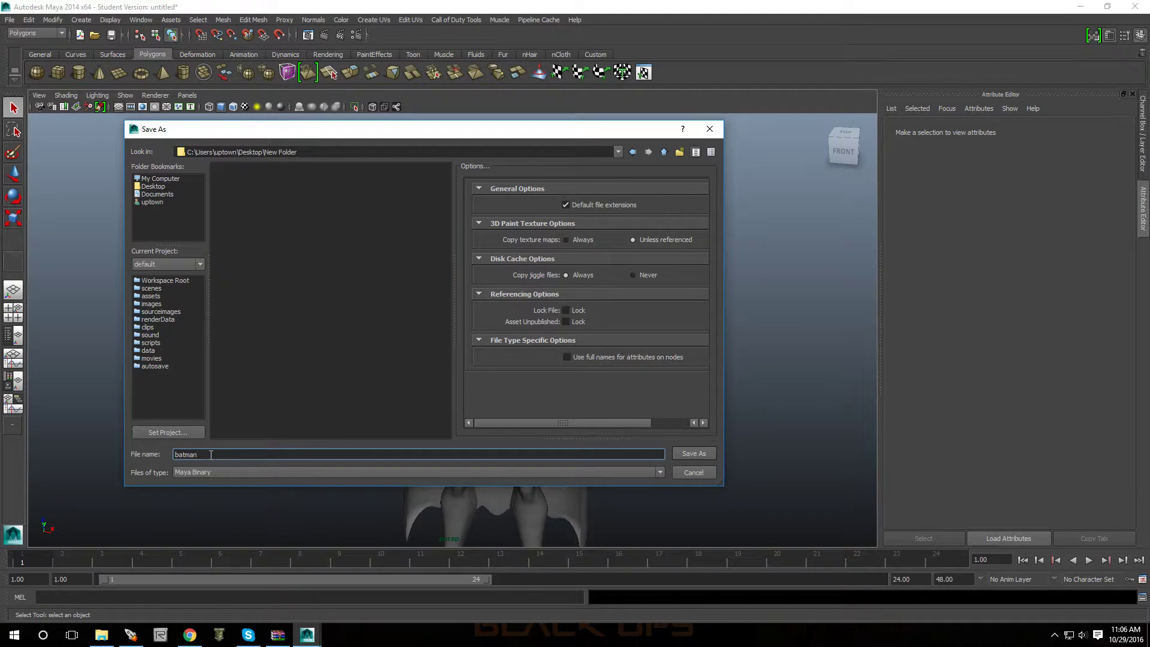
pyautogui.click(694, 453)
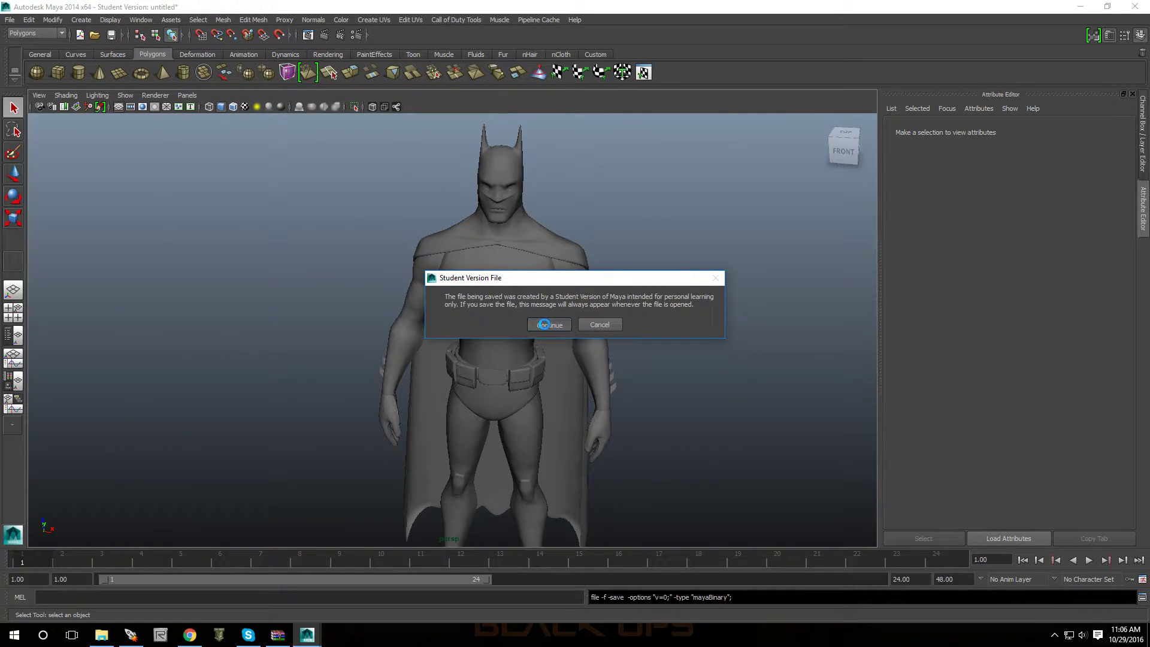
pyautogui.click(546, 325)
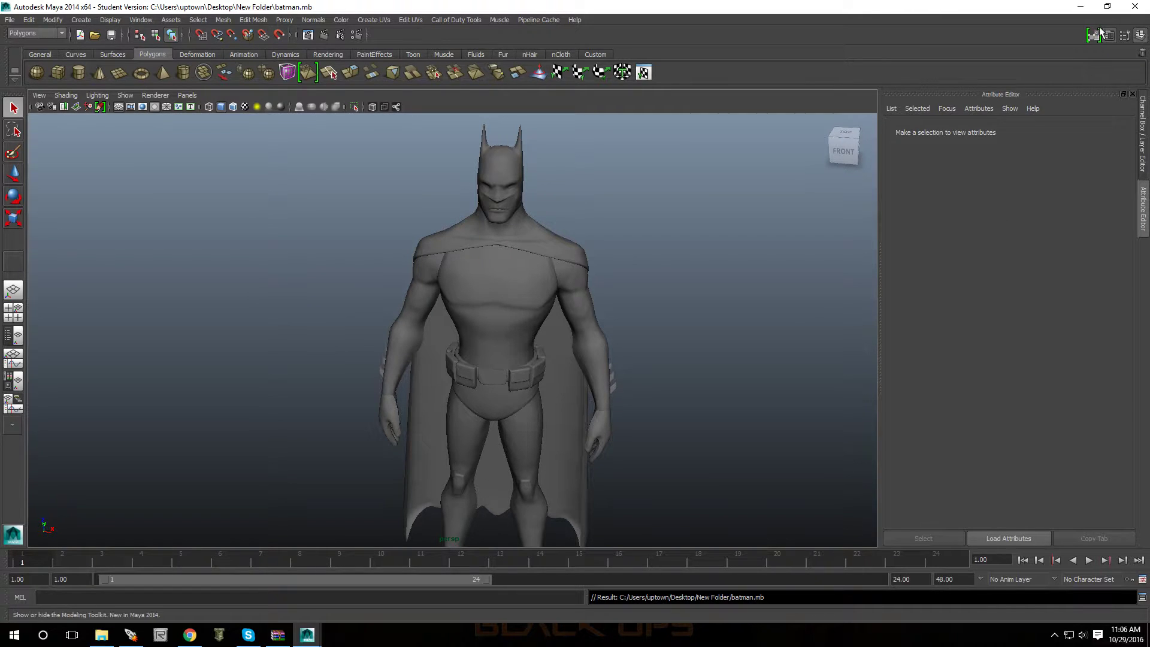
# Restore the Maya window to a smaller size, move it aside and open the Hypershade.
pyautogui.click(1107, 6)
pyautogui.moveTo(385, 13); pyautogui.dragTo(737, 26)
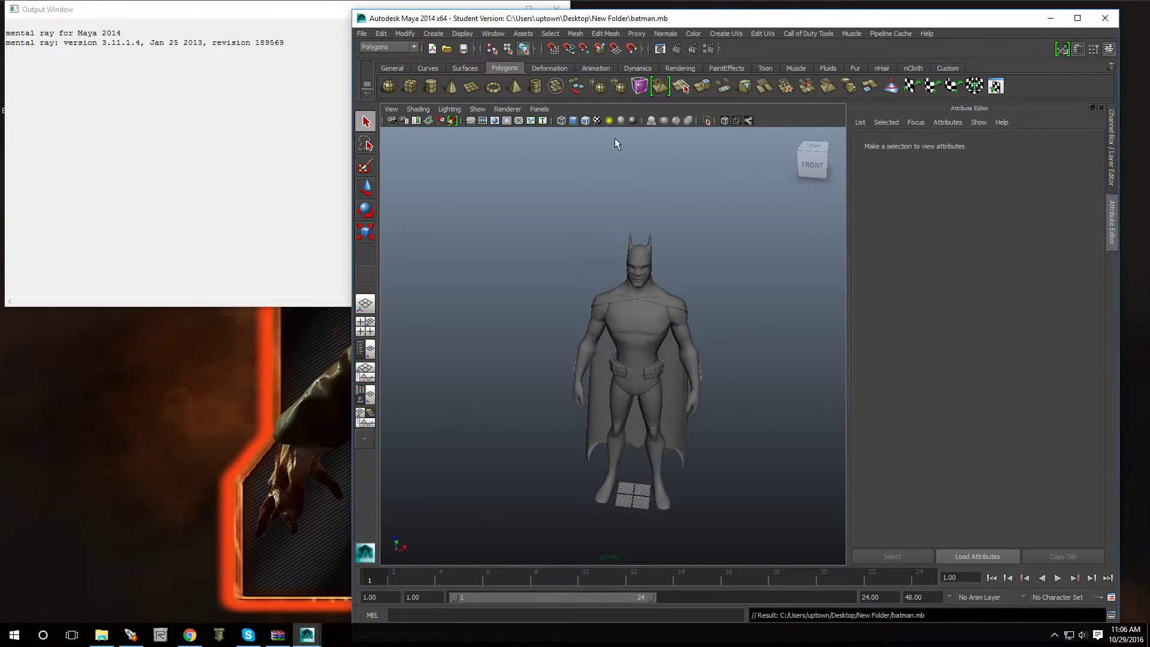
pyautogui.click(493, 35)
pyautogui.moveTo(505, 61)
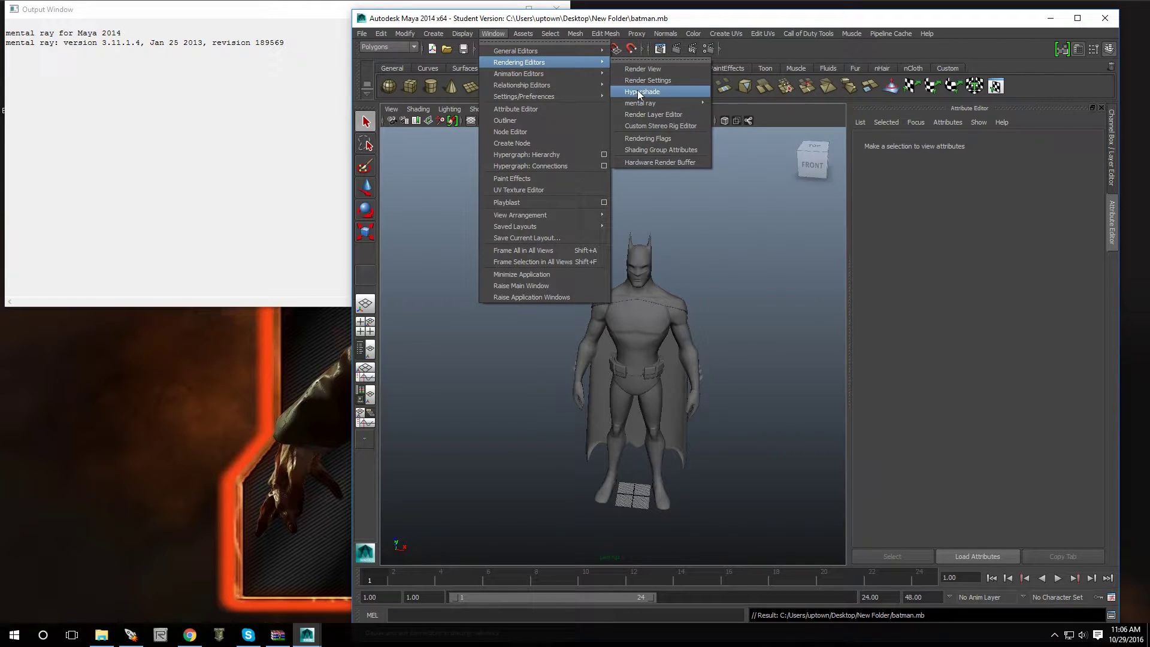
pyautogui.click(640, 92)
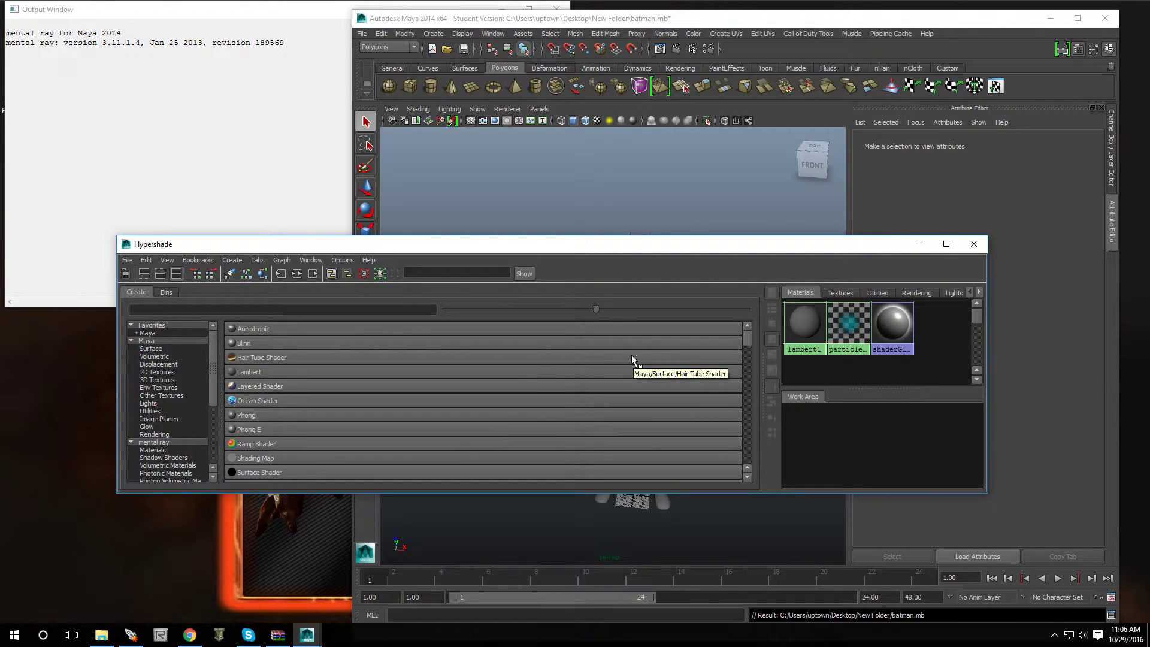
# Show the scene's textures in the Hypershade and reposition its window below the model's head.
pyautogui.click(840, 293)
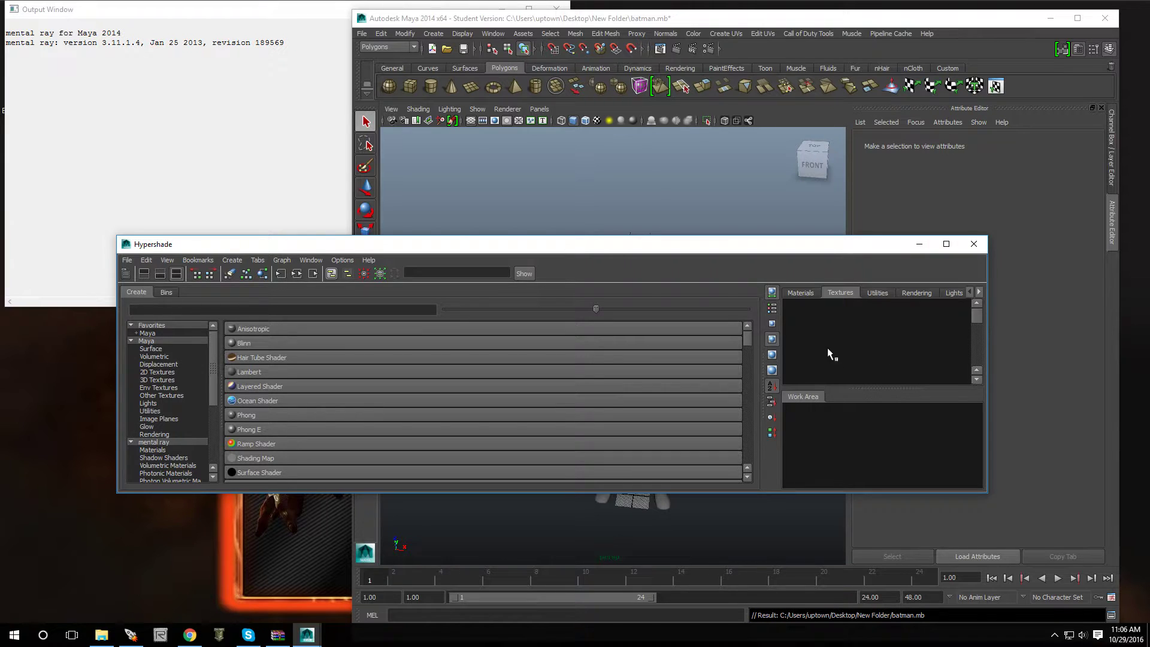
pyautogui.moveTo(615, 246); pyautogui.dragTo(661, 305)
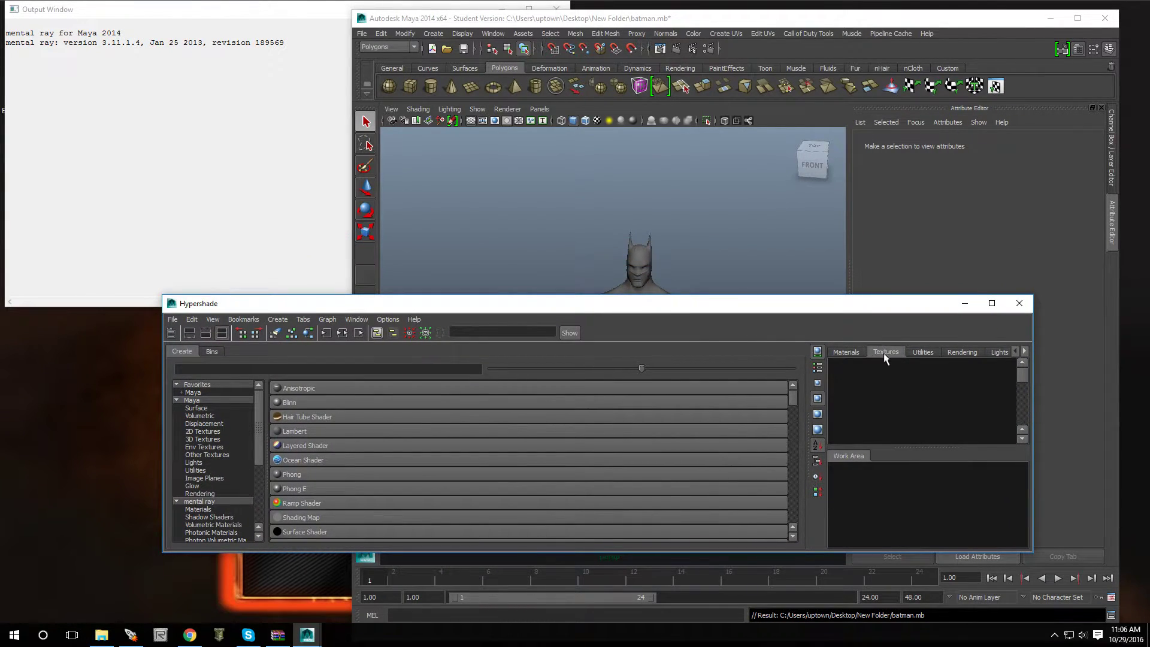
pyautogui.click(851, 352)
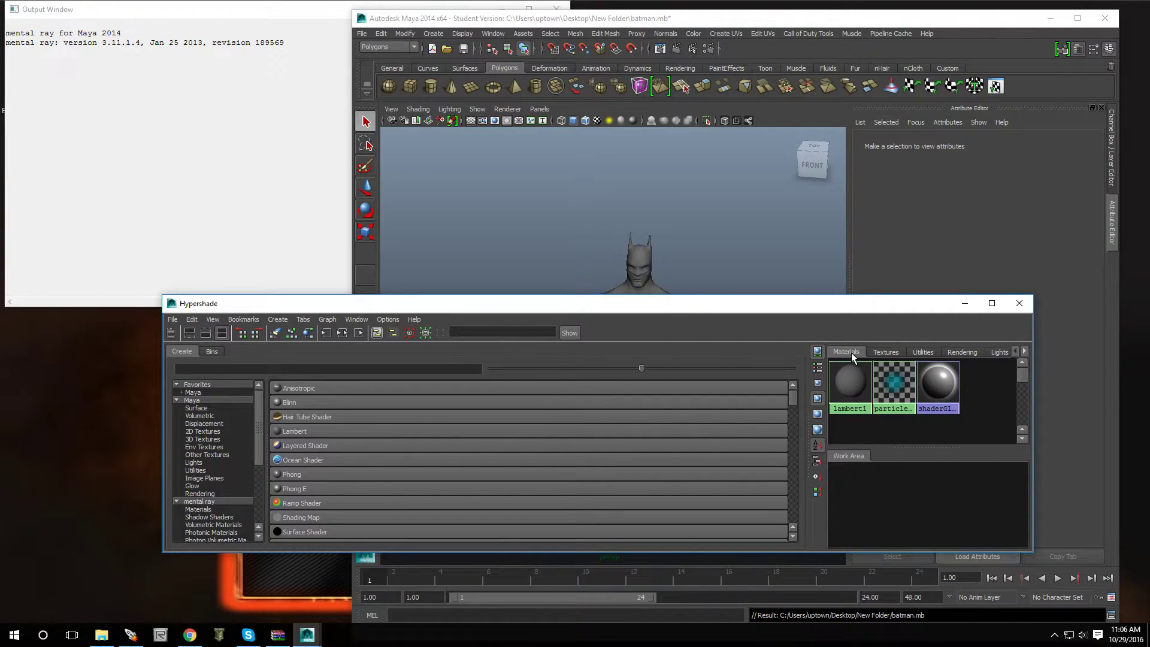
pyautogui.click(888, 352)
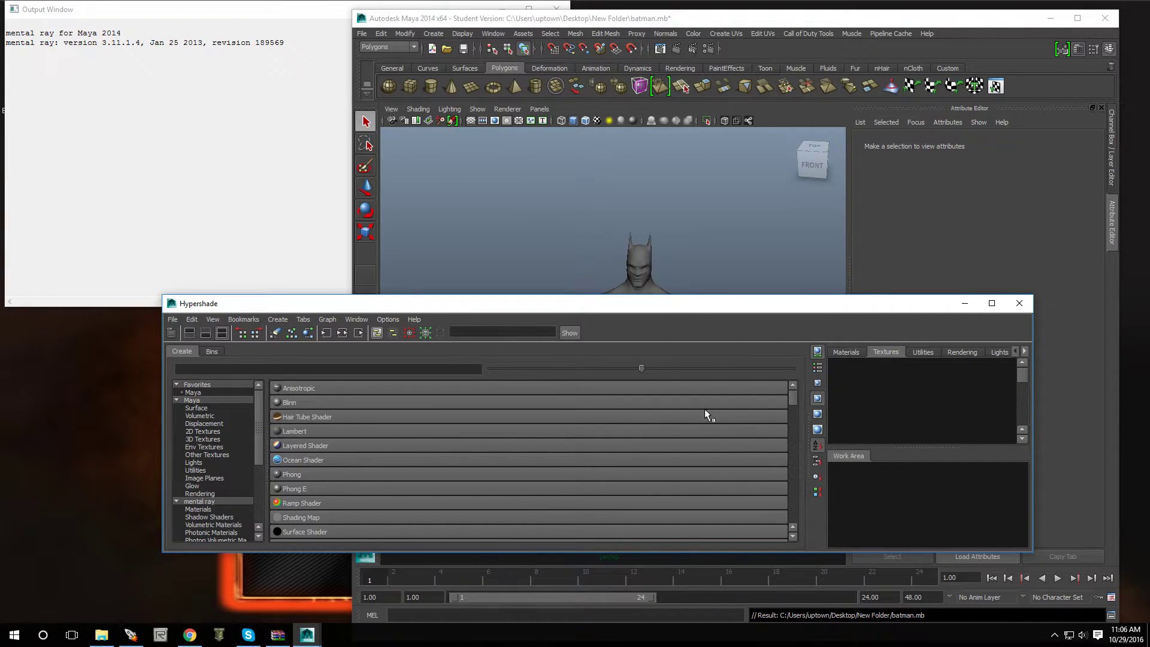
# Close the Output Window and add batman_d, batman_n and batman_s from the desktop's Batman folder to the Hypershade textures.
pyautogui.click(554, 6)
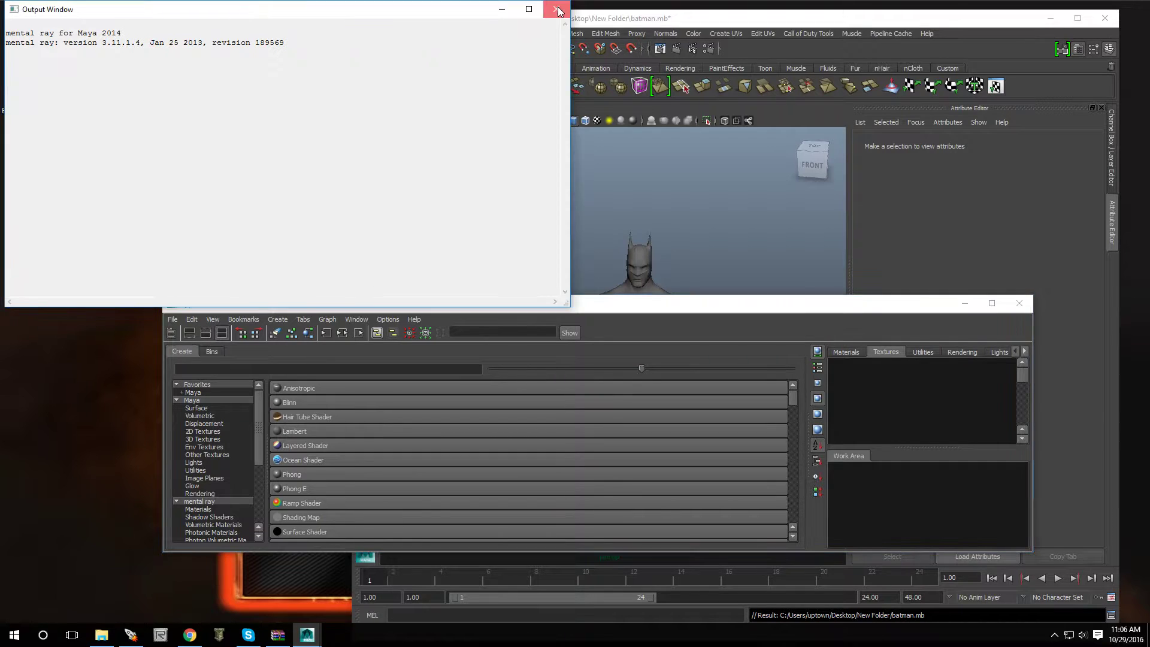
pyautogui.click(557, 9)
pyautogui.doubleClick(193, 144)
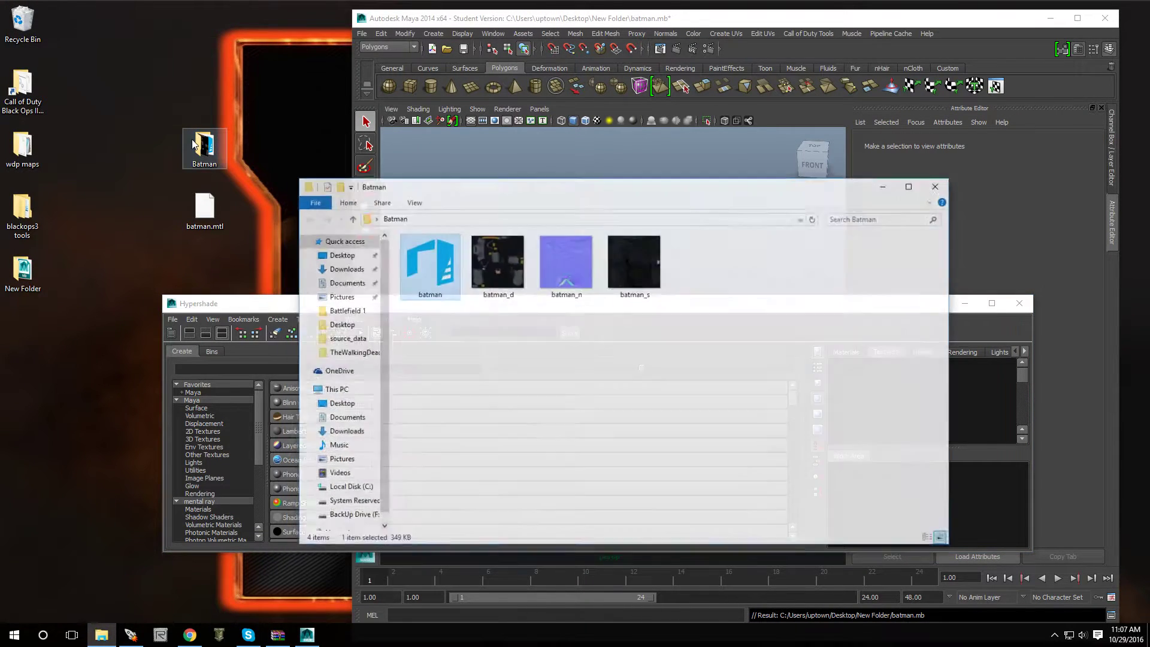
pyautogui.moveTo(623, 170); pyautogui.dragTo(350, 209)
pyautogui.click(246, 294)
pyautogui.moveTo(246, 293); pyautogui.dragTo(918, 406)
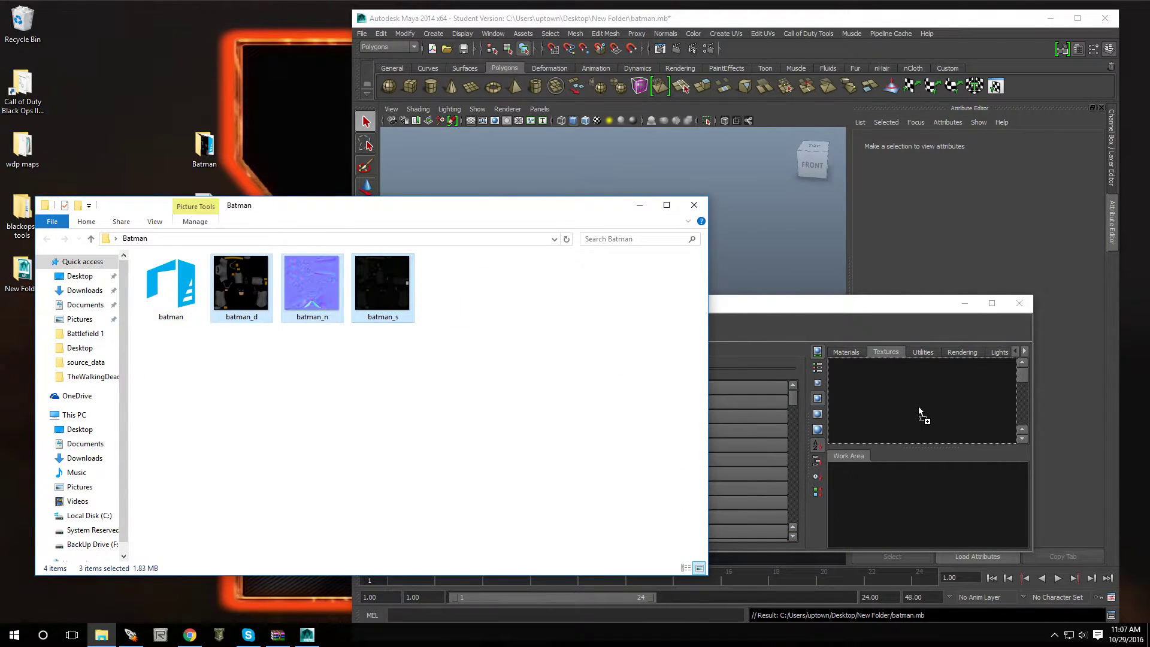
# Minimize the Batman folder window and move the Hypershade clear of the model viewport.
pyautogui.click(640, 205)
pyautogui.moveTo(736, 310); pyautogui.dragTo(17, 247)
# Select the whole Batman model and assign it the material of the batman_d texture.
pyautogui.moveTo(558, 220); pyautogui.dragTo(742, 478)
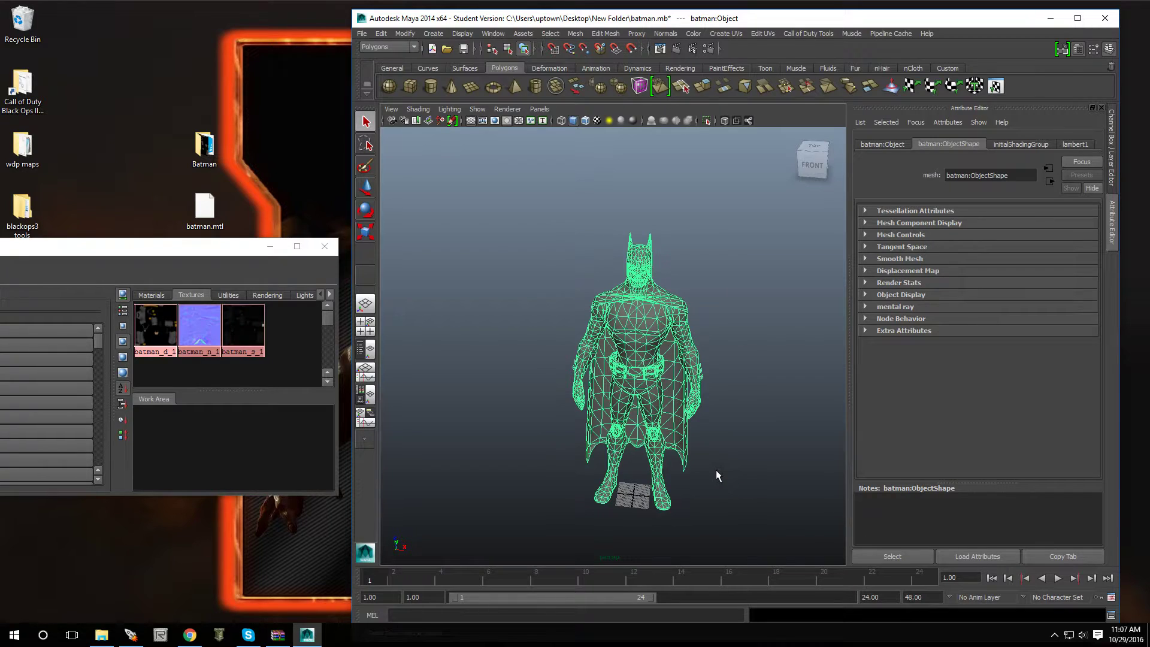
pyautogui.moveTo(527, 181); pyautogui.dragTo(773, 531)
pyautogui.click(152, 330)
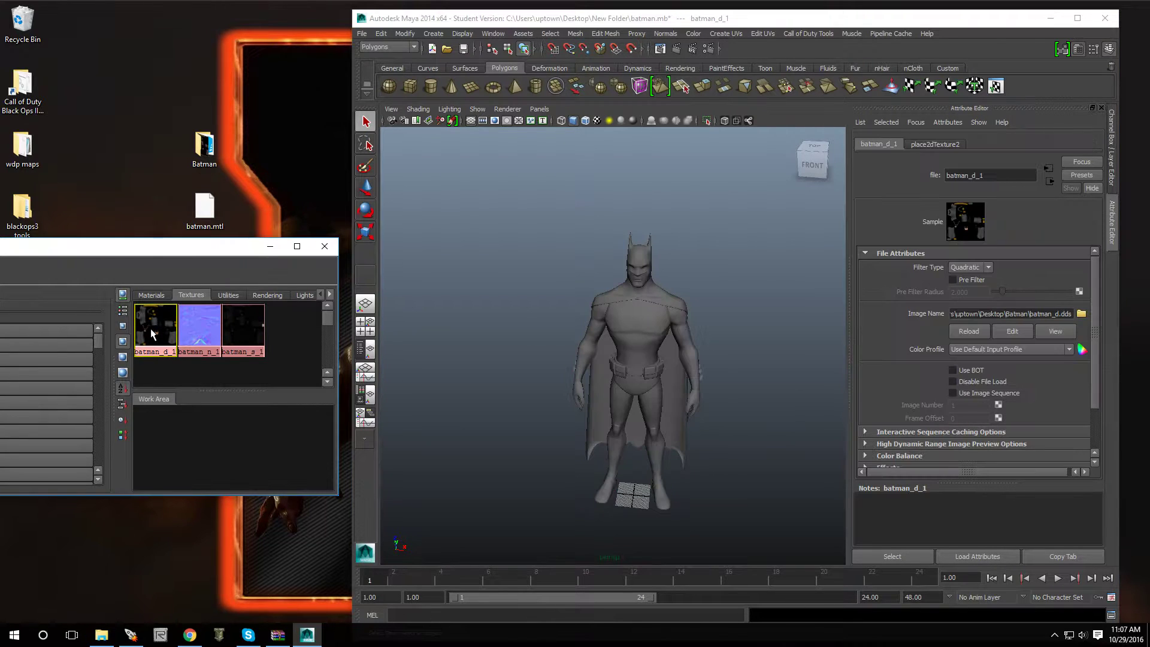
pyautogui.click(689, 447)
pyautogui.rightClick(155, 323)
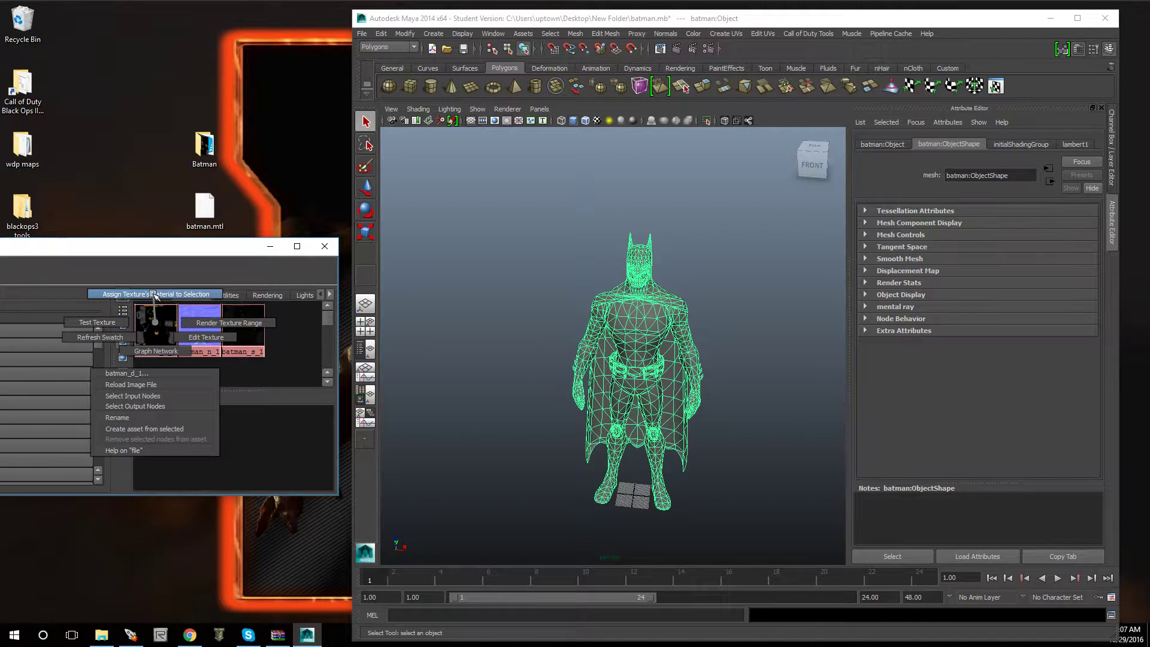
pyautogui.click(154, 295)
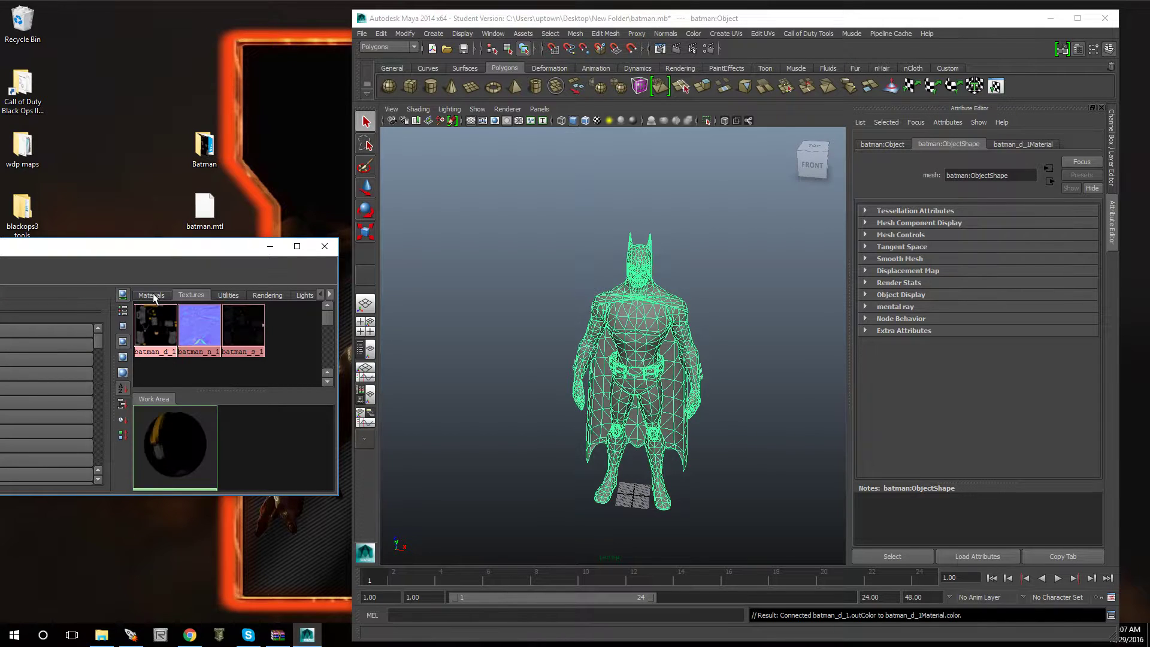
# Deselect the model and switch the viewport to textured display to inspect it from the front.
pyautogui.click(505, 292)
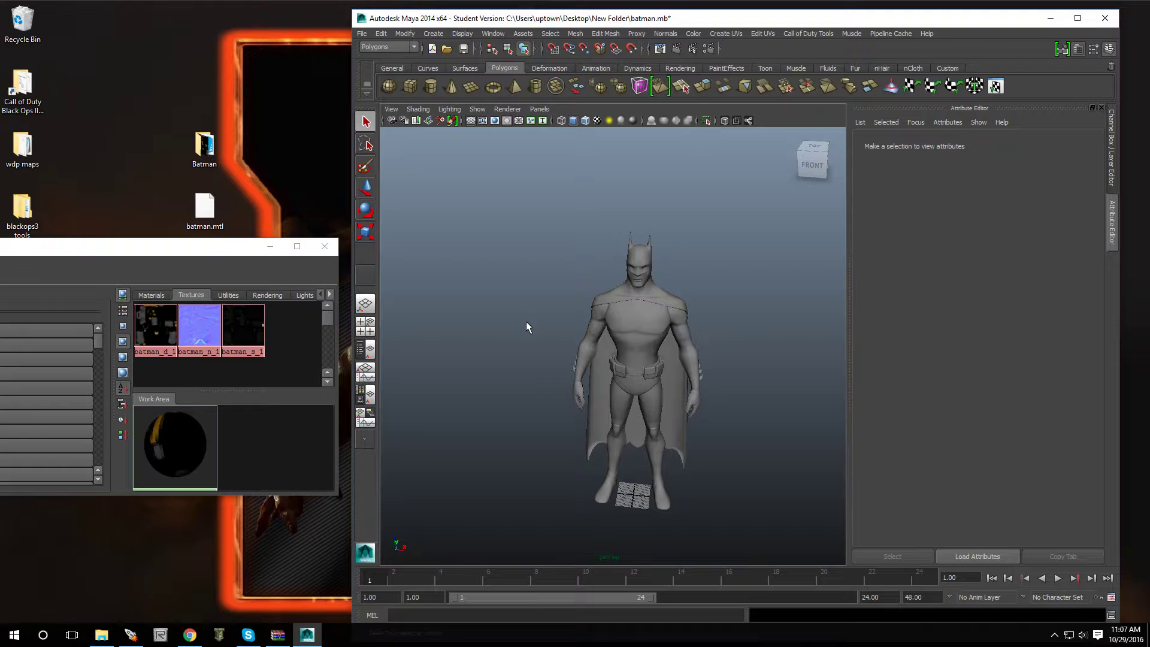
pyautogui.press('6')
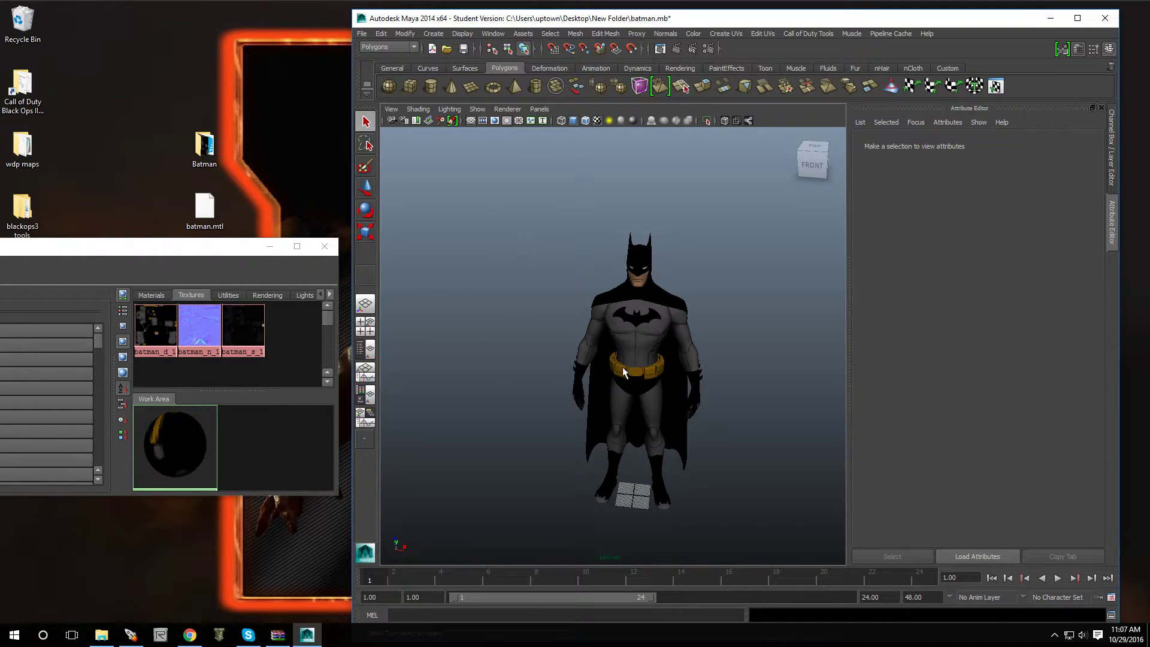
pyautogui.moveTo(685, 395)
pyautogui.keyDown('alt'); pyautogui.mouseDown()
pyautogui.moveTo(547, 398)
pyautogui.moveTo(700, 385)
pyautogui.moveTo(687, 383)
pyautogui.mouseUp(); pyautogui.keyUp('alt')
# Select the Batman model again and assign it the material of the batman_n texture.
pyautogui.rightClick(192, 327)
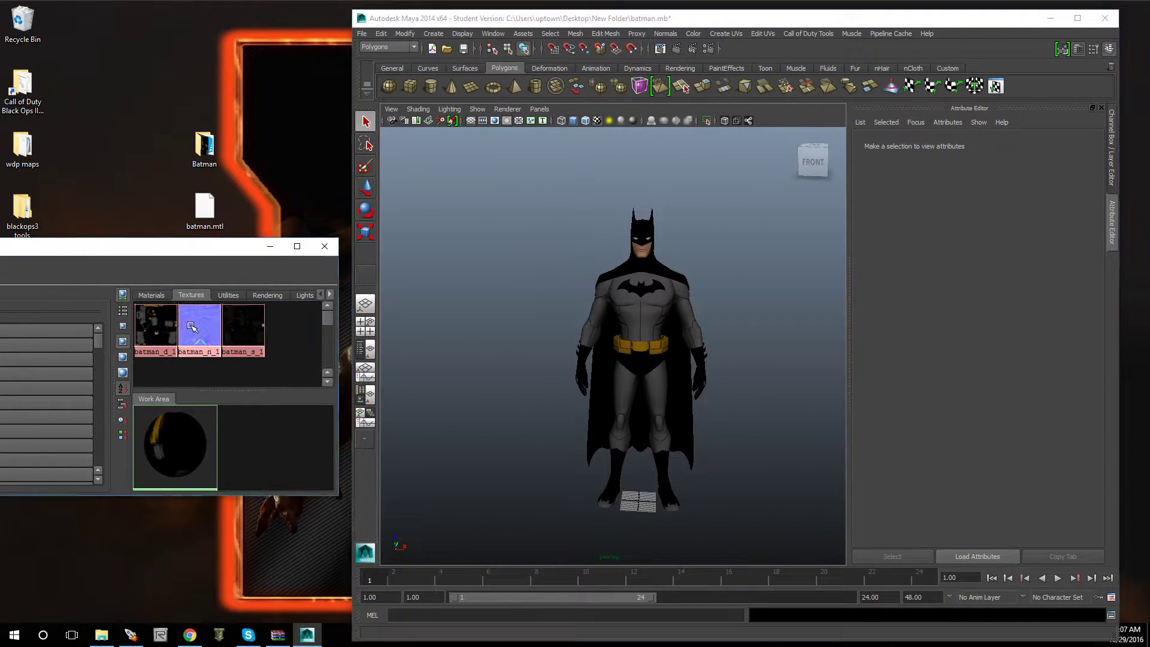
pyautogui.click(528, 207)
pyautogui.moveTo(528, 264); pyautogui.dragTo(684, 422)
pyautogui.rightClick(211, 324)
pyautogui.moveTo(211, 323); pyautogui.dragTo(207, 295, button='right')
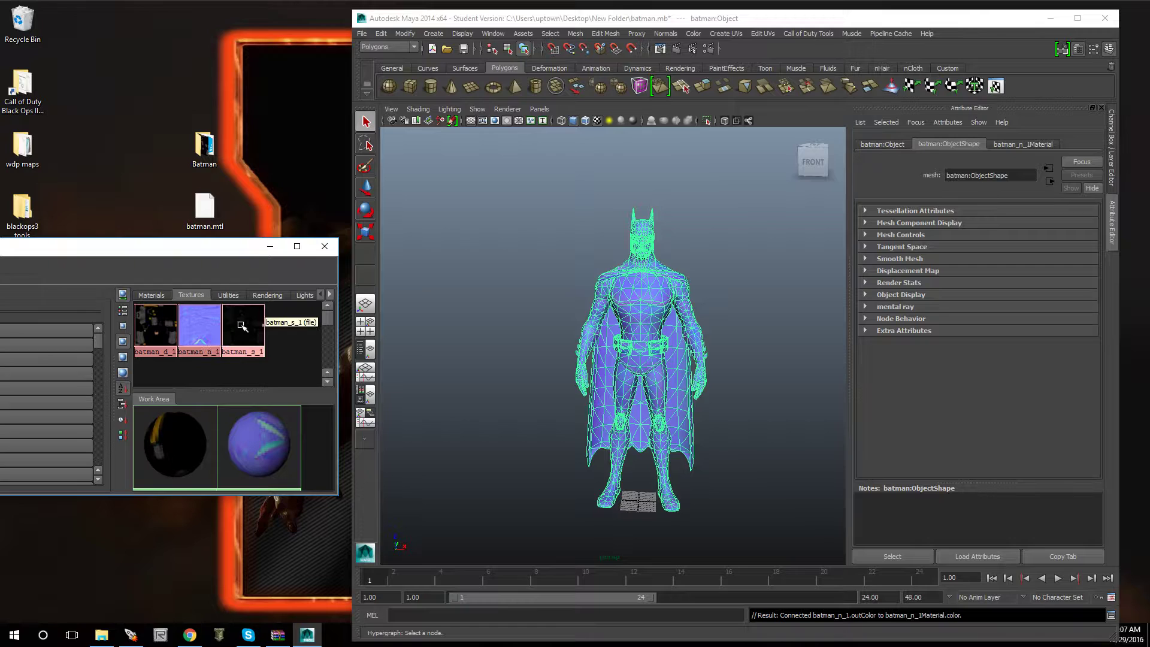
pyautogui.click(484, 350)
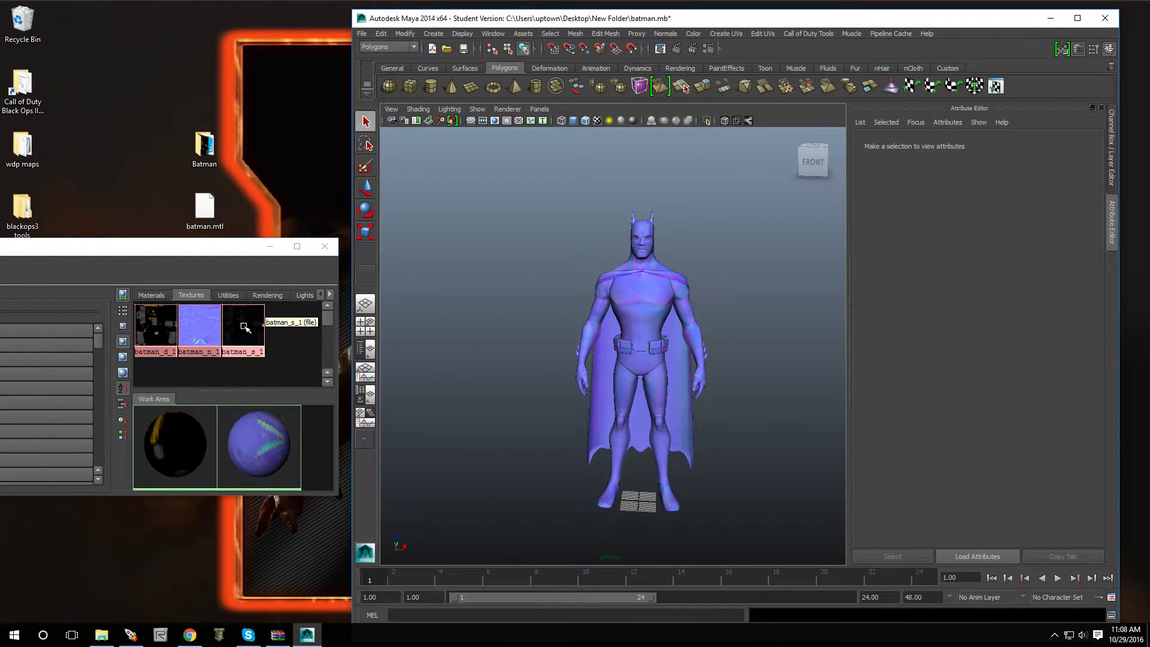
# Reselect the Batman model, assign it the material of the batman_s texture and deselect it.
pyautogui.moveTo(509, 336); pyautogui.dragTo(694, 446)
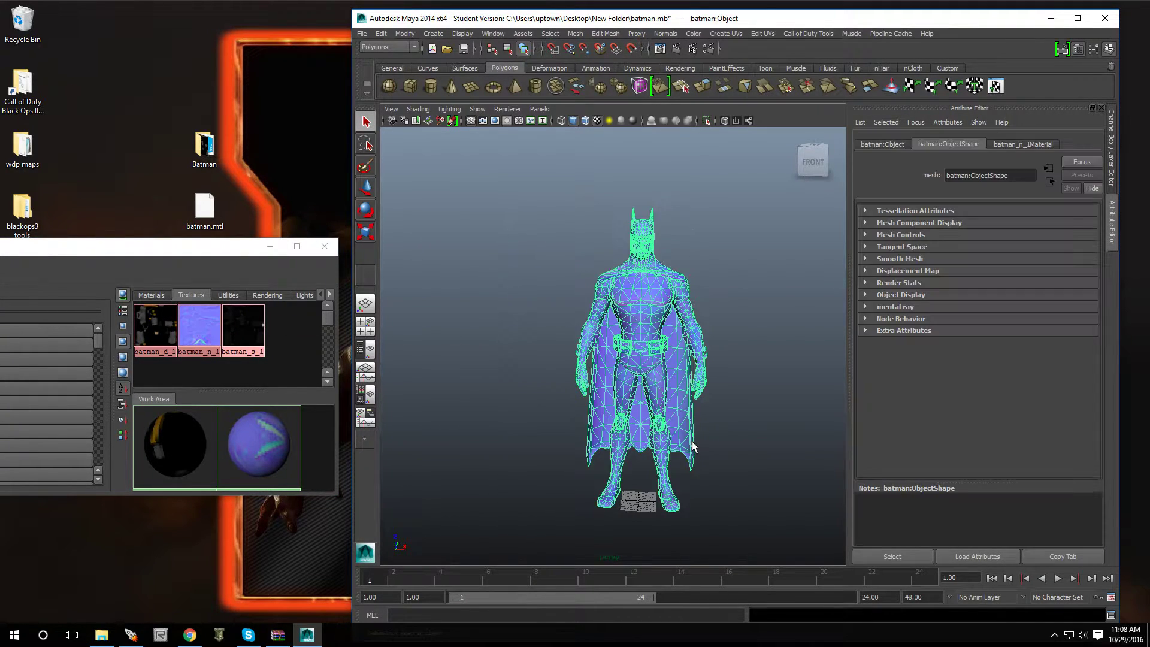
pyautogui.moveTo(236, 323); pyautogui.dragTo(231, 292, button='right')
pyautogui.click(456, 267)
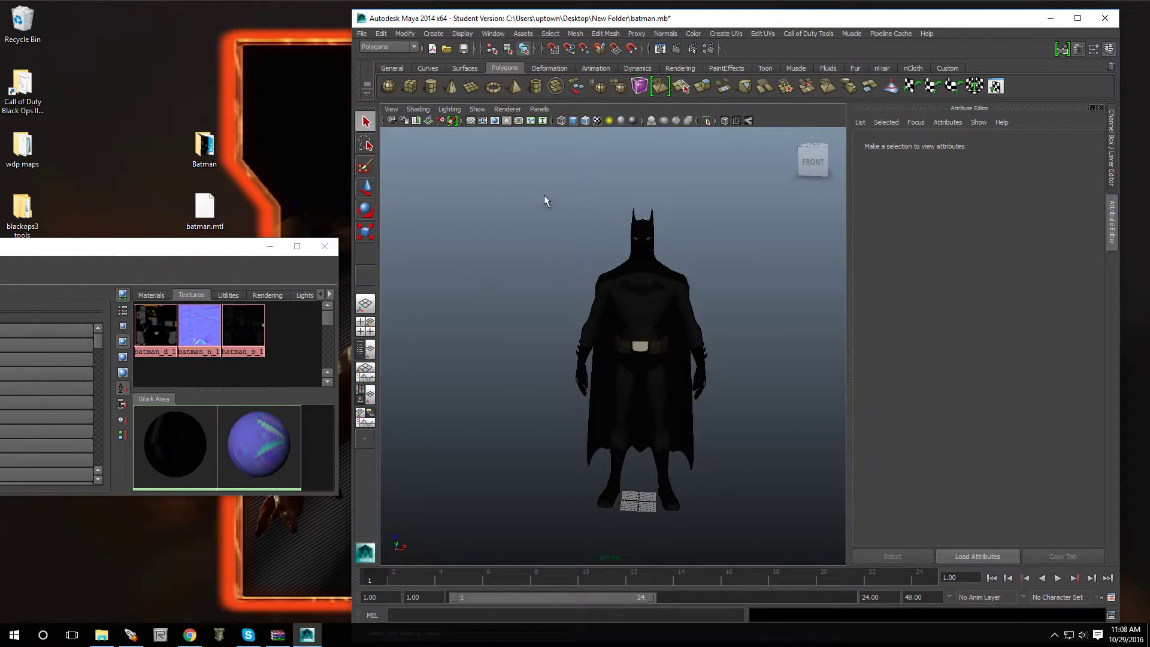
# Reassign the batman_d texture's material to the Batman model and clear the selection.
pyautogui.rightClick(156, 330)
pyautogui.click(639, 270)
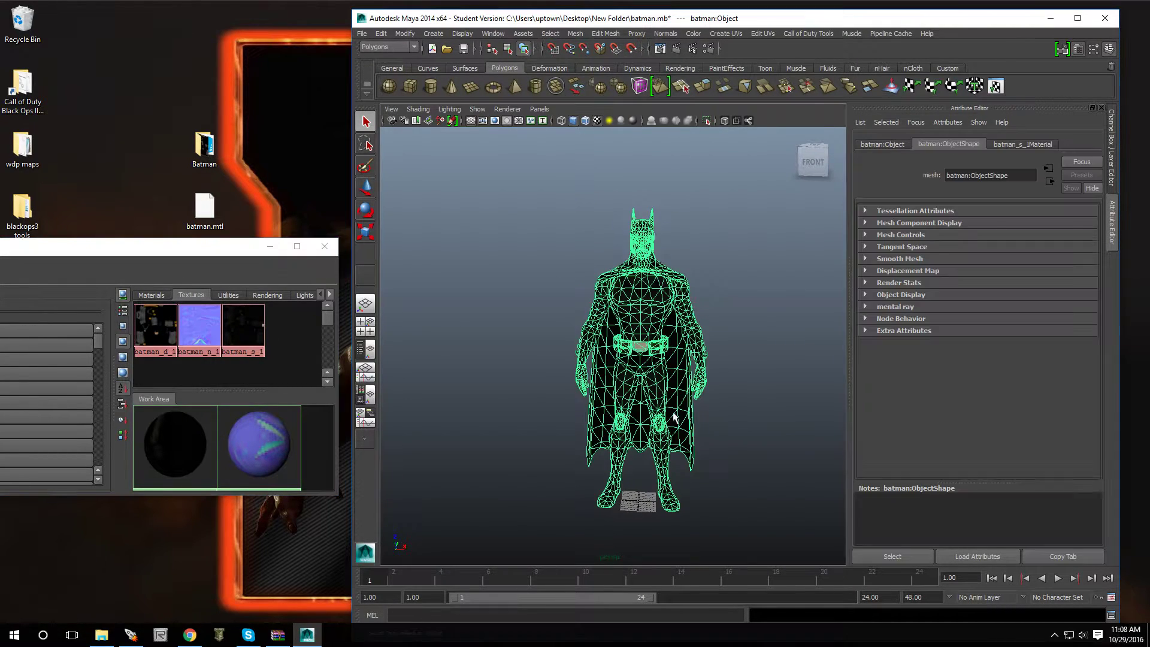
pyautogui.moveTo(142, 326); pyautogui.dragTo(148, 298, button='right')
pyautogui.click(589, 275)
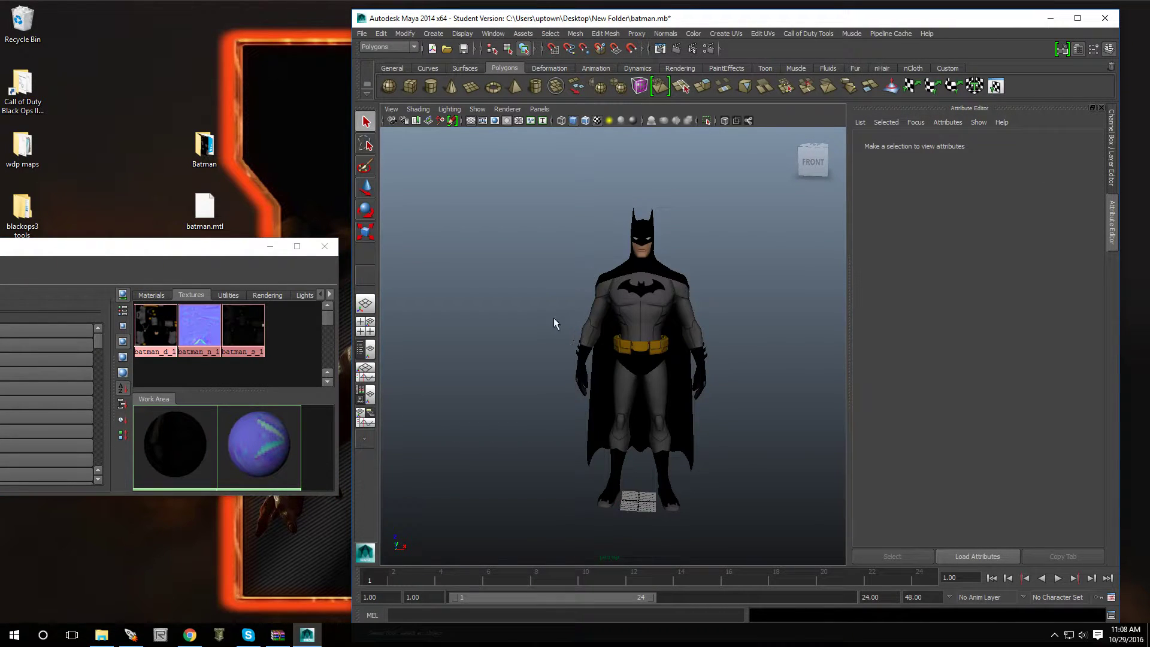
pyautogui.moveTo(686, 350)
pyautogui.keyDown('alt'); pyautogui.mouseDown()
pyautogui.moveTo(580, 357)
pyautogui.moveTo(649, 318)
pyautogui.moveTo(684, 348)
pyautogui.mouseUp(); pyautogui.keyUp('alt')
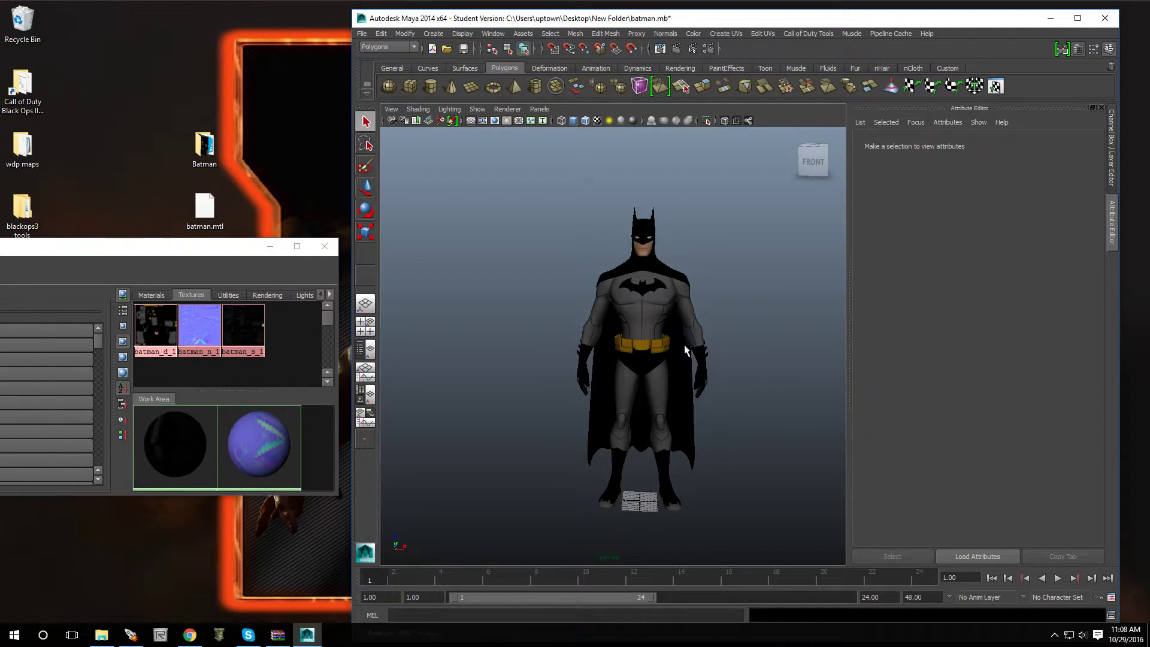
# Save the textured scene to the existing batman file, accepting the student version notice.
pyautogui.click(361, 34)
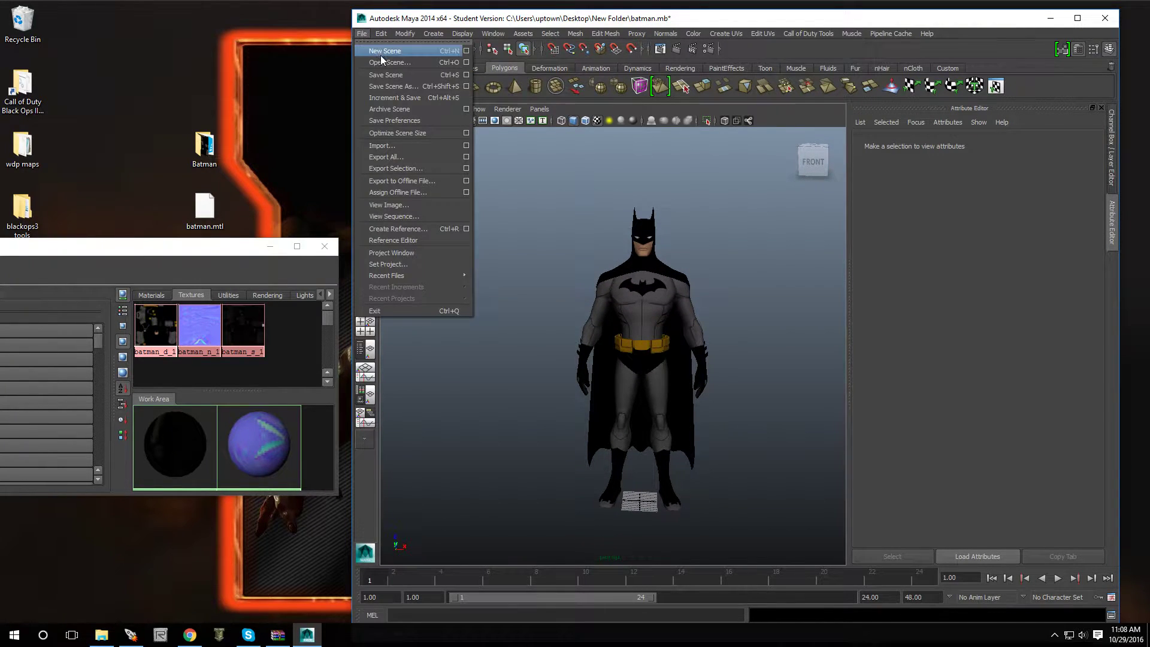
pyautogui.click(394, 76)
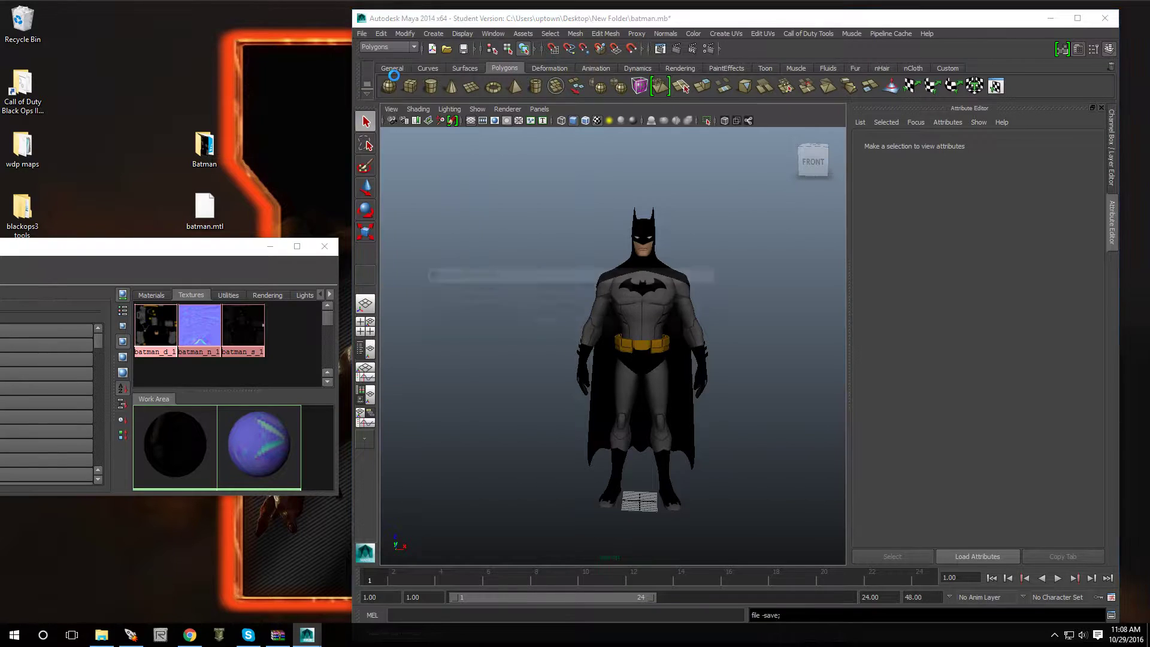
pyautogui.click(544, 323)
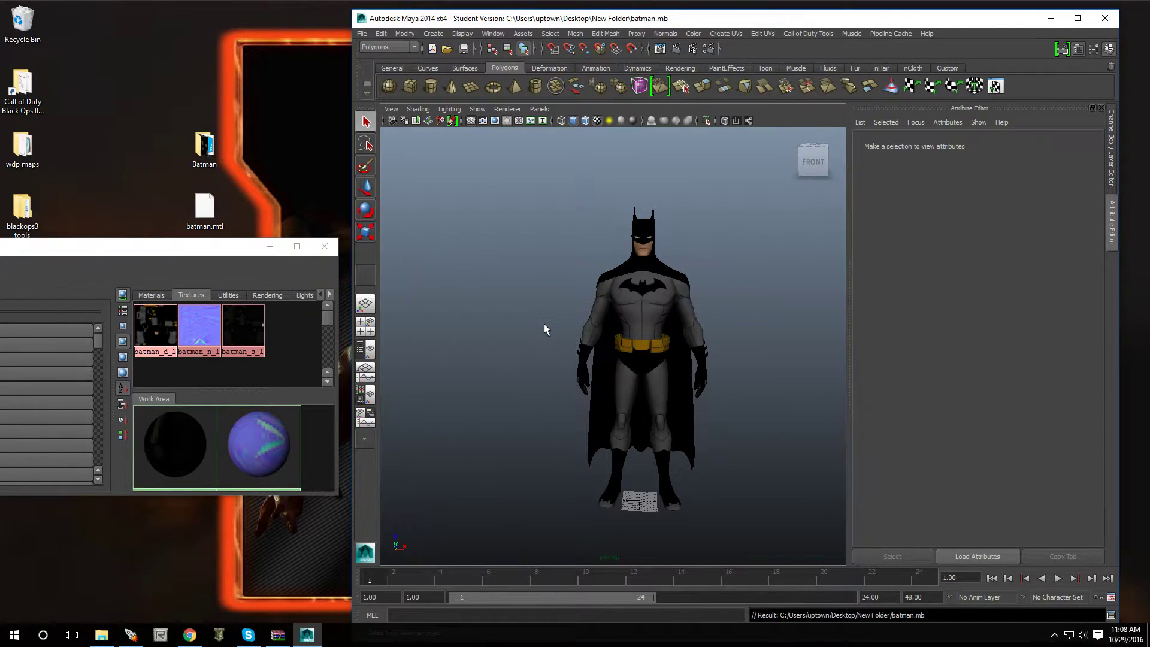
# Select the Batman model and set the Export XModel destination to batman in the desktop's New Folder, as an XModel Intermediate File.
pyautogui.moveTo(530, 174); pyautogui.dragTo(742, 513)
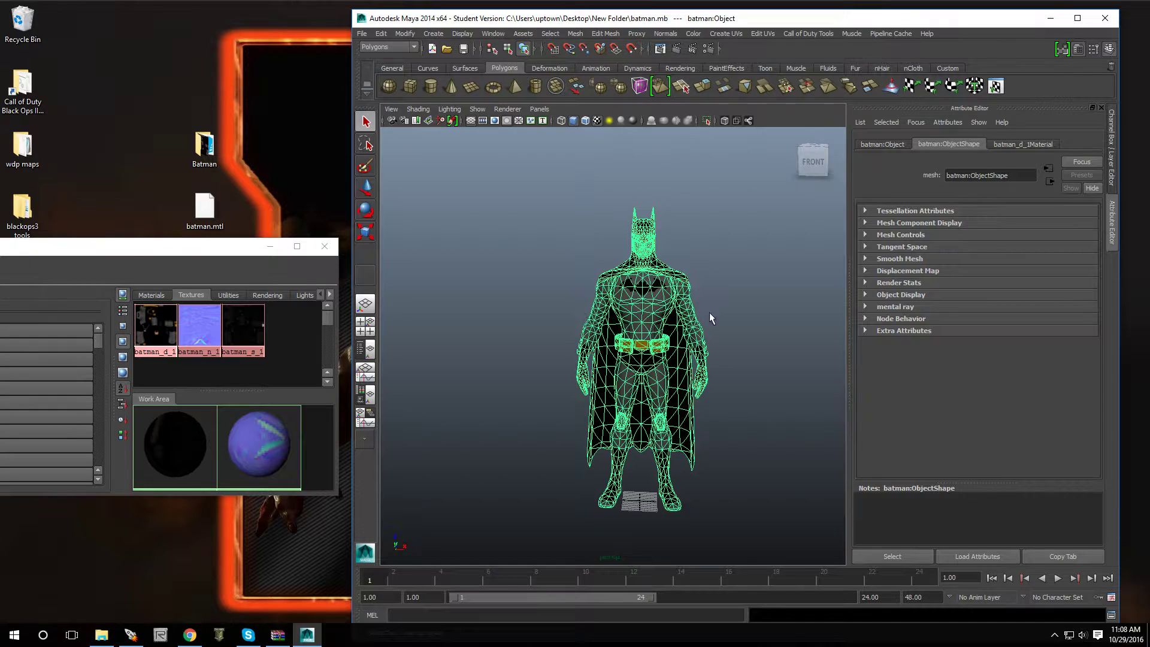
pyautogui.click(806, 34)
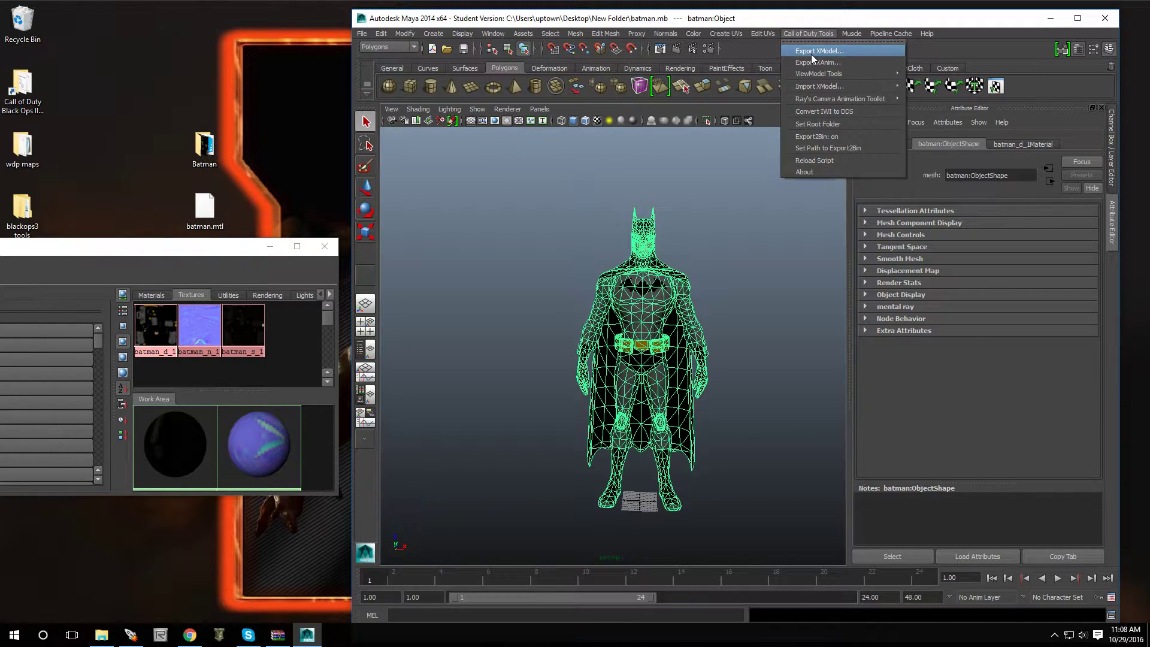
pyautogui.click(811, 52)
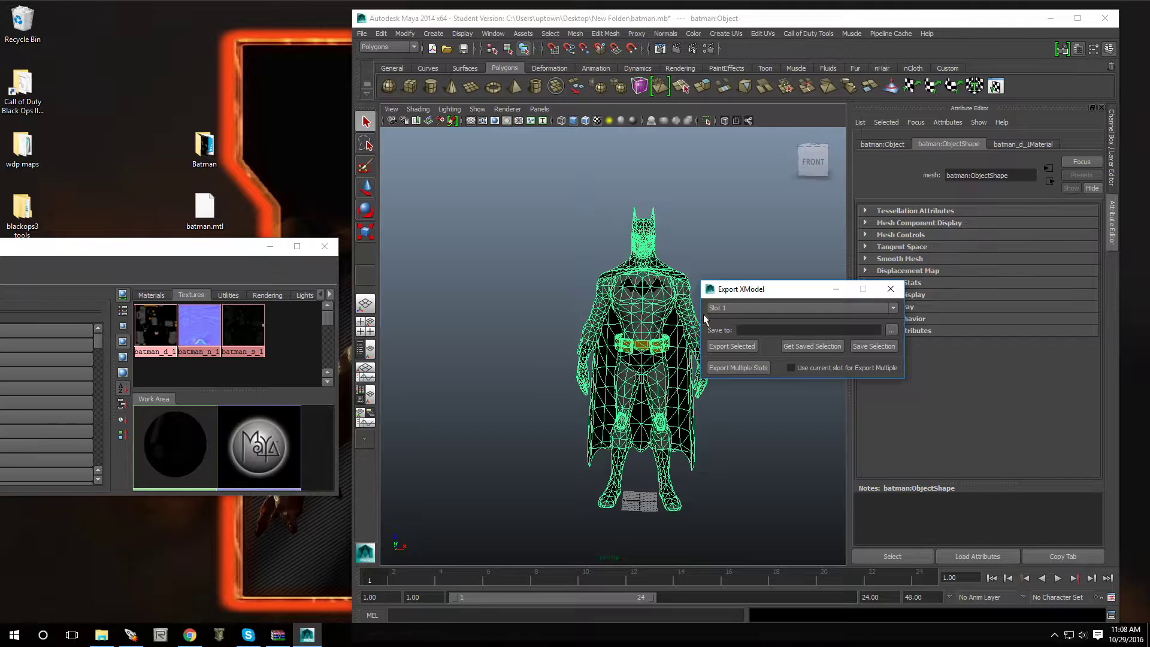
pyautogui.click(892, 330)
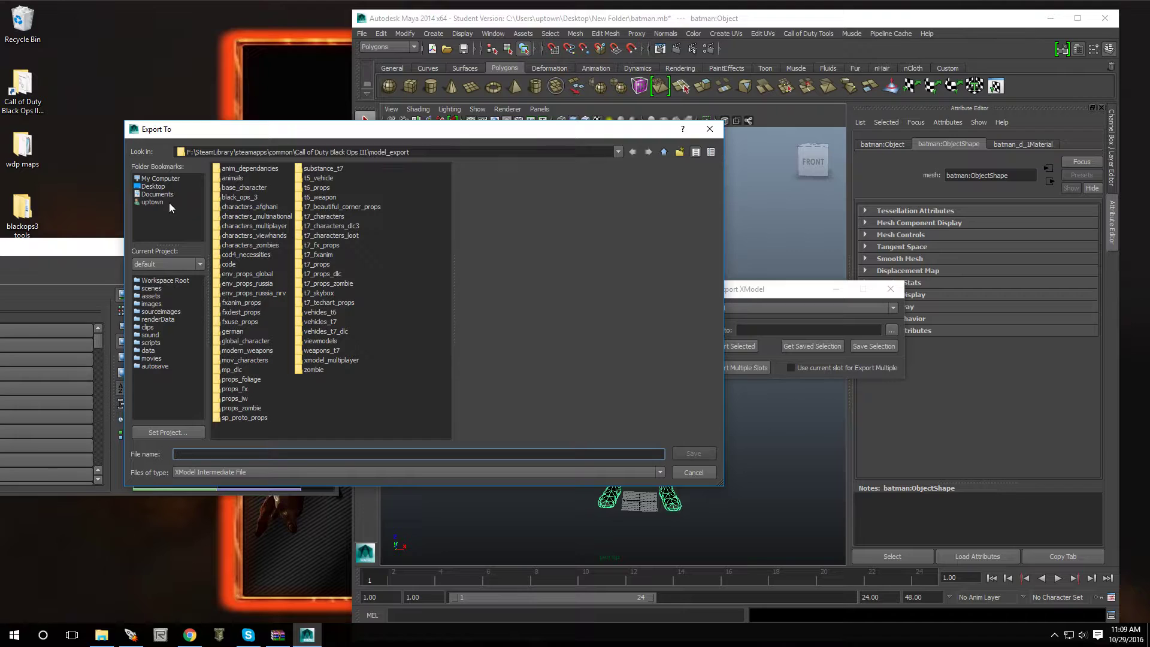
pyautogui.click(152, 187)
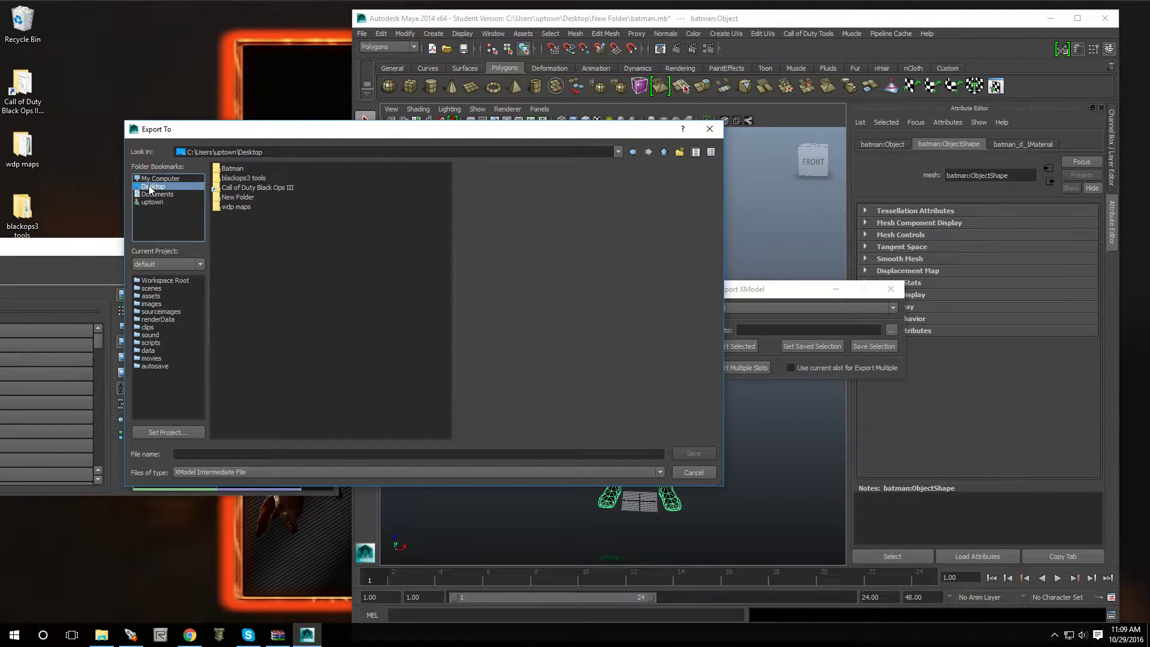
pyautogui.doubleClick(243, 197)
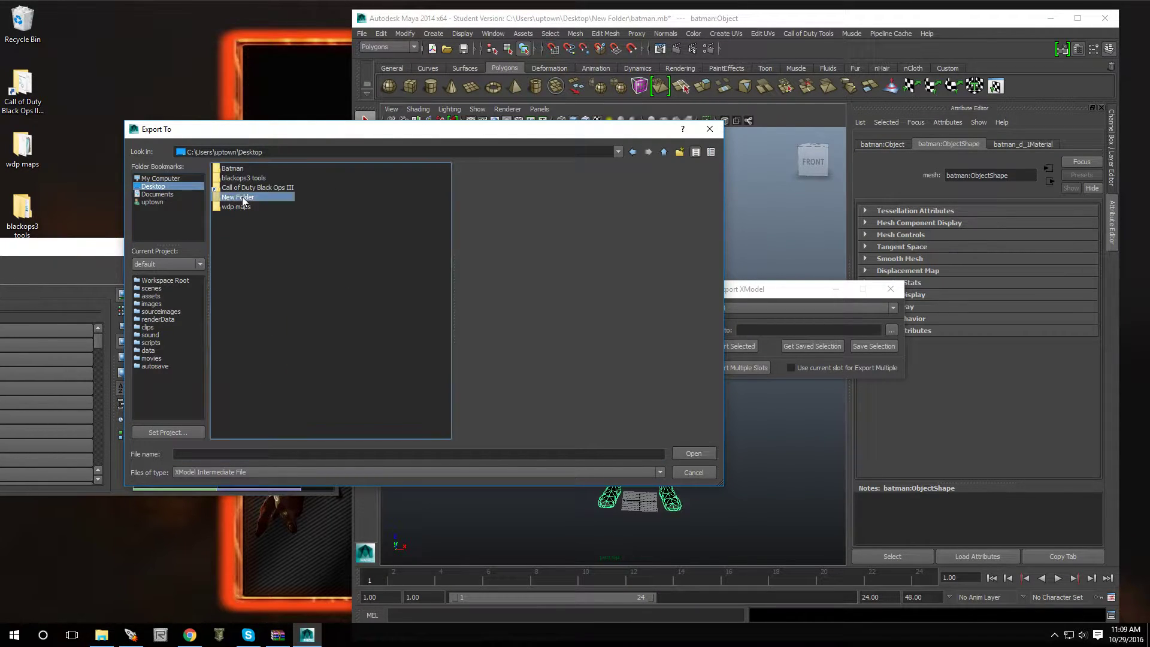
pyautogui.click(240, 455)
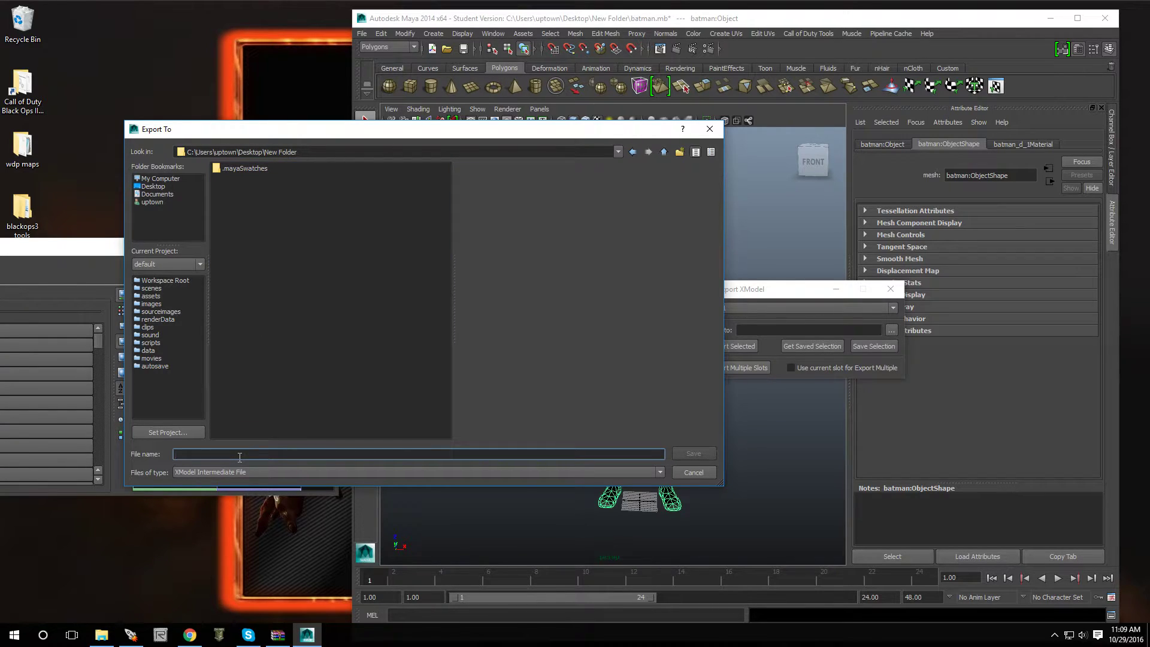
pyautogui.write('batman')
pyautogui.click(693, 454)
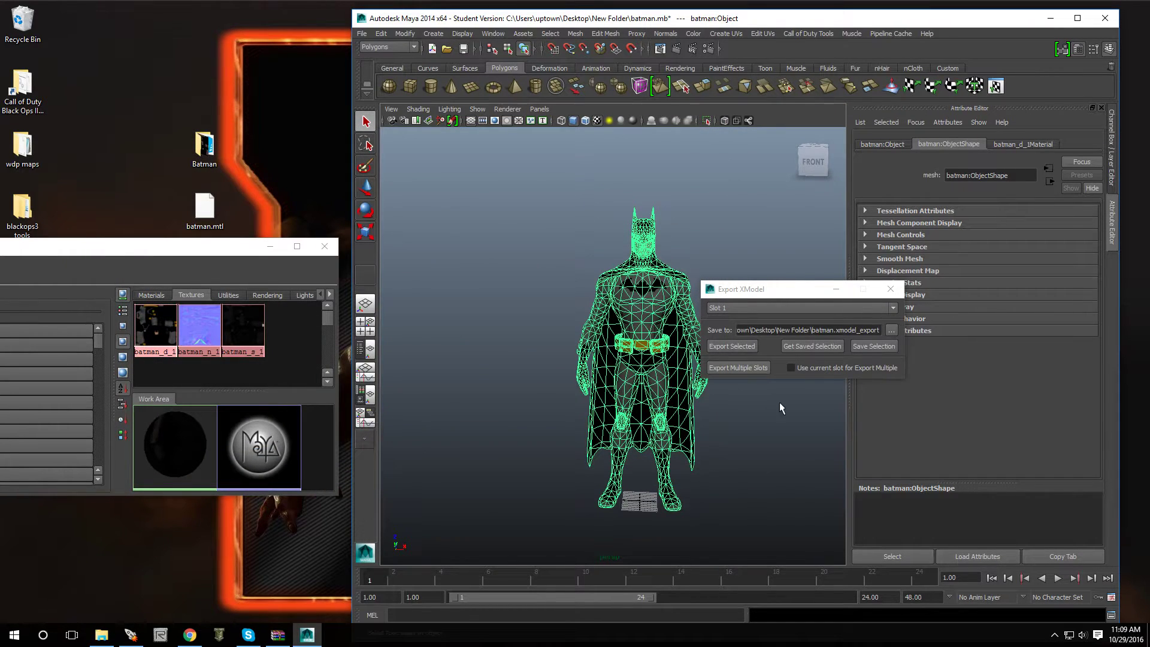
# Reselect the Batman model, export the selection as an XModel without saving the scene changes, and close the export window.
pyautogui.click(812, 346)
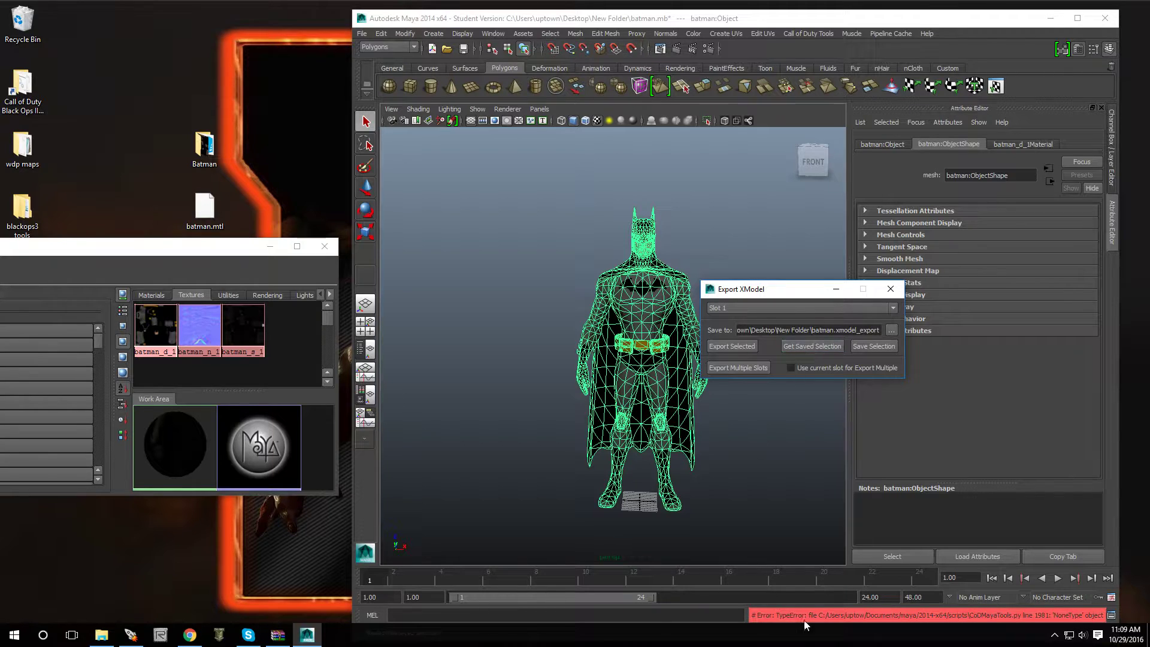
pyautogui.click(781, 530)
pyautogui.moveTo(579, 209); pyautogui.dragTo(670, 474)
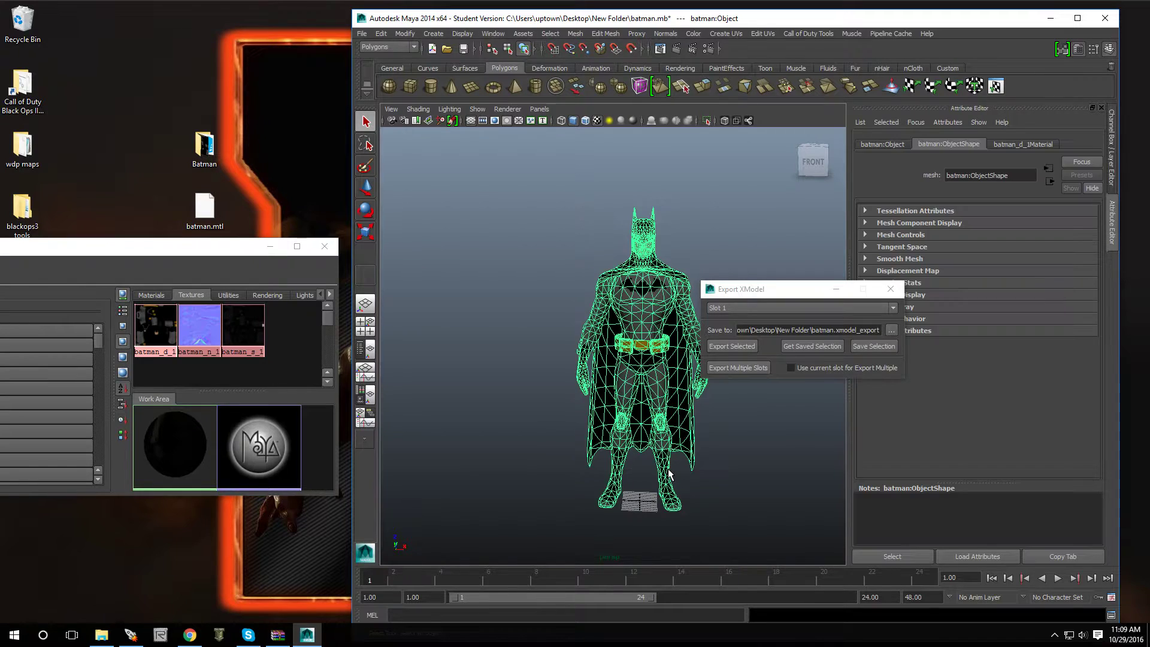
pyautogui.click(729, 347)
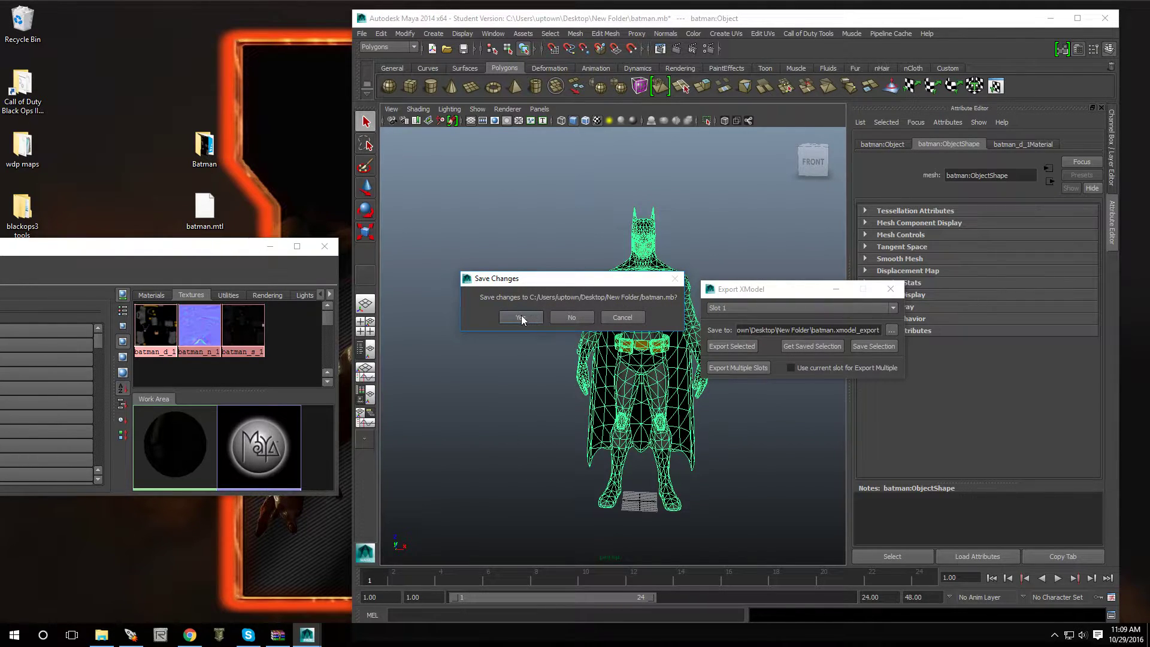
pyautogui.click(564, 317)
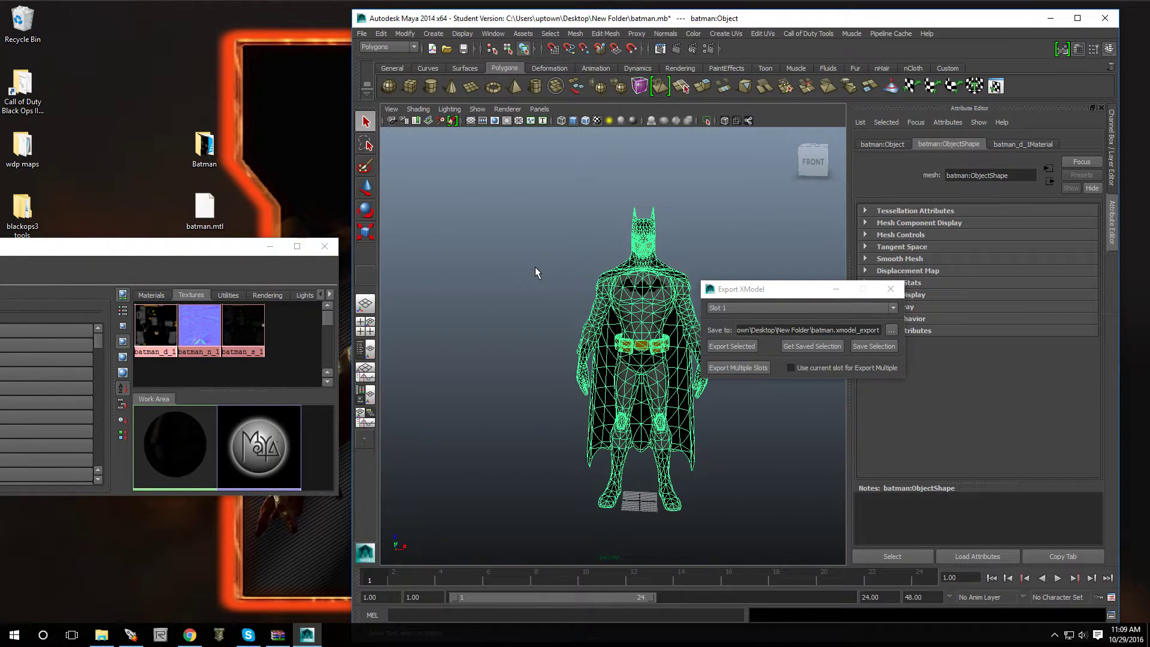
pyautogui.click(897, 291)
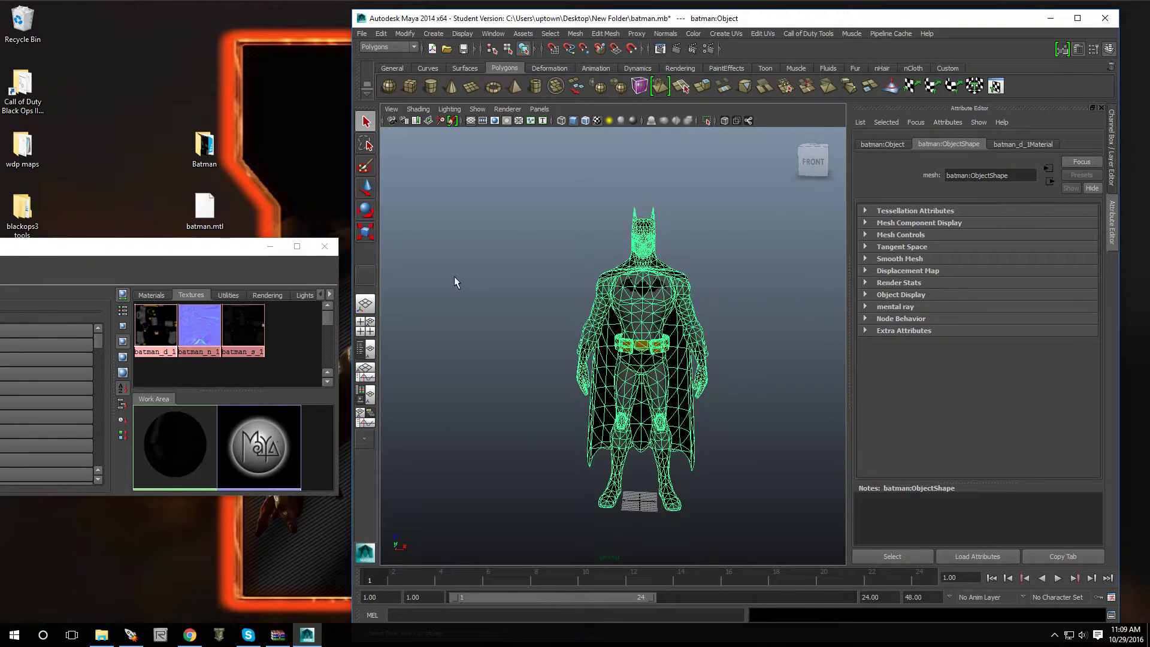
# Deselect the model, move the Hypershade clear of the desktop icons and open the desktop's New Folder.
pyautogui.click(454, 277)
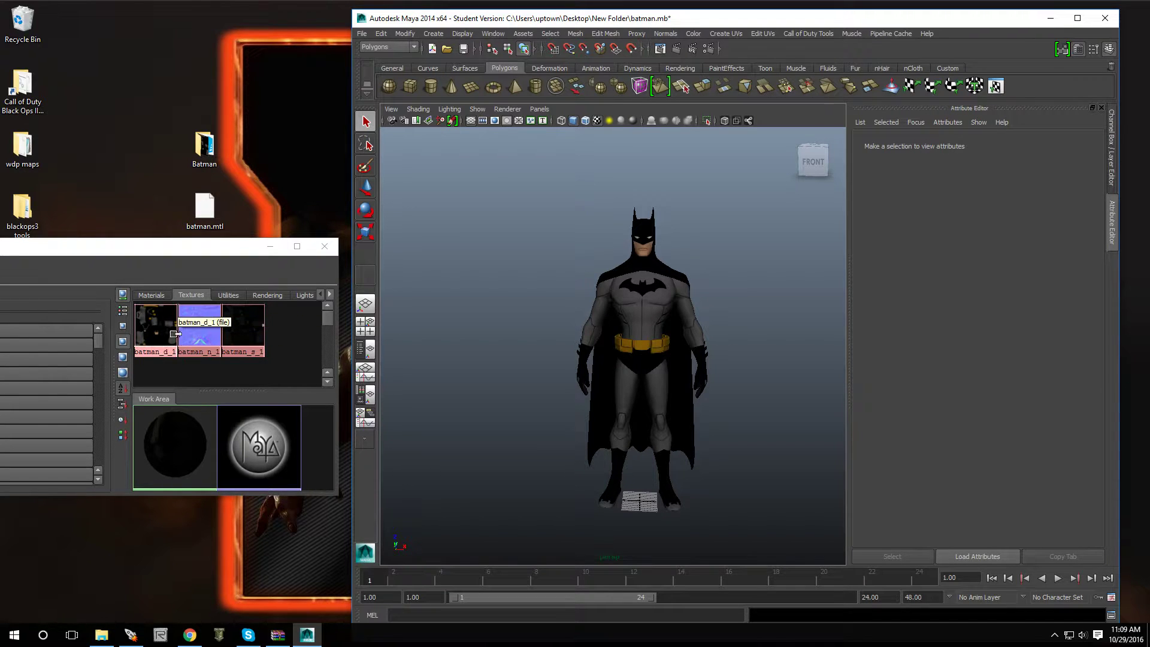
pyautogui.moveTo(199, 254); pyautogui.dragTo(881, 321)
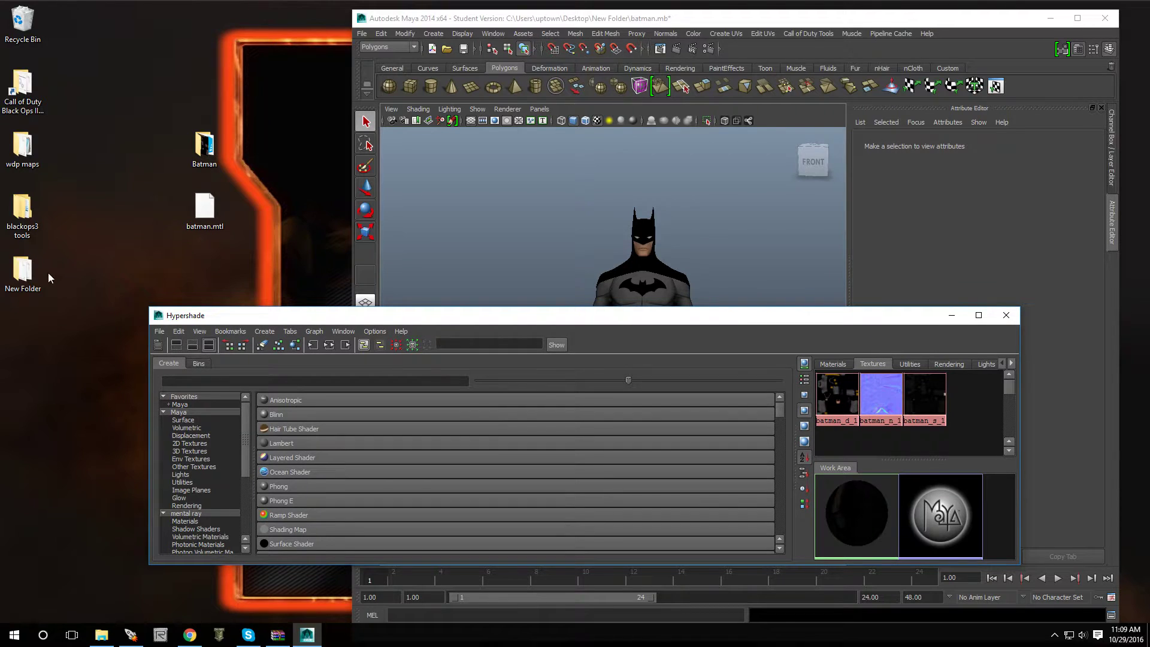
pyautogui.doubleClick(23, 271)
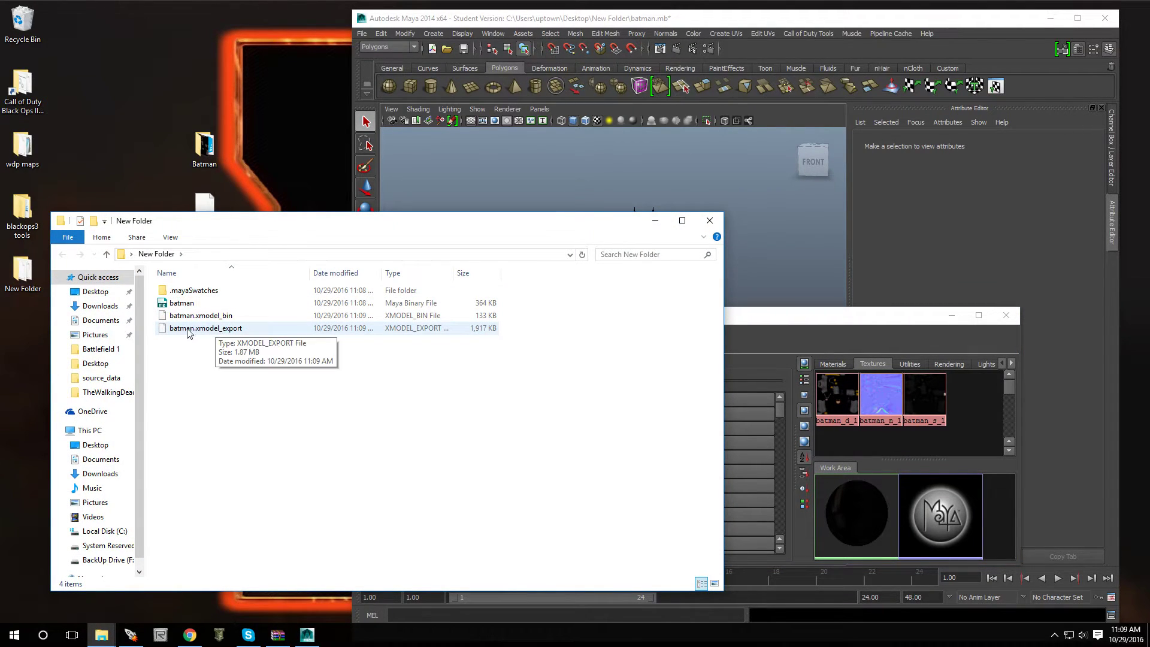
# Delete the batman.xmodel_bin file from New Folder, keeping batman.xmodel_export, and minimize the folder window.
pyautogui.click(233, 320)
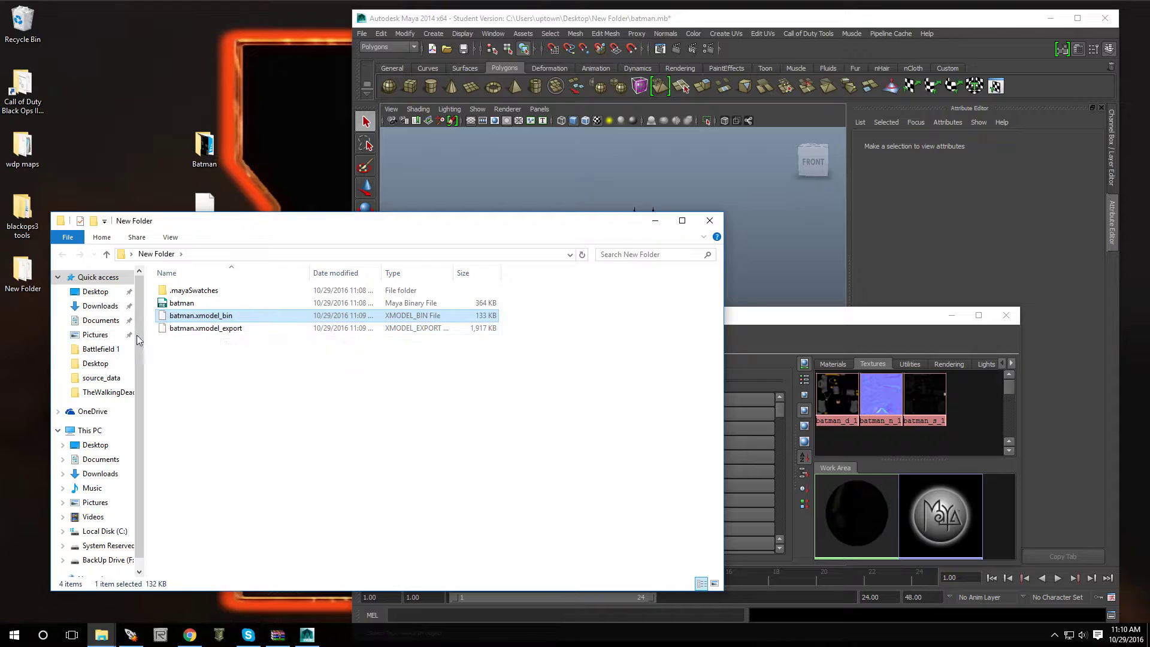
pyautogui.click(244, 318)
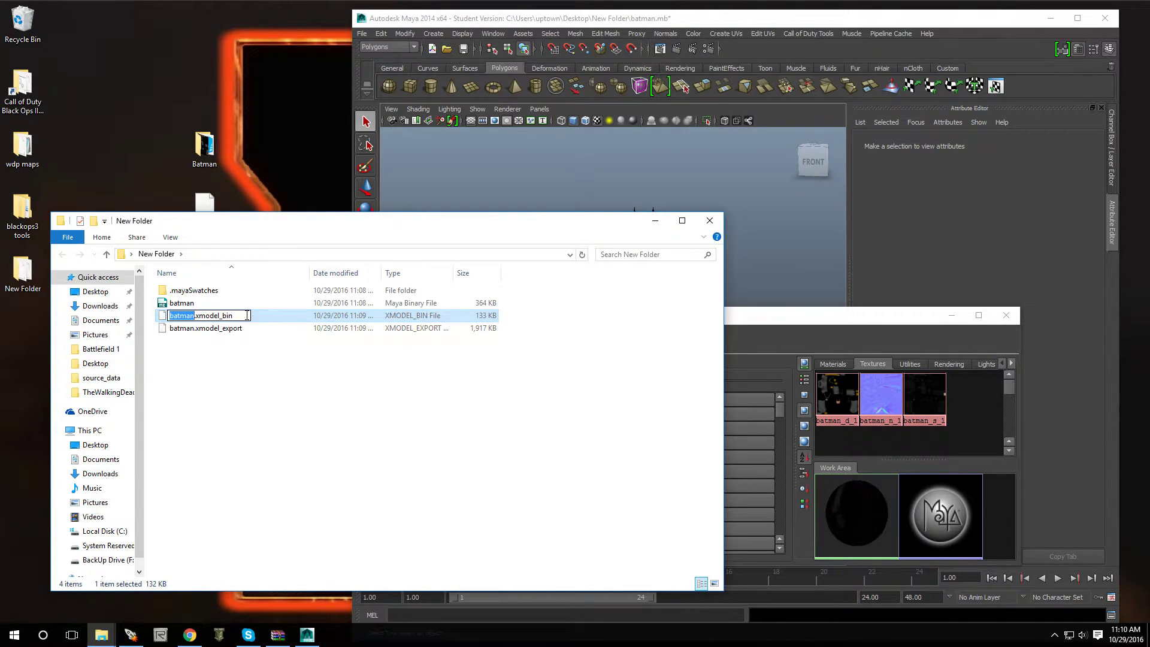
pyautogui.click(275, 366)
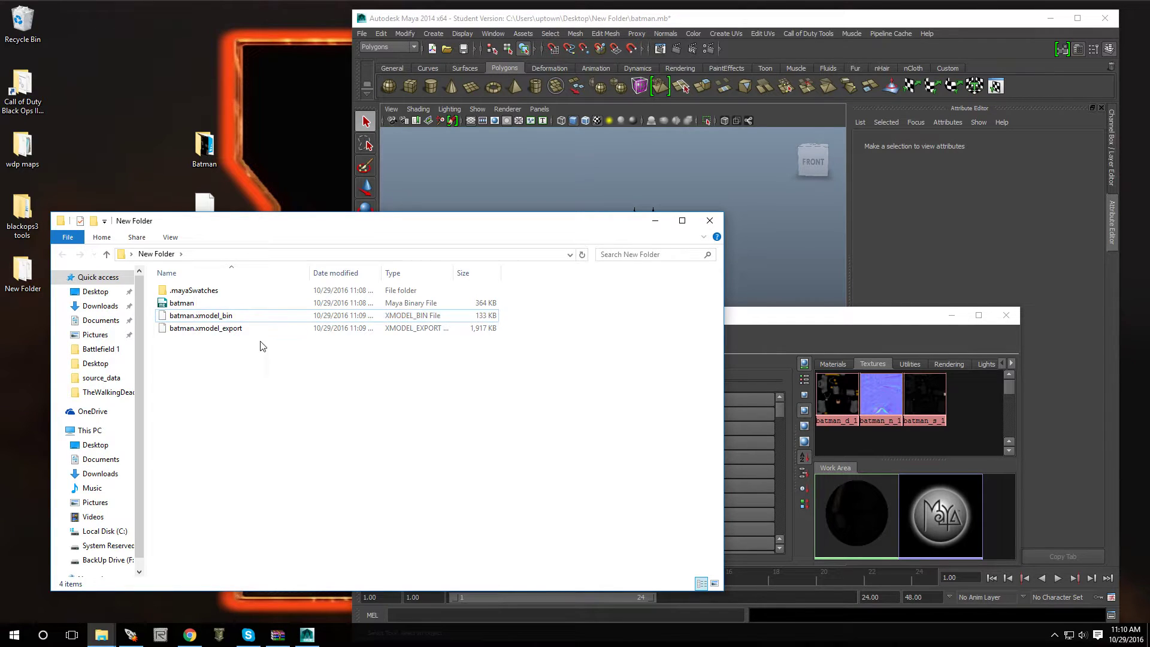
pyautogui.rightClick(267, 314)
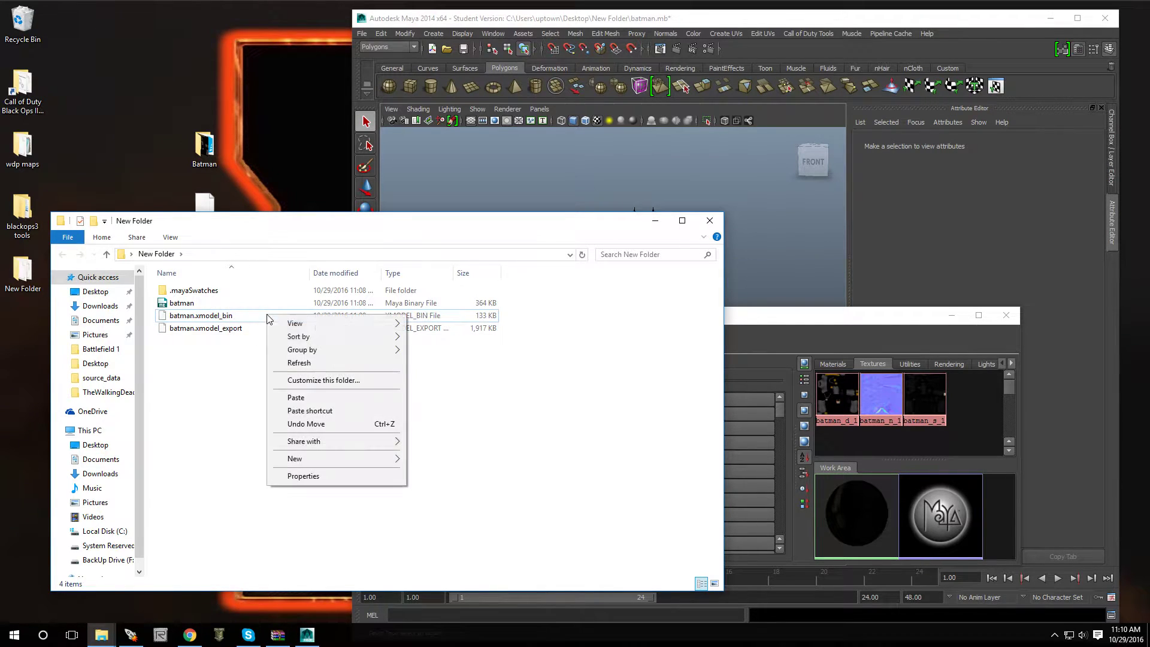
pyautogui.click(231, 316)
pyautogui.rightClick(233, 316)
pyautogui.click(280, 499)
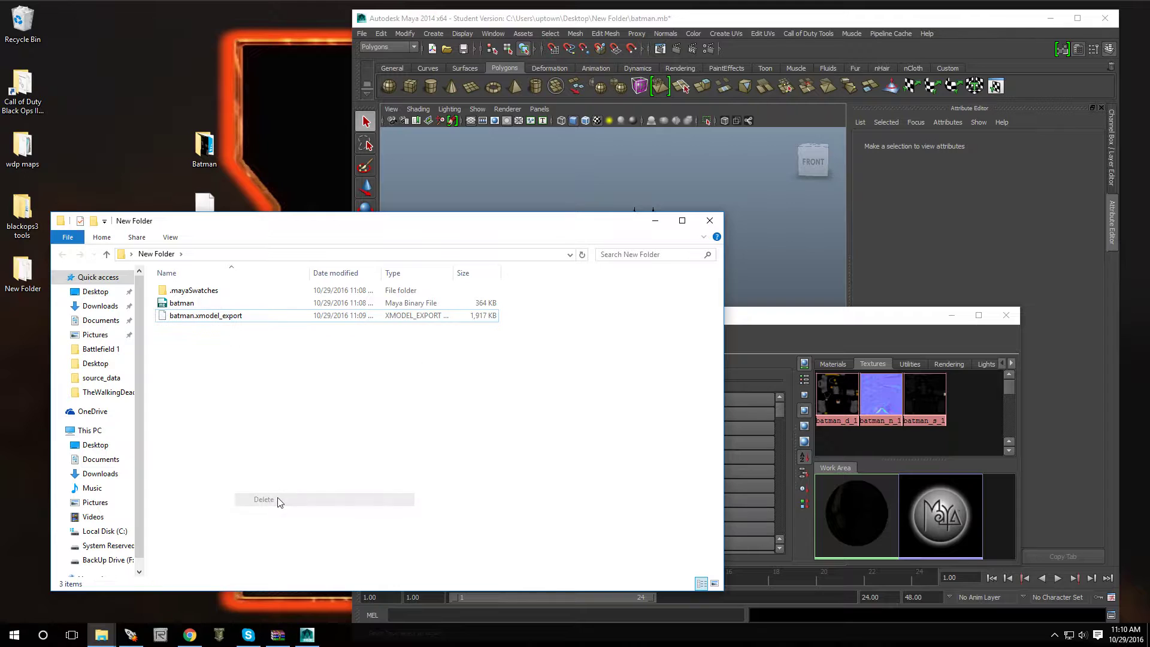
pyautogui.click(655, 222)
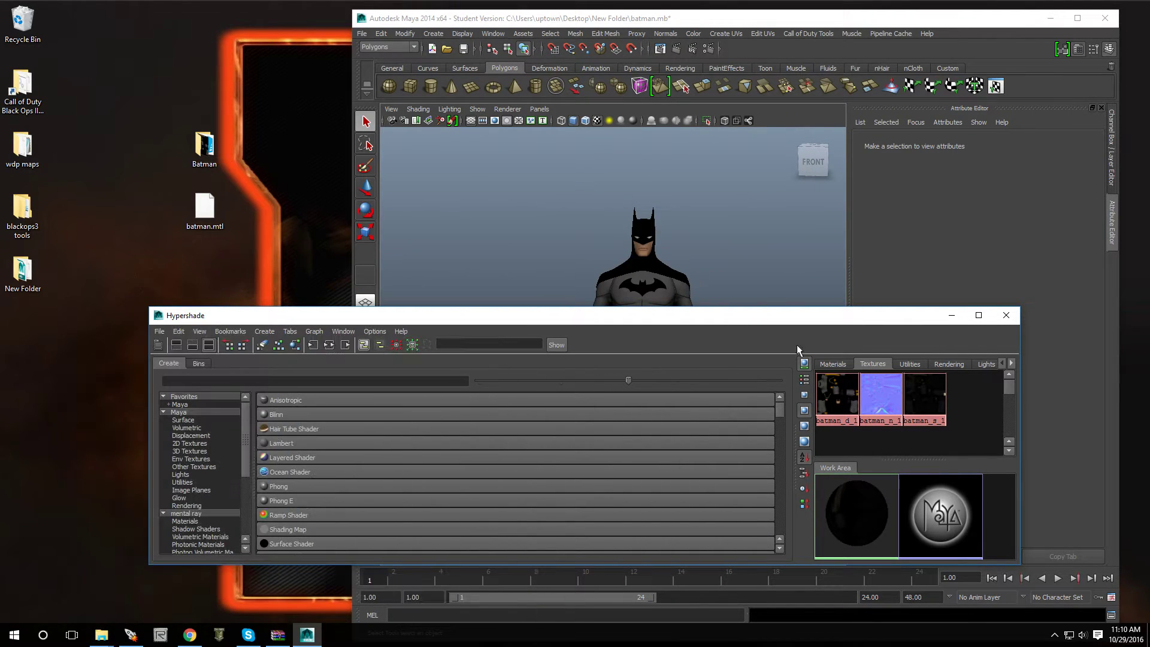
# Widen the Hypershade and run Test Texture on the batman_d_1 texture.
pyautogui.click(846, 396)
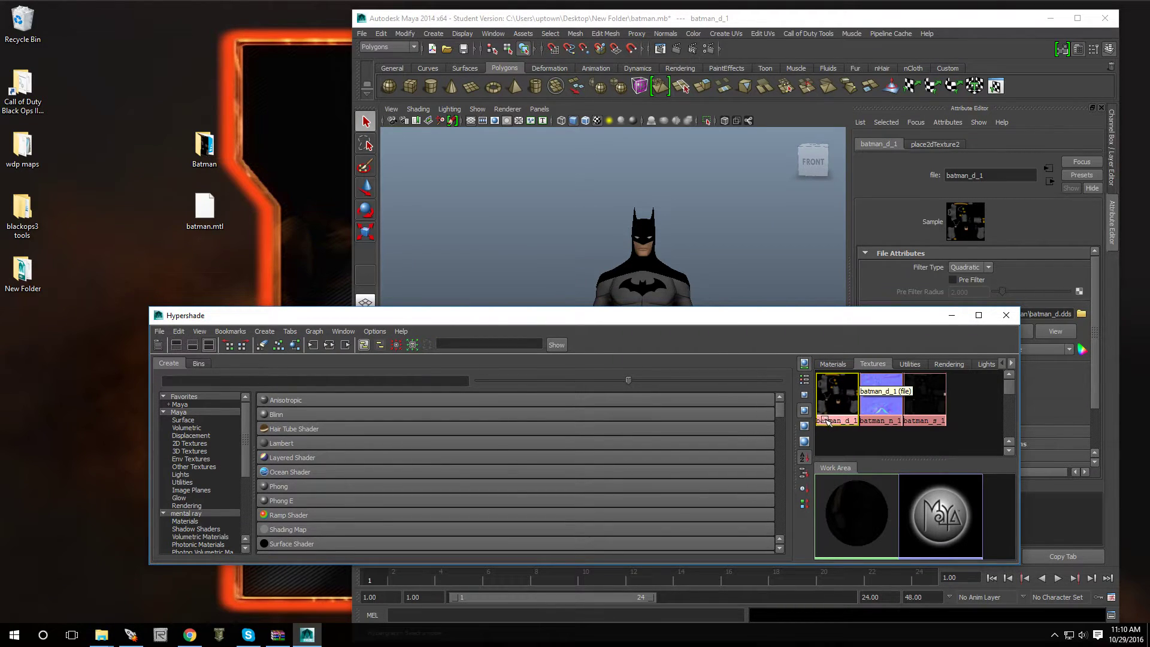
pyautogui.moveTo(1023, 404); pyautogui.dragTo(1114, 404)
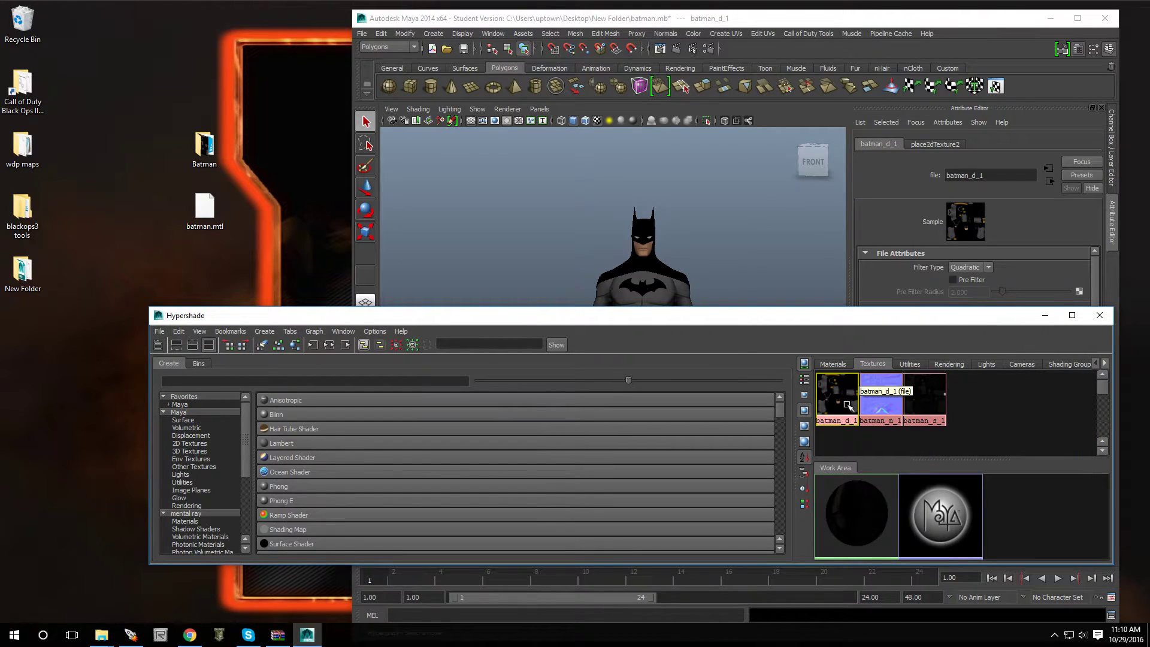
pyautogui.rightClick(843, 406)
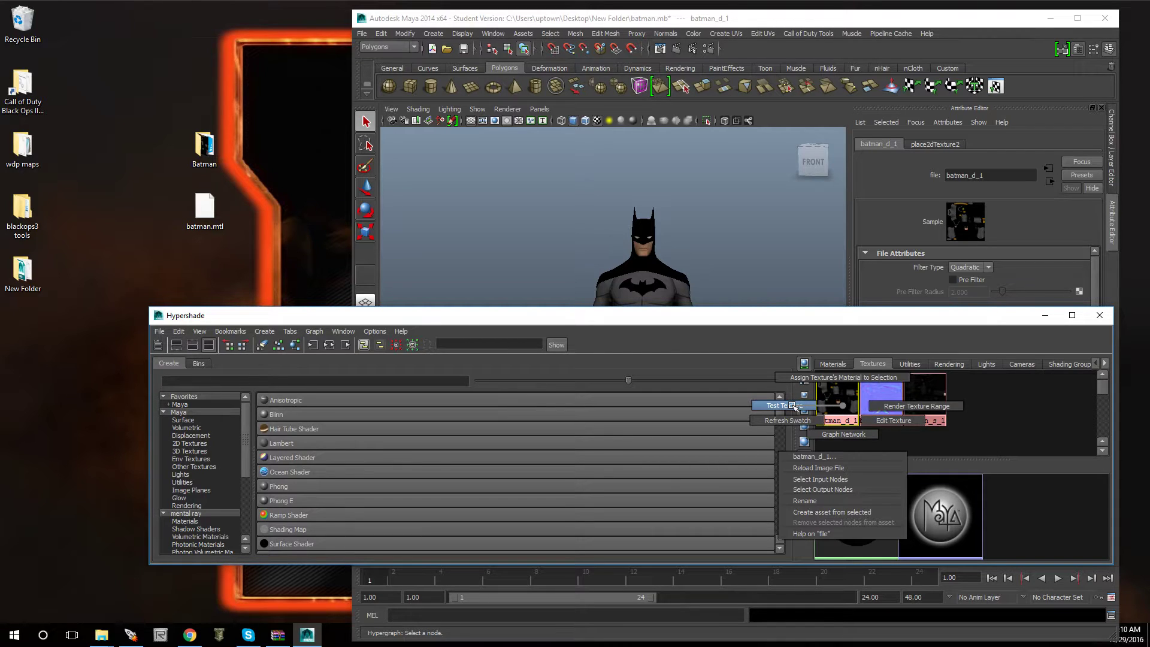
pyautogui.click(792, 405)
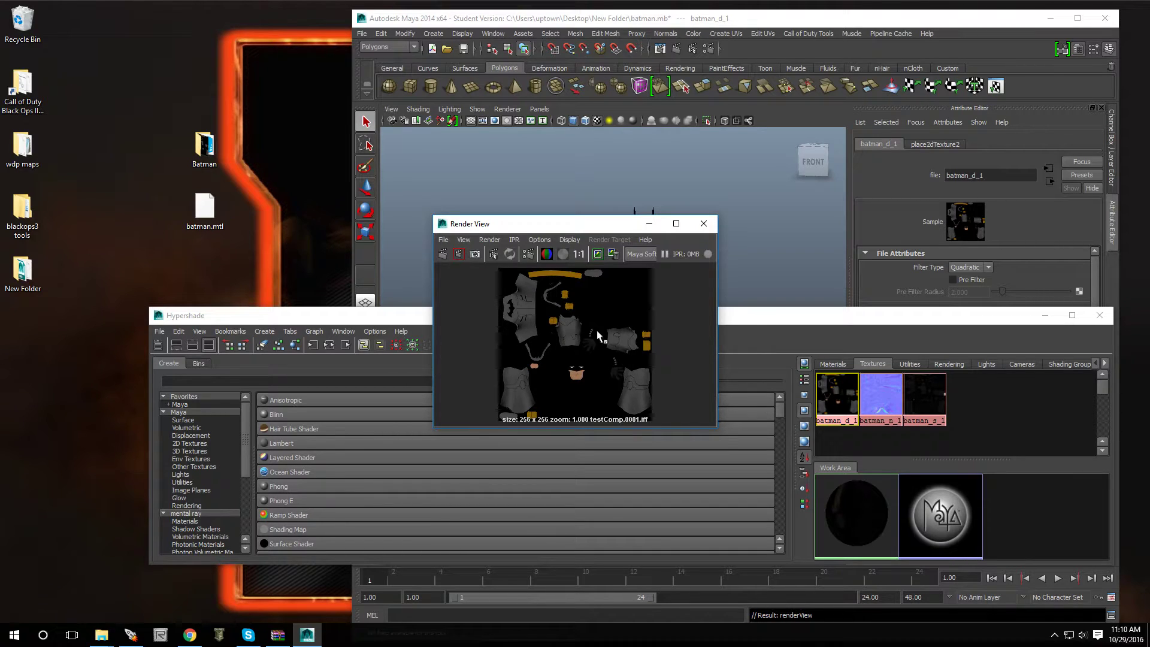
# Save the rendered color texture image as batman_d_1 in Tiff format in the desktop's New Folder.
pyautogui.click(443, 241)
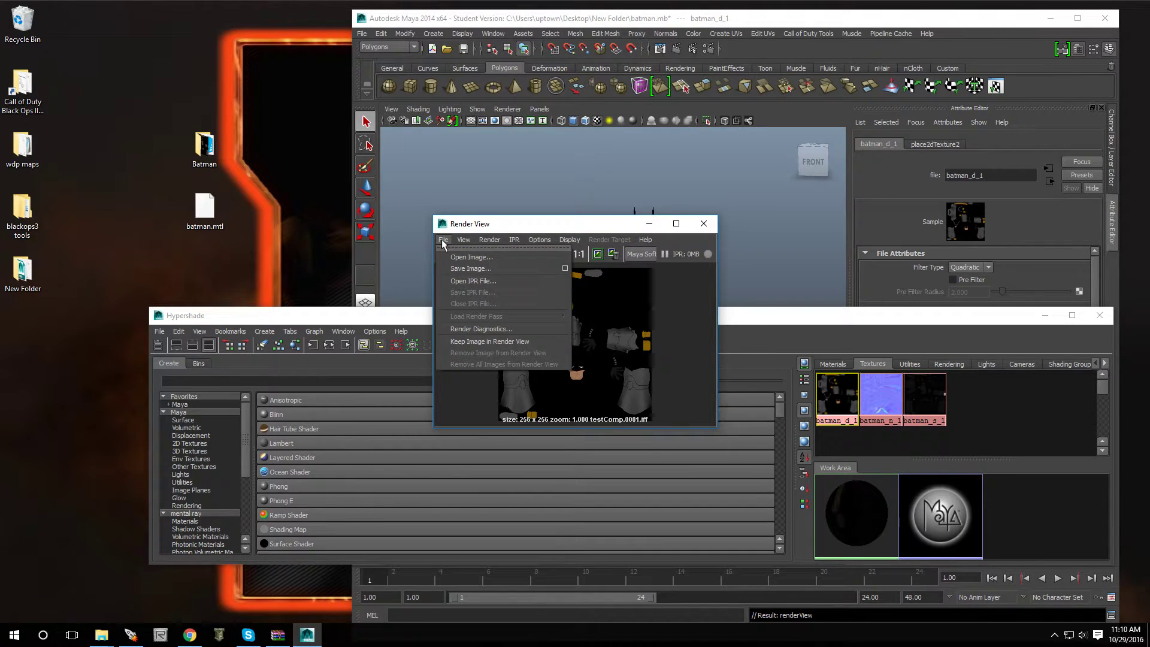
pyautogui.click(458, 267)
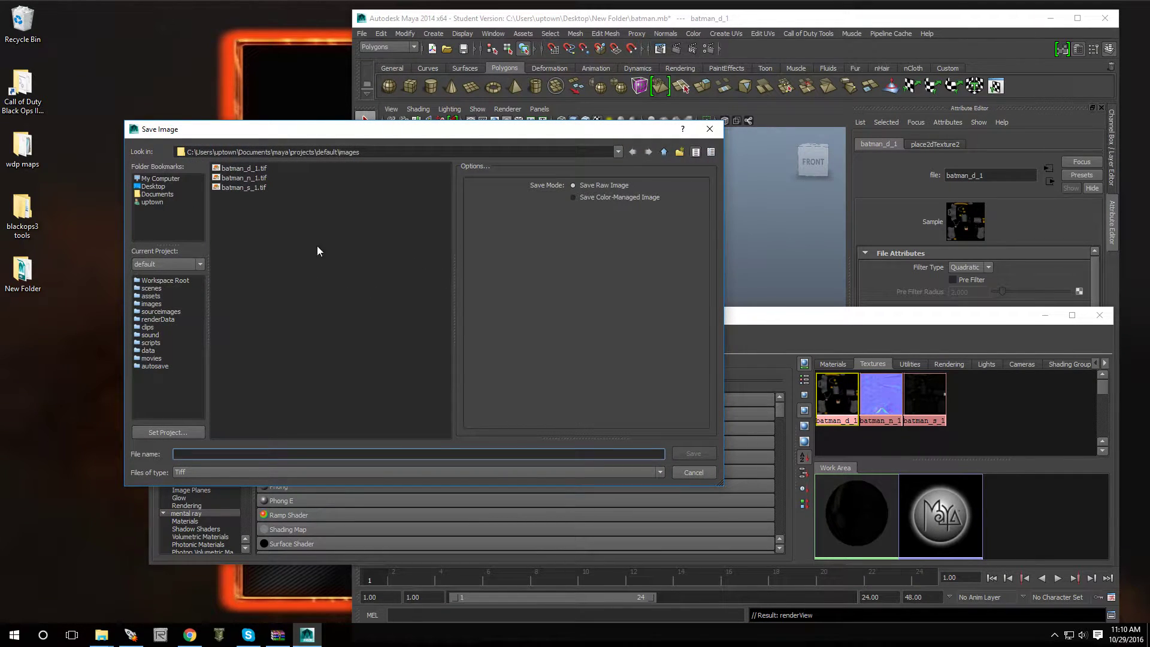
pyautogui.click(161, 188)
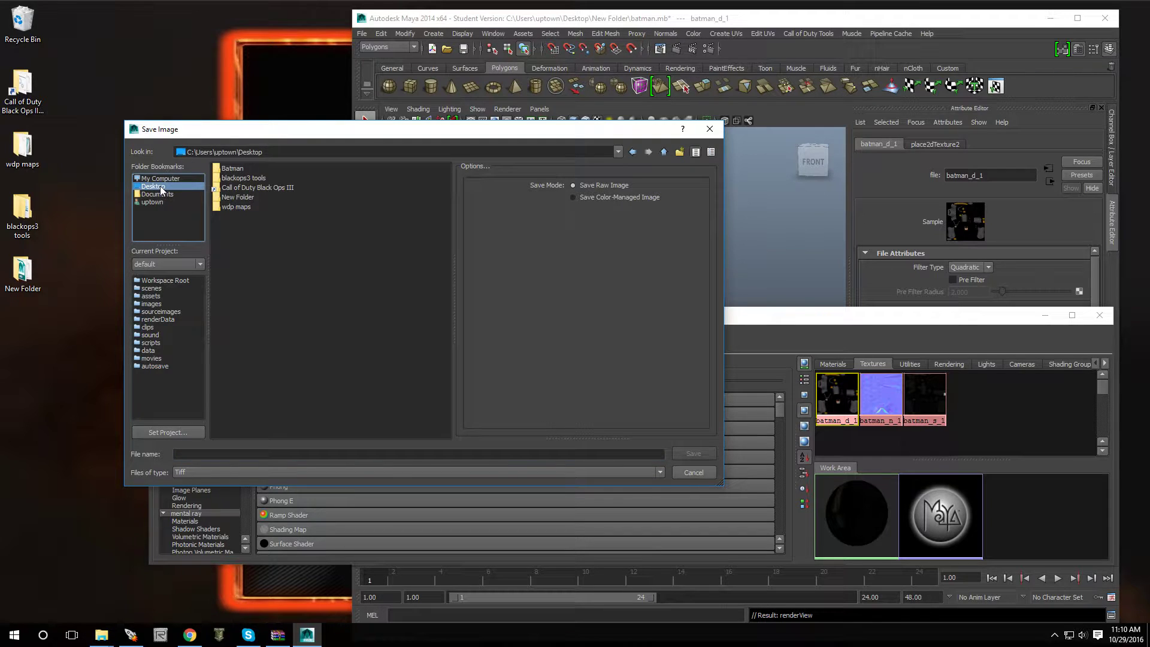
pyautogui.doubleClick(221, 197)
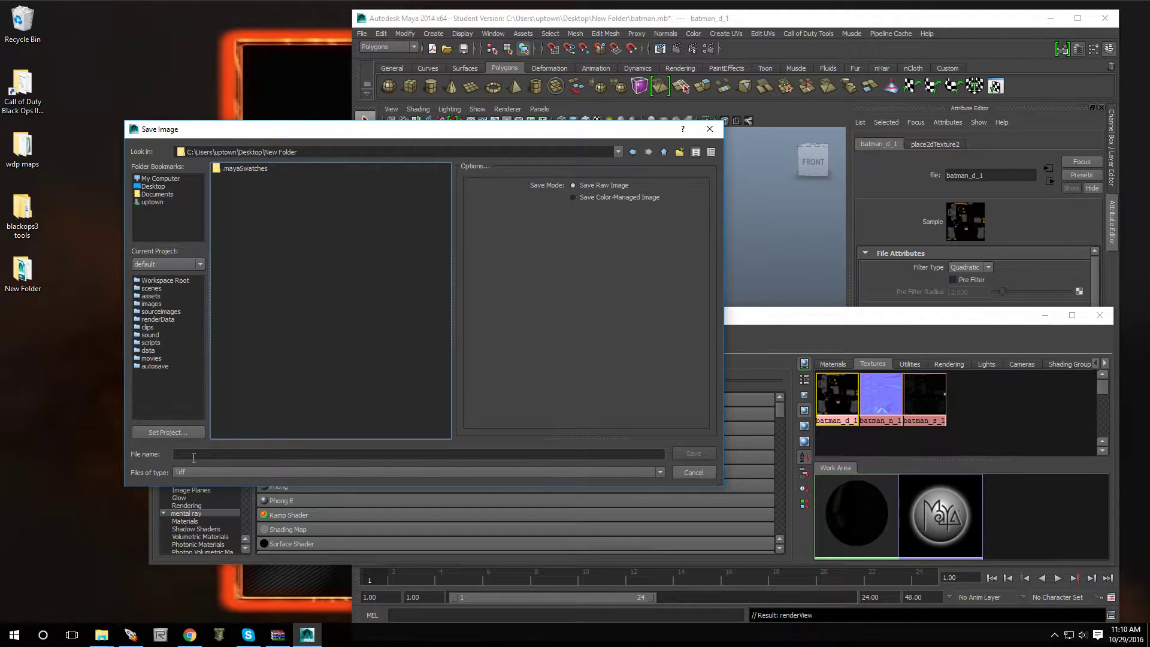
pyautogui.click(200, 454)
pyautogui.write('batman_d_1')
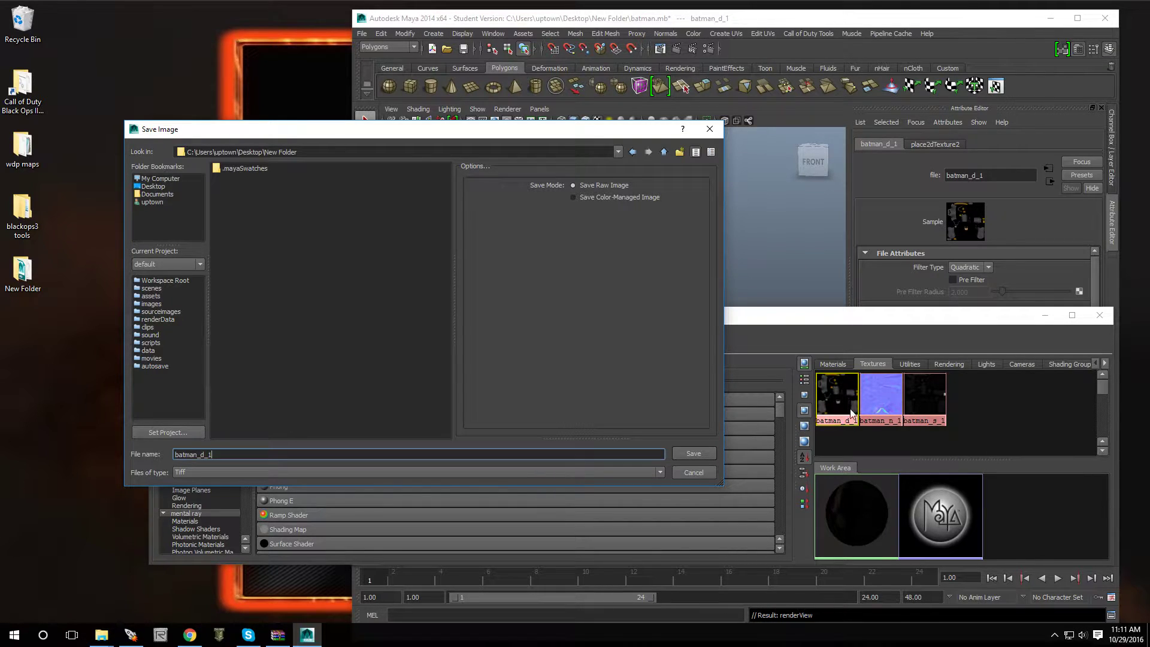
pyautogui.click(690, 453)
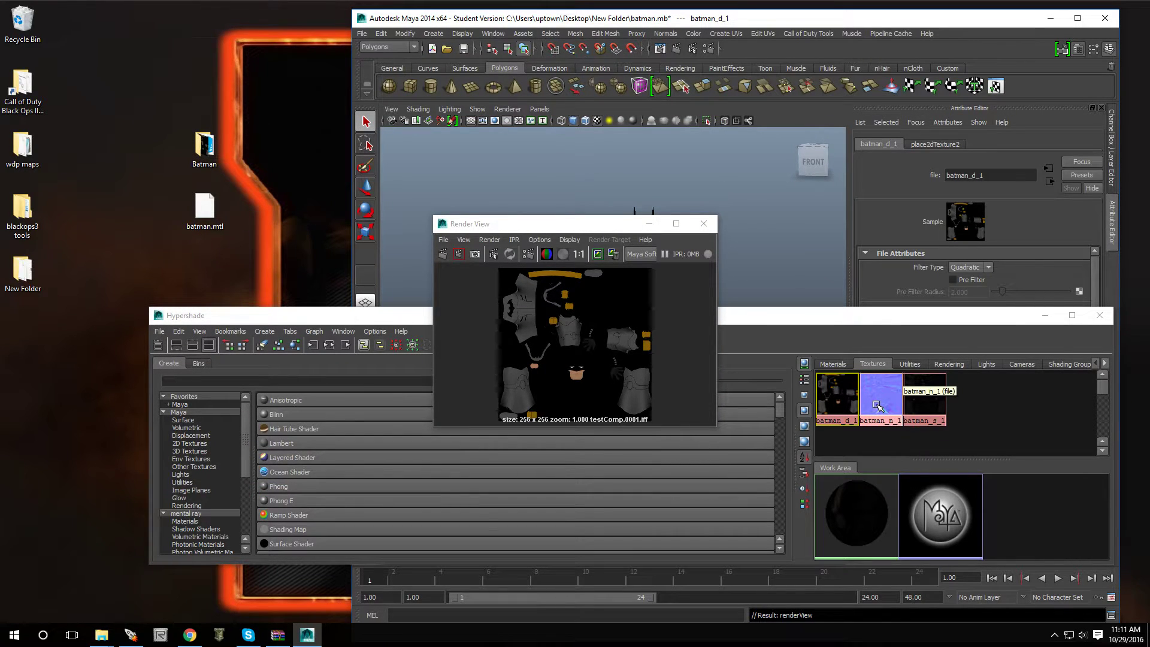
# Run Test Texture on the batman_n_1 normal map and bring the Render View to the front.
pyautogui.click(874, 407)
pyautogui.rightClick(877, 407)
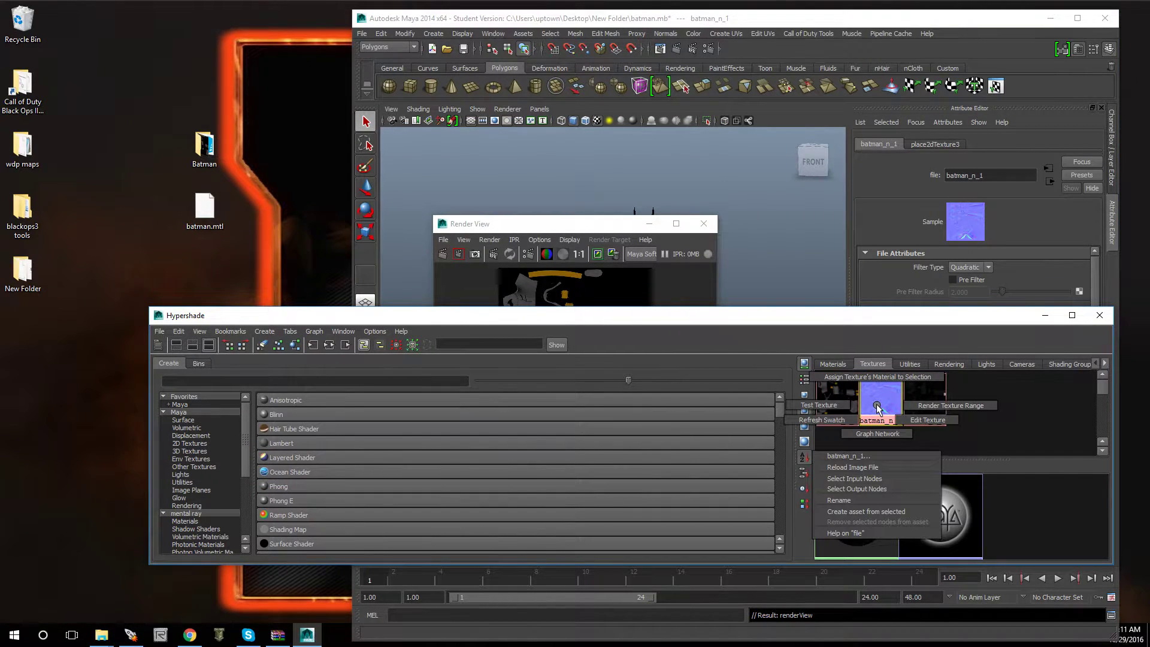
pyautogui.click(814, 403)
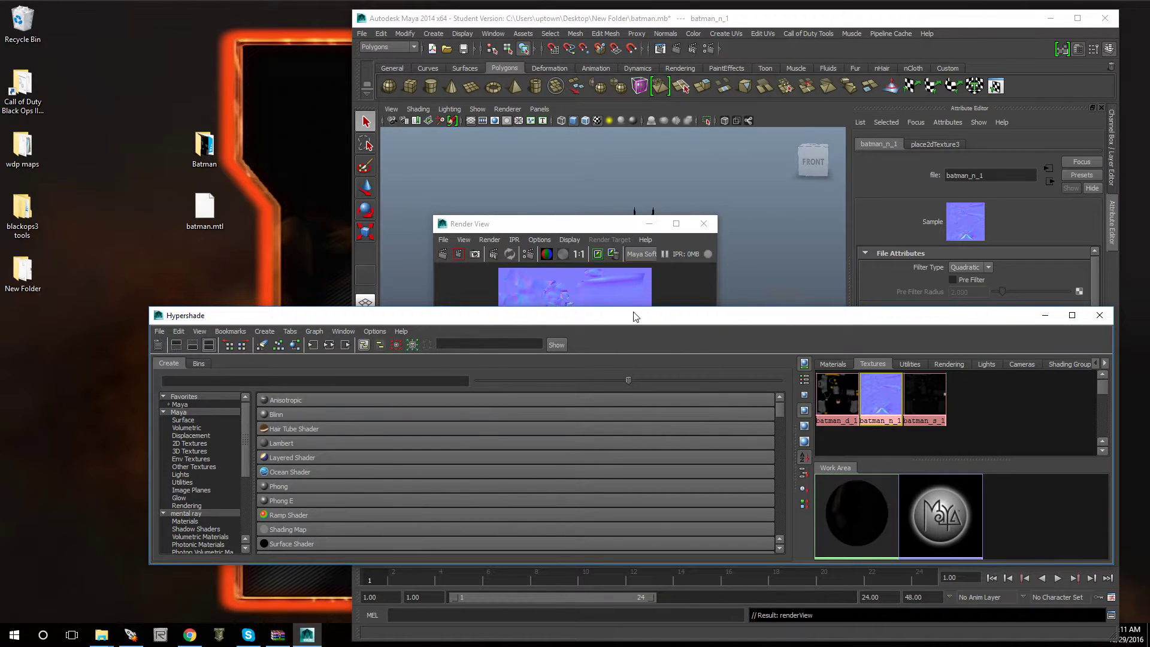
pyautogui.click(582, 228)
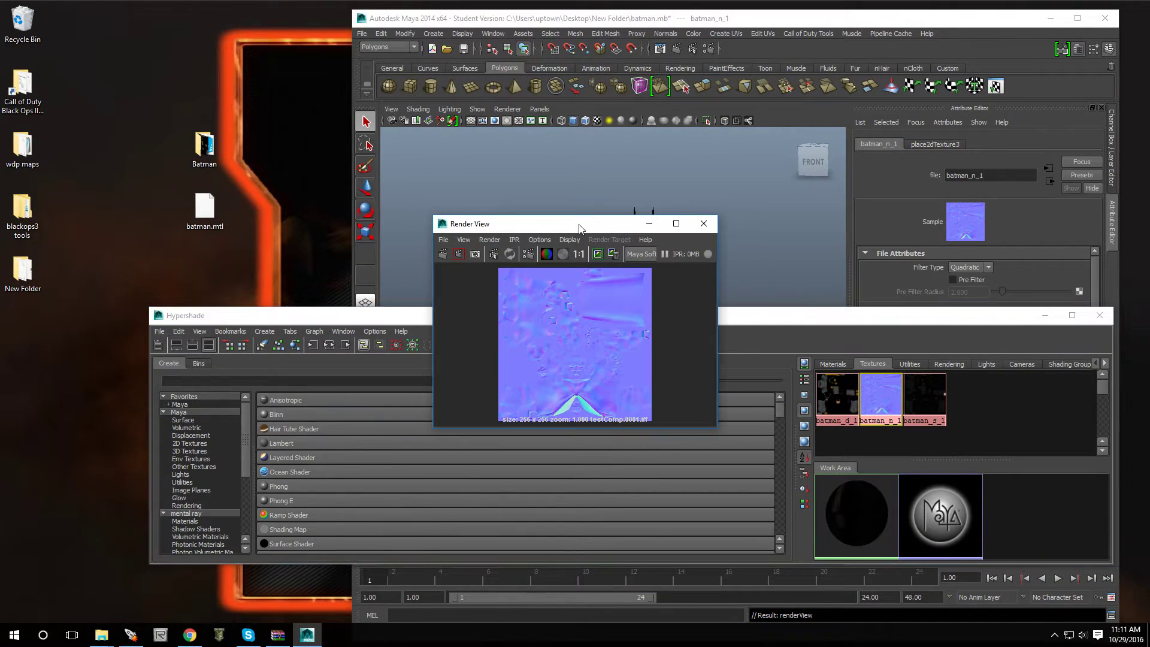
# Save the rendered normal map image to New Folder as batman_n_1, with Tiff as the file type.
pyautogui.click(442, 240)
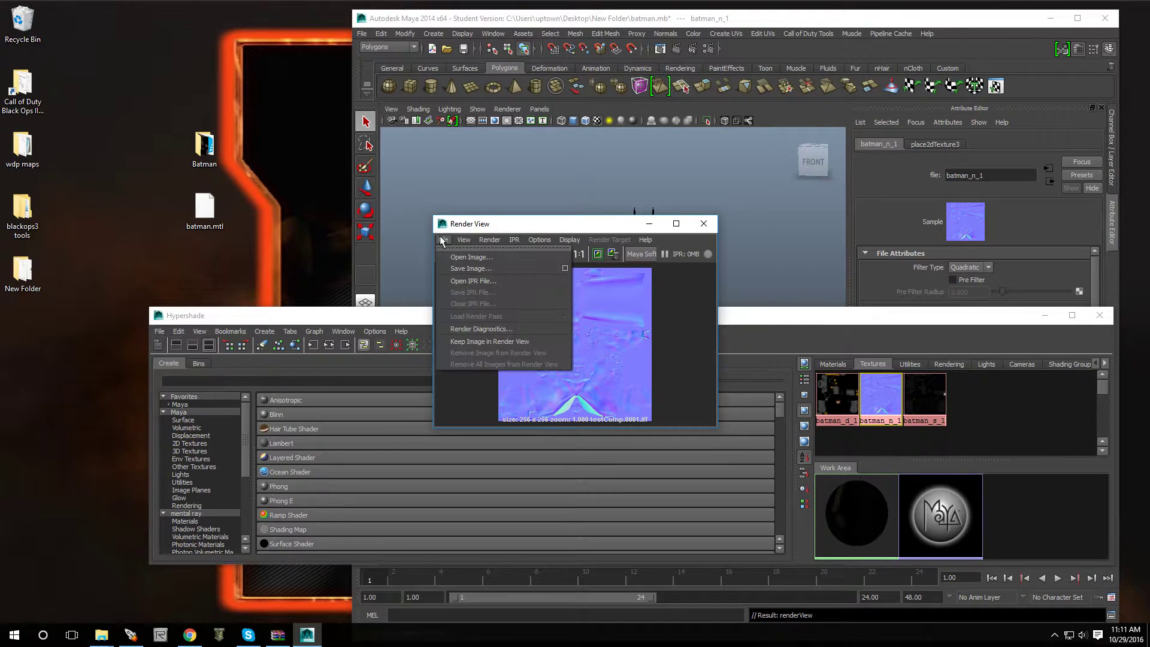
pyautogui.click(470, 270)
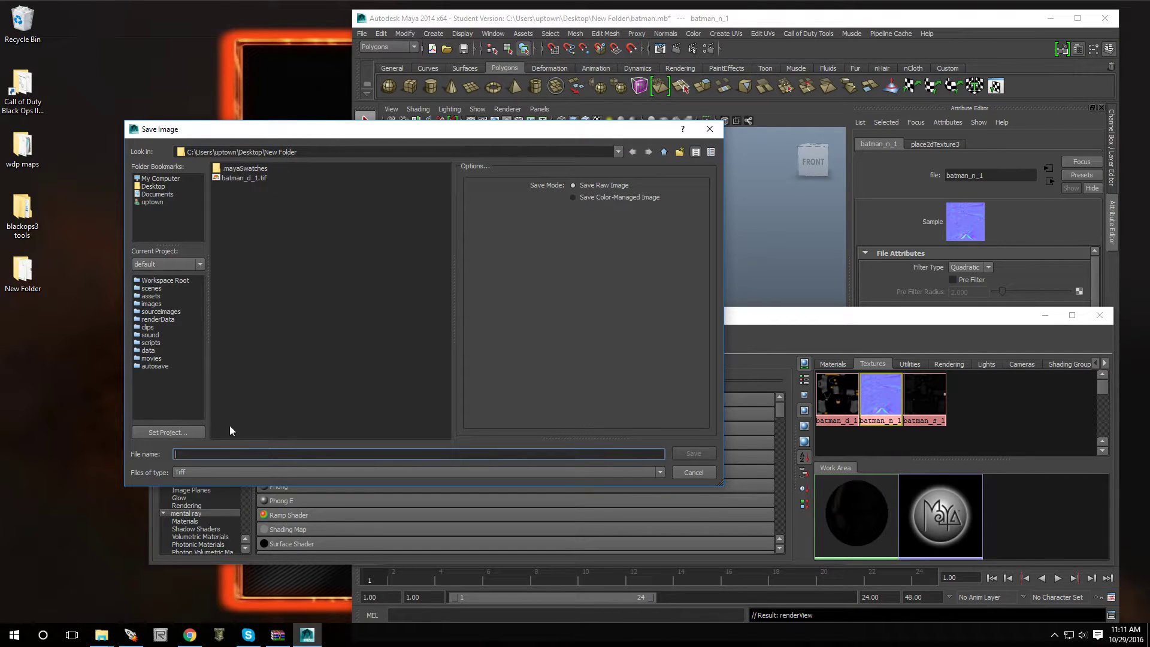
pyautogui.write('batman_')
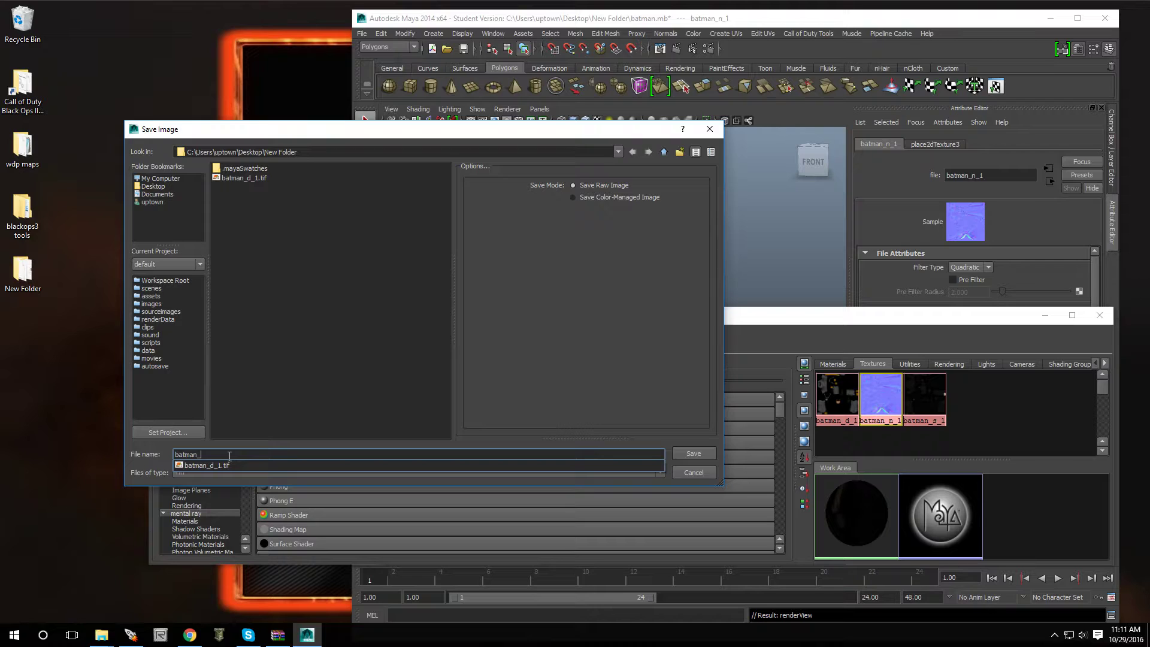
pyautogui.write('n_1')
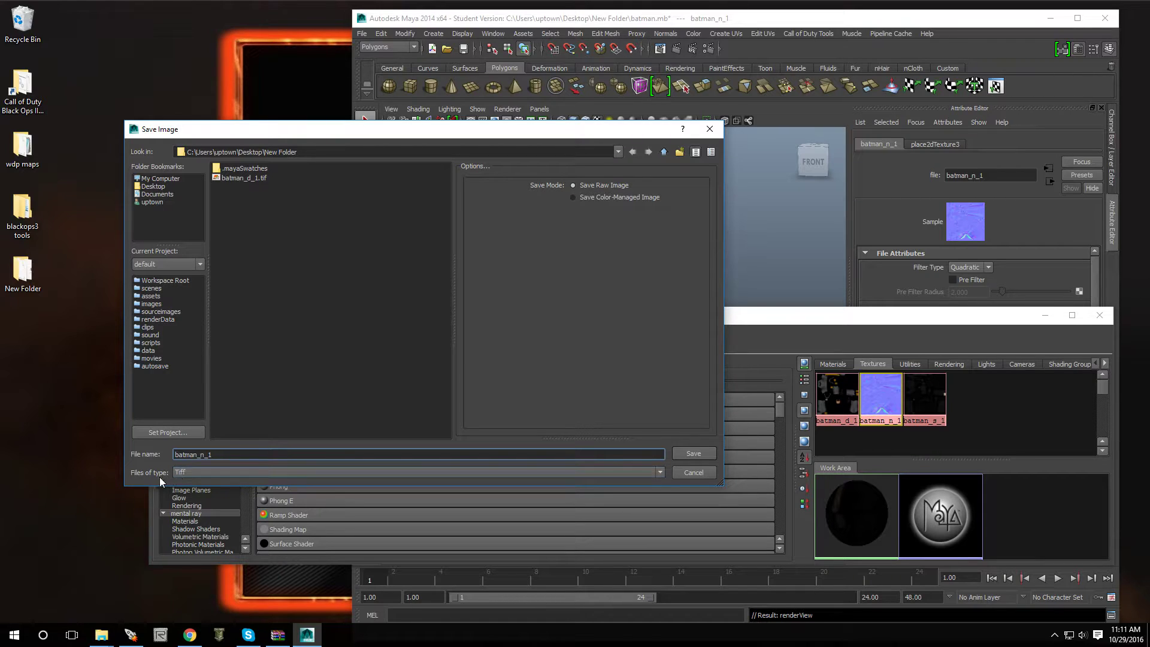
pyautogui.click(188, 472)
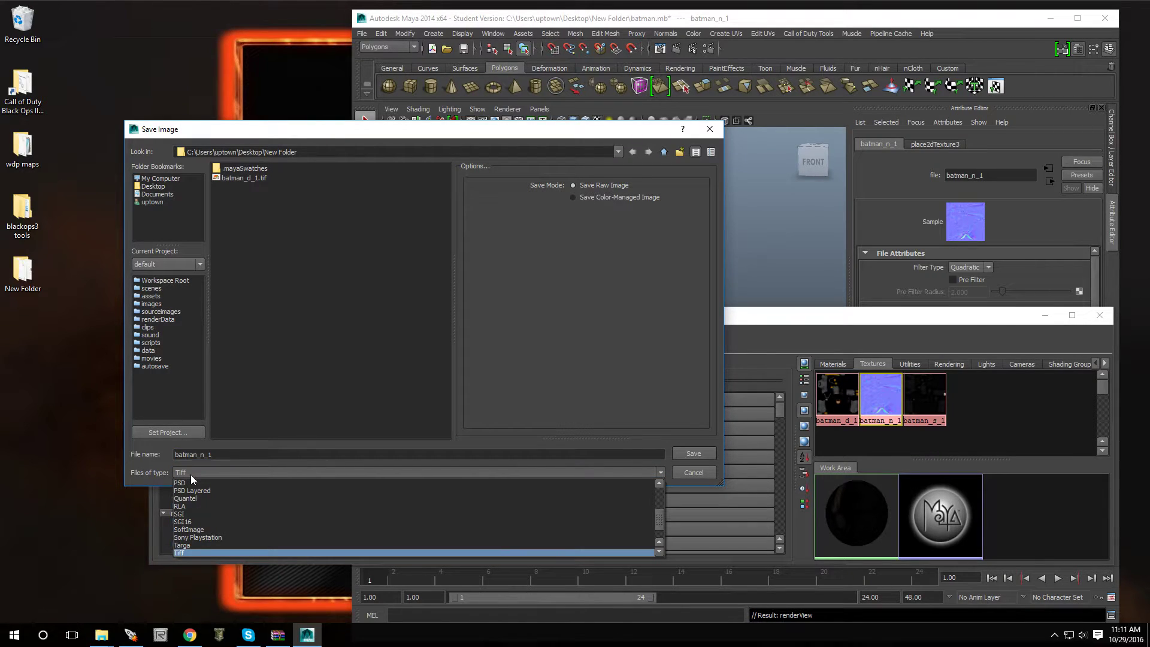
pyautogui.scroll(-1, 325, 512)
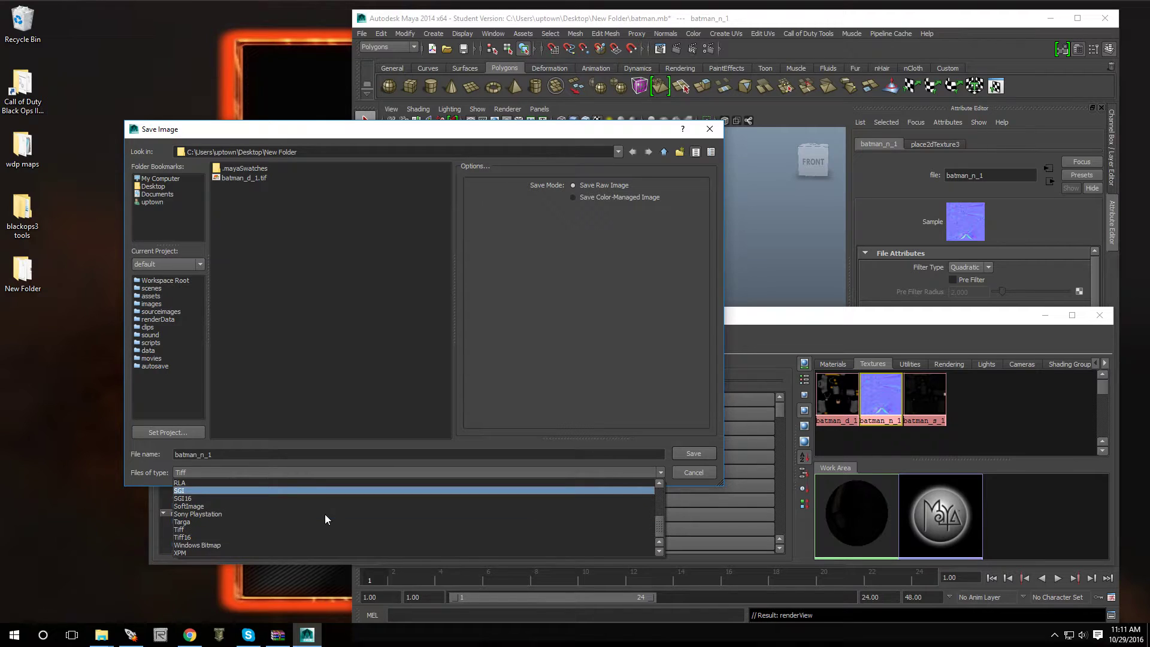
pyautogui.click(191, 530)
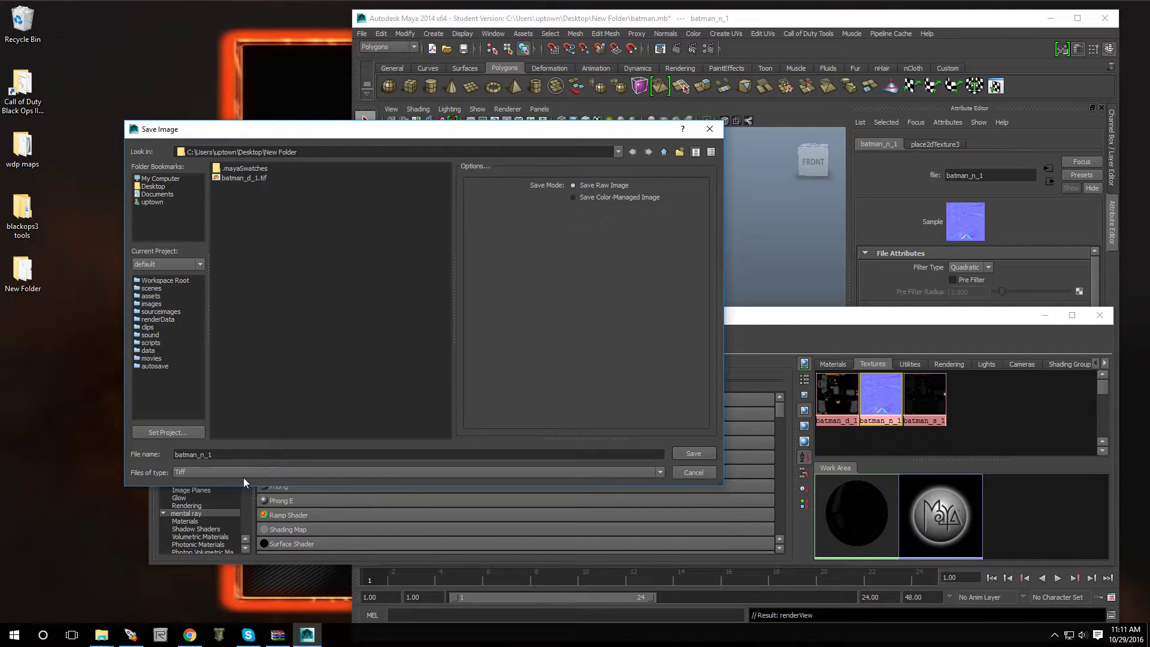
pyautogui.click(691, 453)
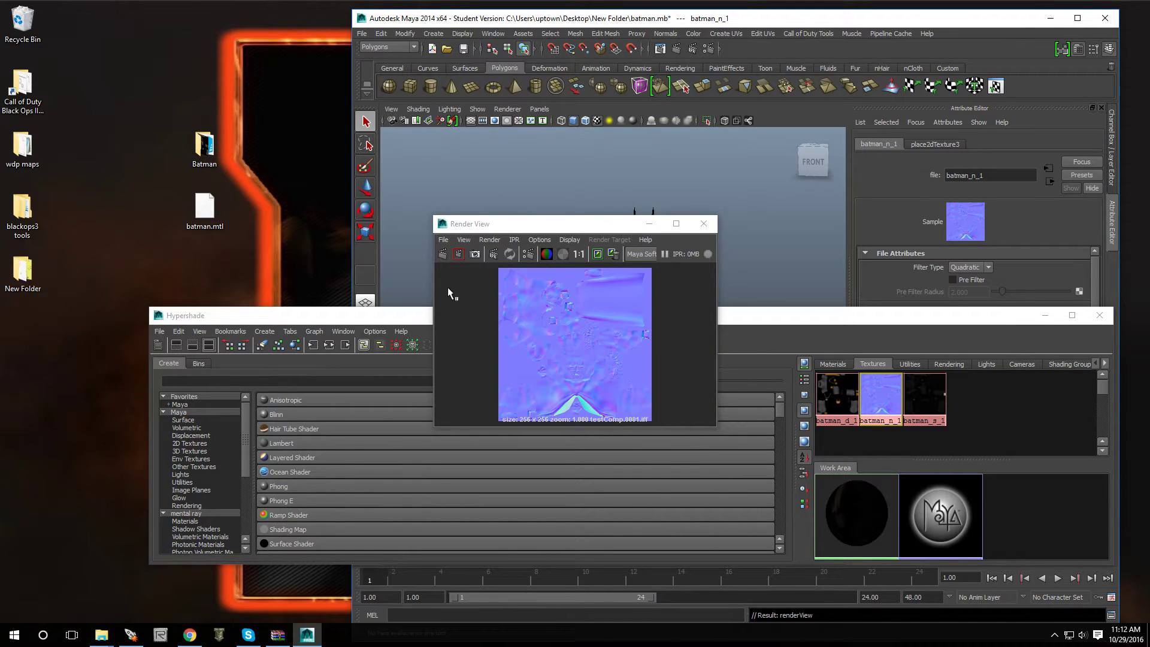
# Run Test Texture on the batman_s_1 specular map and bring the Render View in front of the Hypershade.
pyautogui.rightClick(920, 392)
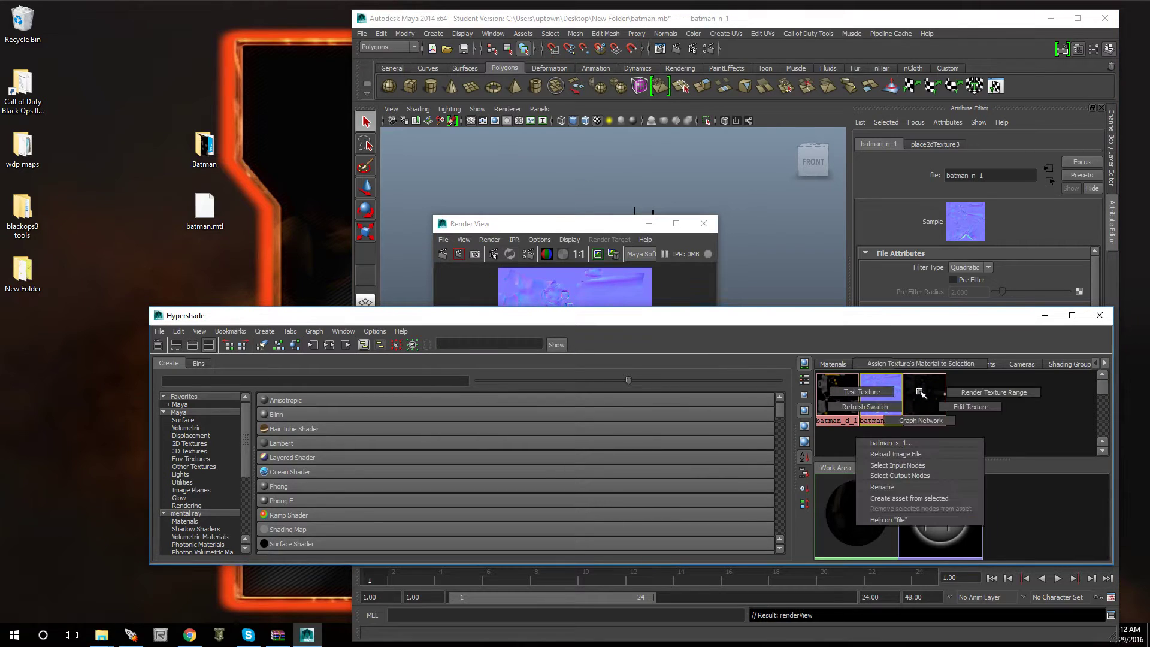
pyautogui.click(919, 393)
pyautogui.rightClick(919, 391)
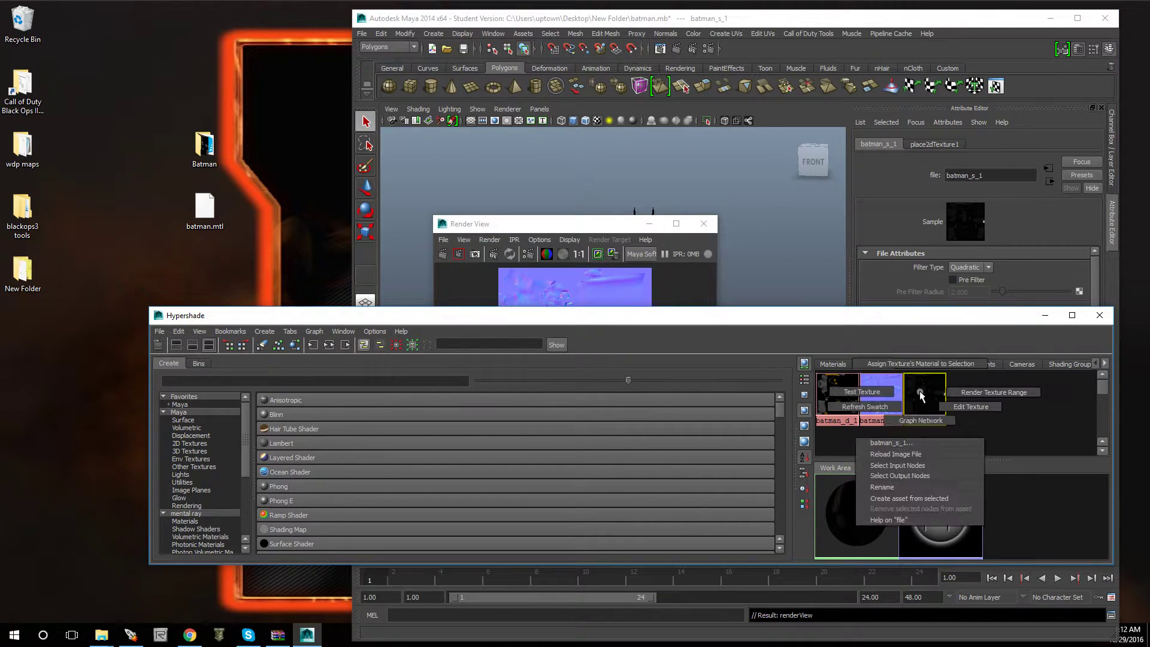
pyautogui.click(874, 391)
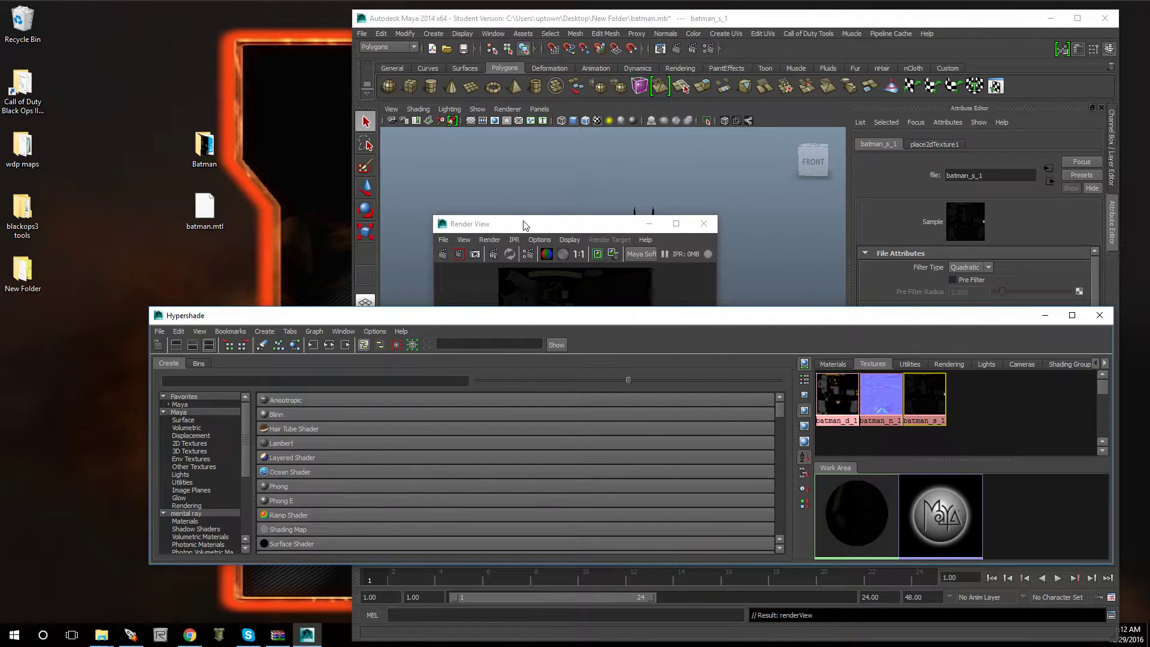
pyautogui.moveTo(525, 224); pyautogui.dragTo(496, 260)
# Save the rendered specular map image as batman_s_1 in Tiff format in New Folder and close the Render View.
pyautogui.click(414, 276)
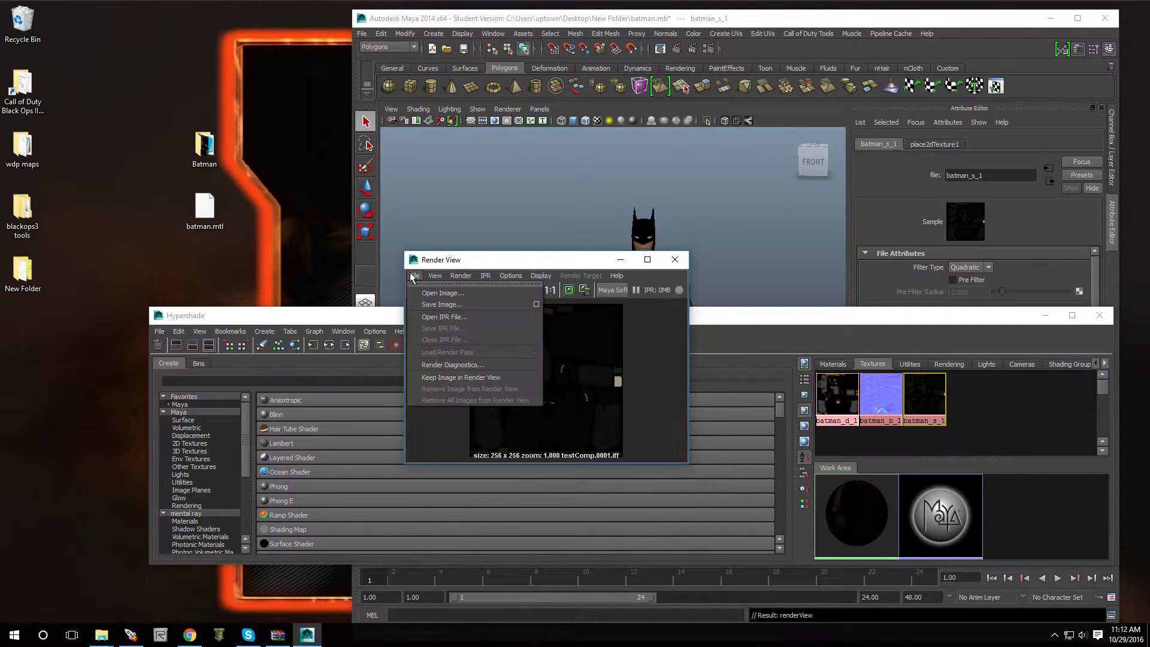
pyautogui.click(438, 307)
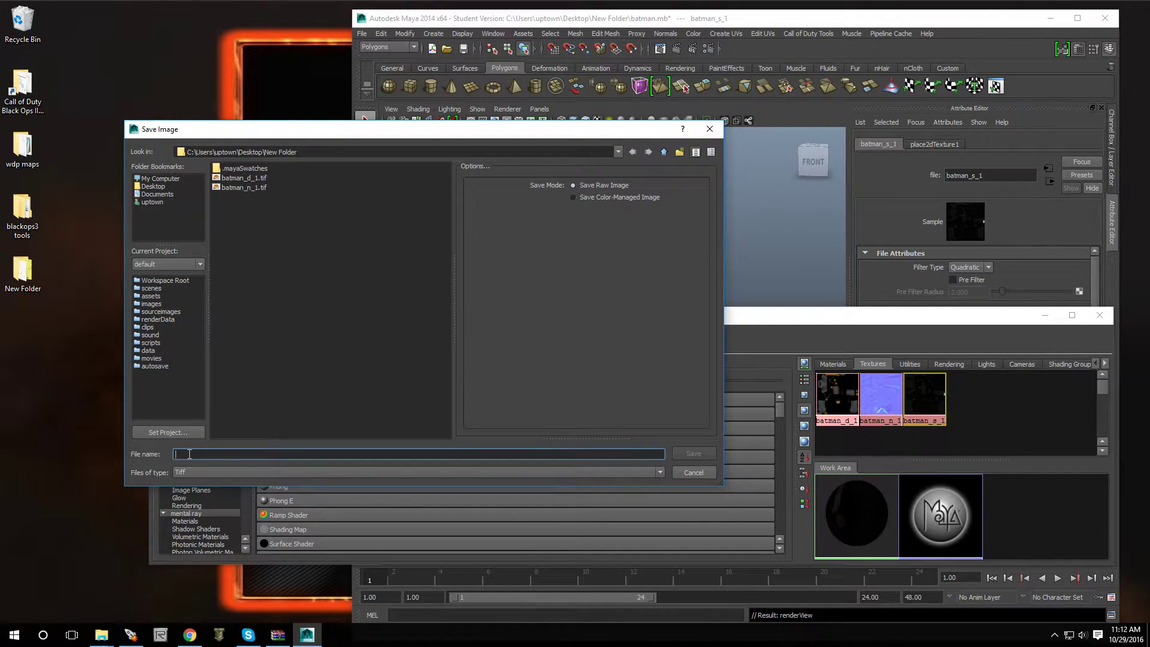
pyautogui.write('batman')
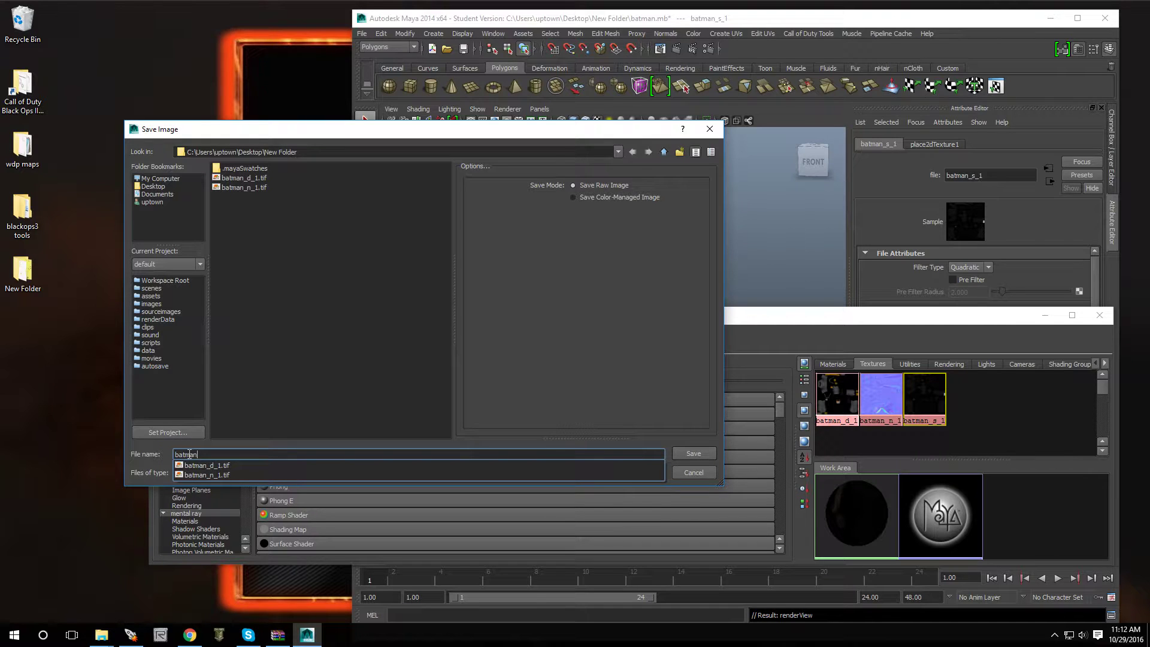
pyautogui.write('_s_1')
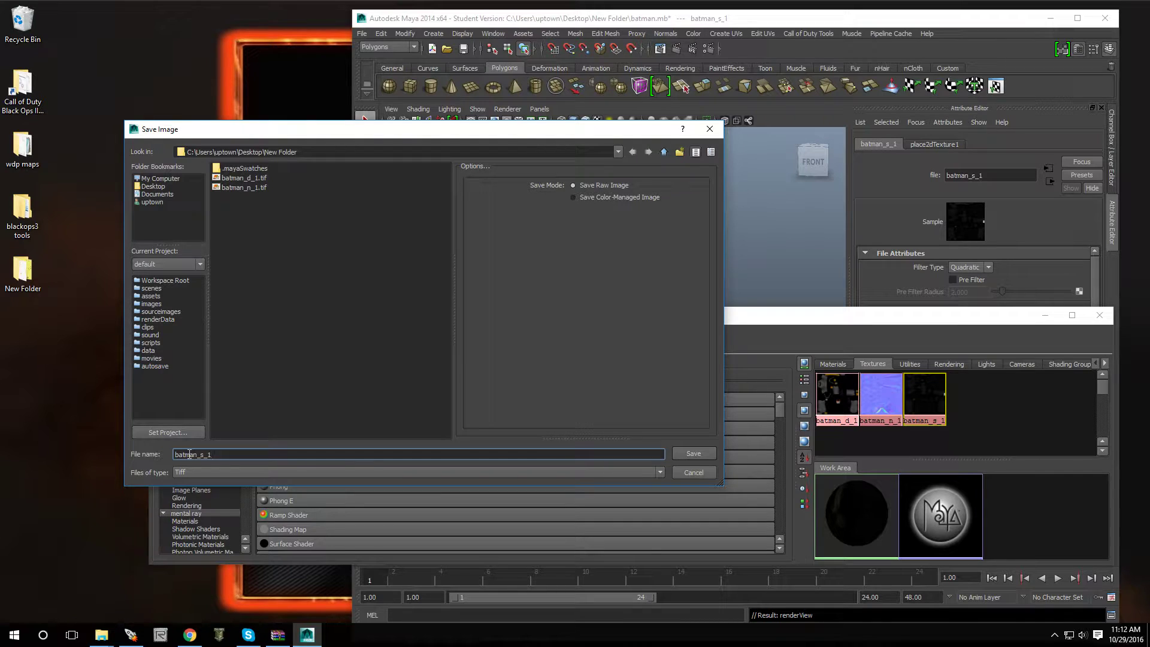
pyautogui.click(694, 454)
pyautogui.click(678, 255)
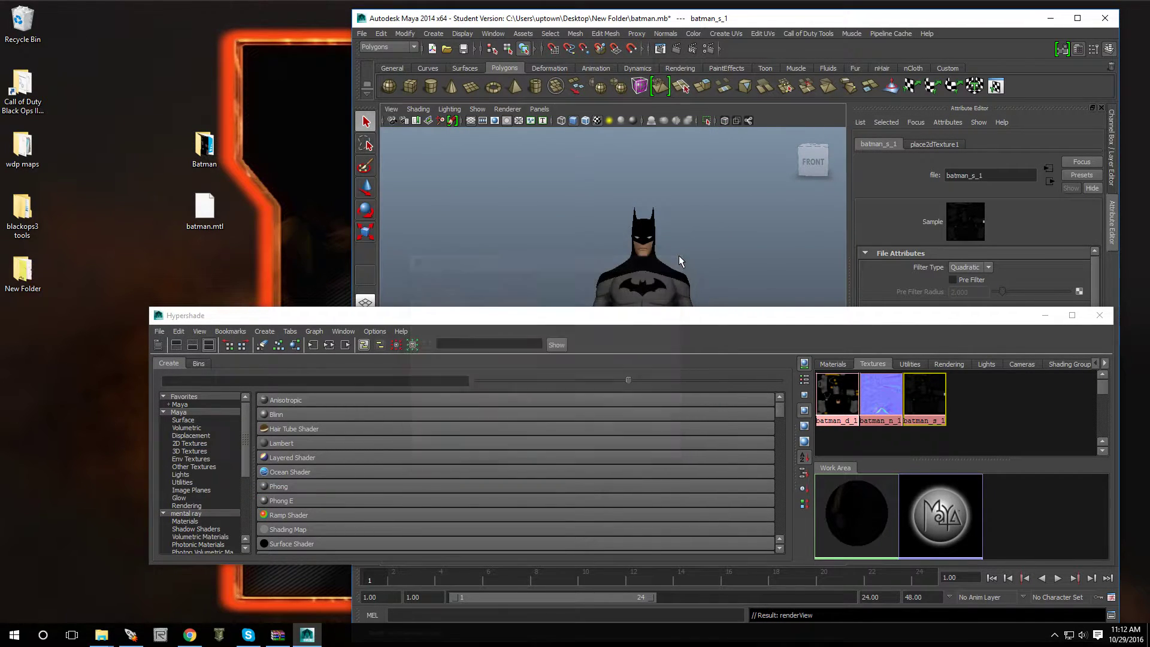
# Save the batman scene in Maya and close the program.
pyautogui.click(362, 34)
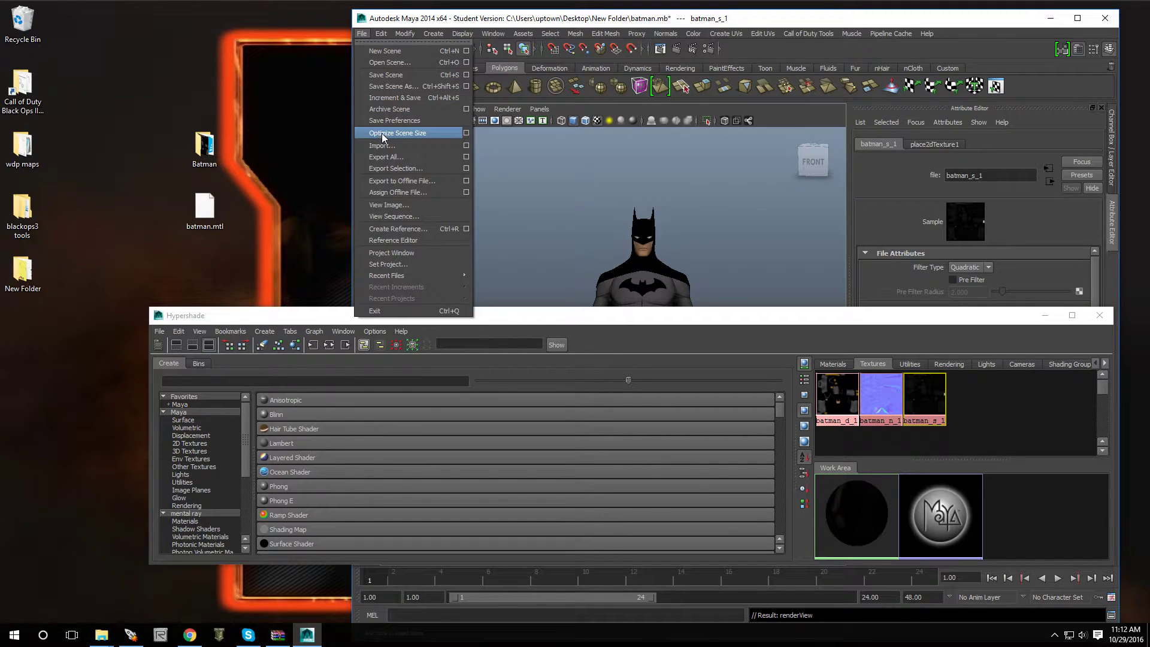
pyautogui.click(391, 76)
pyautogui.click(541, 321)
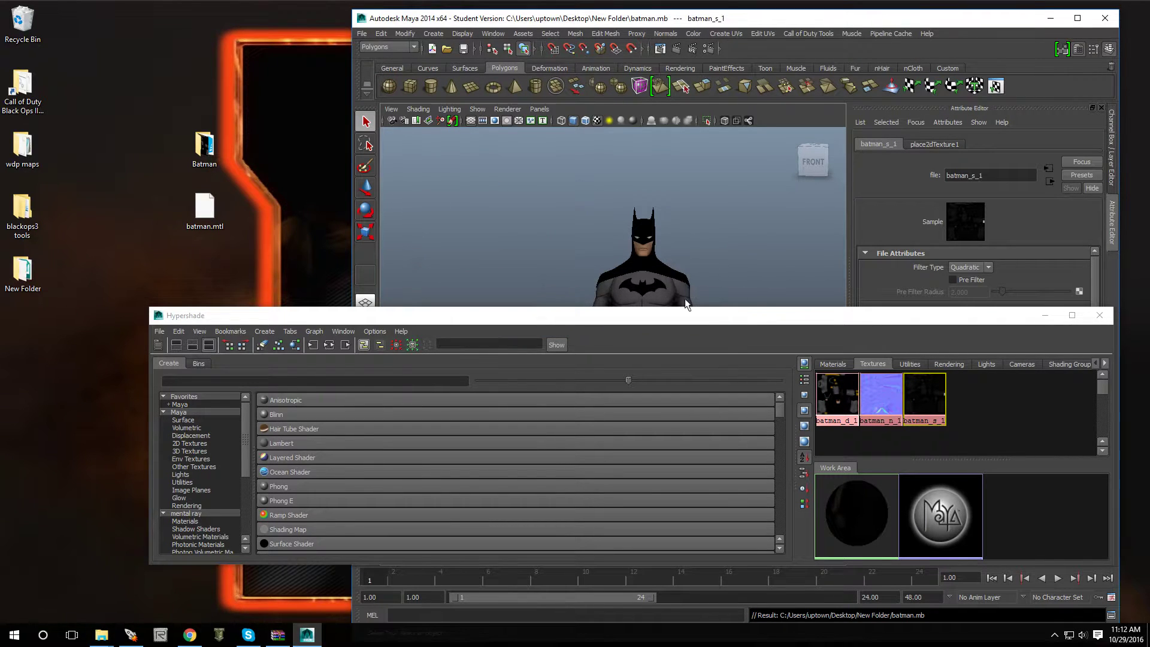
pyautogui.click(1105, 19)
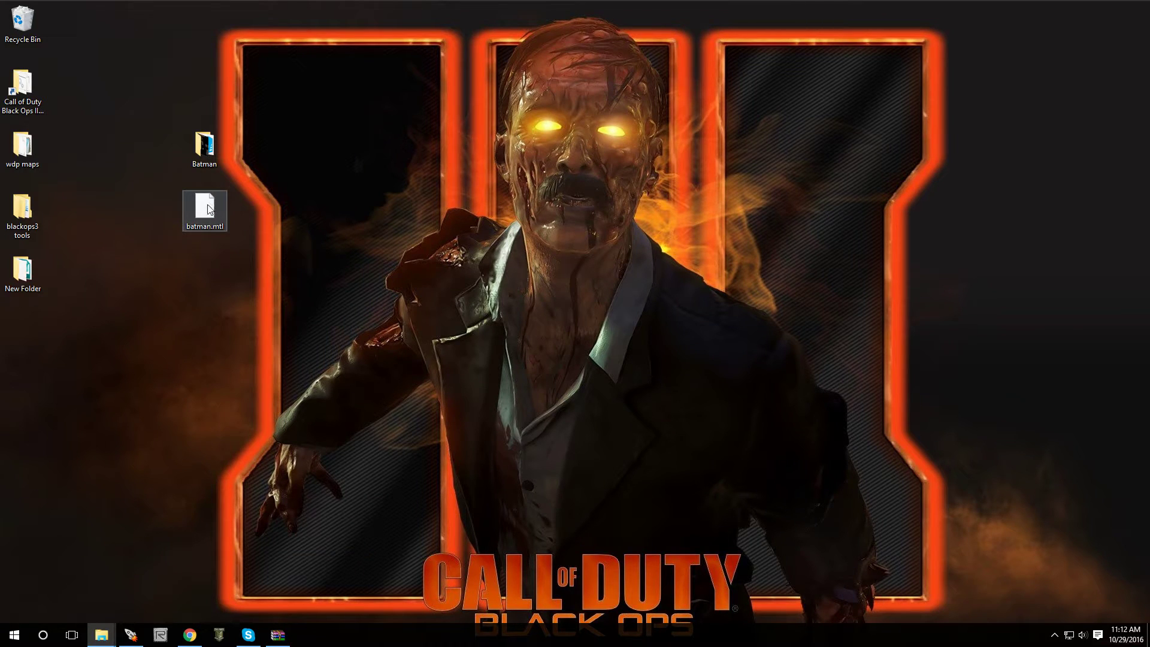
# Delete the Batman folder and the batman.mtl file from the desktop.
pyautogui.rightClick(209, 209)
pyautogui.click(223, 130)
pyautogui.moveTo(223, 131); pyautogui.dragTo(201, 239)
pyautogui.rightClick(203, 213)
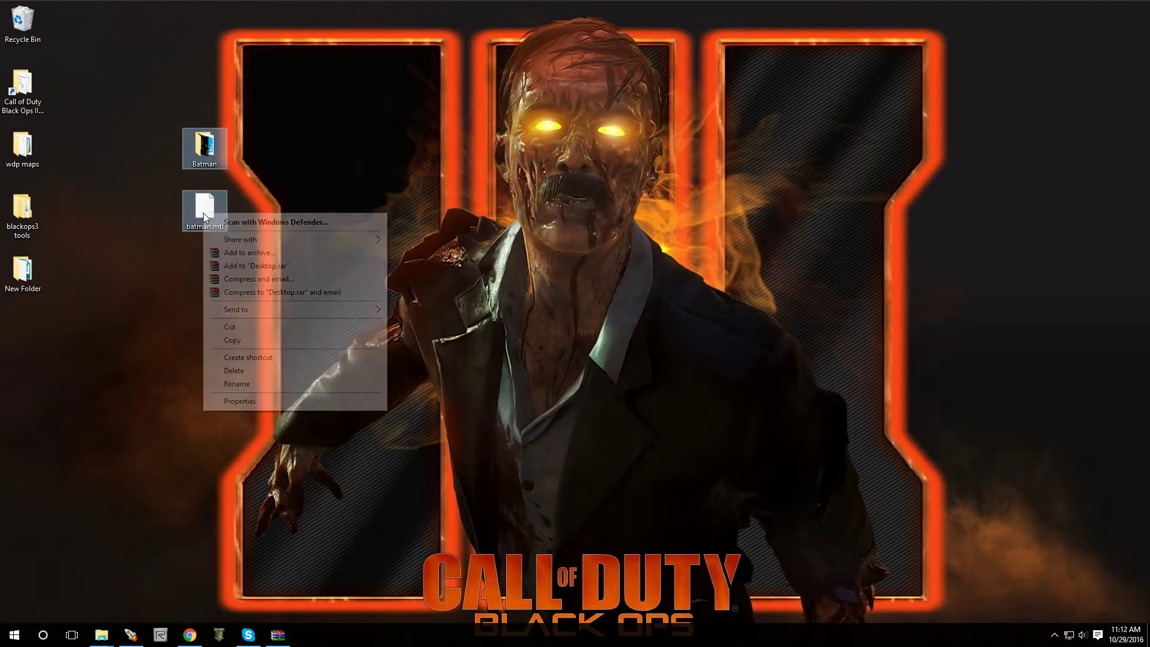
pyautogui.click(253, 372)
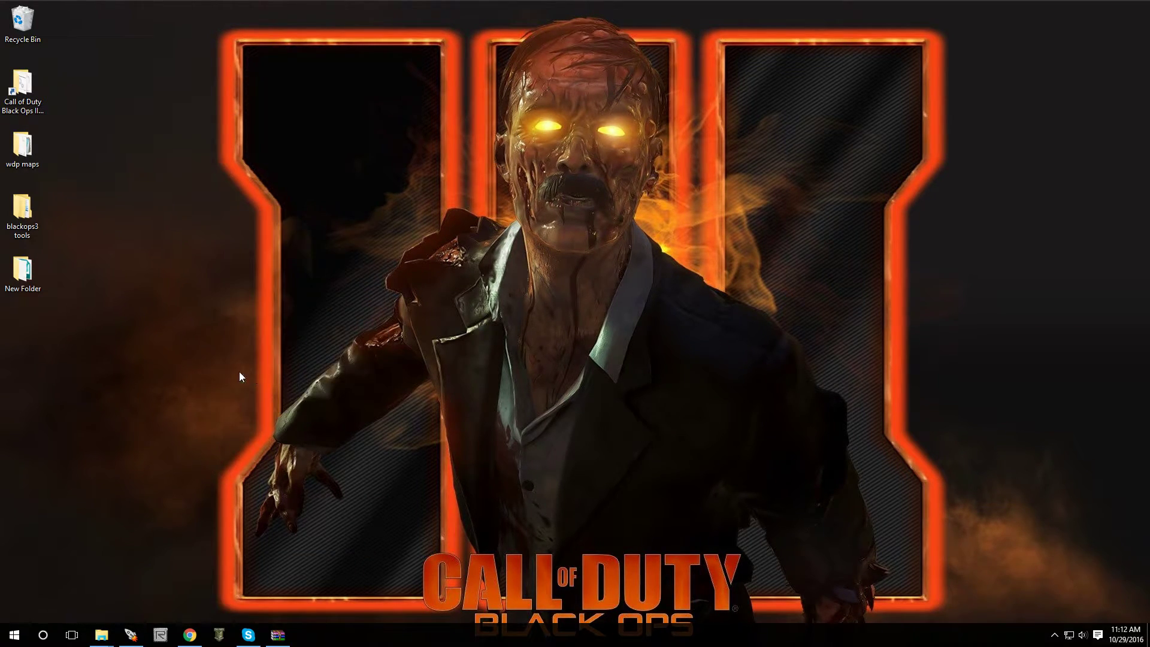
# Open New Folder on the desktop and delete the batman Maya Binary file from it.
pyautogui.doubleClick(22, 270)
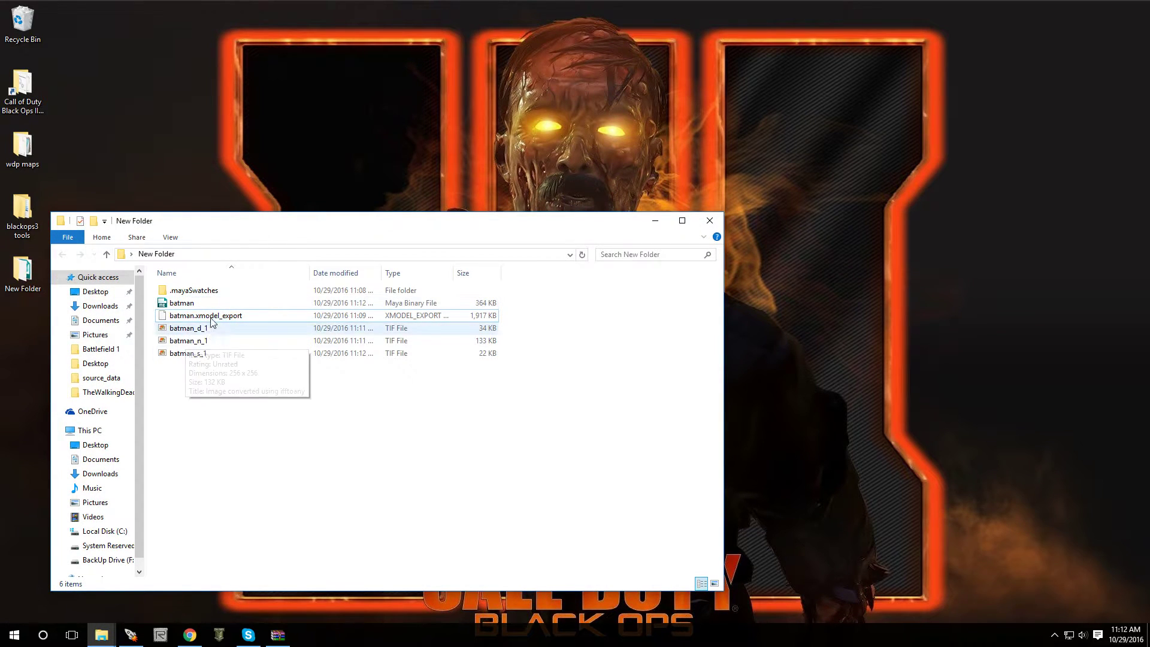
pyautogui.click(427, 303)
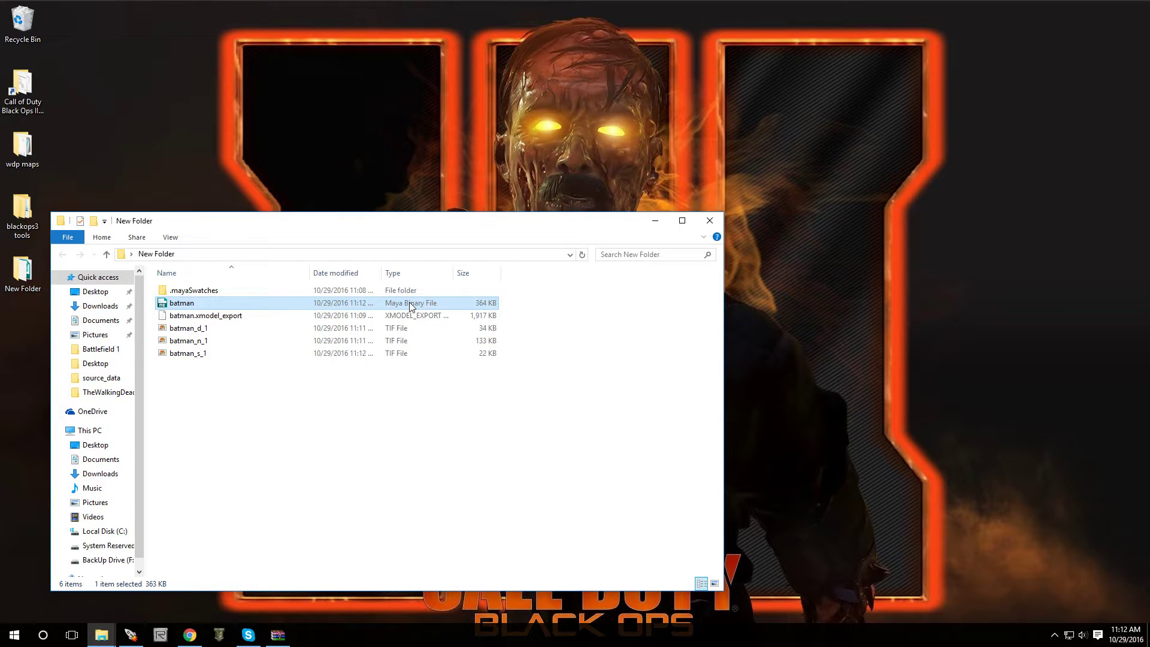
pyautogui.rightClick(411, 306)
pyautogui.click(442, 509)
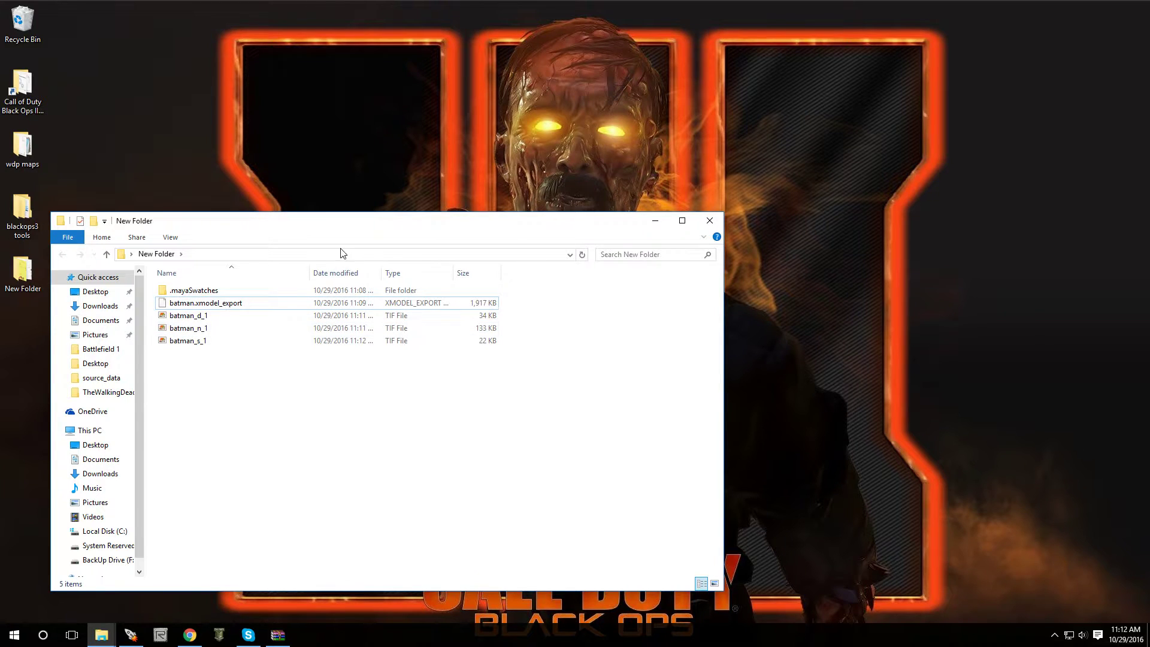
# Move the New Folder window aside, launch kronos from the kronos folder in blackops3 tools, and minimize that folder's window.
pyautogui.moveTo(340, 227); pyautogui.dragTo(759, 256)
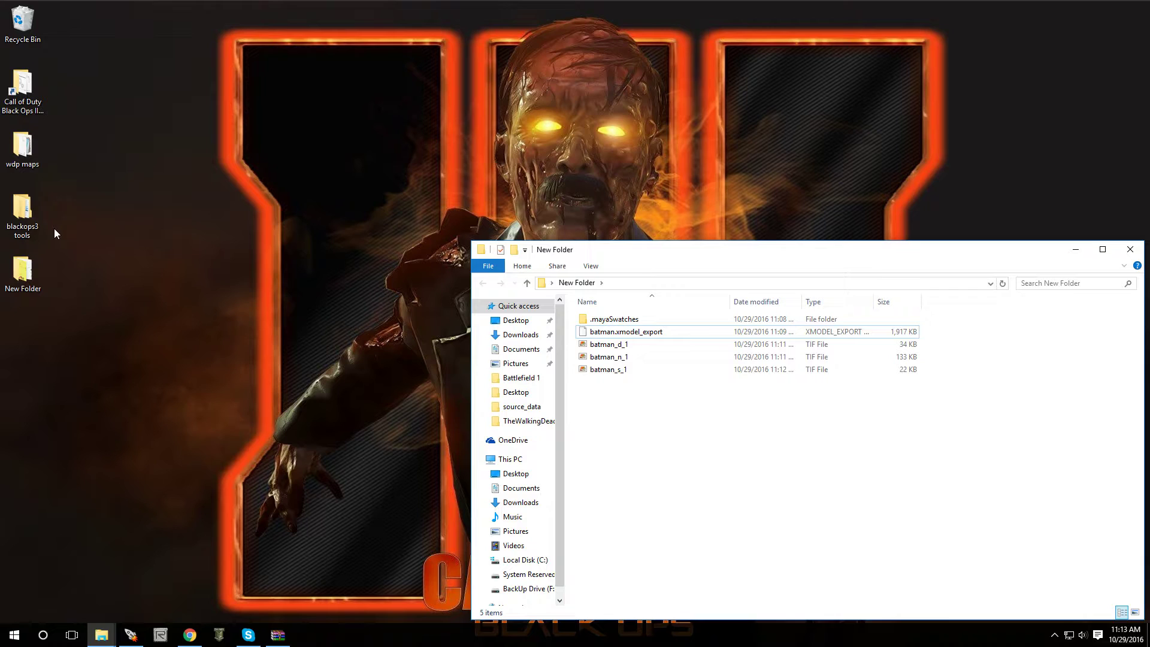
pyautogui.doubleClick(9, 208)
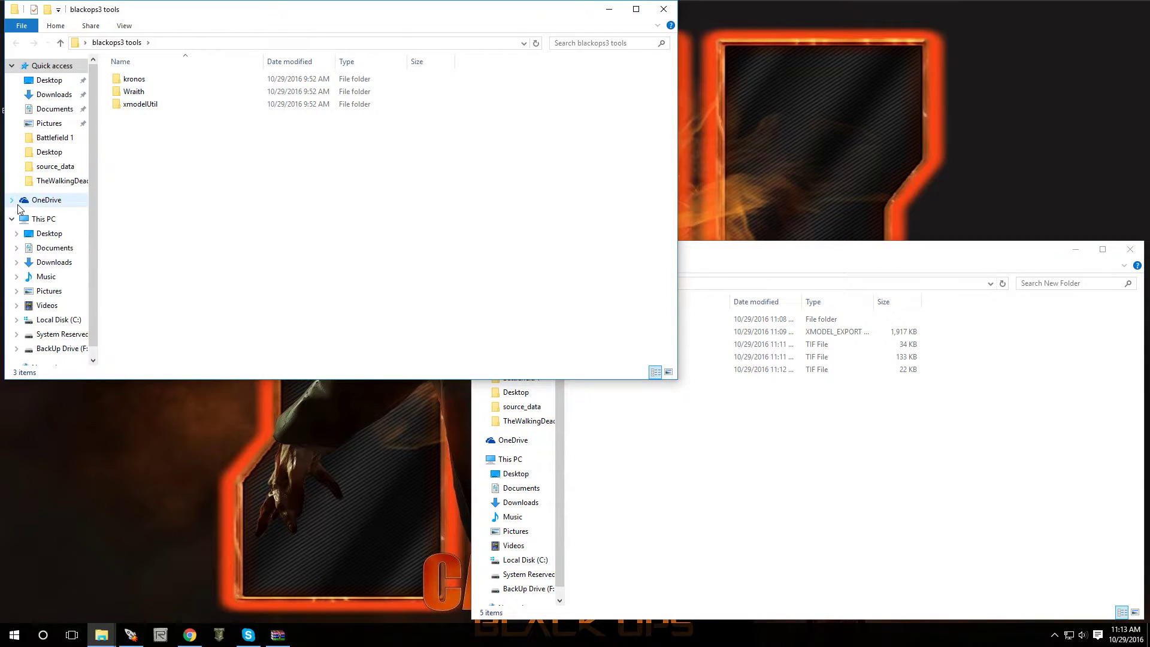
pyautogui.doubleClick(148, 79)
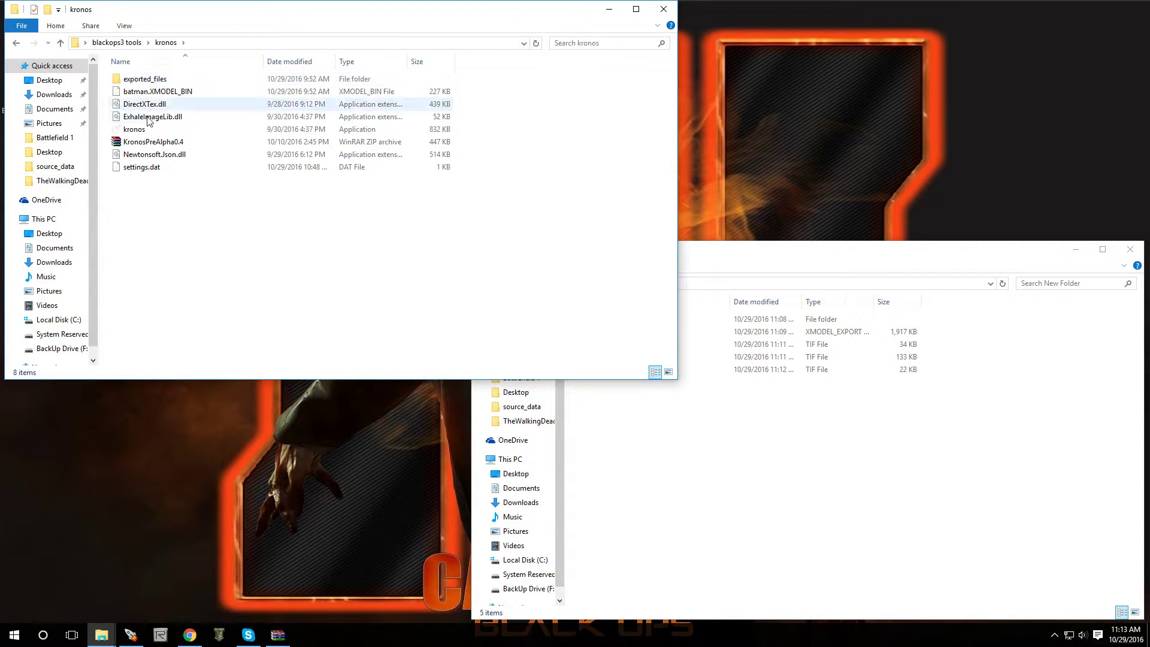
pyautogui.click(138, 130)
pyautogui.doubleClick(139, 135)
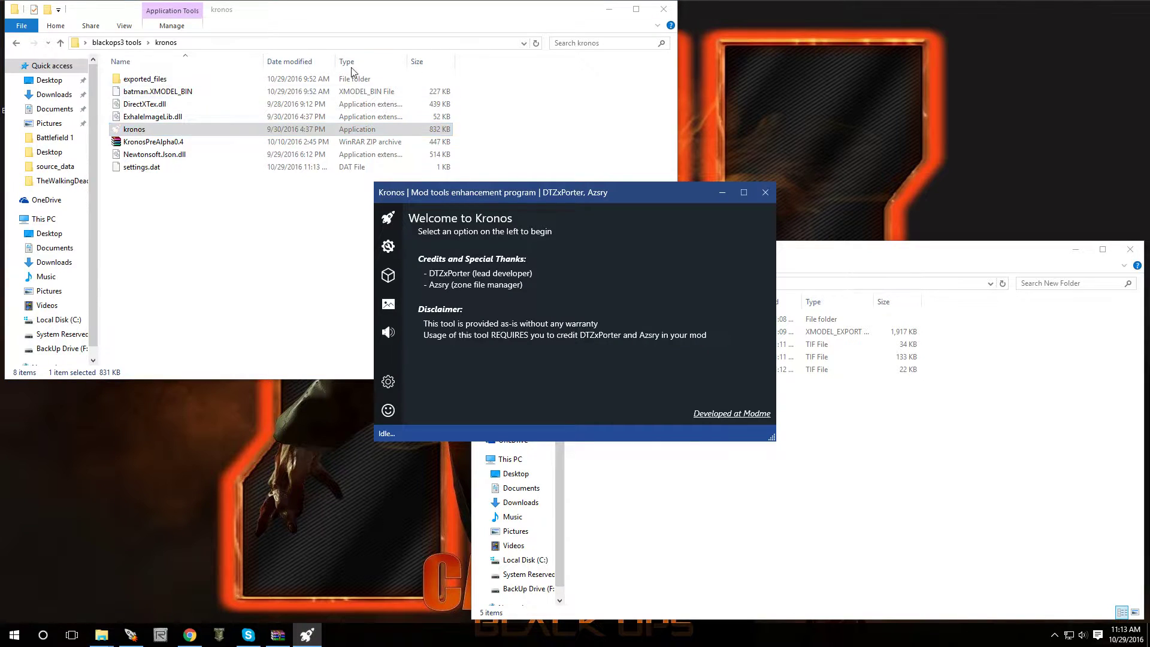
pyautogui.click(617, 13)
pyautogui.click(617, 13)
# Place Kronos beside New Folder and convert batman.xmodel_export with its Model and Animation converter.
pyautogui.moveTo(624, 195); pyautogui.dragTo(274, 330)
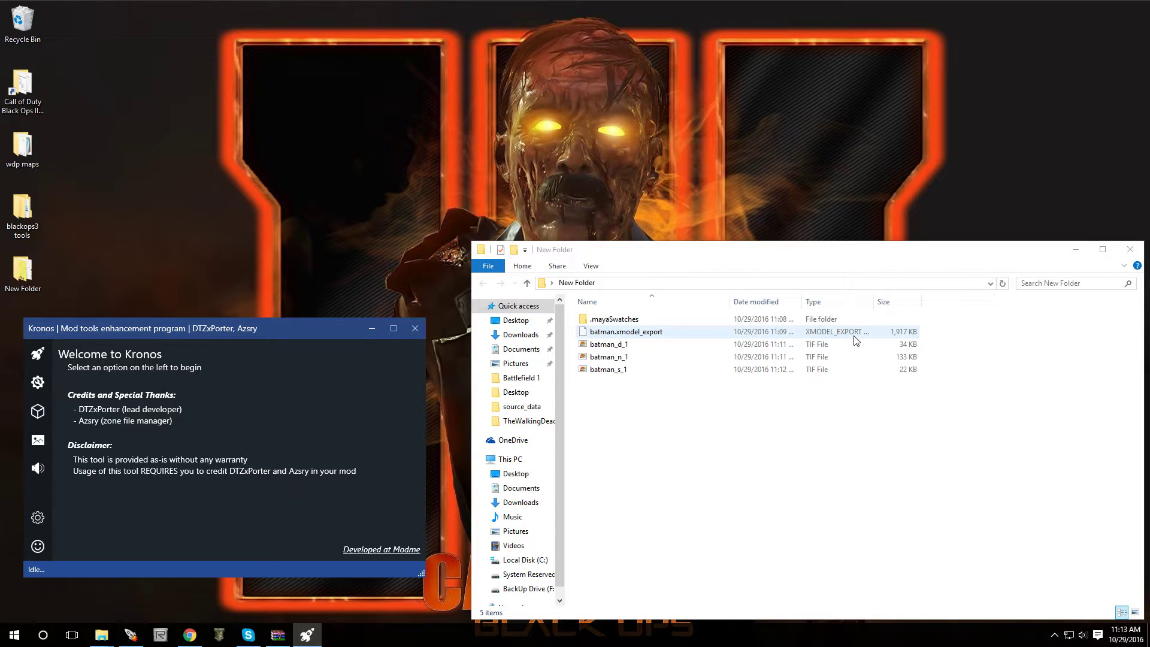
pyautogui.click(37, 412)
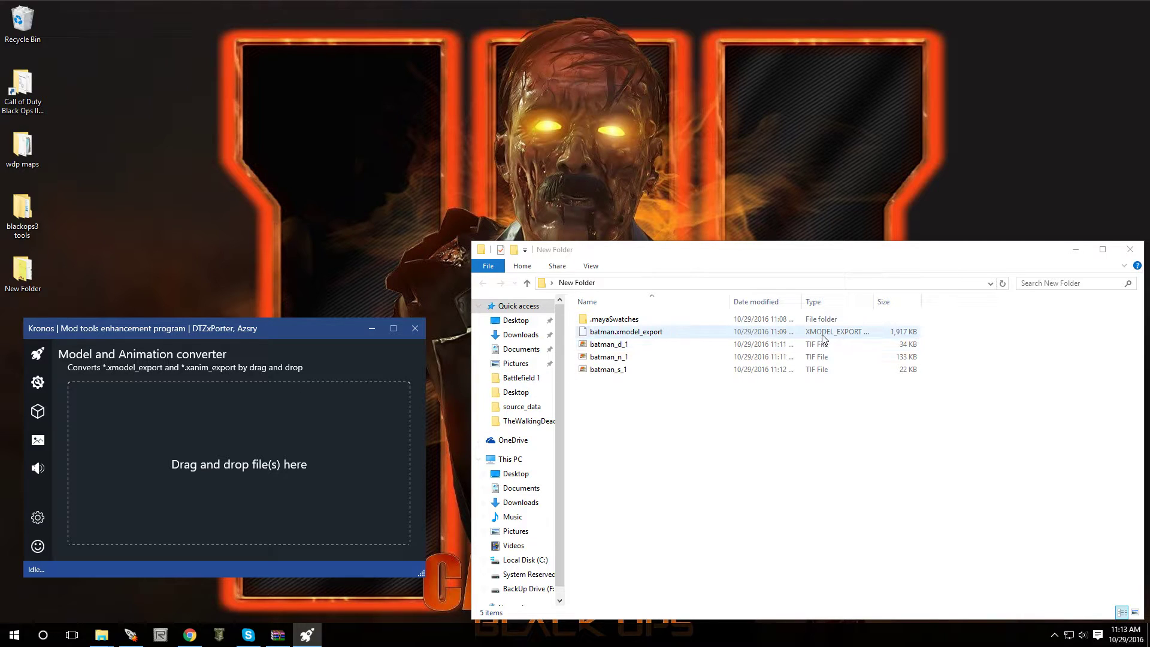
pyautogui.moveTo(829, 335); pyautogui.dragTo(262, 471)
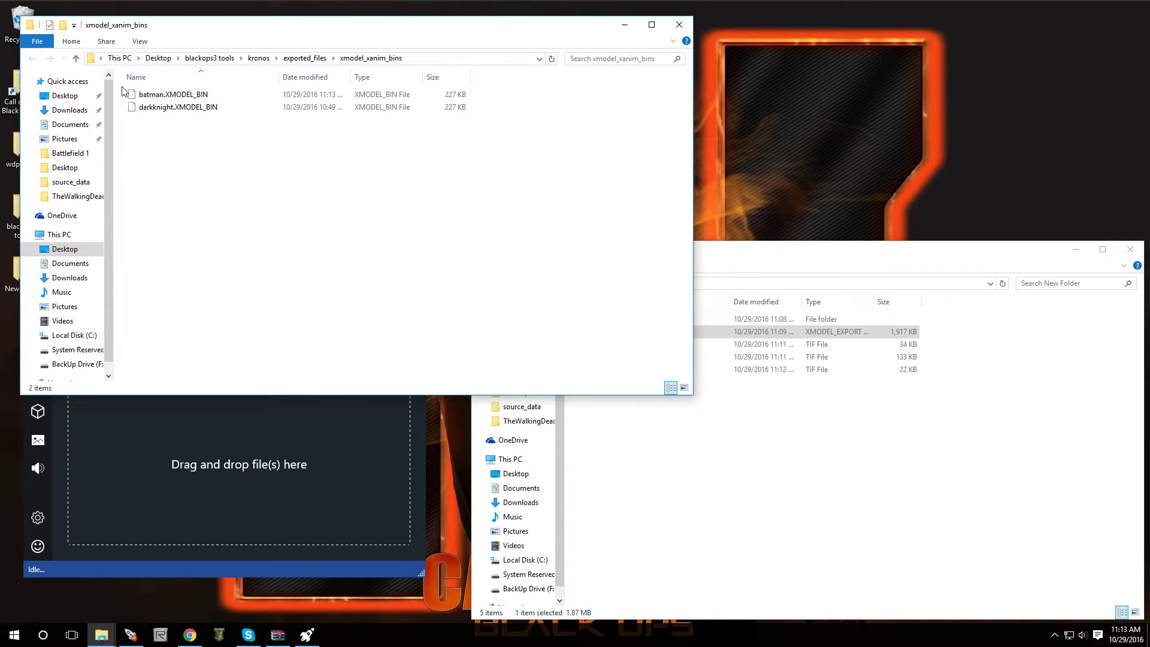
# Delete darkknight.XMODEL_BIN from xmodel_xanim_bins, and move batman.XMODEL_BIN into New Folder, closing the export folder and Kronos.
pyautogui.rightClick(169, 108)
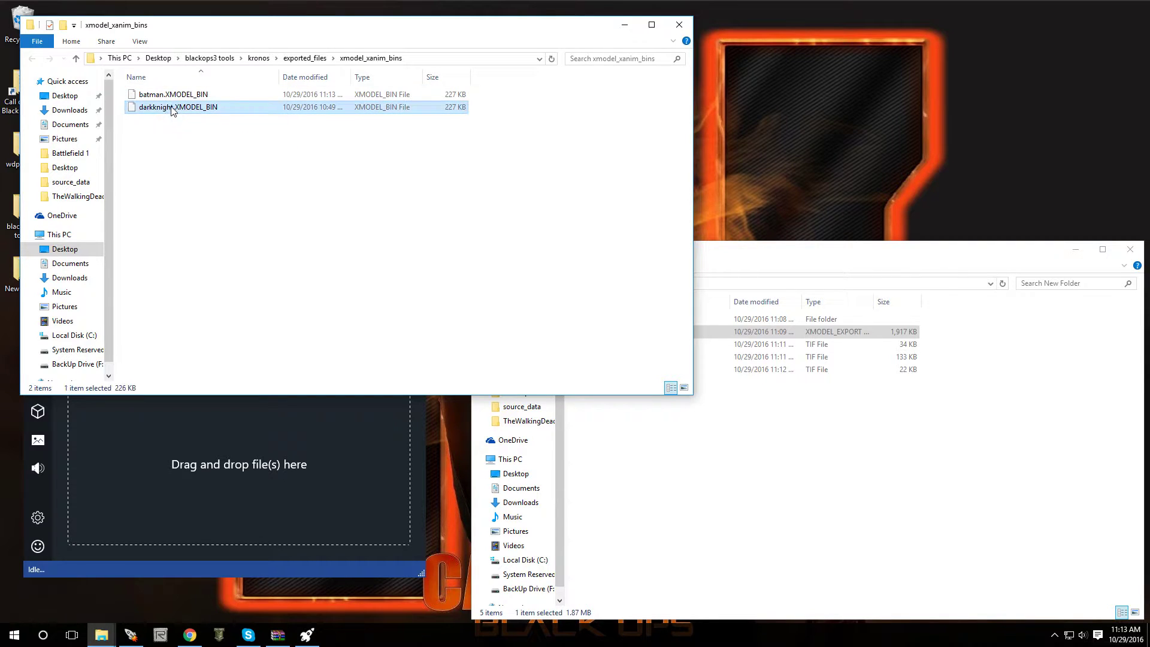
pyautogui.click(236, 291)
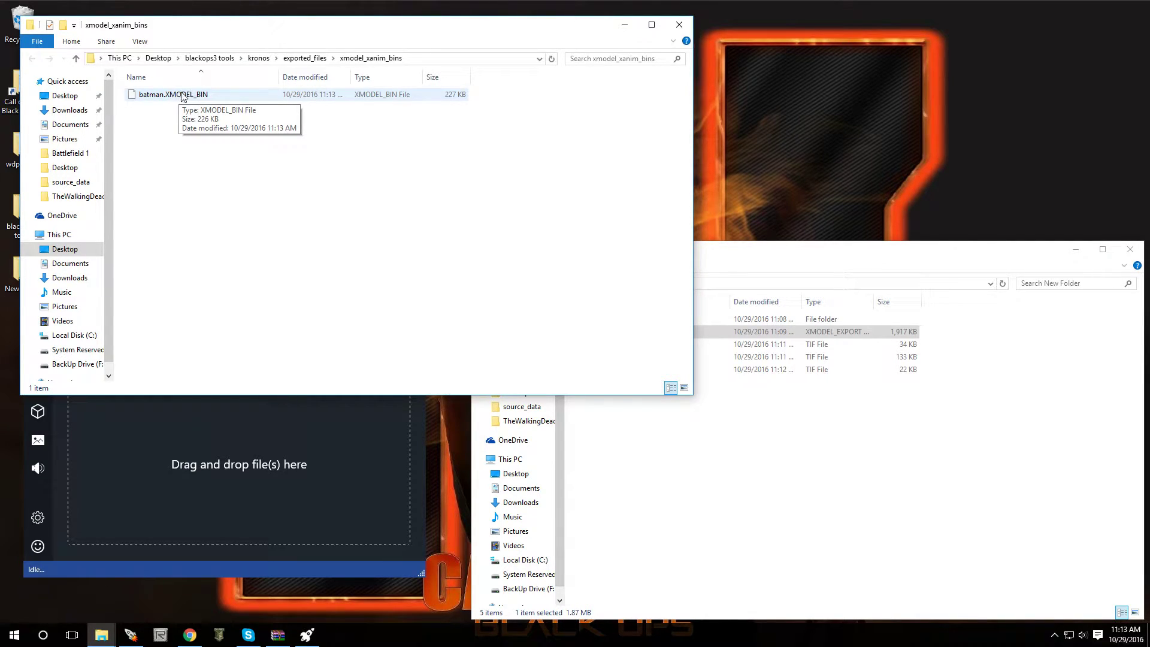
pyautogui.moveTo(215, 97); pyautogui.dragTo(765, 474)
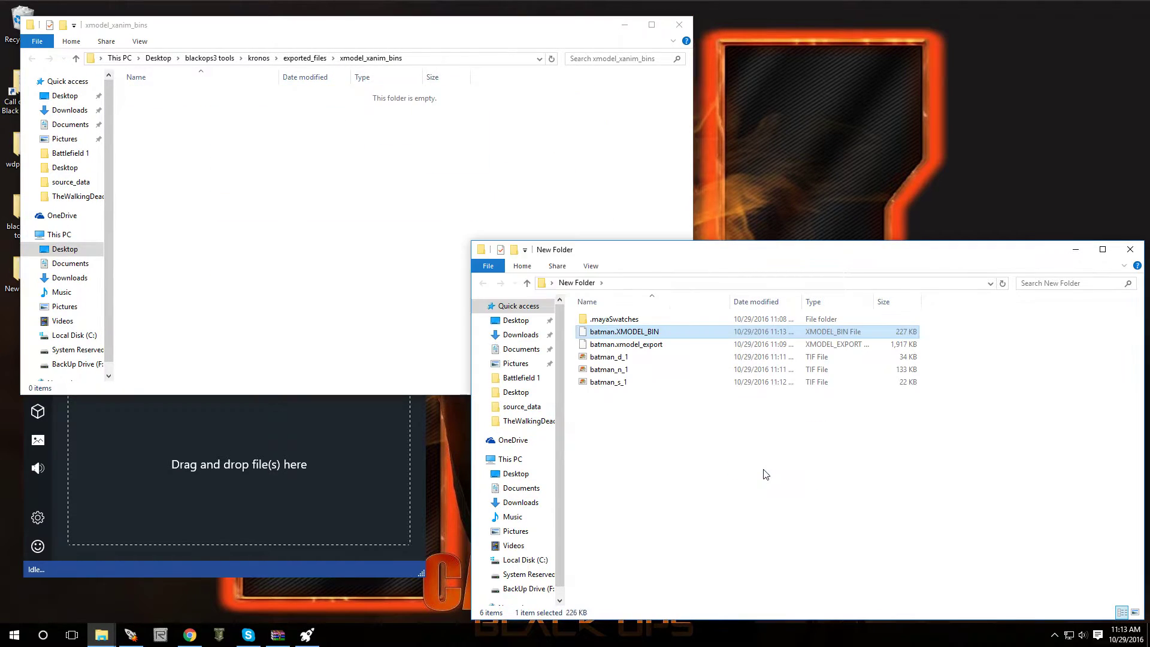
pyautogui.click(679, 24)
pyautogui.click(415, 328)
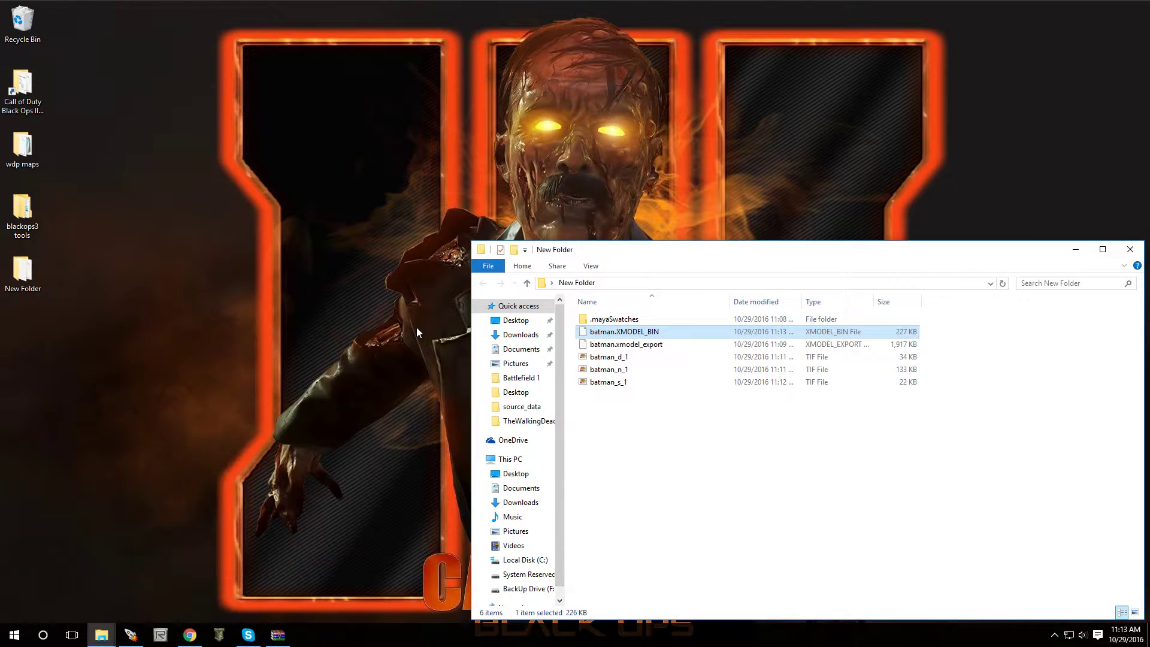
# Delete batman.xmodel_export and the .mayaSwatches folder from New Folder.
pyautogui.rightClick(788, 346)
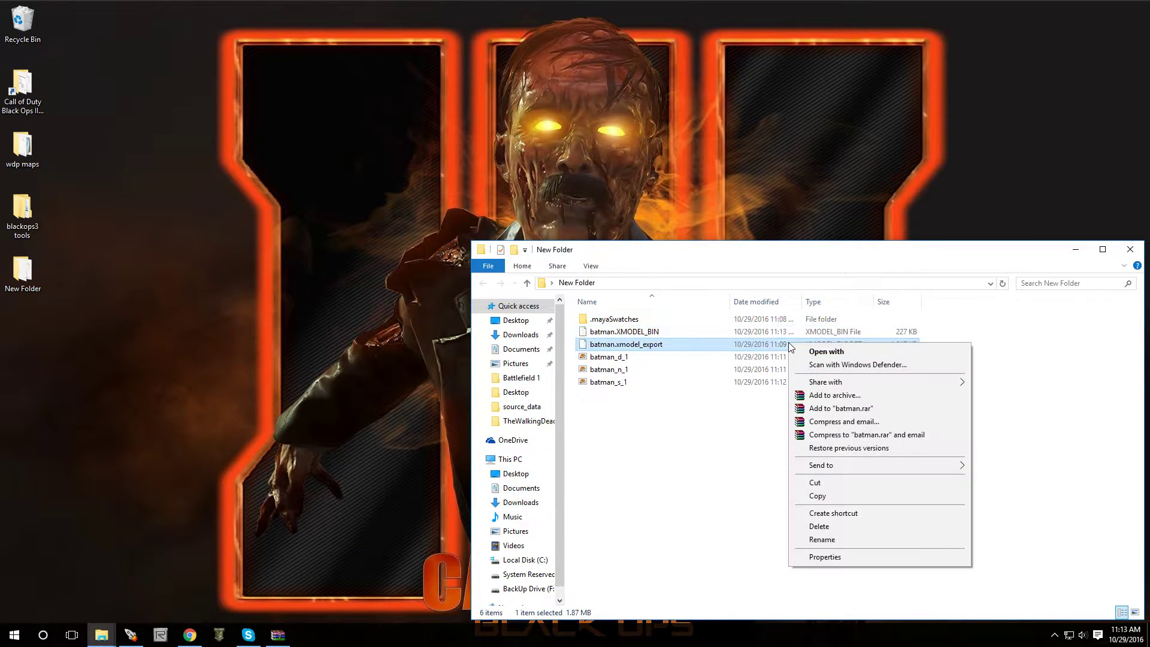
pyautogui.click(835, 527)
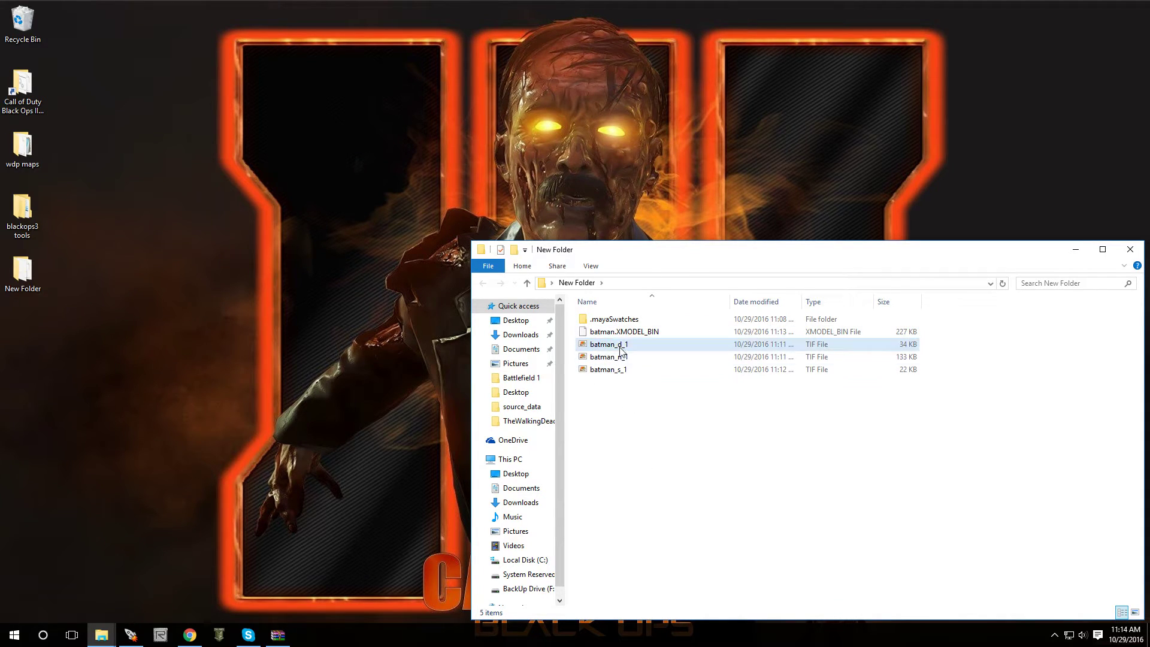
pyautogui.rightClick(615, 320)
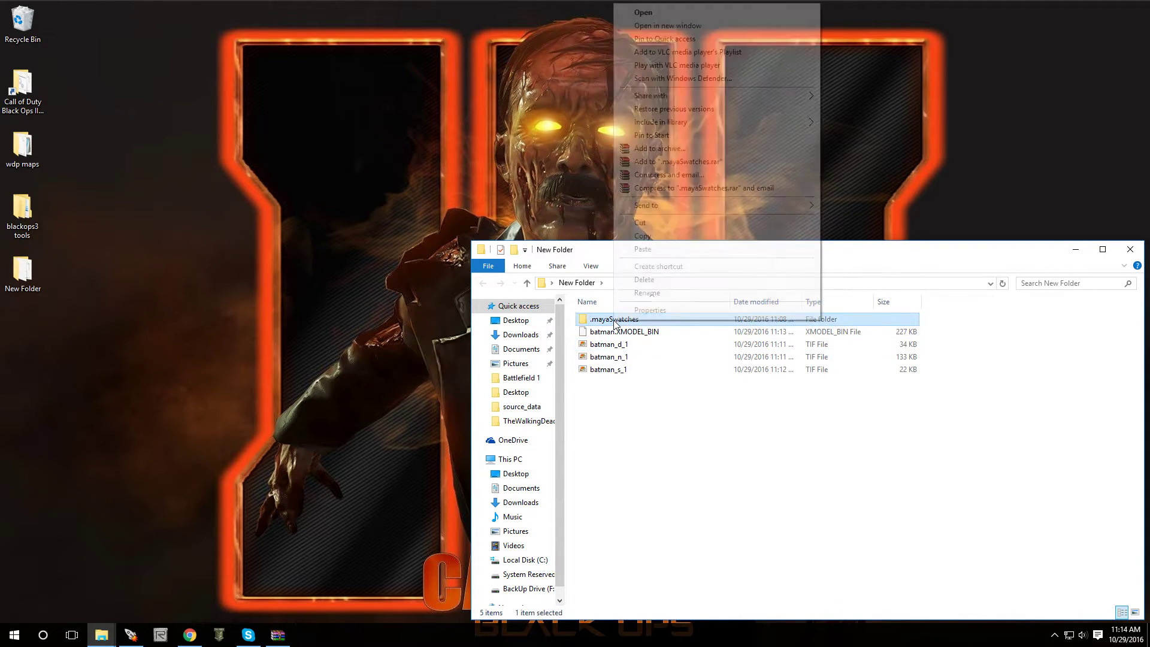
pyautogui.click(646, 281)
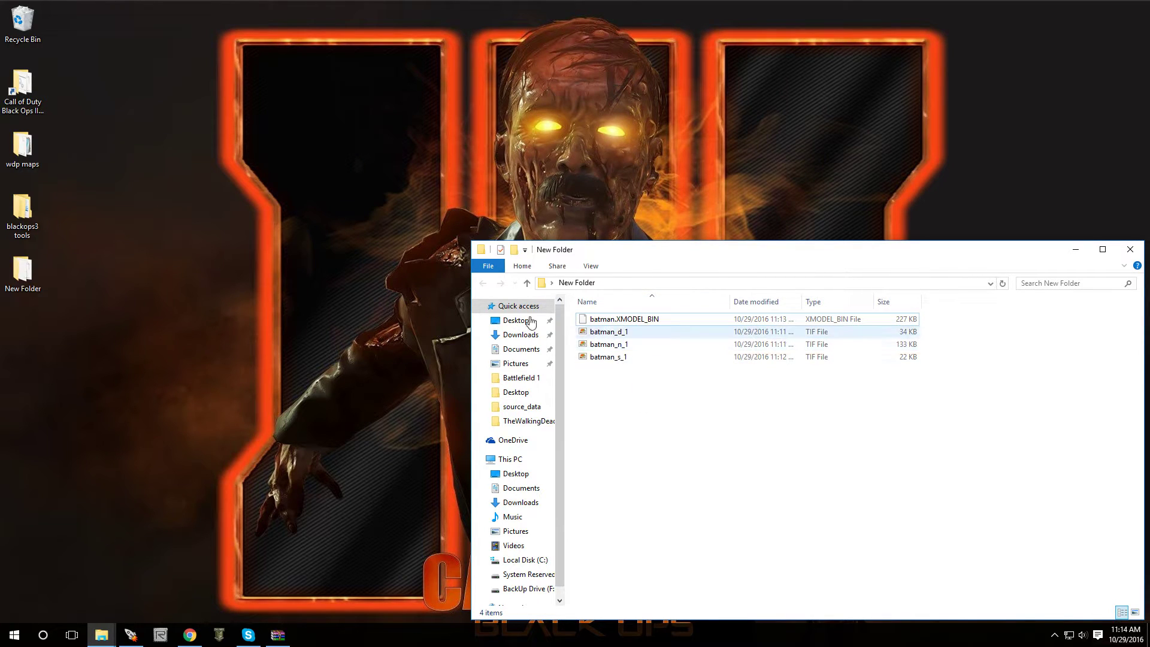
# Close the New Folder window and rename the desktop folder as batman.
pyautogui.rightClick(18, 282)
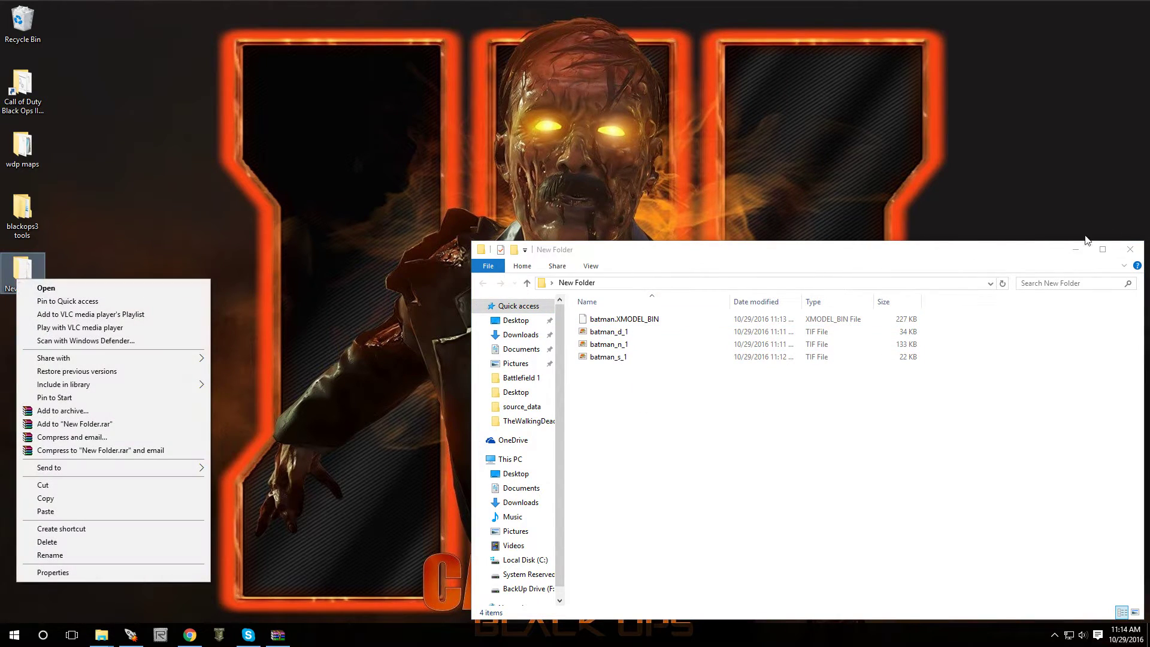
pyautogui.click(1130, 249)
pyautogui.rightClick(22, 280)
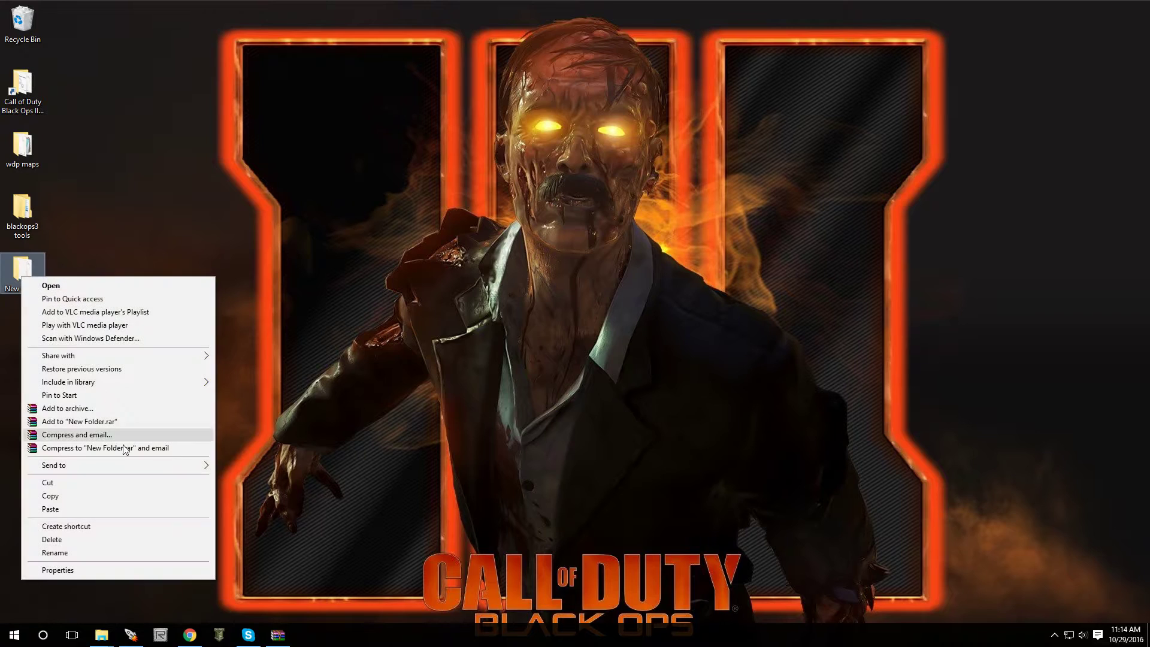
pyautogui.click(85, 552)
pyautogui.write('batman')
pyautogui.press('Return')
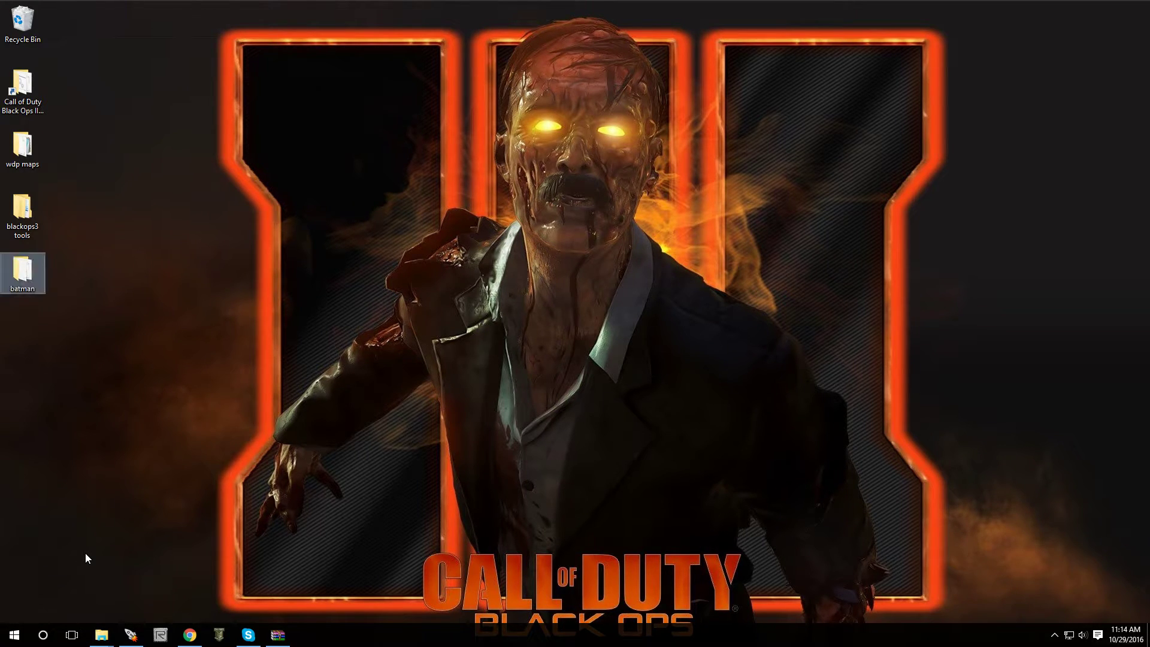
# Copy the batman folder from the desktop into the model_export folder of Call of Duty Black Ops III and close the window.
pyautogui.rightClick(13, 274)
pyautogui.click(55, 532)
pyautogui.doubleClick(28, 91)
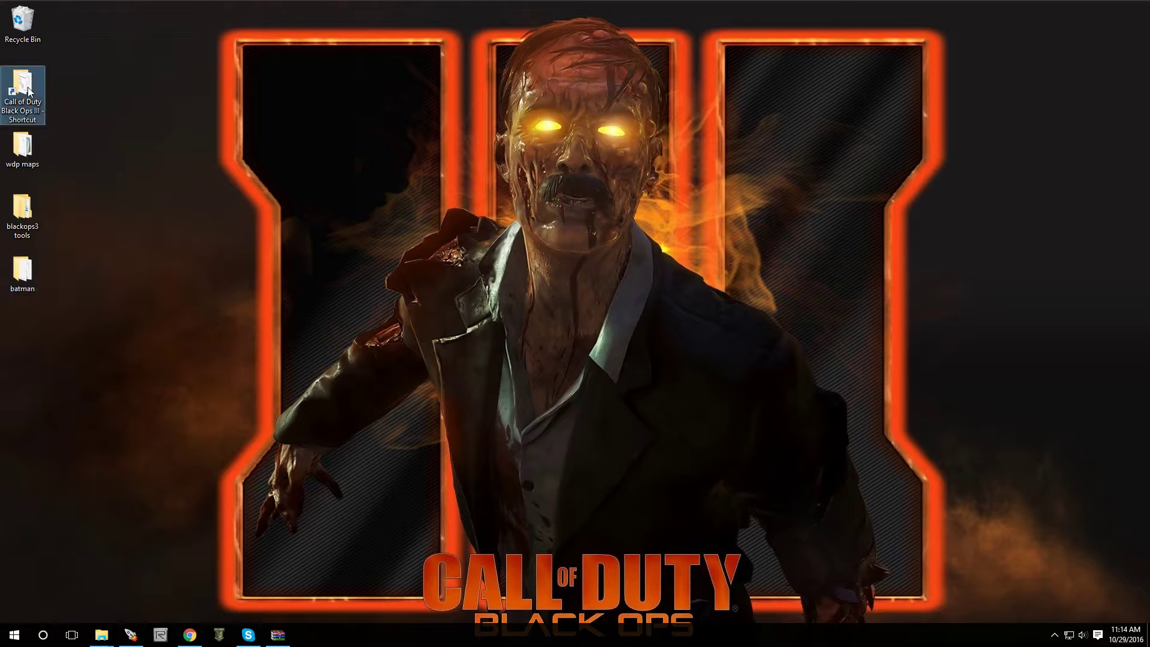
pyautogui.moveTo(881, 254); pyautogui.dragTo(651, 162)
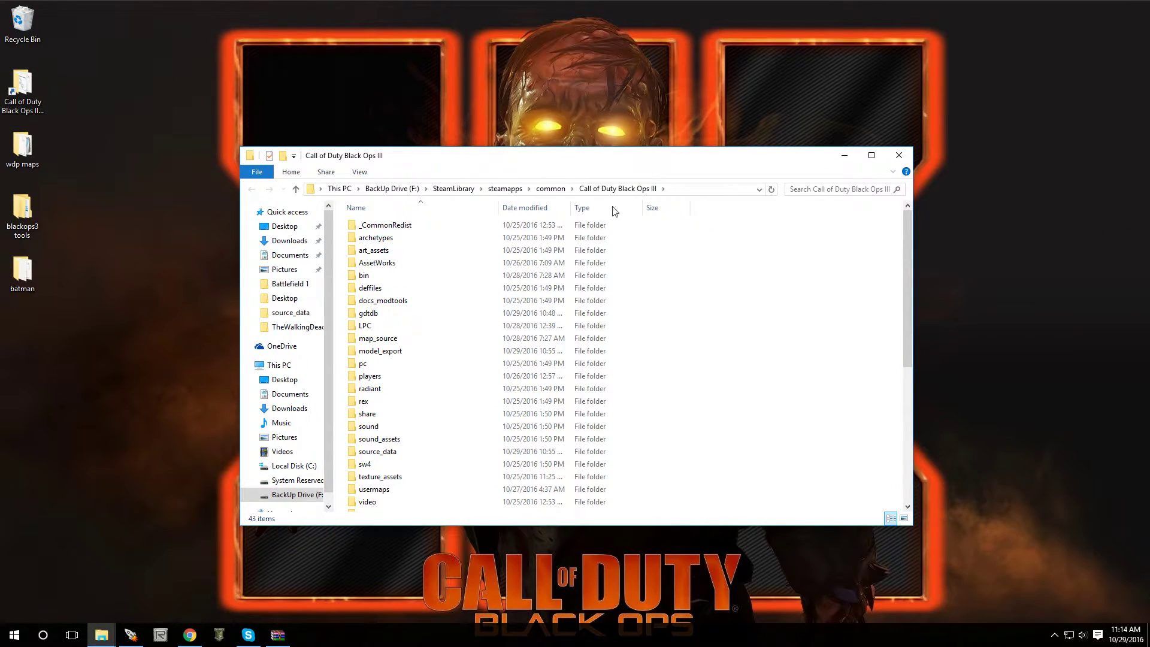
pyautogui.doubleClick(404, 353)
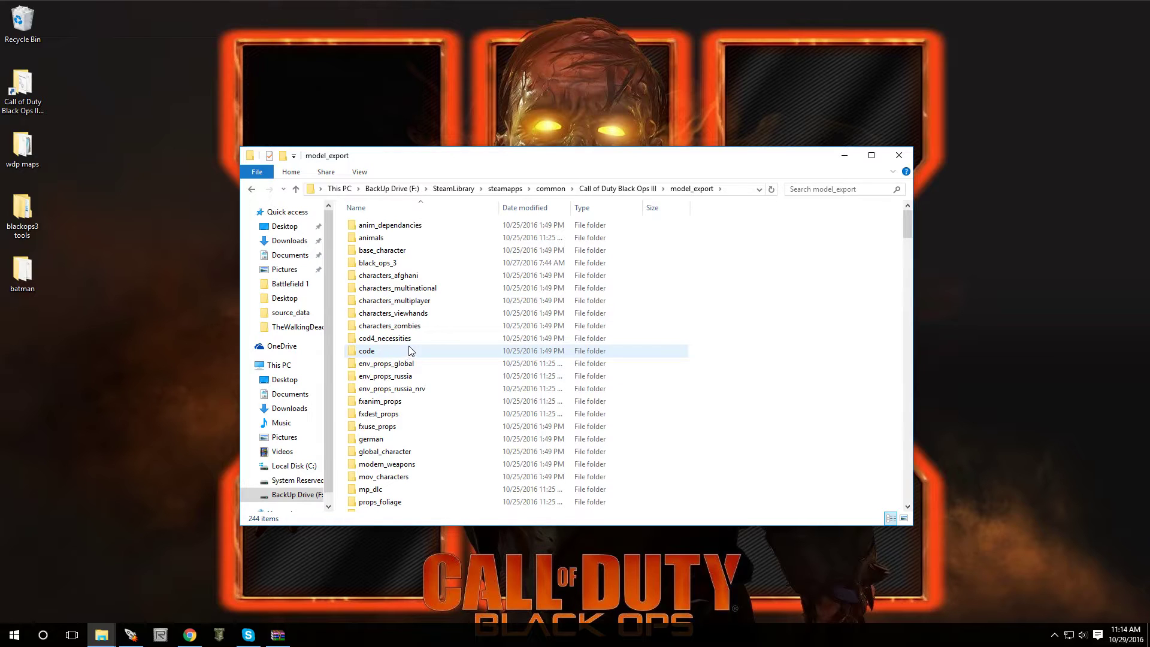
pyautogui.rightClick(727, 286)
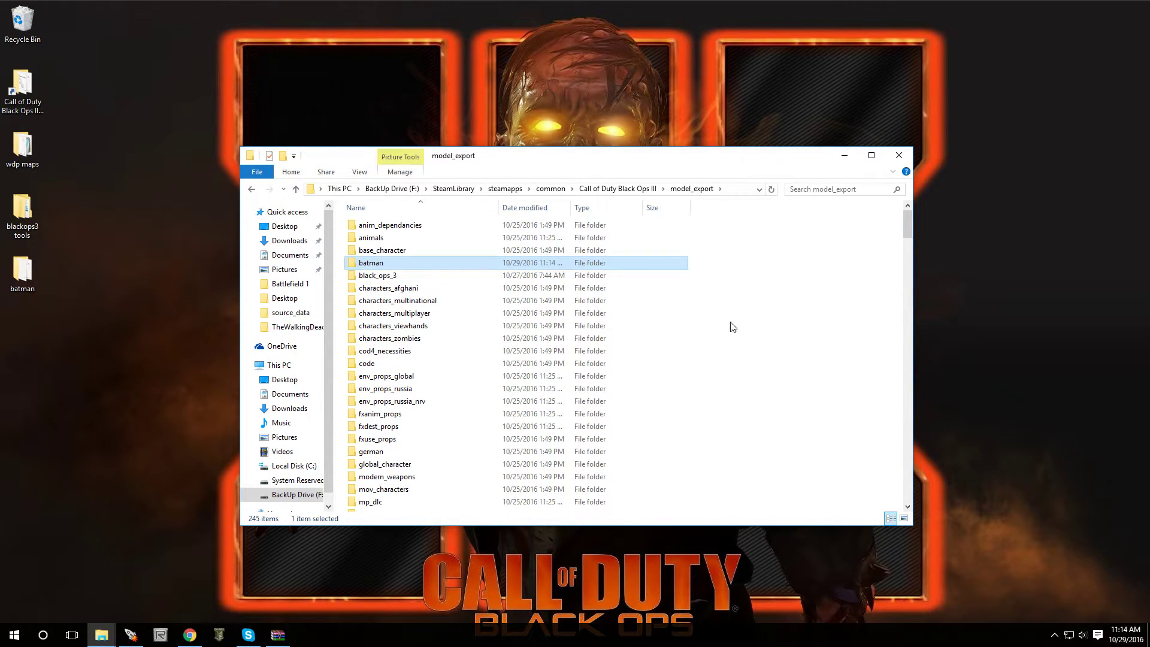
pyautogui.click(732, 323)
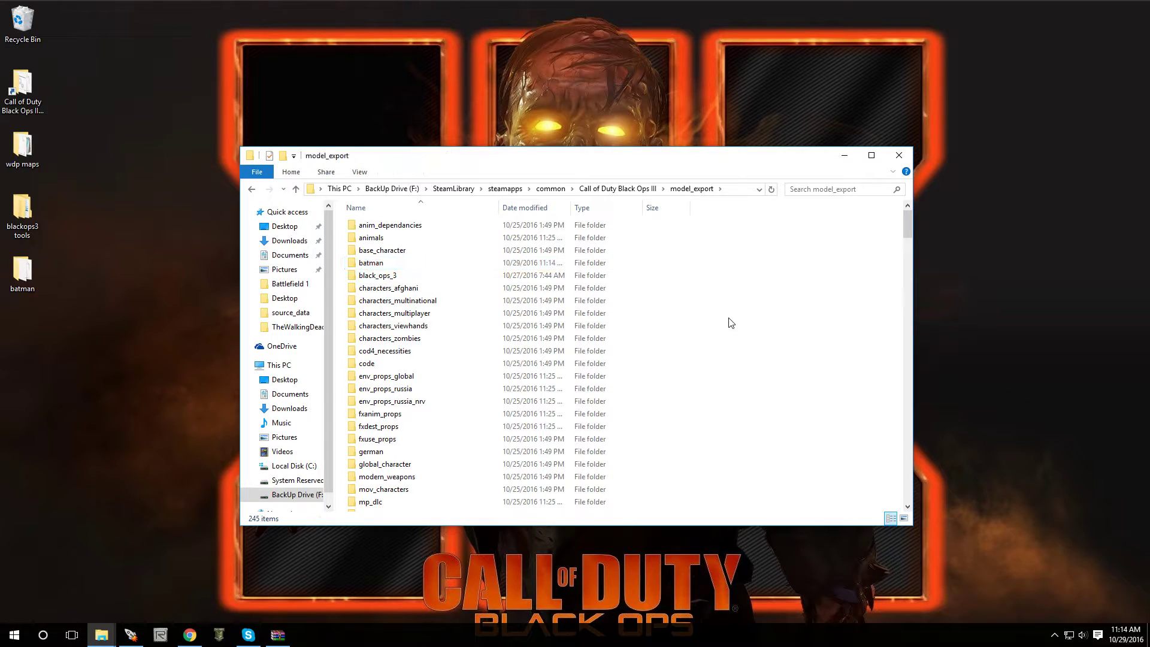
pyautogui.click(899, 155)
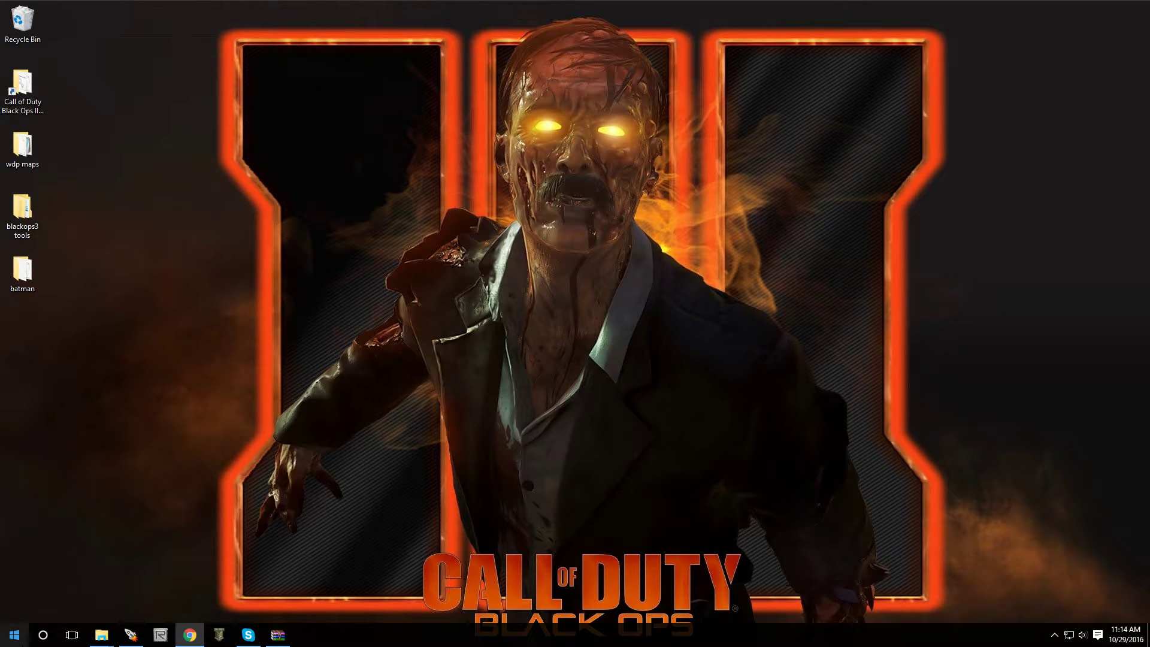
# Open the Asset Property Editor from the Black Ops III Mod Tools Launcher and restore it to a smaller window.
pyautogui.click(131, 635)
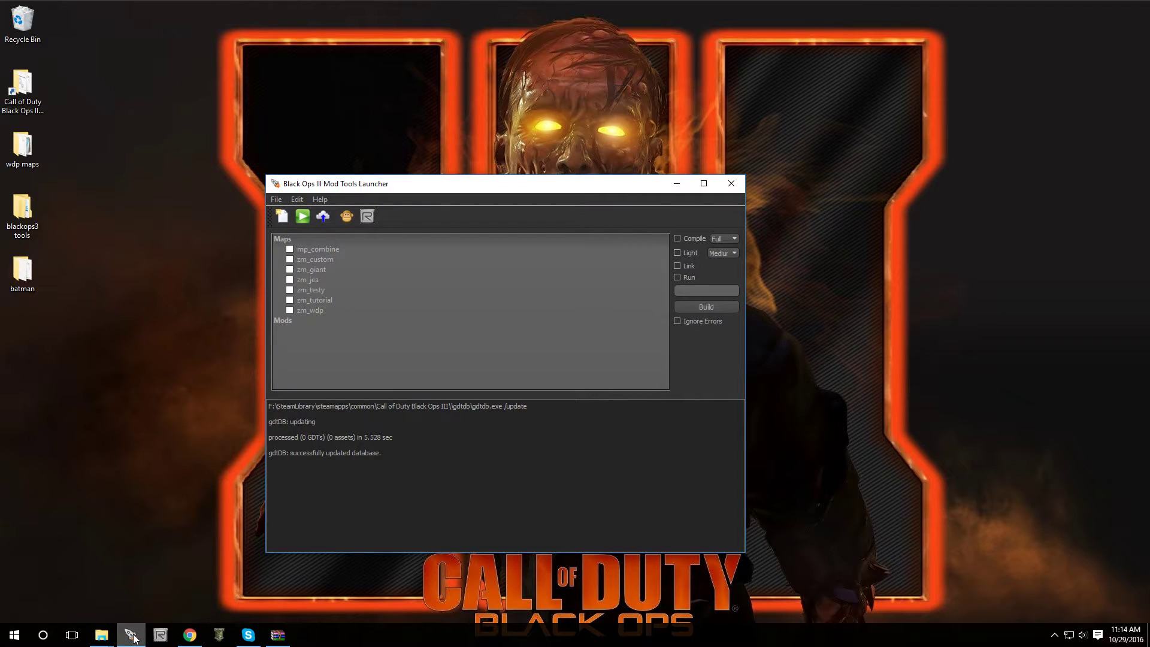
pyautogui.click(351, 218)
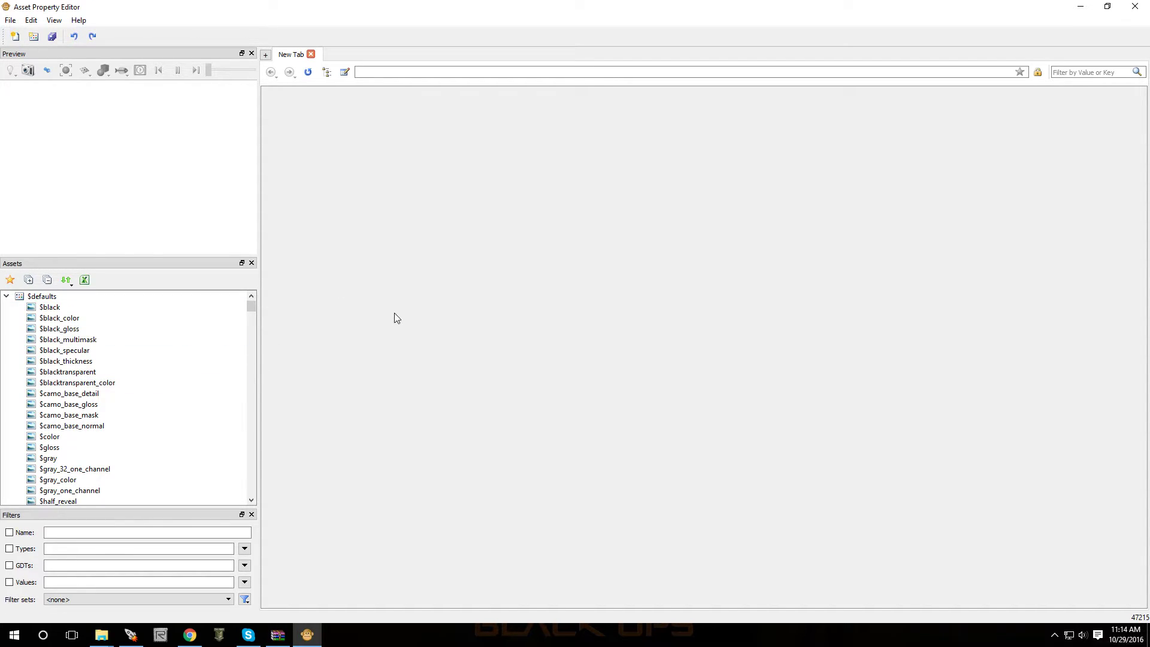
pyautogui.moveTo(238, 17); pyautogui.dragTo(360, 78)
# Create a new GDT file named custom_models in the source_data folder.
pyautogui.click(125, 91)
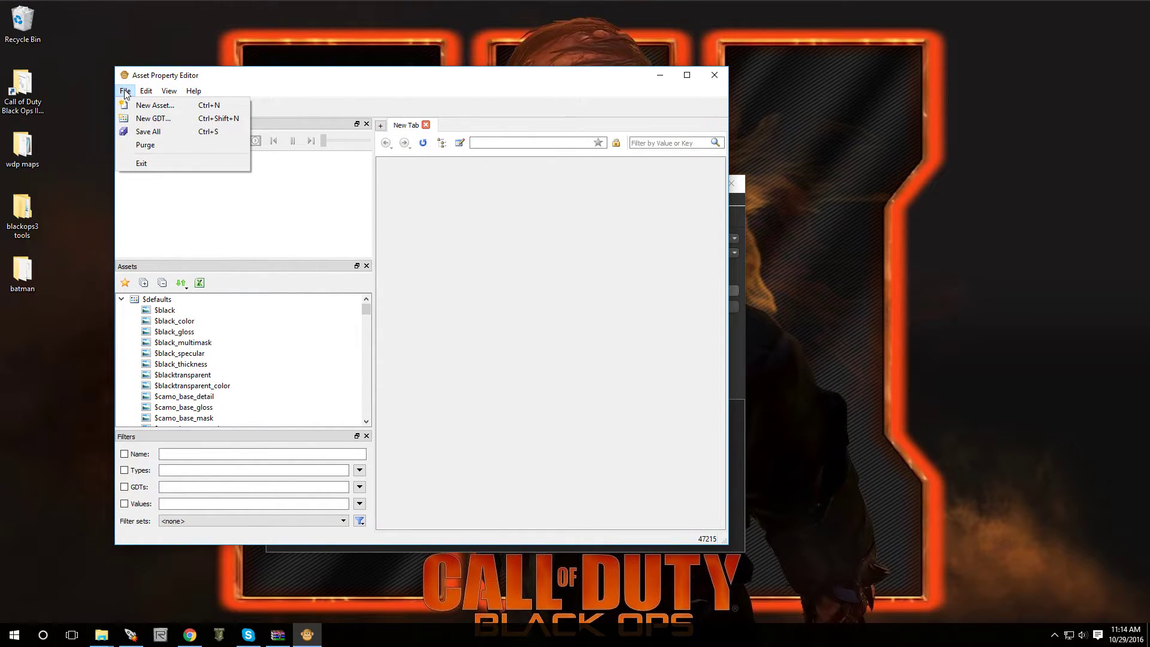
pyautogui.click(145, 119)
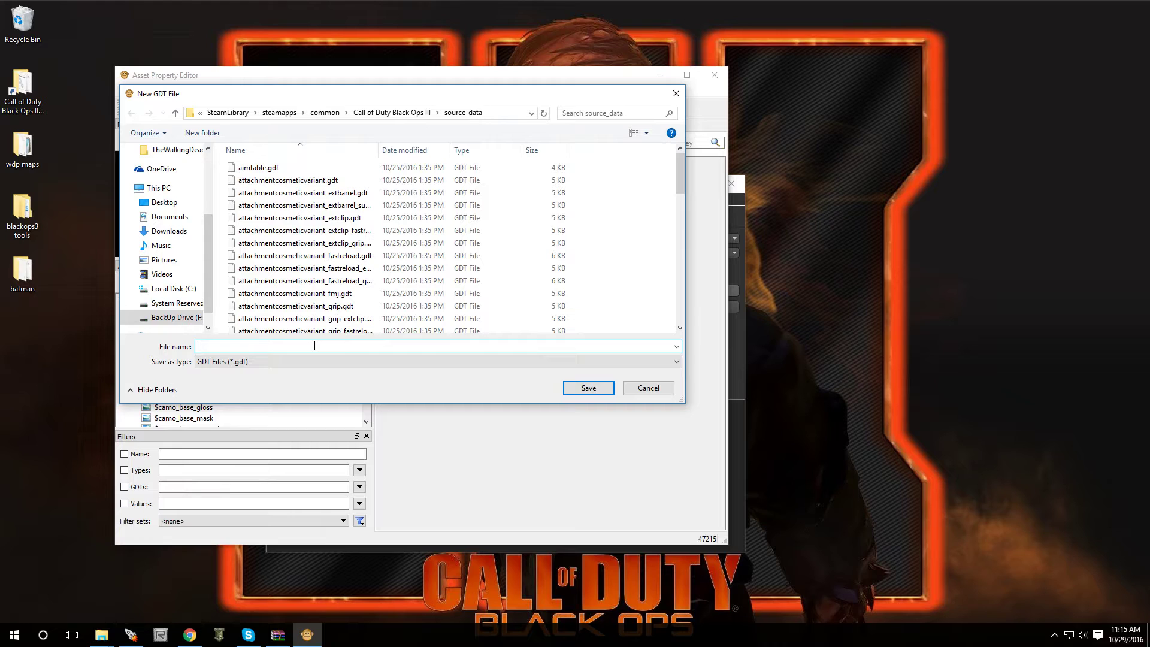
pyautogui.write('cus')
pyautogui.write('tom_models')
pyautogui.press('Return')
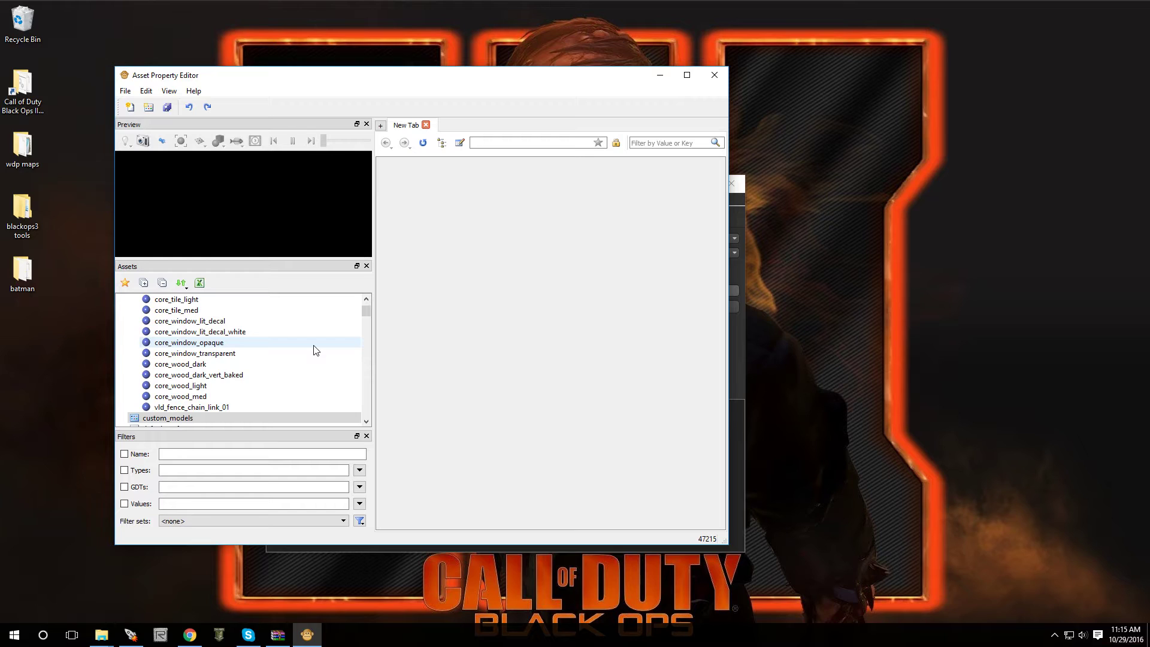
# Add a new asset named batman of type xmodel to the custom_models GDT.
pyautogui.click(185, 418)
pyautogui.scroll(-2, 186, 418)
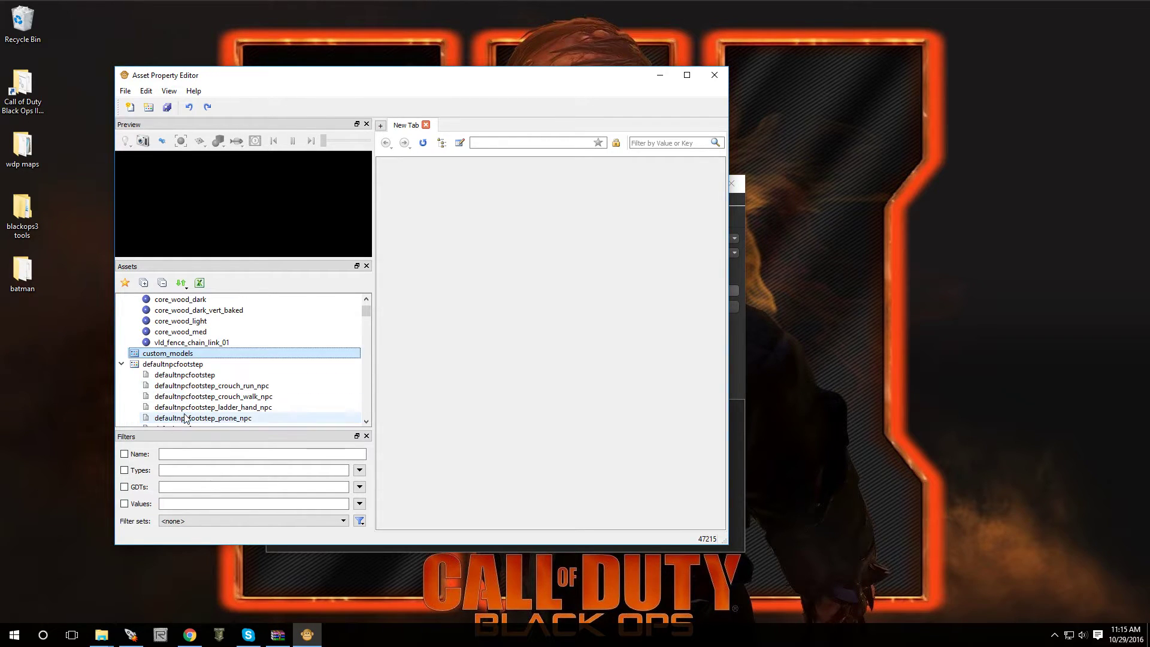
pyautogui.rightClick(150, 355)
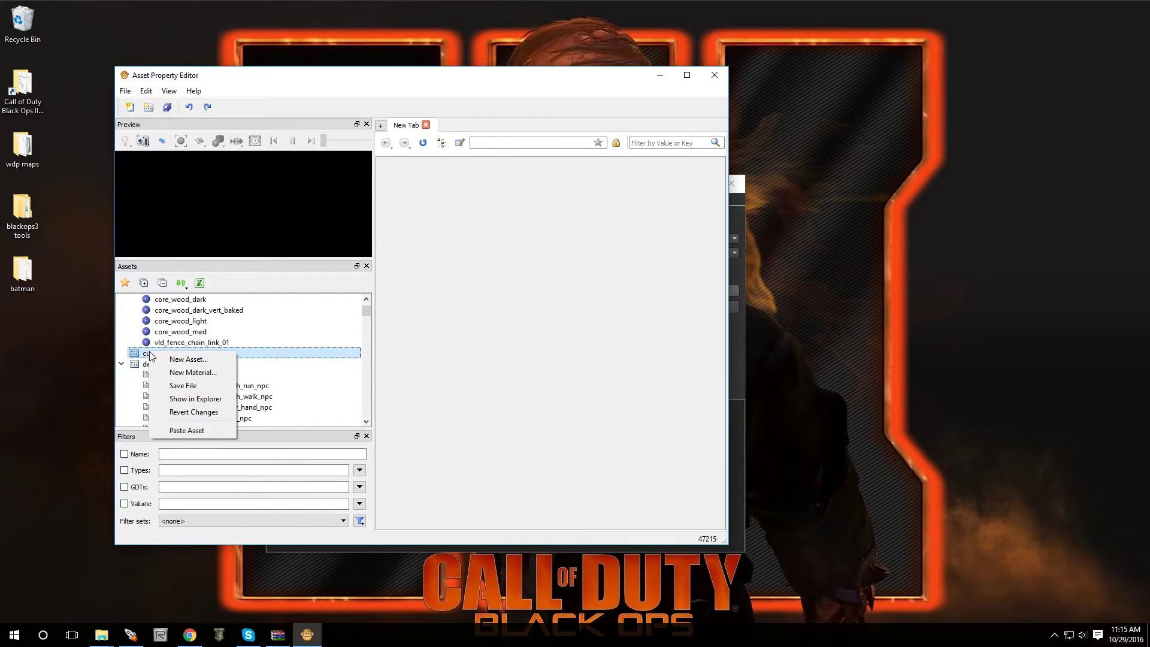
pyautogui.click(191, 361)
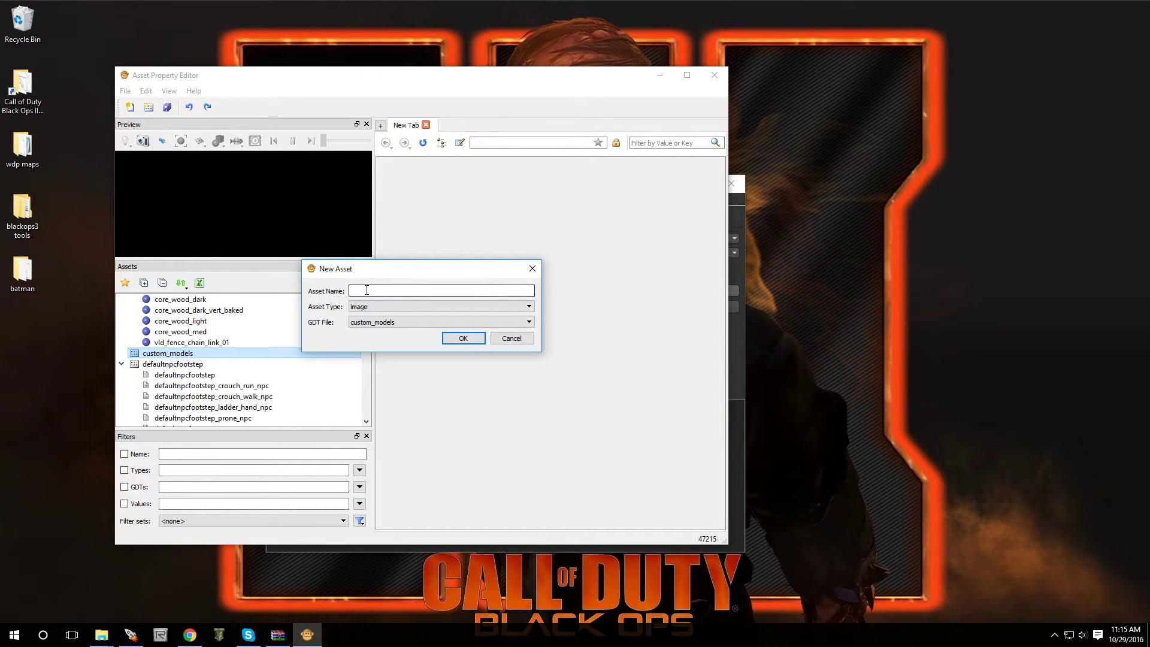
pyautogui.write('batman')
pyautogui.click(372, 307)
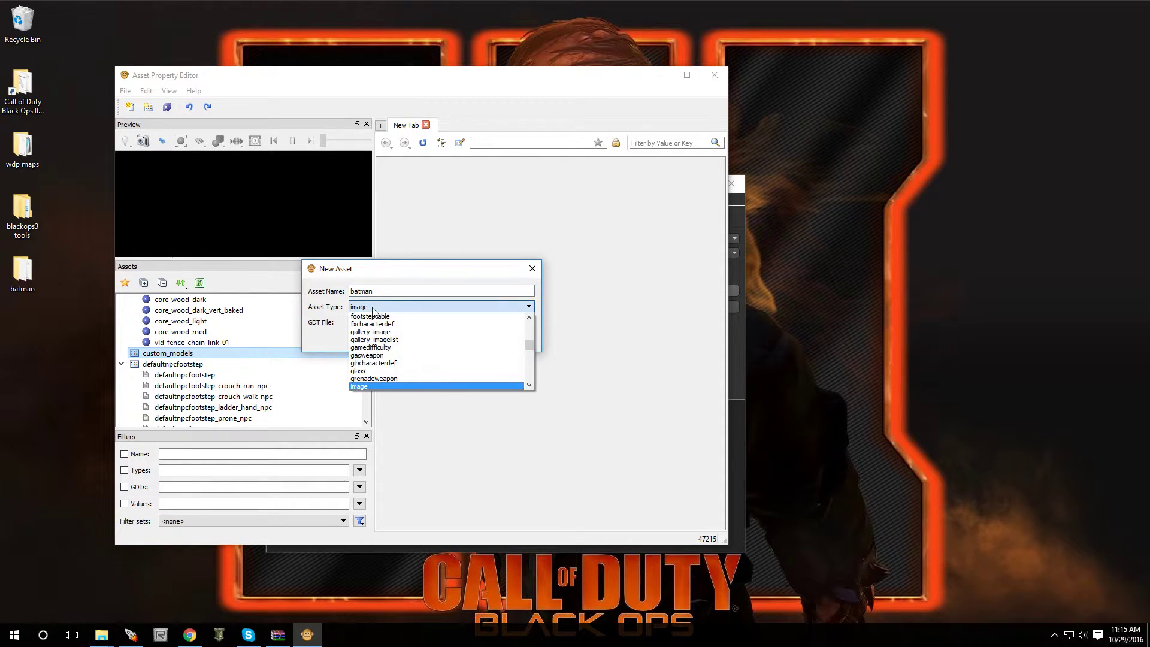
pyautogui.scroll(-12, 413, 352)
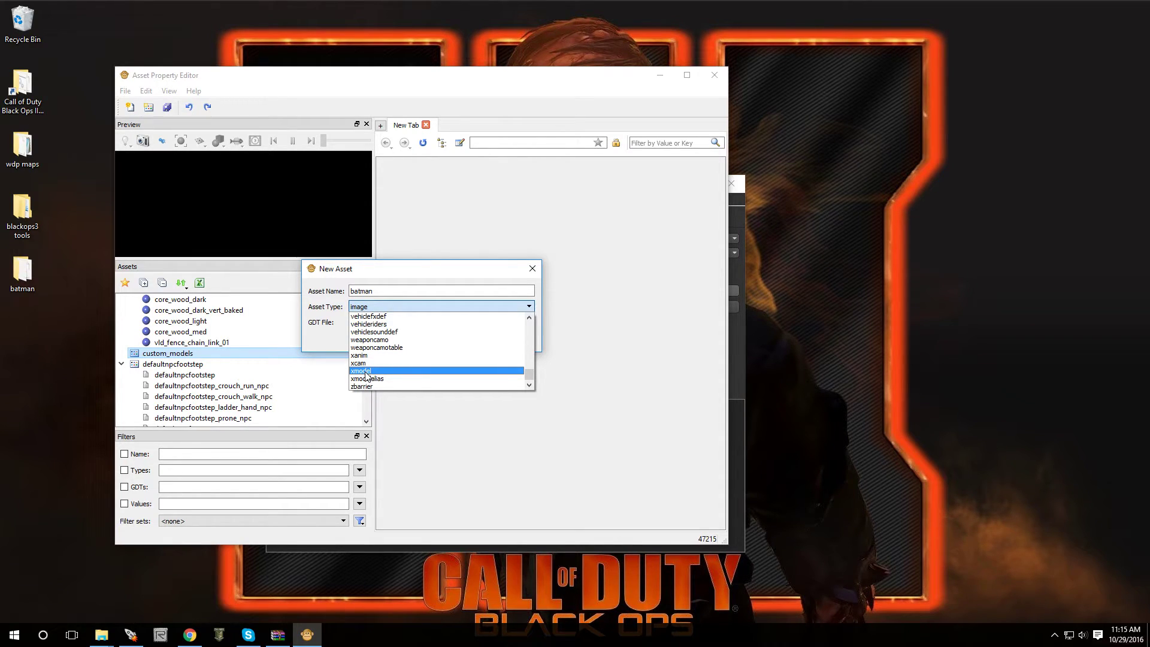
pyautogui.click(366, 372)
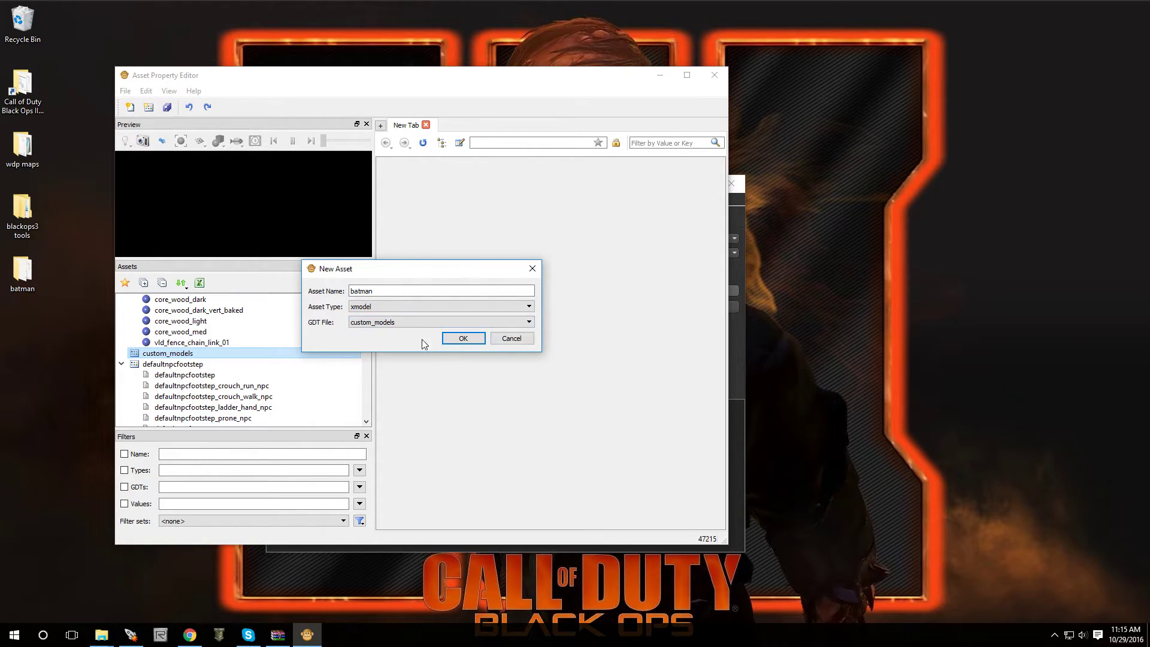
pyautogui.click(461, 338)
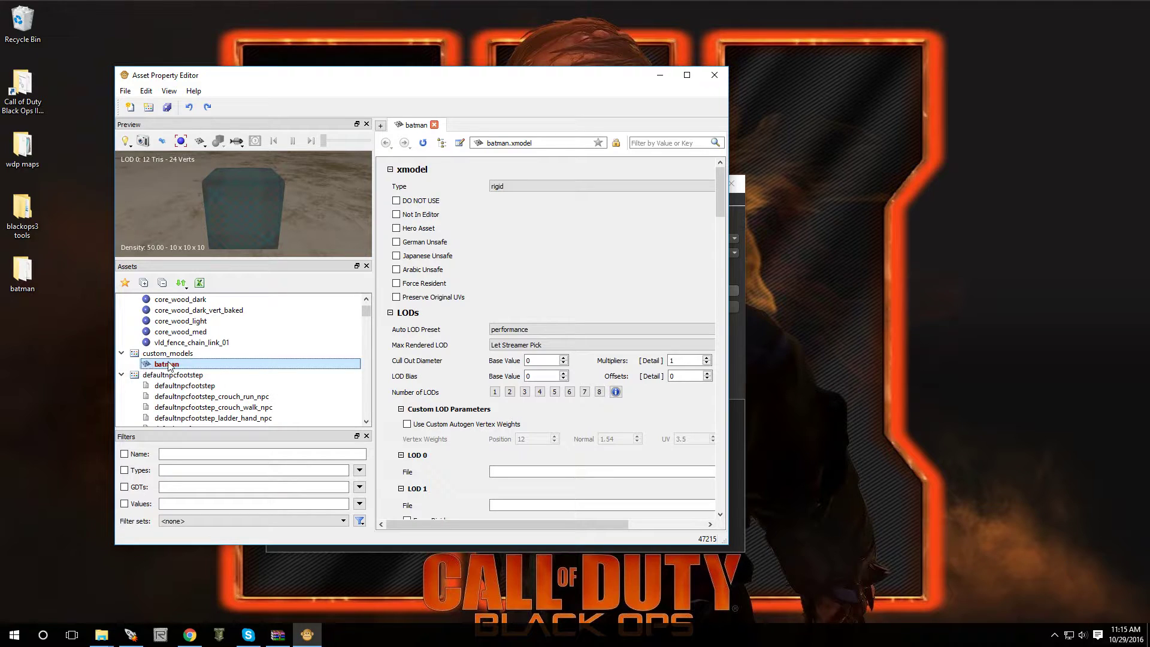
# Maximize the editor and assign batman.XMODEL_BIN from the batman folder in model_export as the LOD 0 file.
pyautogui.click(687, 75)
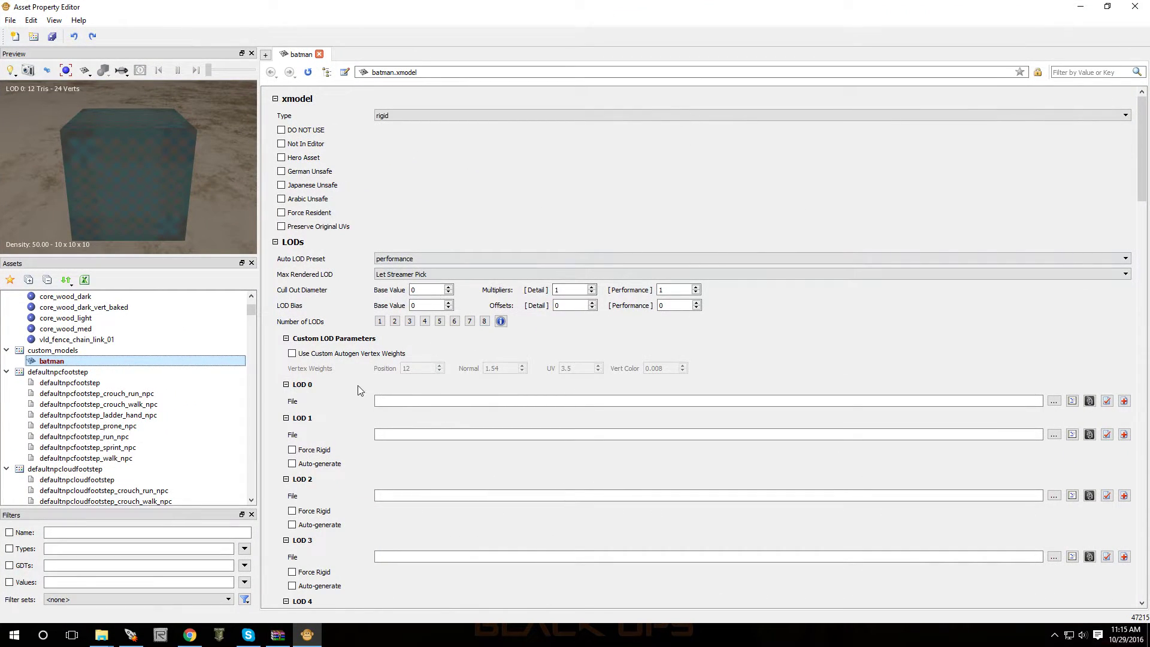
pyautogui.click(1053, 400)
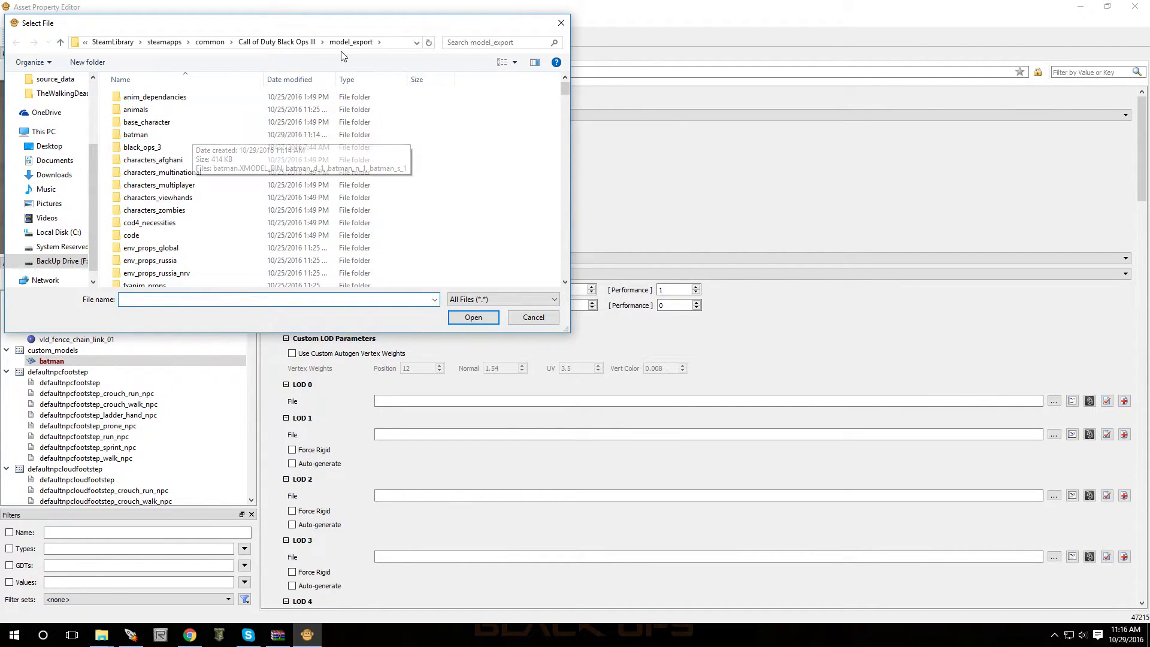
pyautogui.doubleClick(172, 135)
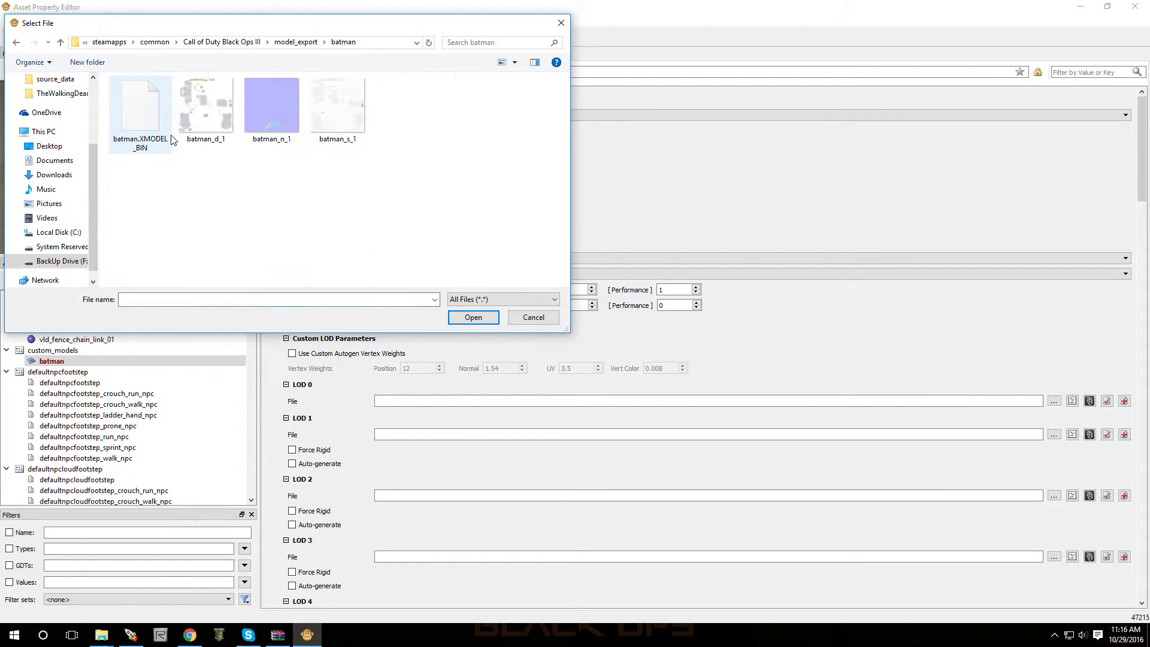
pyautogui.doubleClick(141, 120)
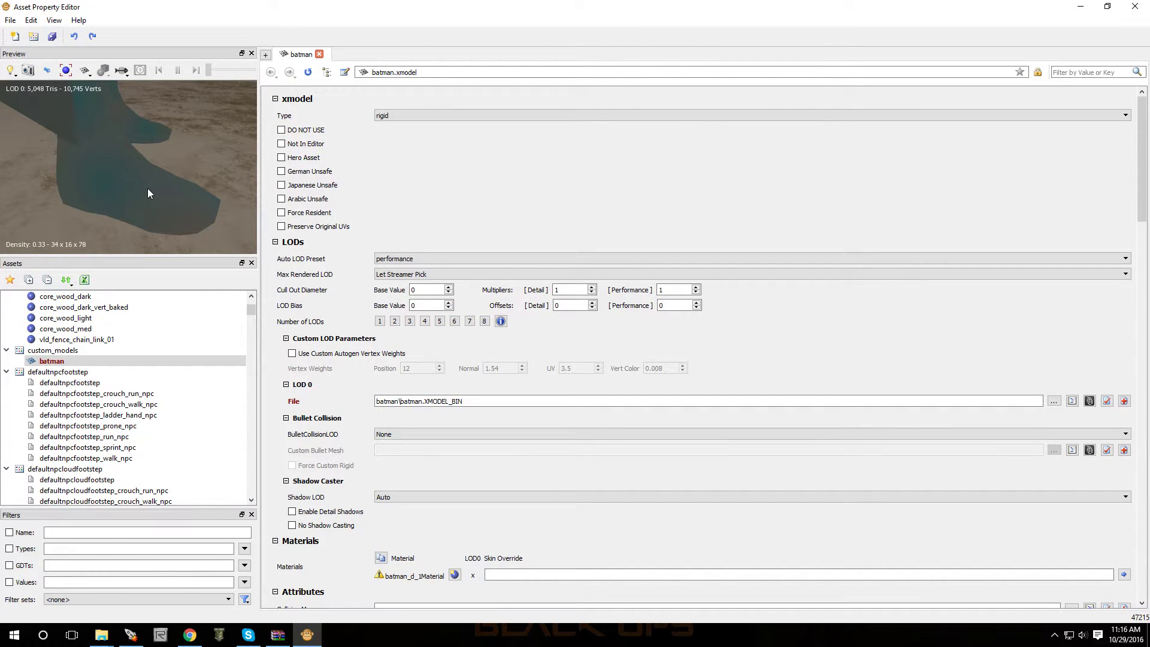
pyautogui.moveTo(148, 188); pyautogui.dragTo(147, 135, button='right')
pyautogui.moveTo(147, 188); pyautogui.dragTo(167, 176)
pyautogui.moveTo(166, 175); pyautogui.dragTo(166, 237, button='middle')
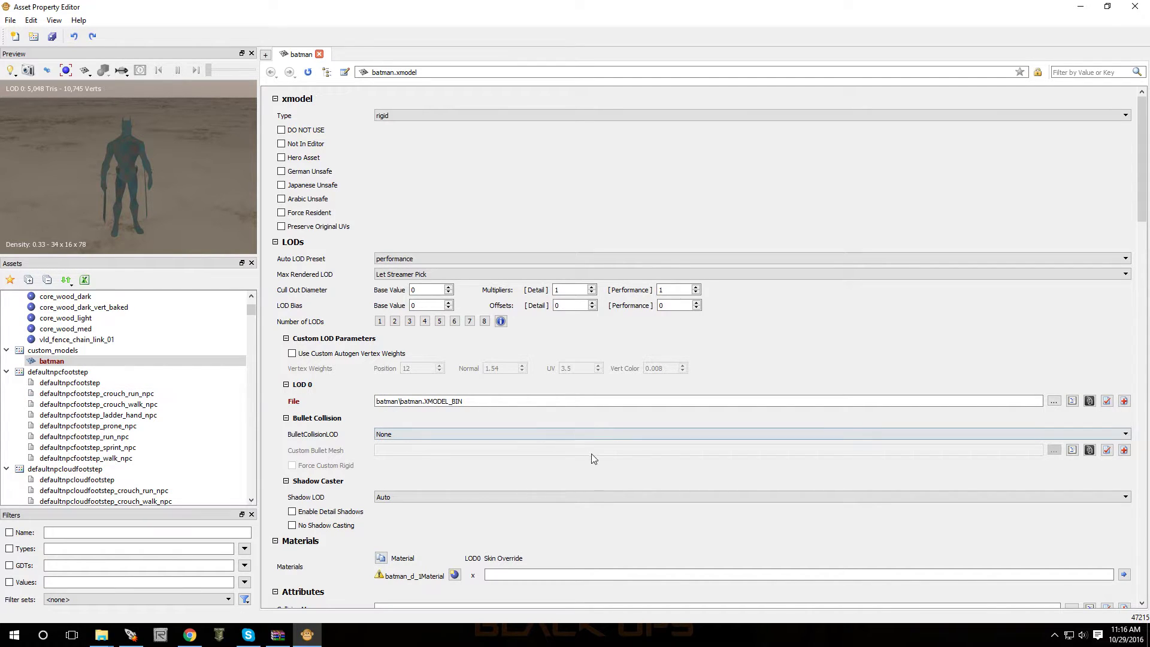
# Create the batman_d_1Material material asset in custom_models for the model and set its material type to lit.
pyautogui.scroll(-3, 503, 489)
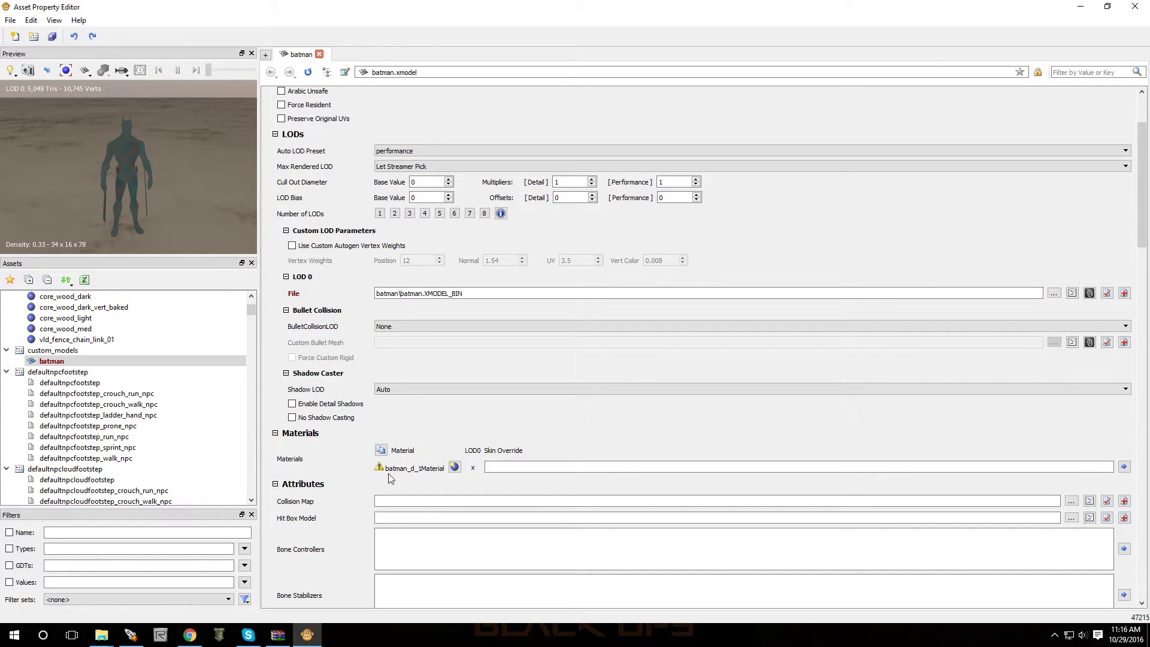
pyautogui.click(454, 468)
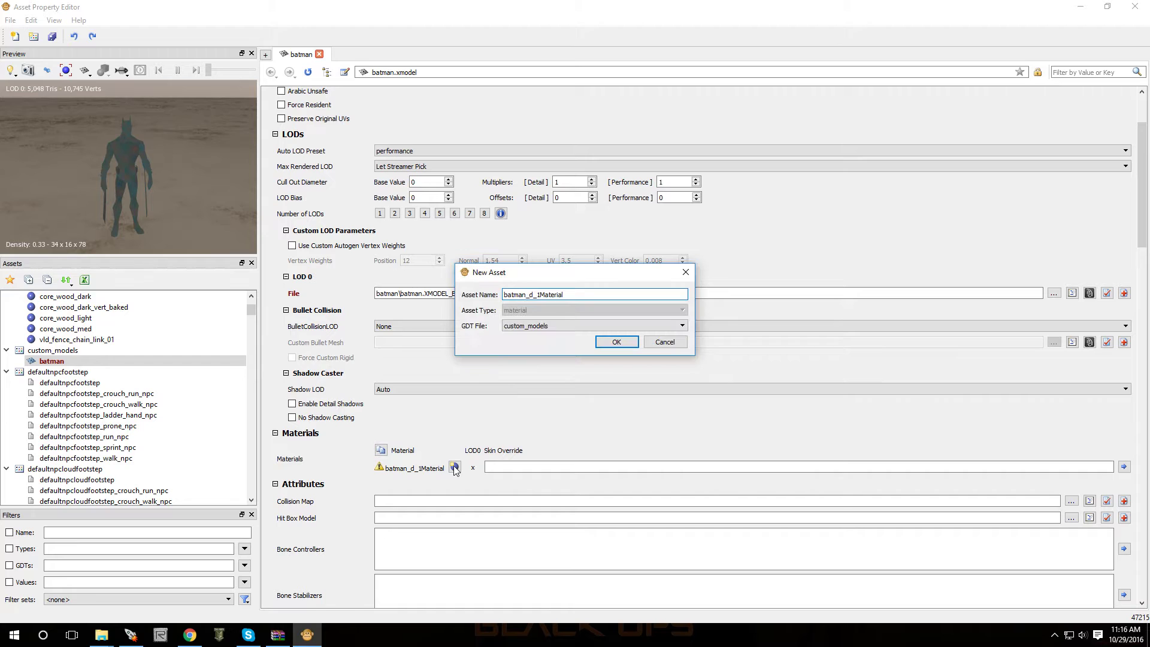
pyautogui.click(606, 342)
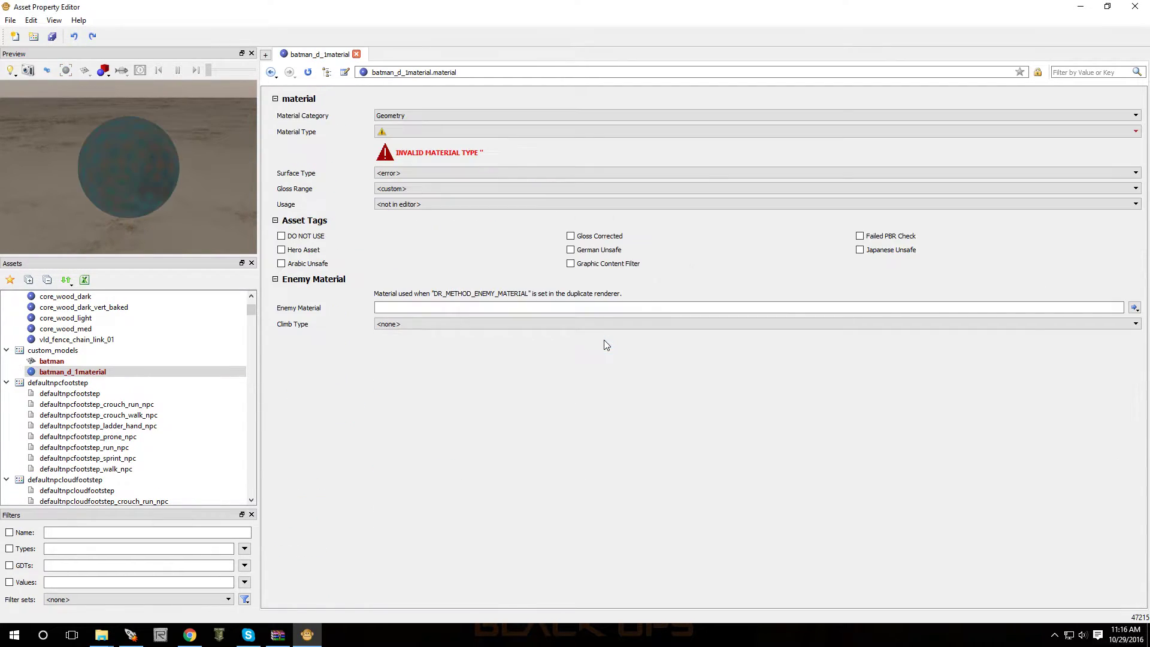
pyautogui.click(381, 133)
pyautogui.scroll(20, 400, 186)
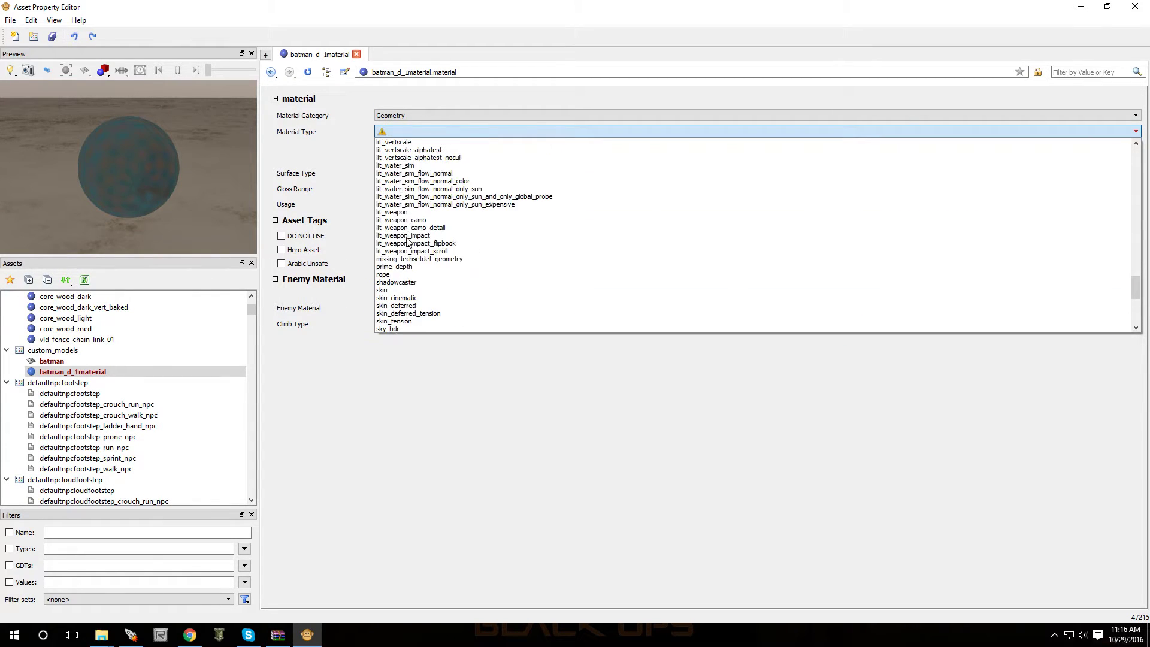
pyautogui.scroll(20, 407, 241)
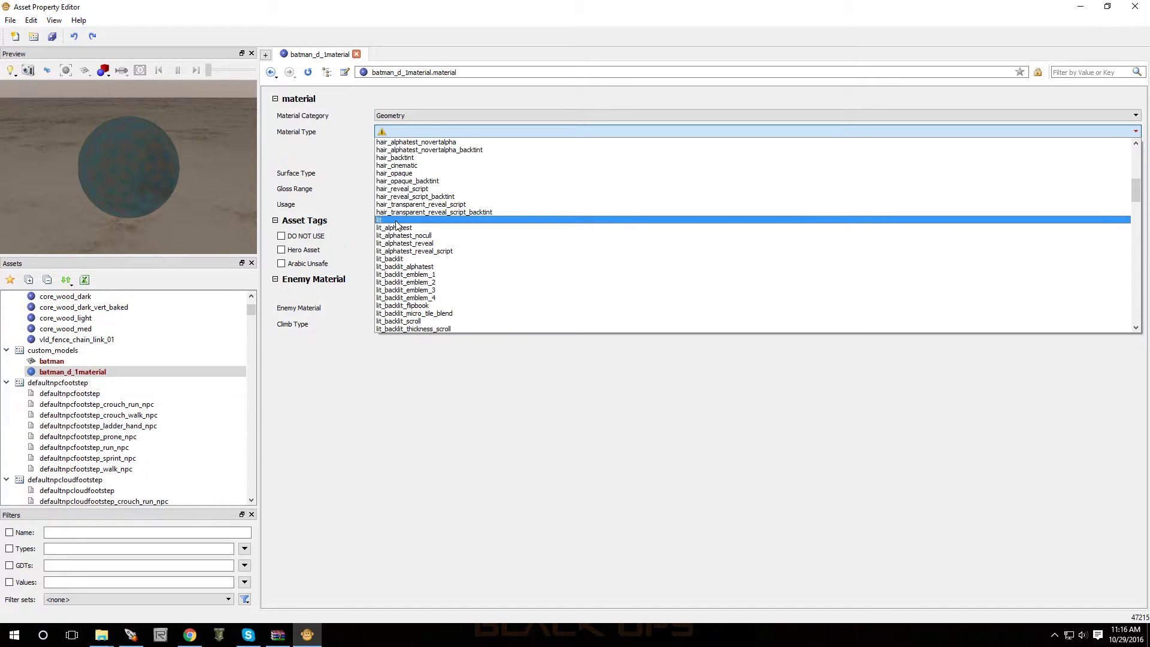
pyautogui.click(396, 221)
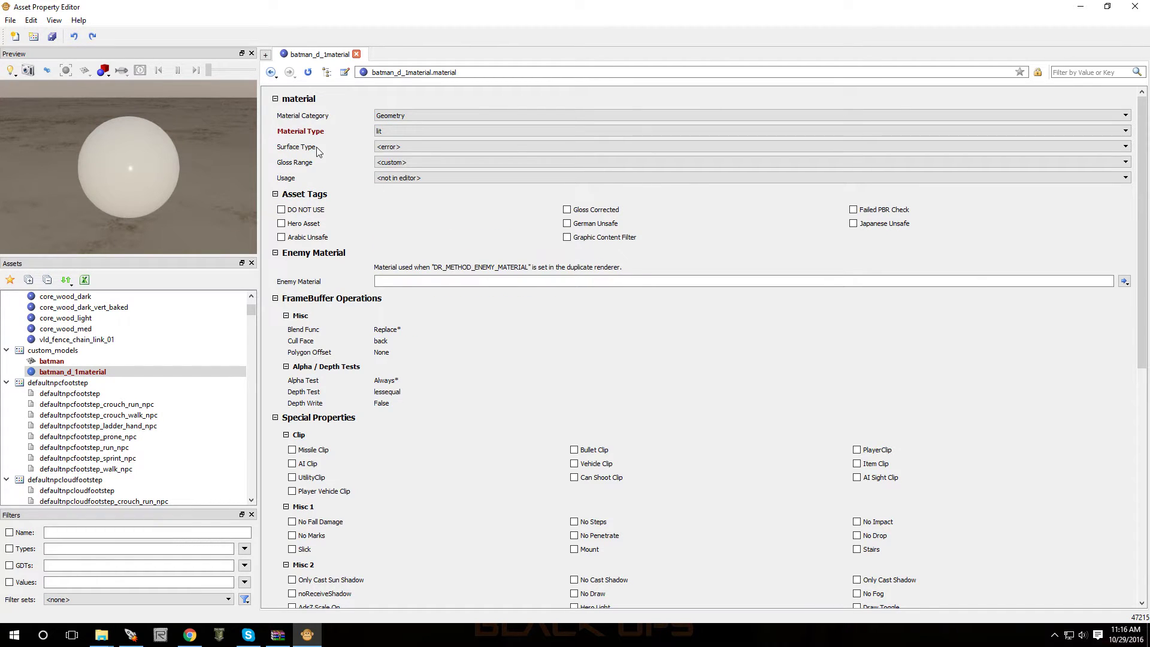
# Set the material's surface type to player and its gloss range to <full>.
pyautogui.click(416, 148)
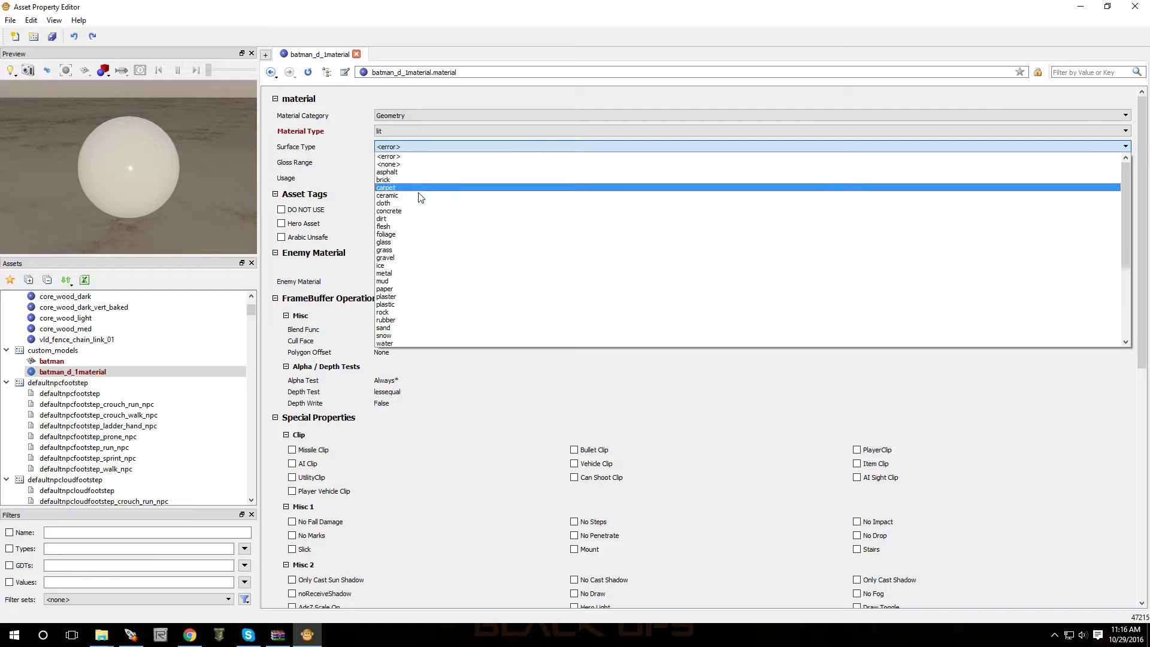
pyautogui.scroll(-5, 429, 309)
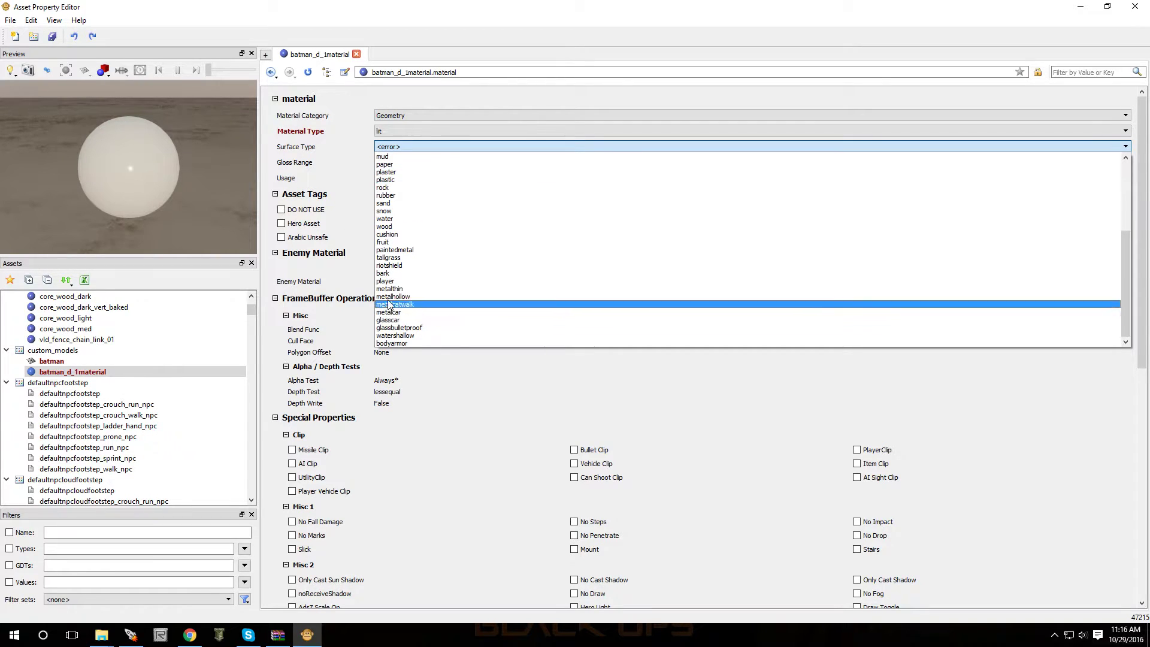
pyautogui.click(398, 281)
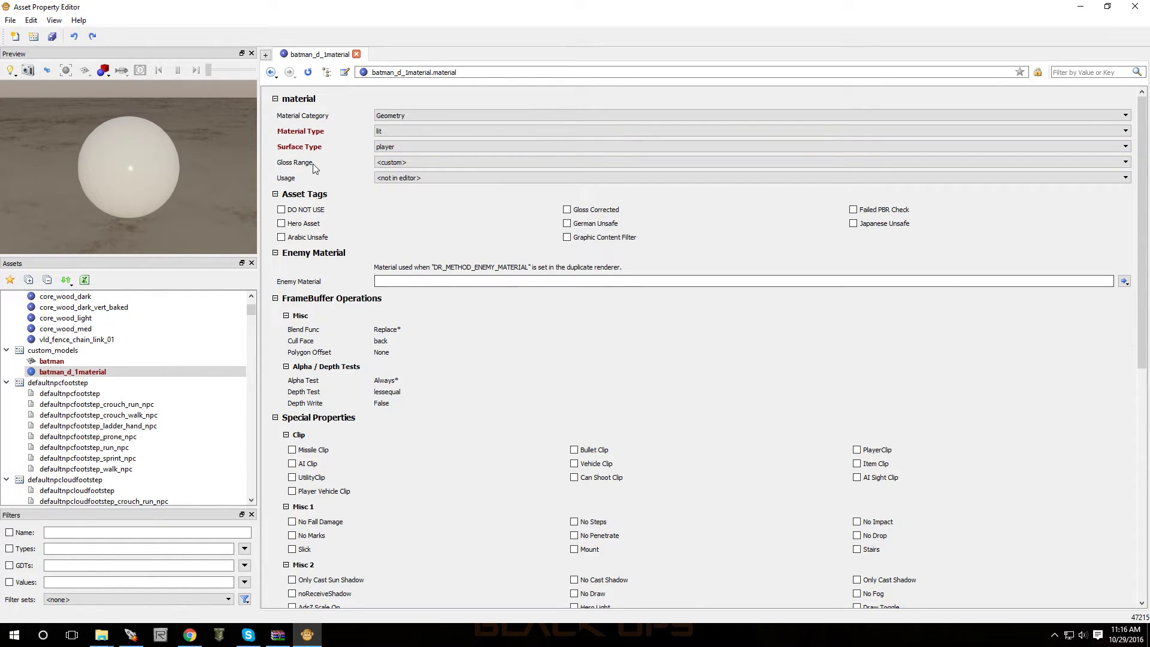
pyautogui.click(395, 163)
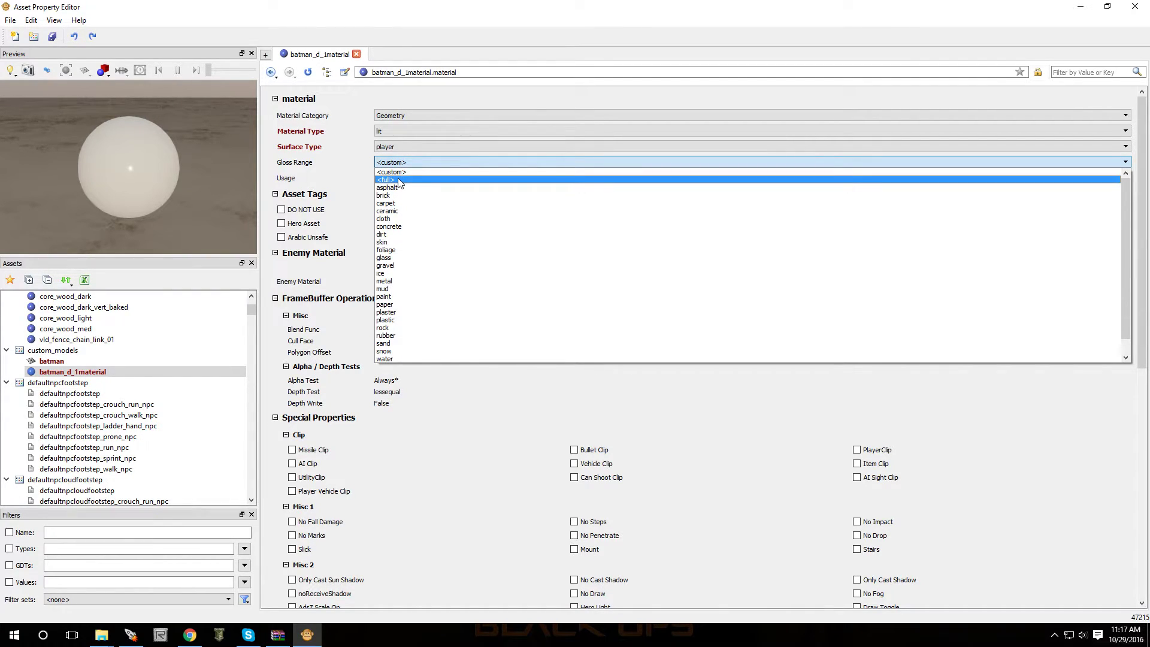
pyautogui.click(400, 179)
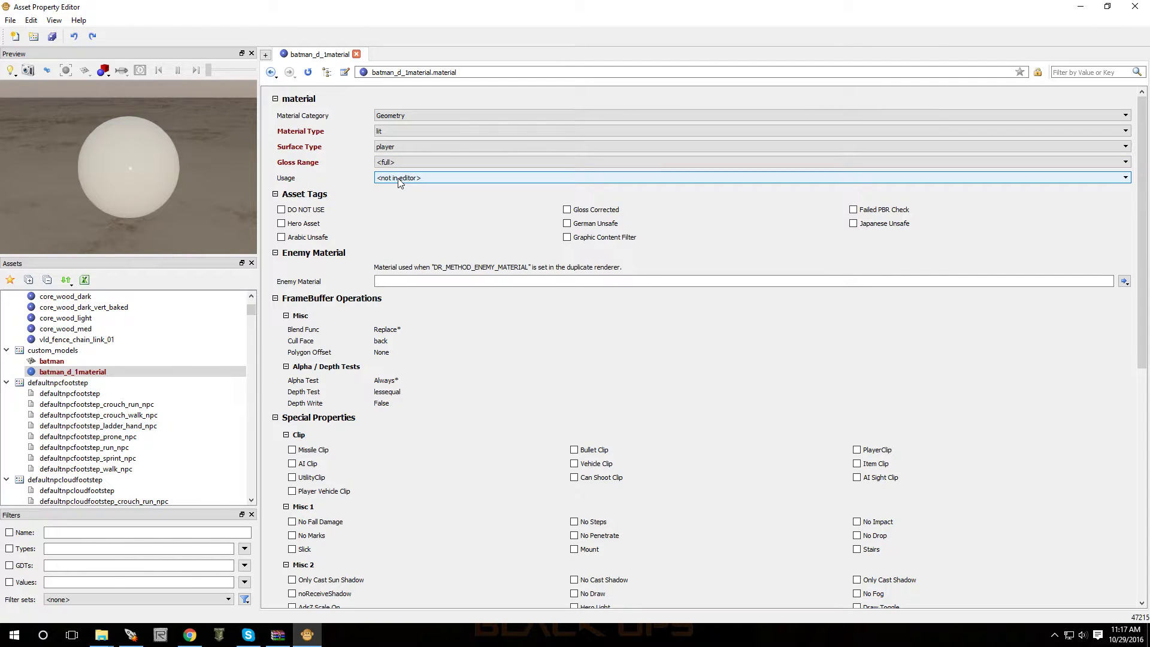
# Create the image asset i_batman_d_1material_c in custom_models for the material's color map.
pyautogui.scroll(-10, 519, 359)
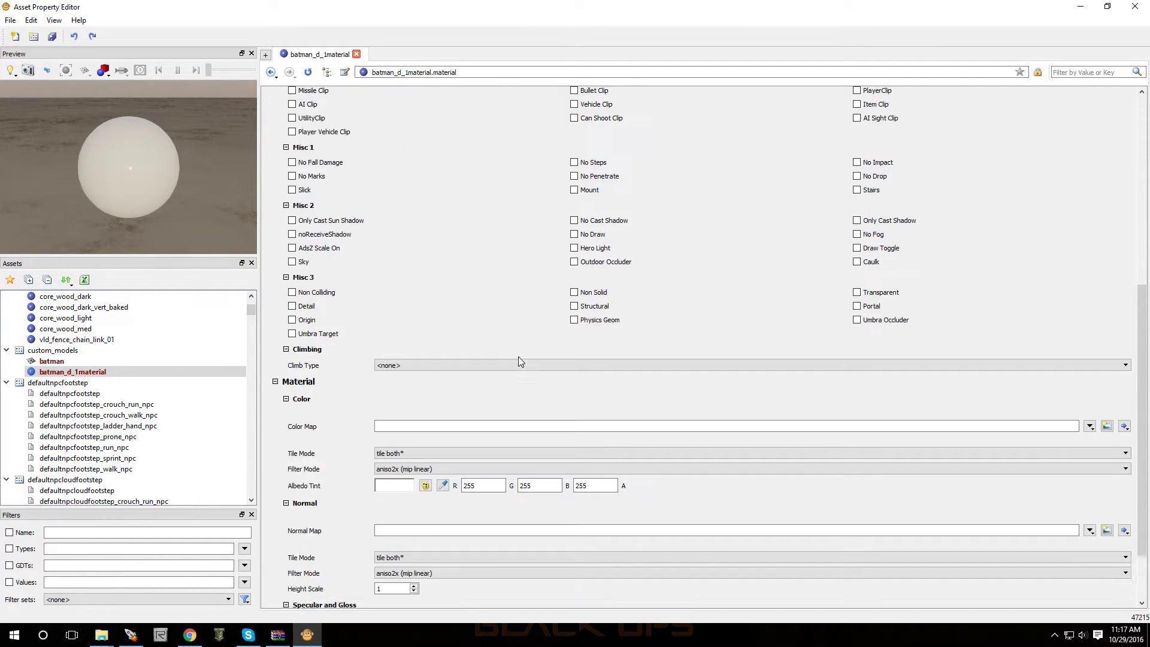
pyautogui.scroll(-2, 518, 362)
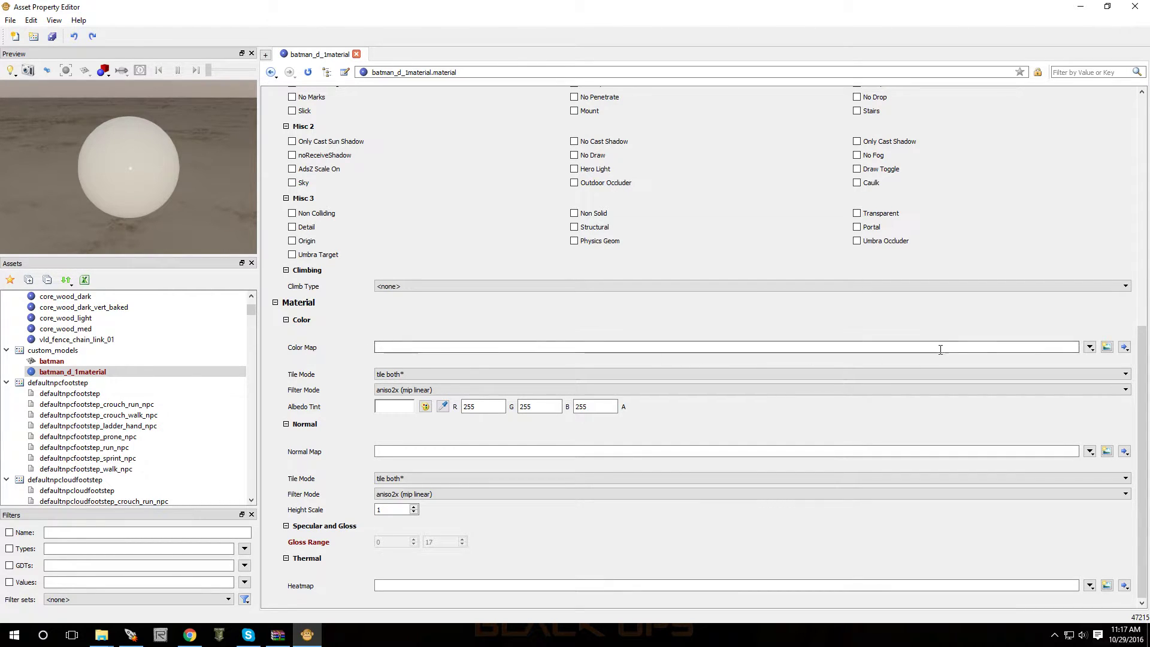
pyautogui.click(1107, 348)
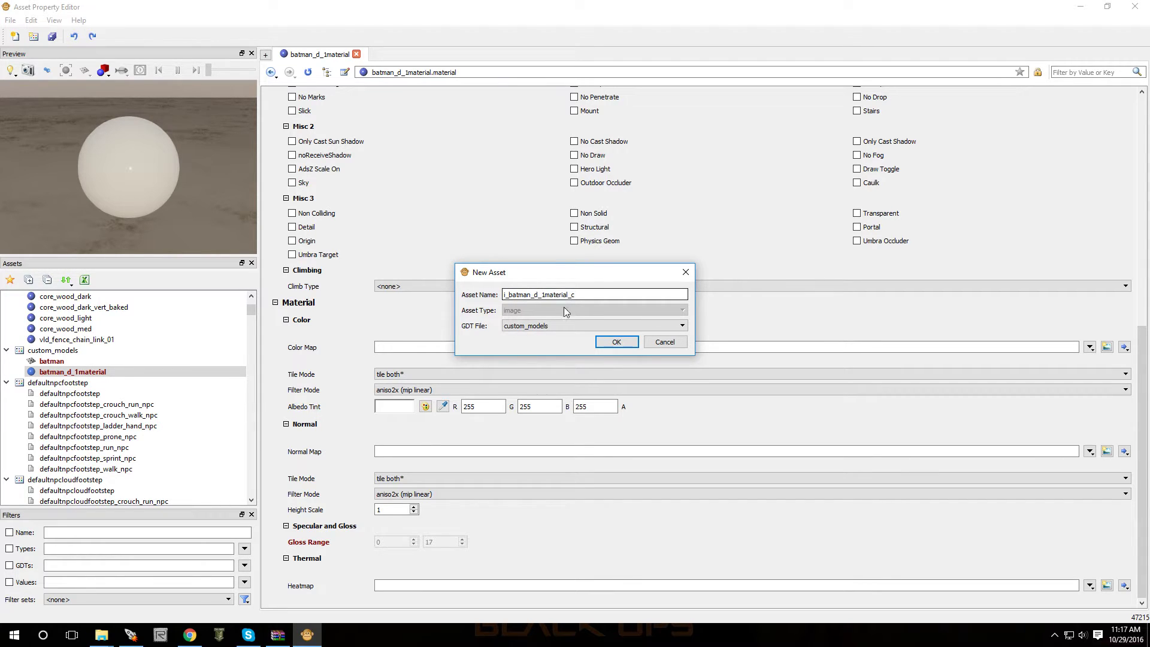
pyautogui.click(616, 341)
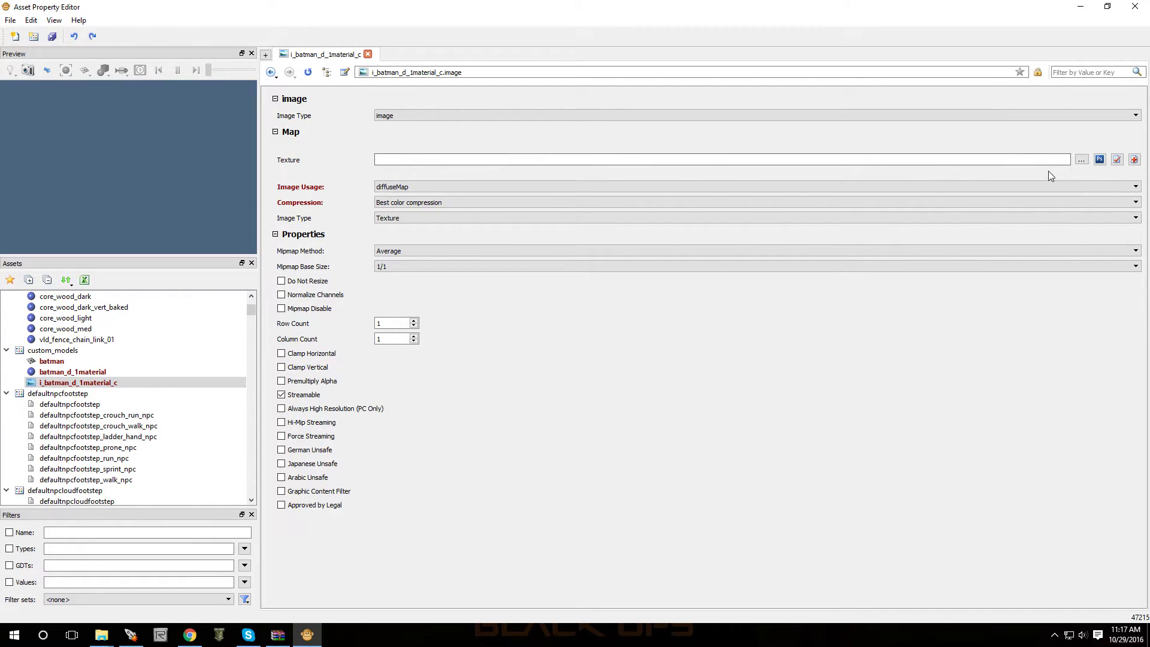
# Assign batman_d_1 as the color image's texture and return to the batman xmodel.
pyautogui.click(1081, 160)
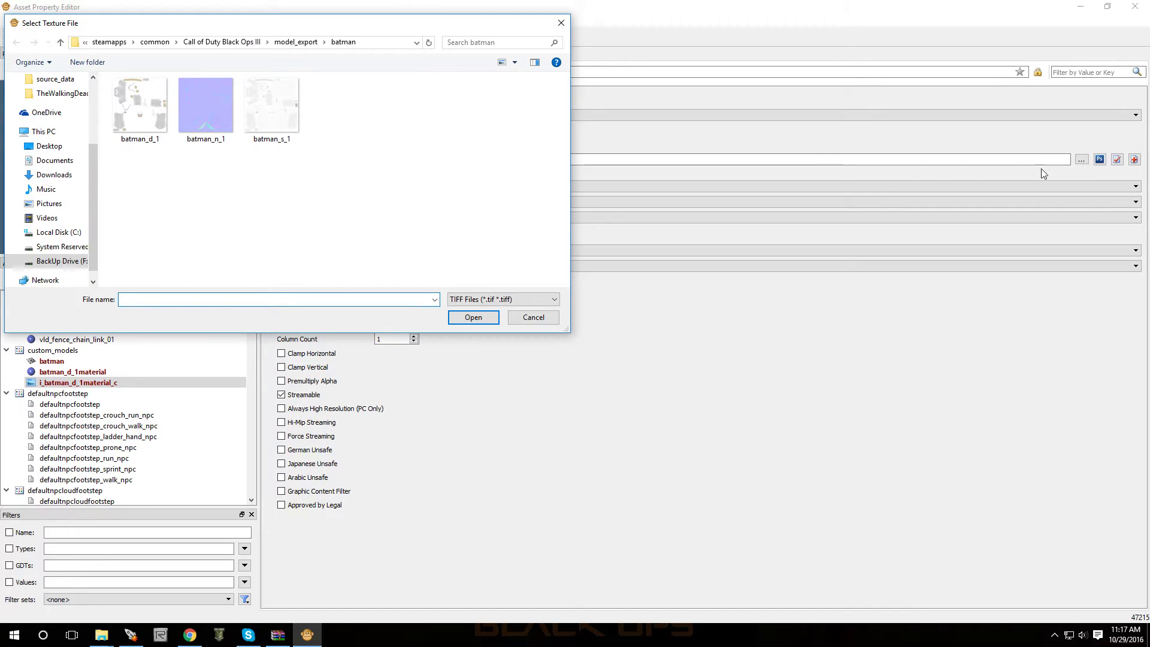
pyautogui.click(133, 118)
pyautogui.doubleClick(133, 117)
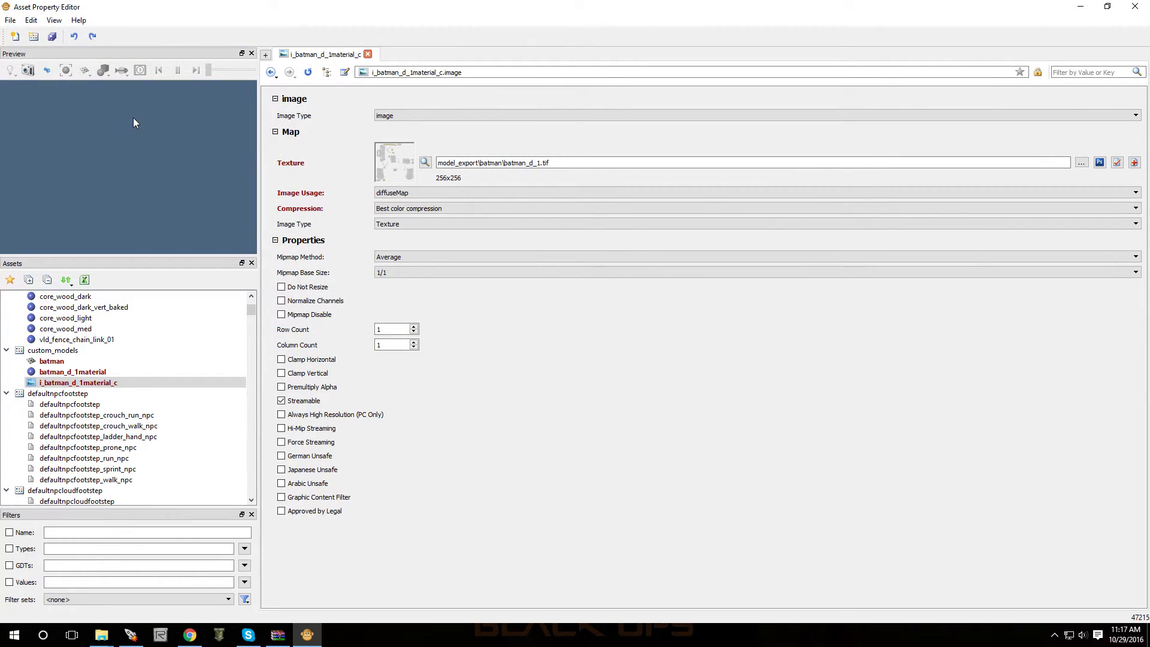
pyautogui.click(51, 361)
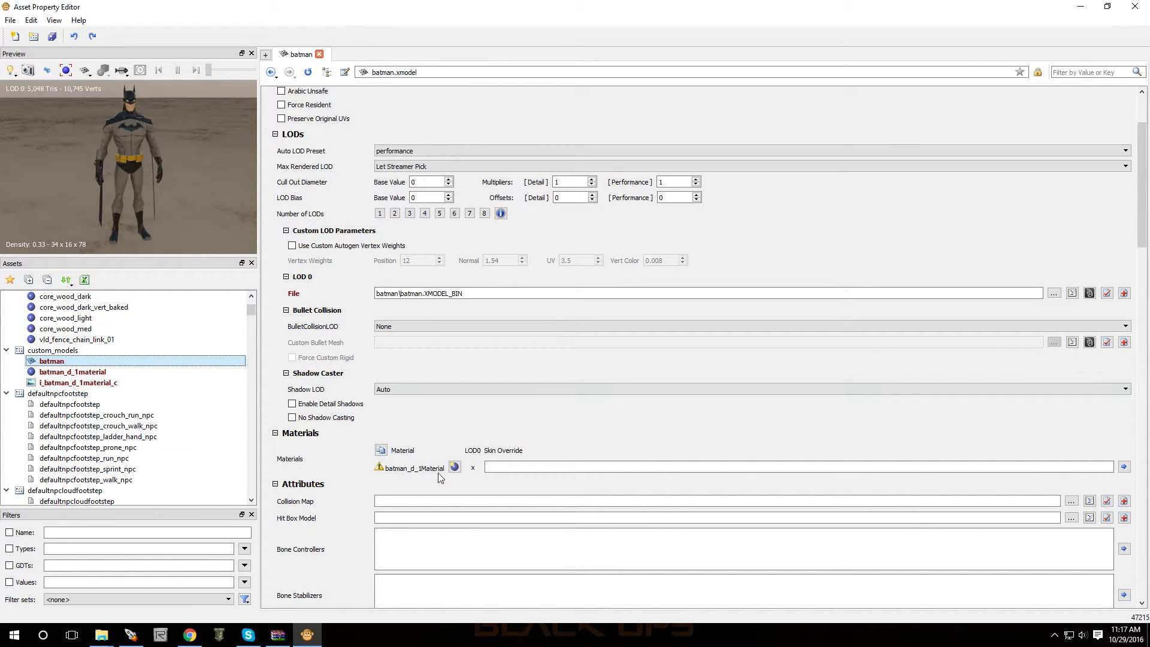
# Create the image asset i_batman_d_1material_n in custom_models for the normal map of the batman_d_1material material.
pyautogui.click(90, 372)
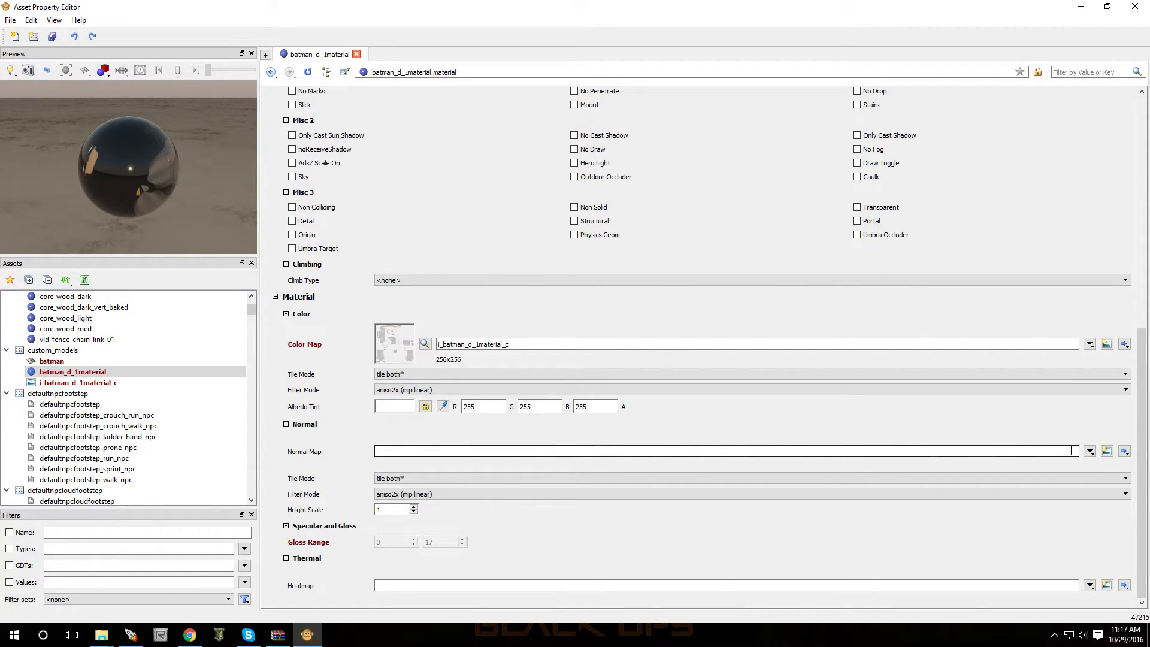
pyautogui.click(1106, 451)
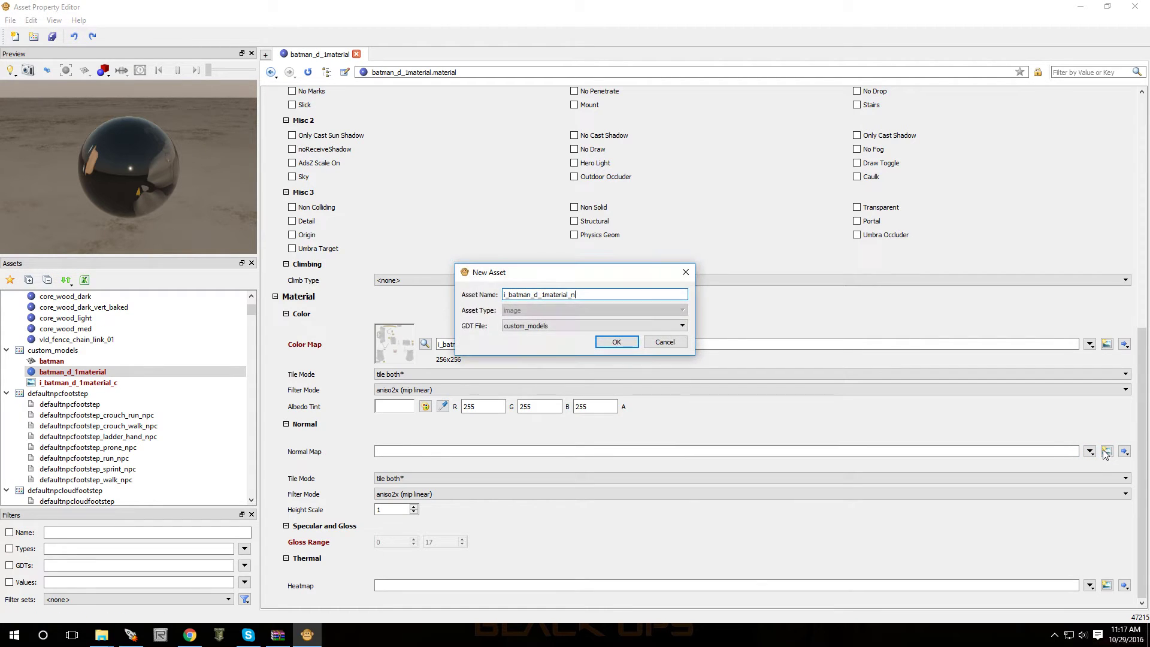
pyautogui.click(616, 343)
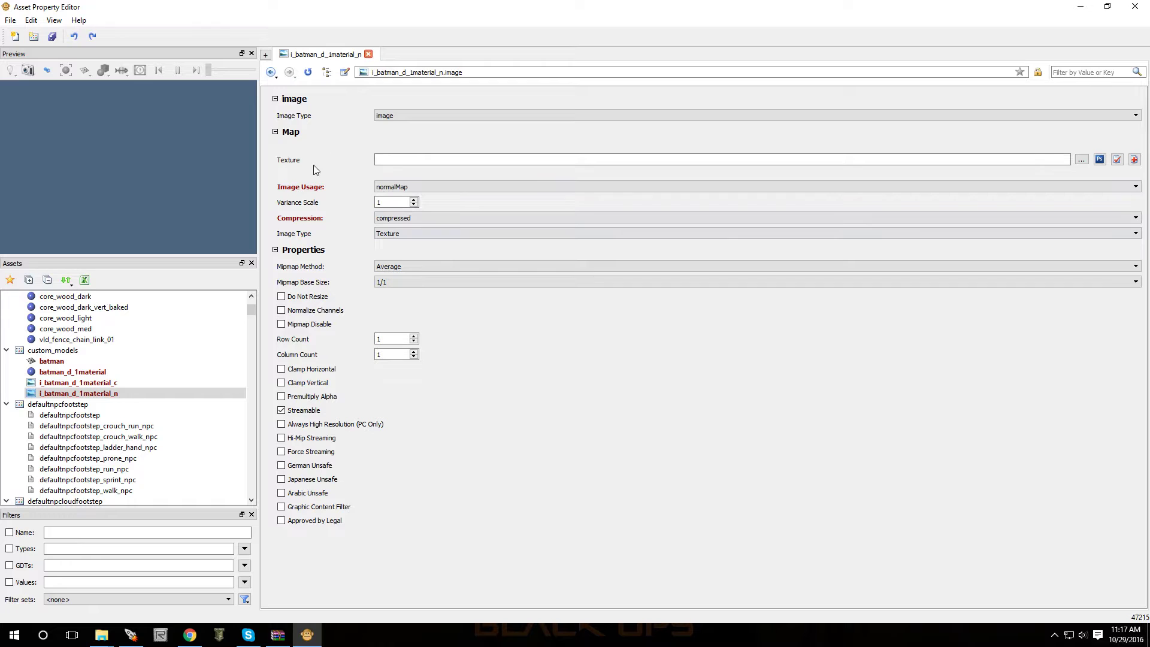
# Assign batman_n_1 as the normal map image's texture, keeping its compression set to compressed.
pyautogui.click(1081, 159)
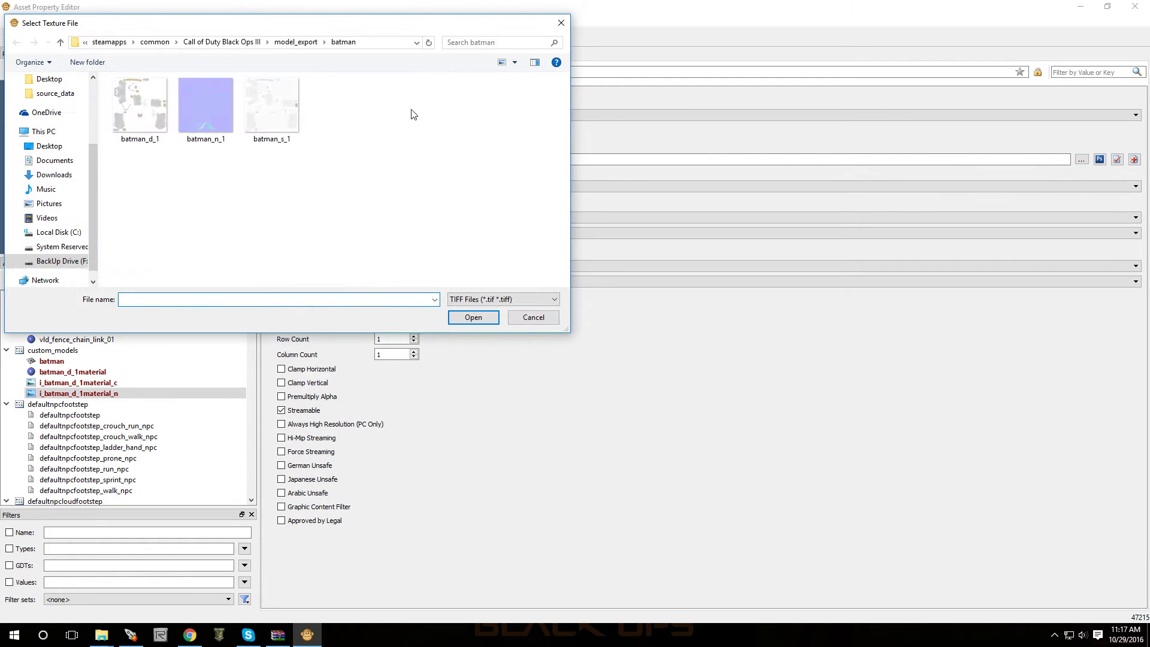
pyautogui.doubleClick(196, 99)
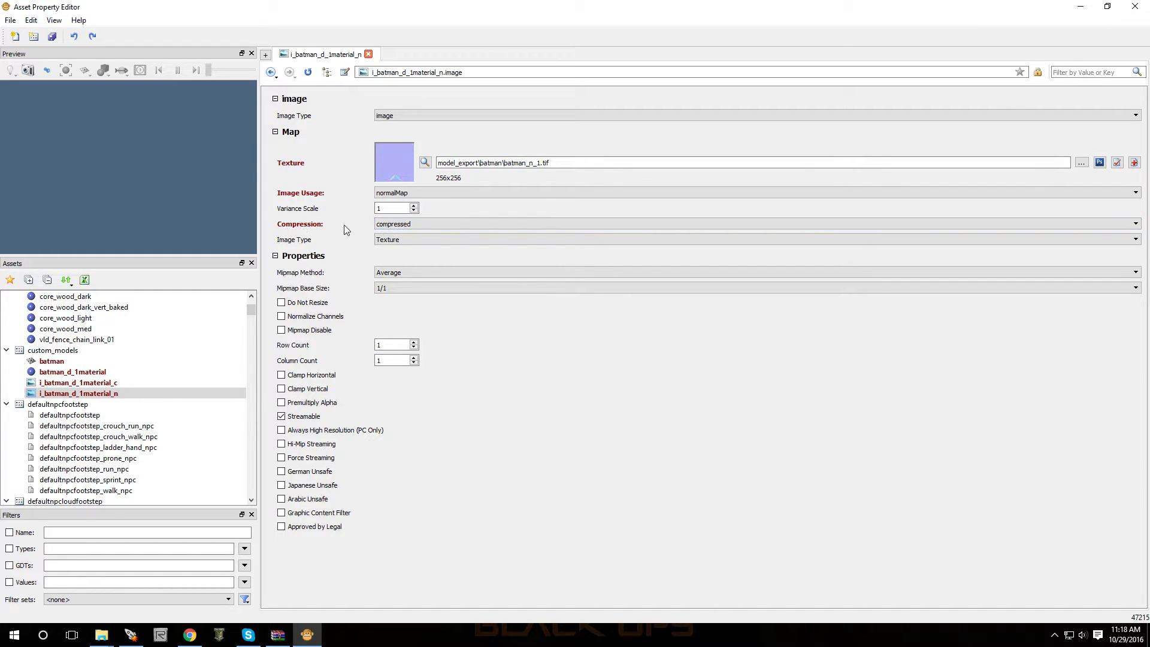
pyautogui.click(421, 226)
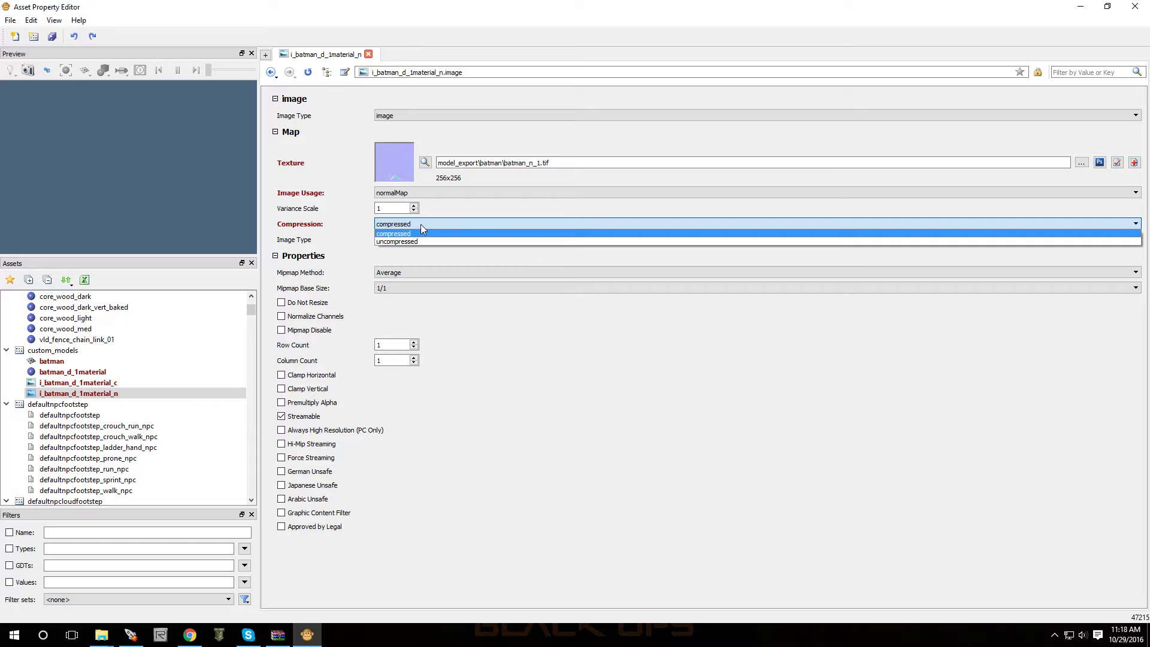
pyautogui.click(420, 224)
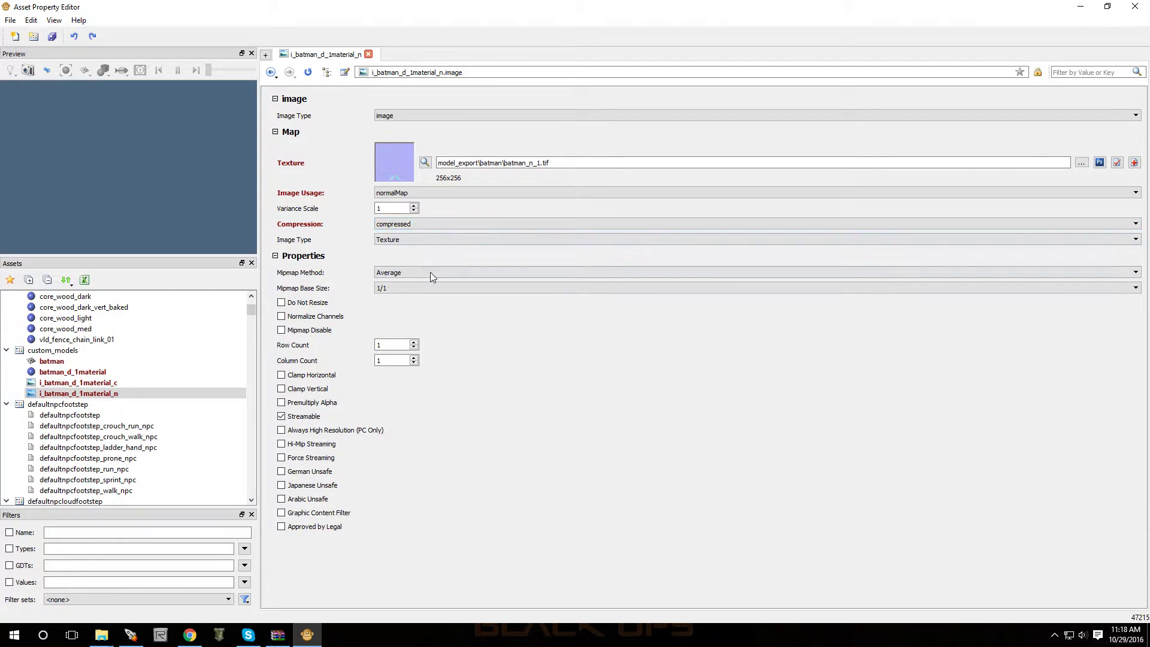
# Try to create the batman_d_1Material material again in custom_models from the batman xmodel's materials list.
pyautogui.click(50, 363)
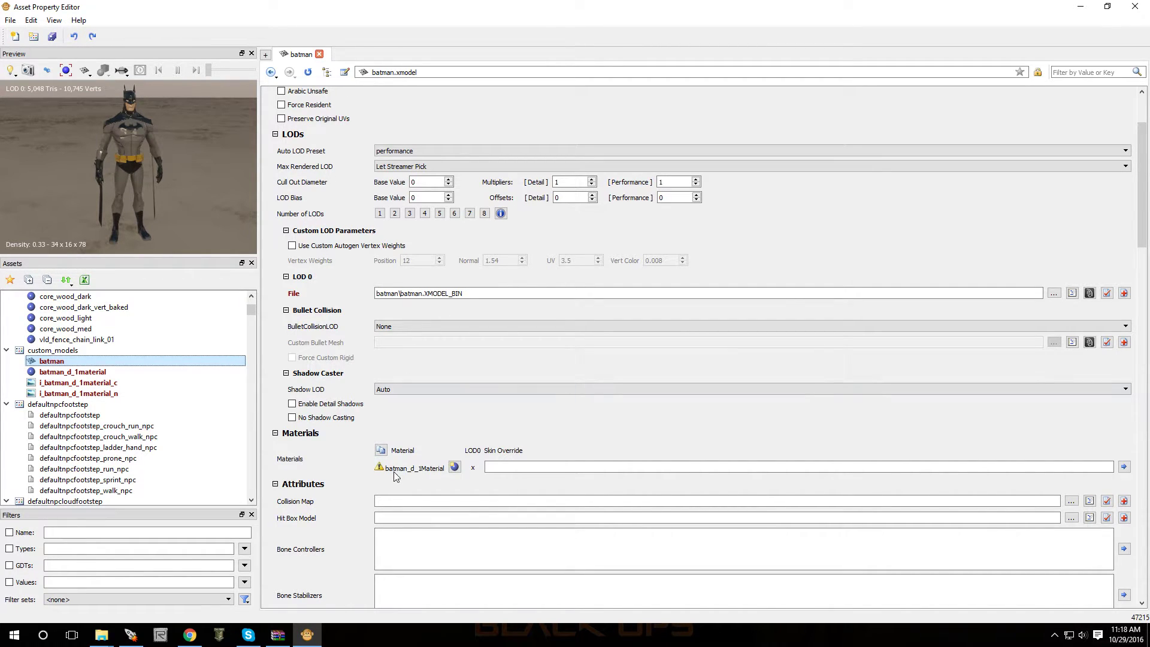
pyautogui.click(455, 467)
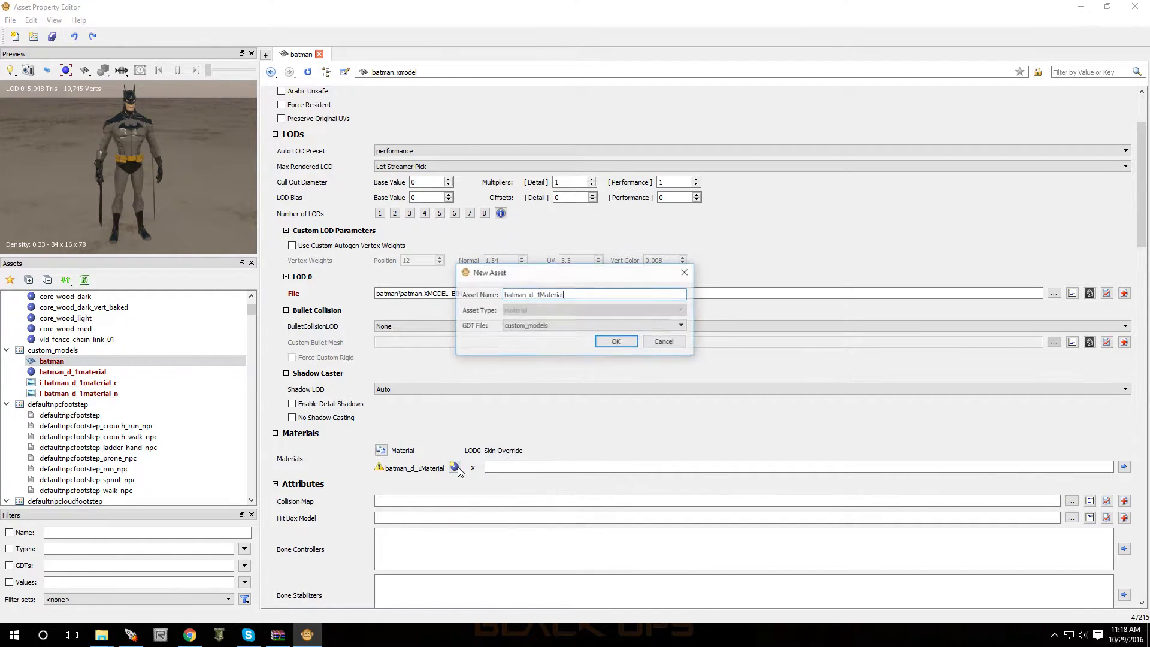
pyautogui.click(616, 342)
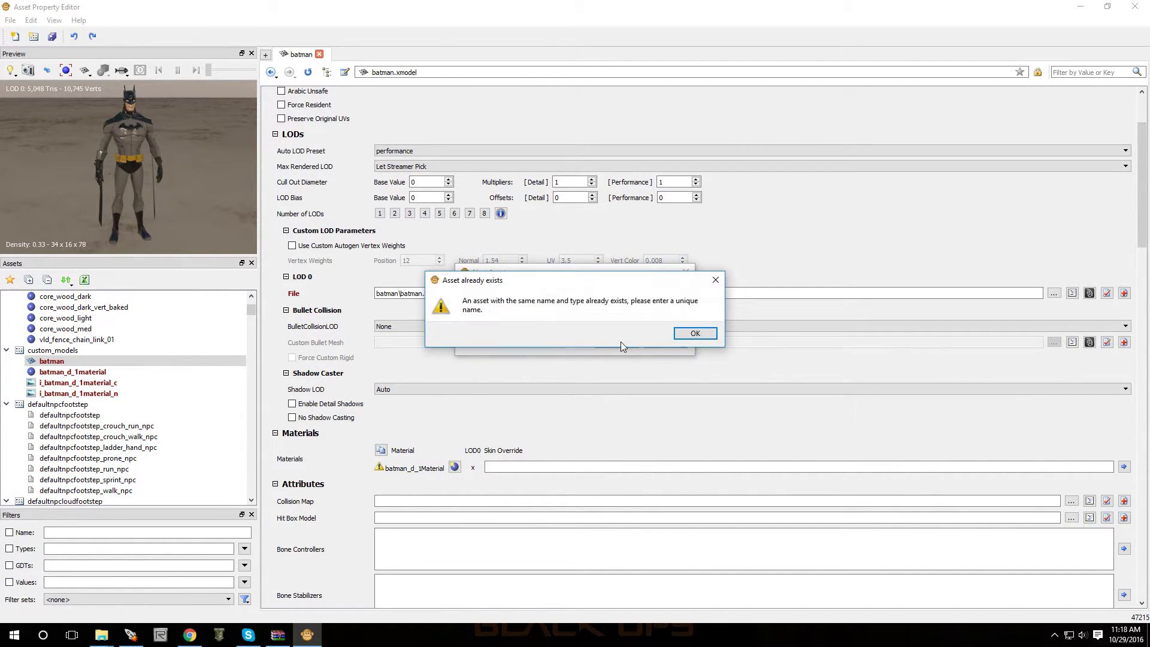
pyautogui.click(693, 333)
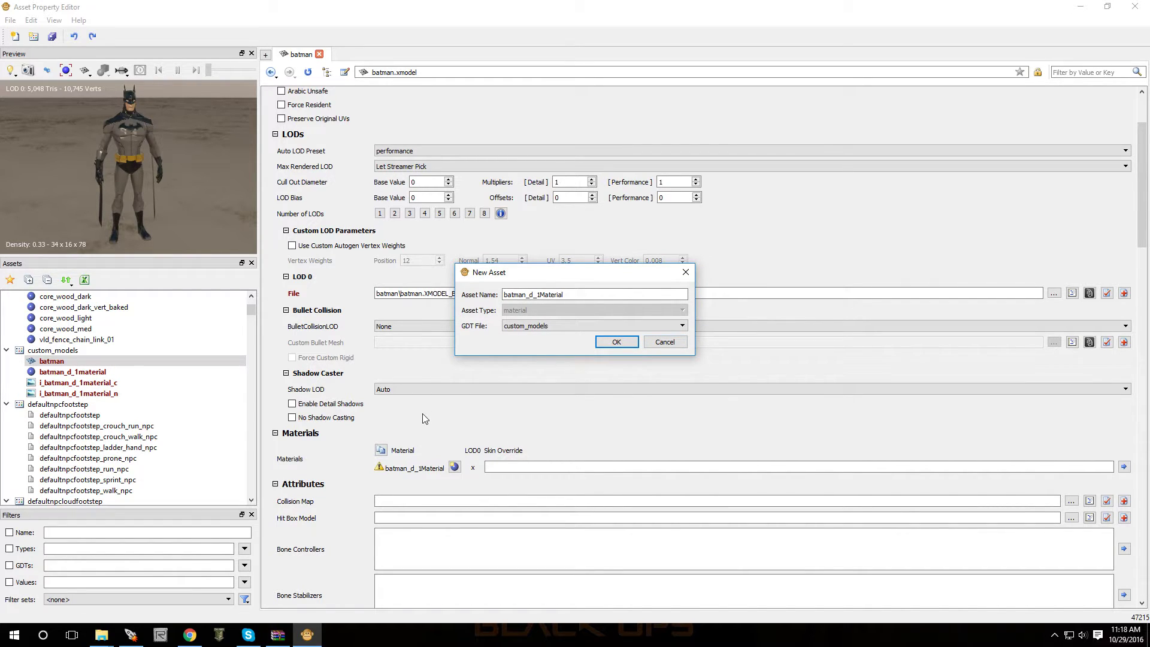
pyautogui.click(72, 380)
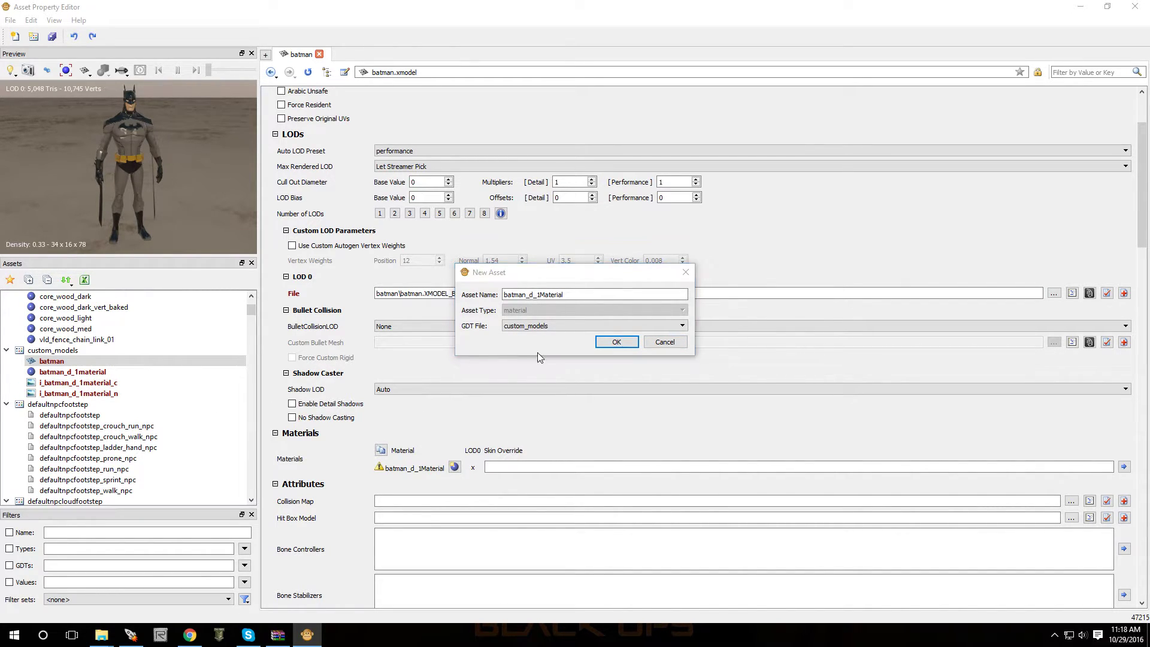
pyautogui.click(679, 344)
# Create the image asset i_batman_d_1material in custom_models for the material's heatmap and assign batman_s_1 as its texture.
pyautogui.click(71, 382)
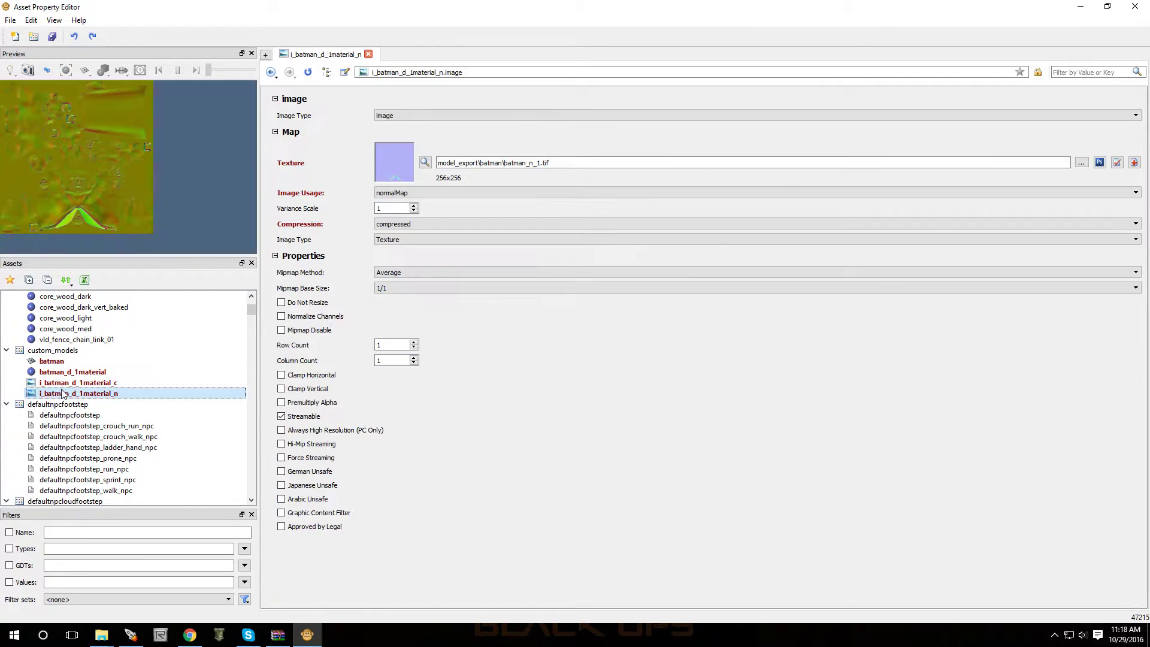
pyautogui.click(71, 372)
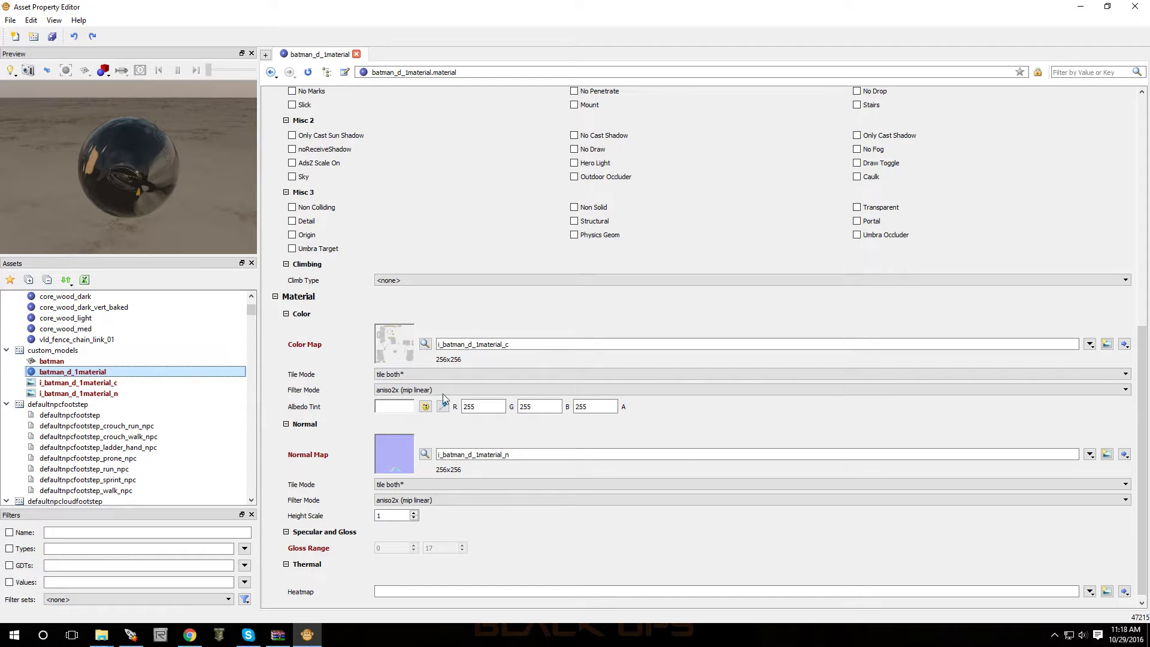
pyautogui.scroll(-1, 687, 441)
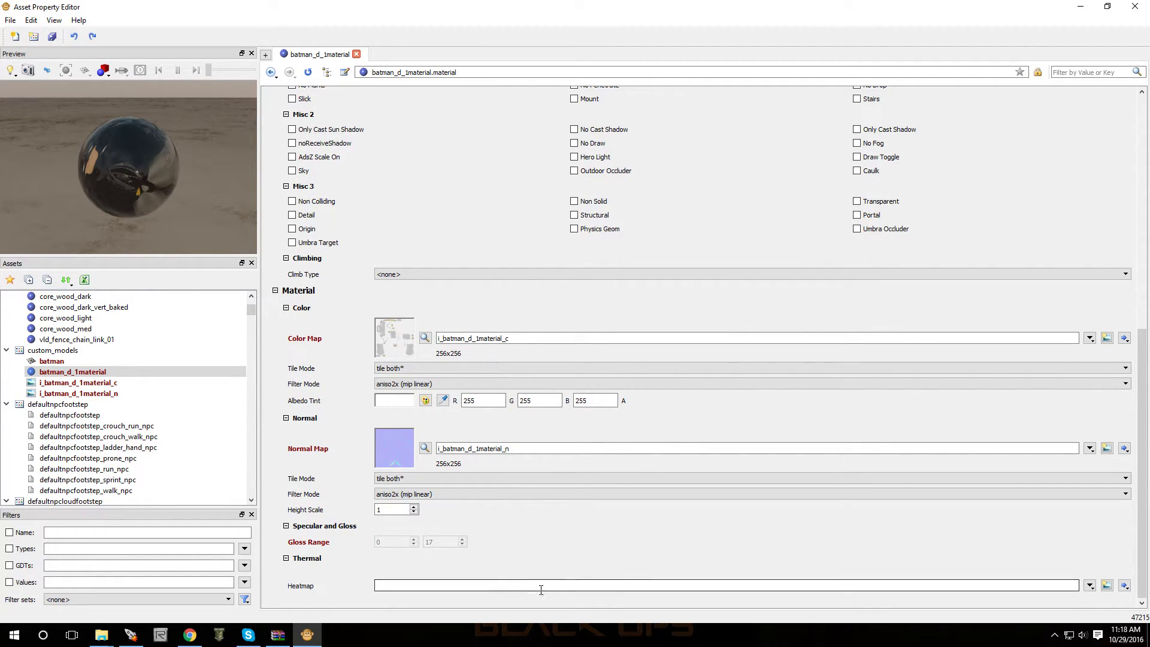
pyautogui.click(1106, 585)
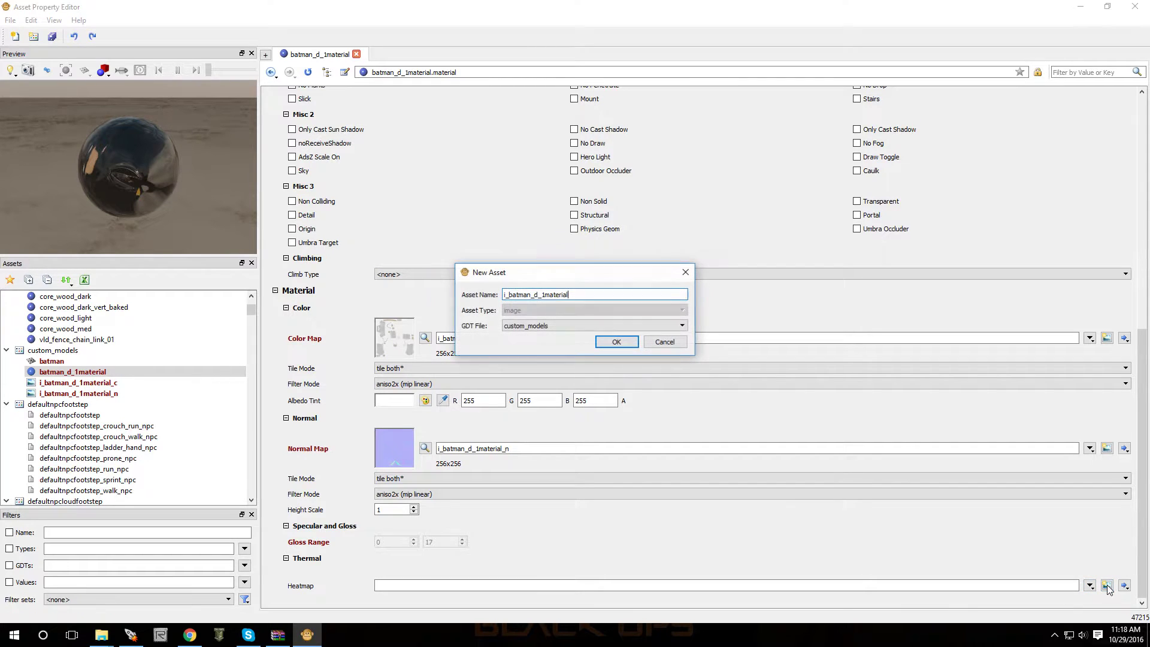
pyautogui.click(615, 341)
pyautogui.click(1081, 160)
pyautogui.doubleClick(279, 100)
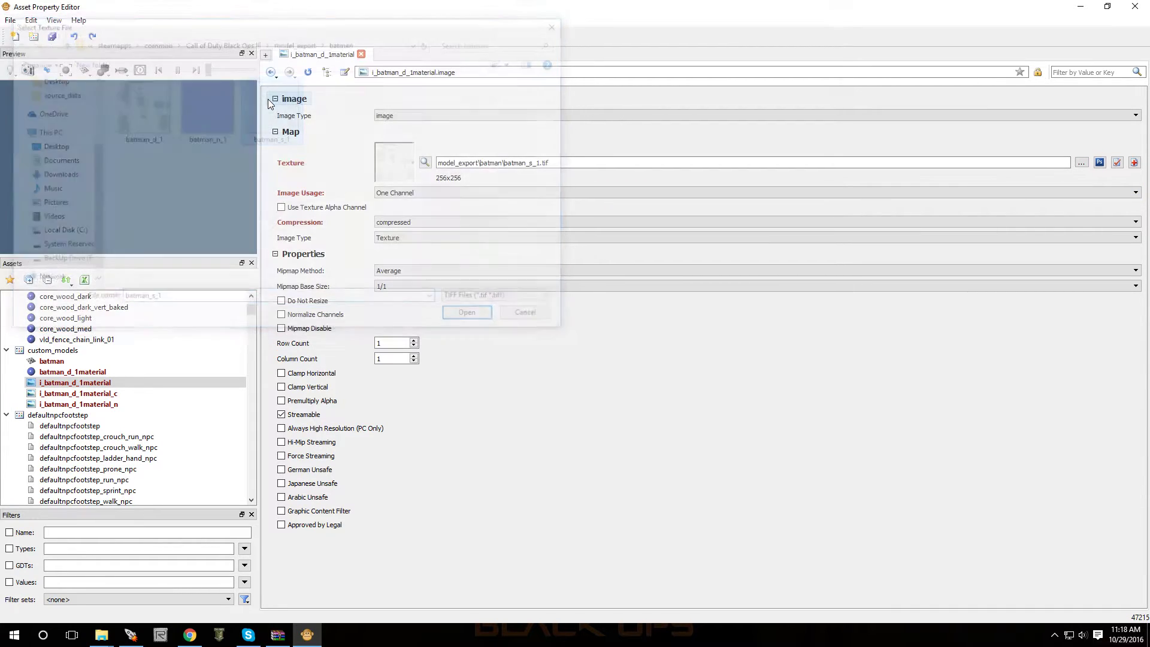
# Inspect the batman xmodel in the preview from several angles and save all modified assets.
pyautogui.click(81, 362)
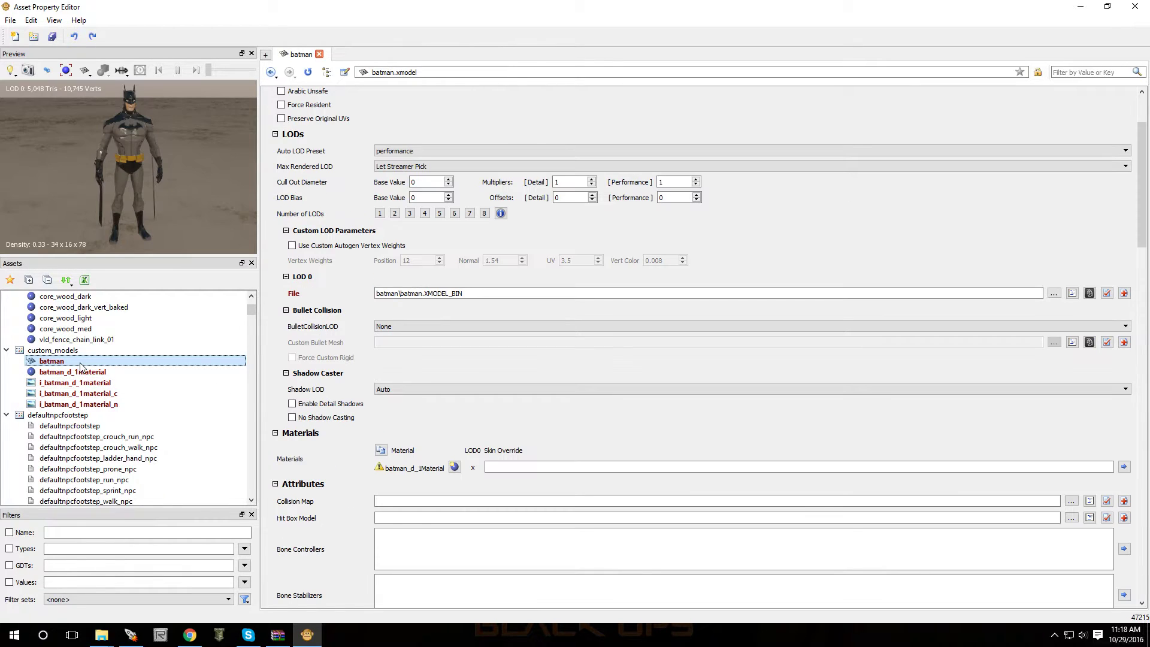
pyautogui.keyDown('alt'); pyautogui.moveTo(156, 190); pyautogui.dragTo(65, 155); pyautogui.keyUp('alt')
pyautogui.keyDown('alt'); pyautogui.moveTo(117, 160); pyautogui.dragTo(139, 173, button='right'); pyautogui.keyUp('alt')
pyautogui.keyDown('alt'); pyautogui.moveTo(139, 173); pyautogui.dragTo(107, 171); pyautogui.keyUp('alt')
pyautogui.keyDown('alt'); pyautogui.moveTo(124, 109); pyautogui.dragTo(138, 164, button='middle'); pyautogui.keyUp('alt')
pyautogui.keyDown('alt'); pyautogui.moveTo(138, 164); pyautogui.dragTo(167, 182); pyautogui.keyUp('alt')
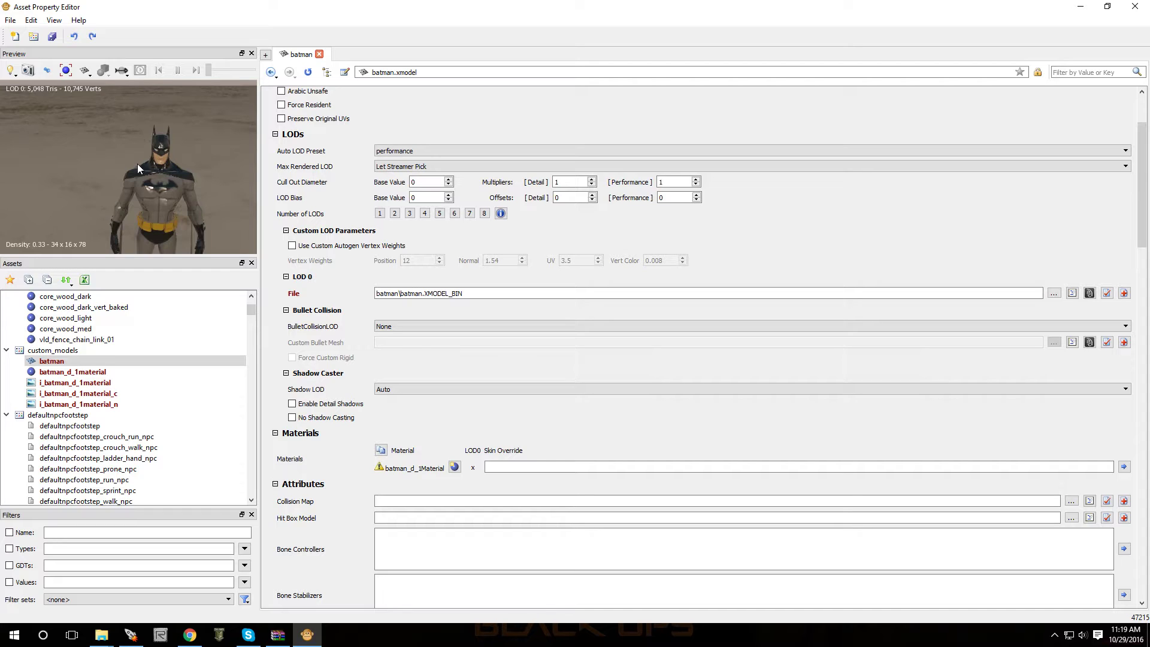
pyautogui.click(53, 38)
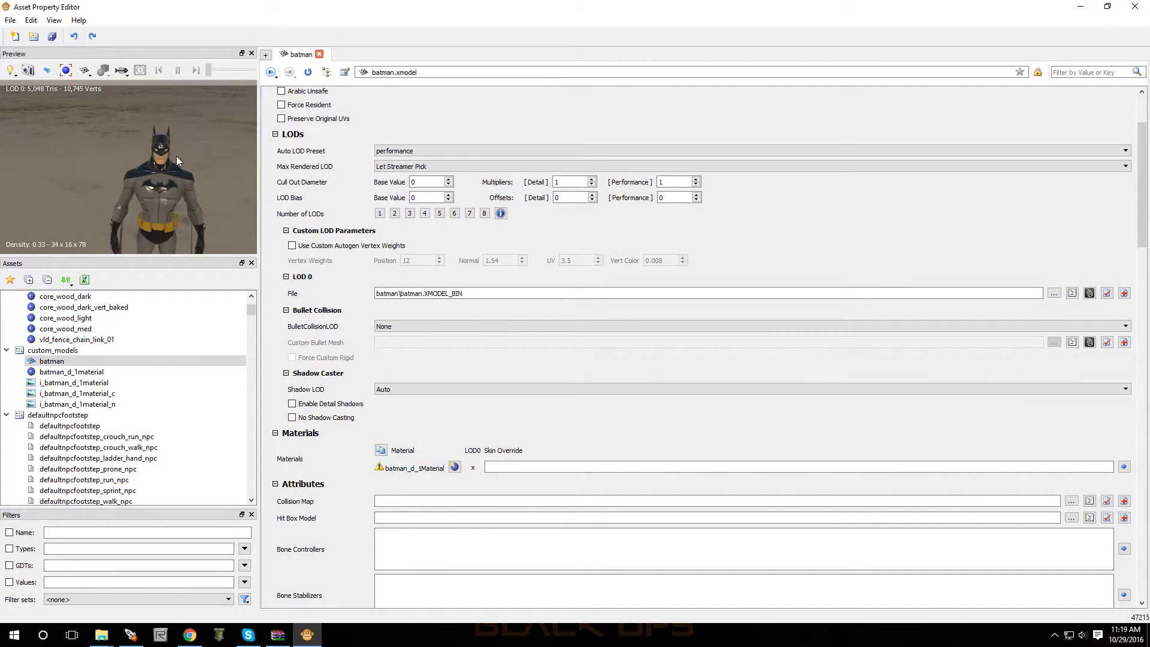
pyautogui.scroll(-3, 537, 294)
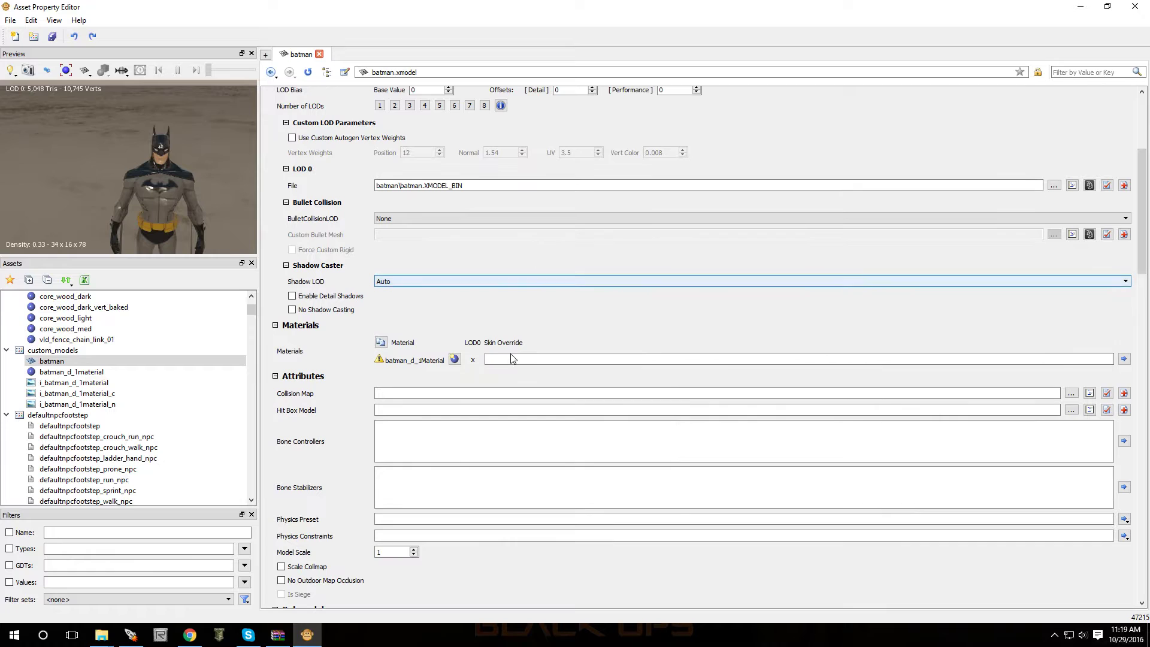
pyautogui.click(455, 359)
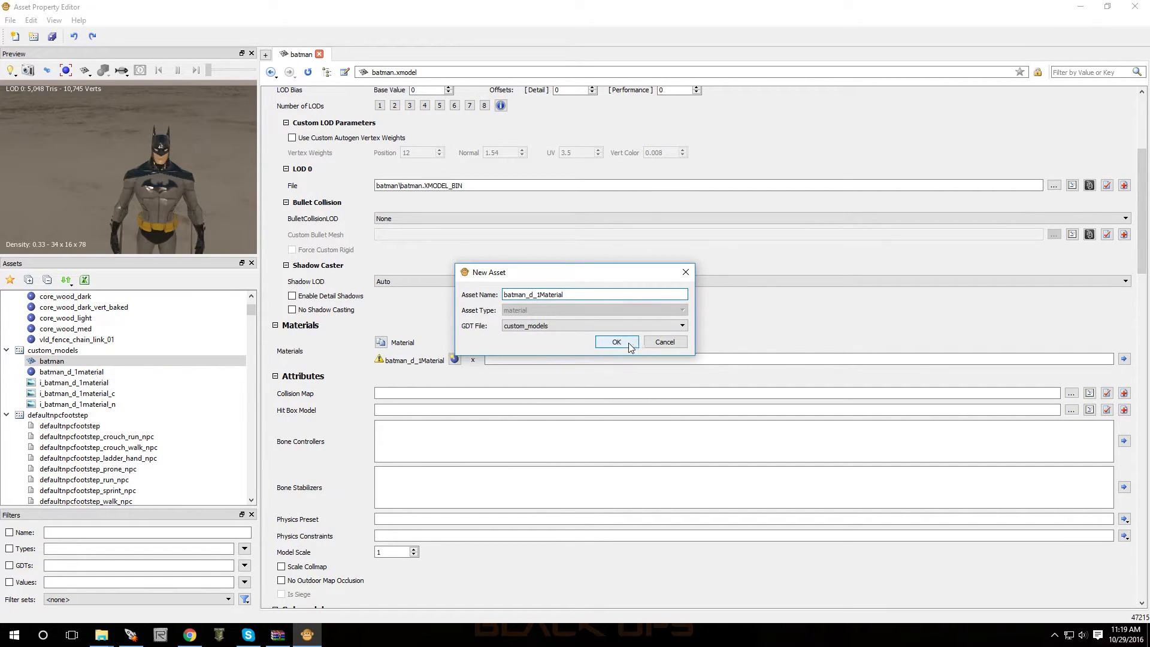
pyautogui.click(664, 342)
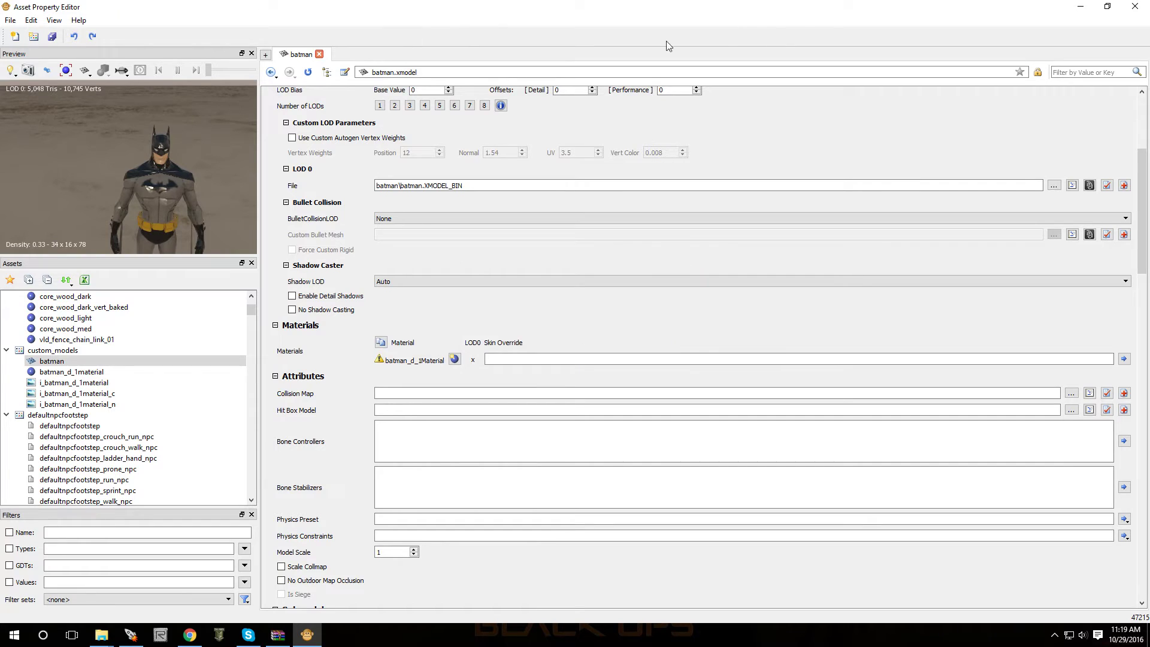
# Close the Asset Property Editor, reopen it from the Mod Tools Launcher and check the batman xmodel's material entry.
pyautogui.click(1135, 6)
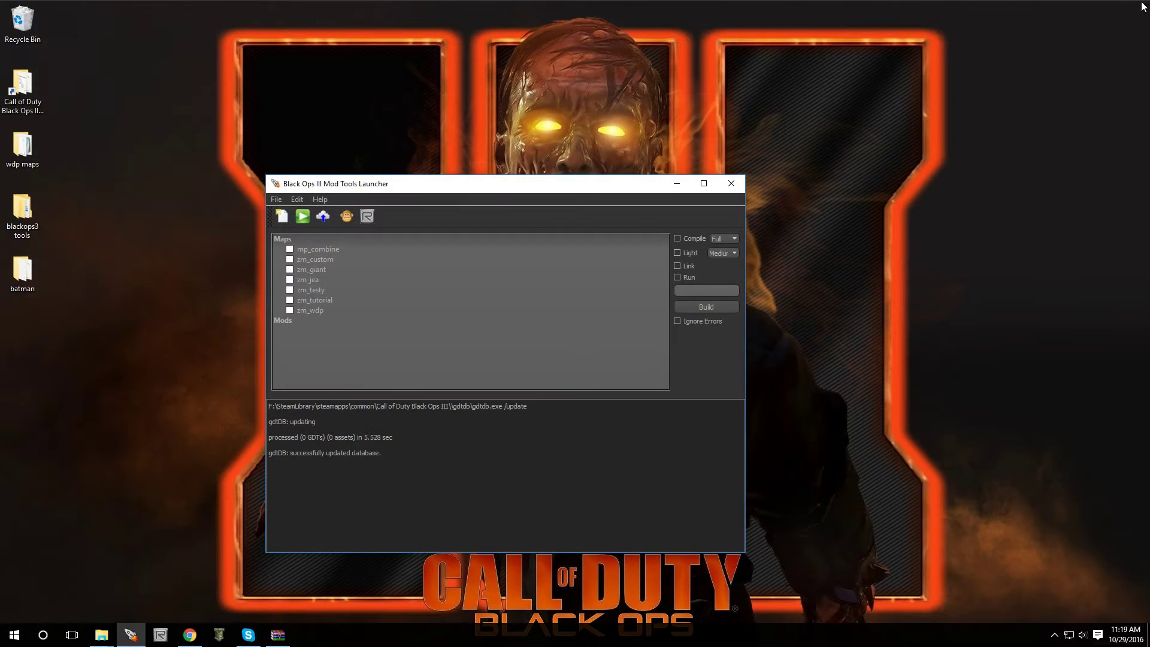
pyautogui.click(347, 216)
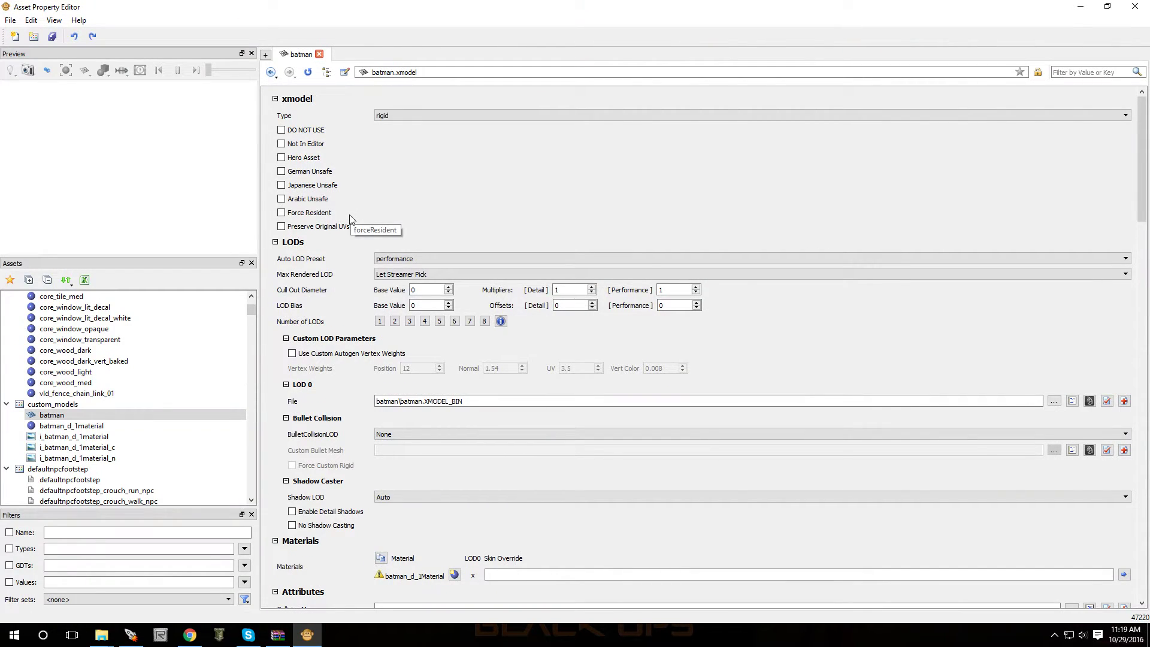
pyautogui.scroll(-4, 444, 443)
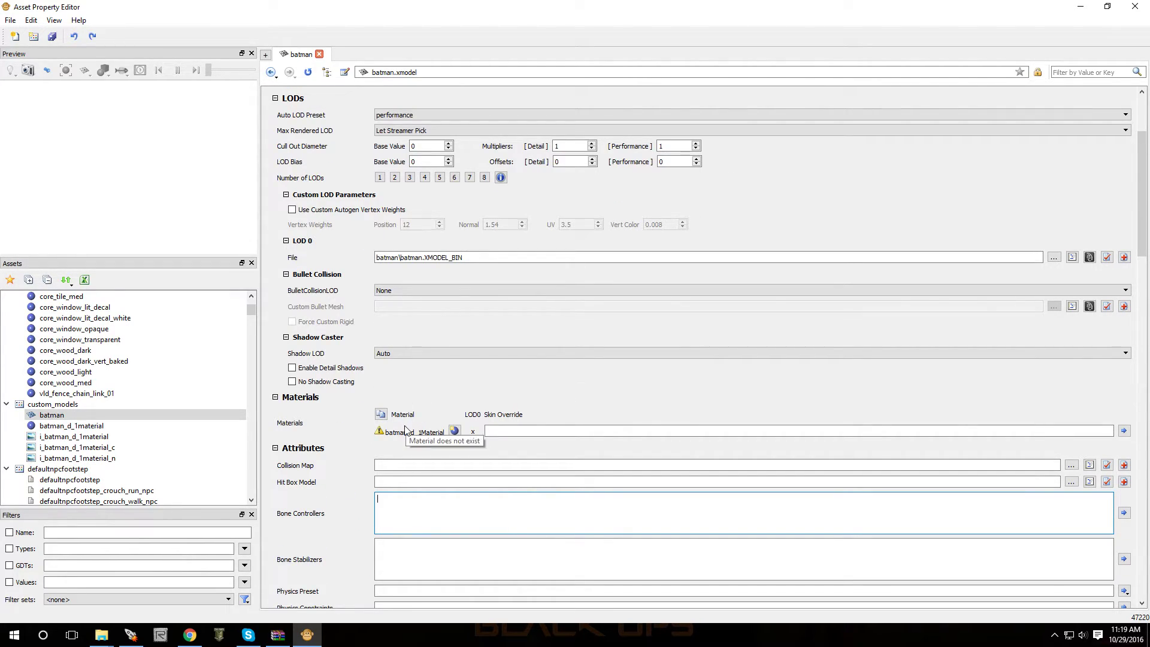
pyautogui.scroll(4, 403, 259)
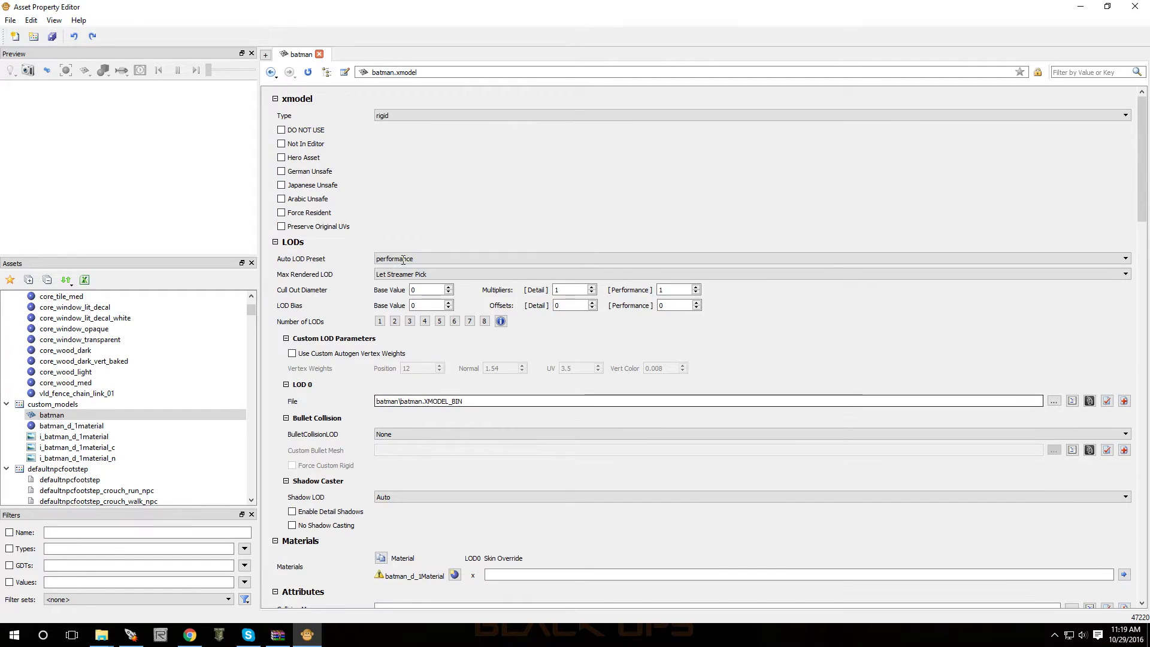
# Switch the batman xmodel's type to animated and back to rigid.
pyautogui.click(458, 117)
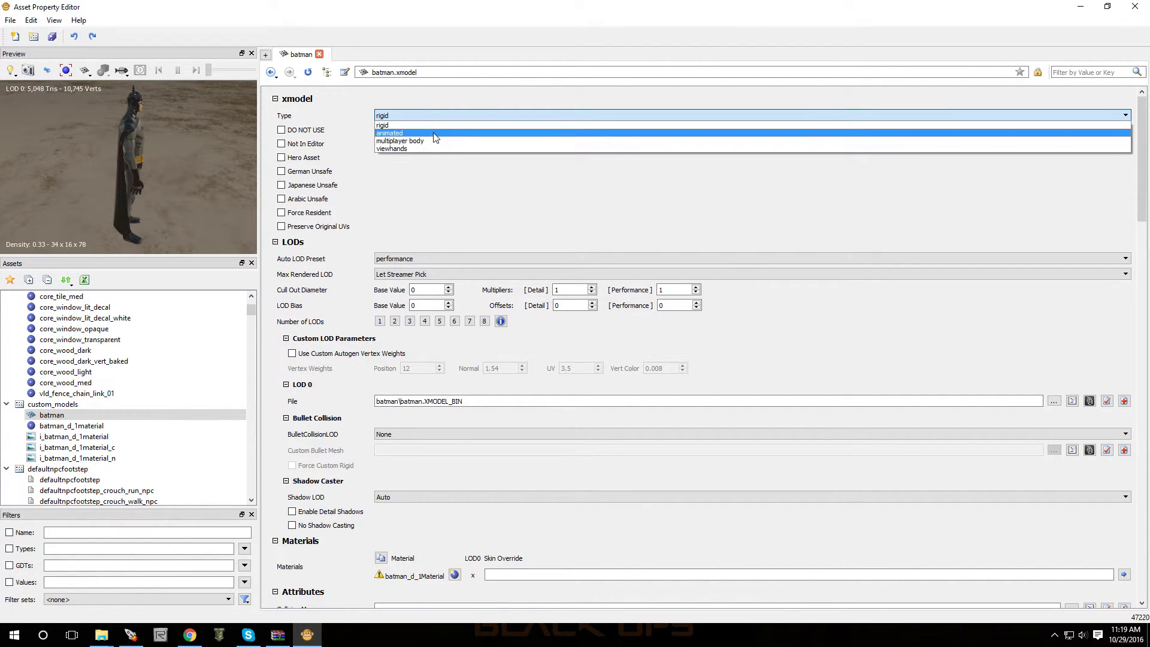
pyautogui.click(436, 133)
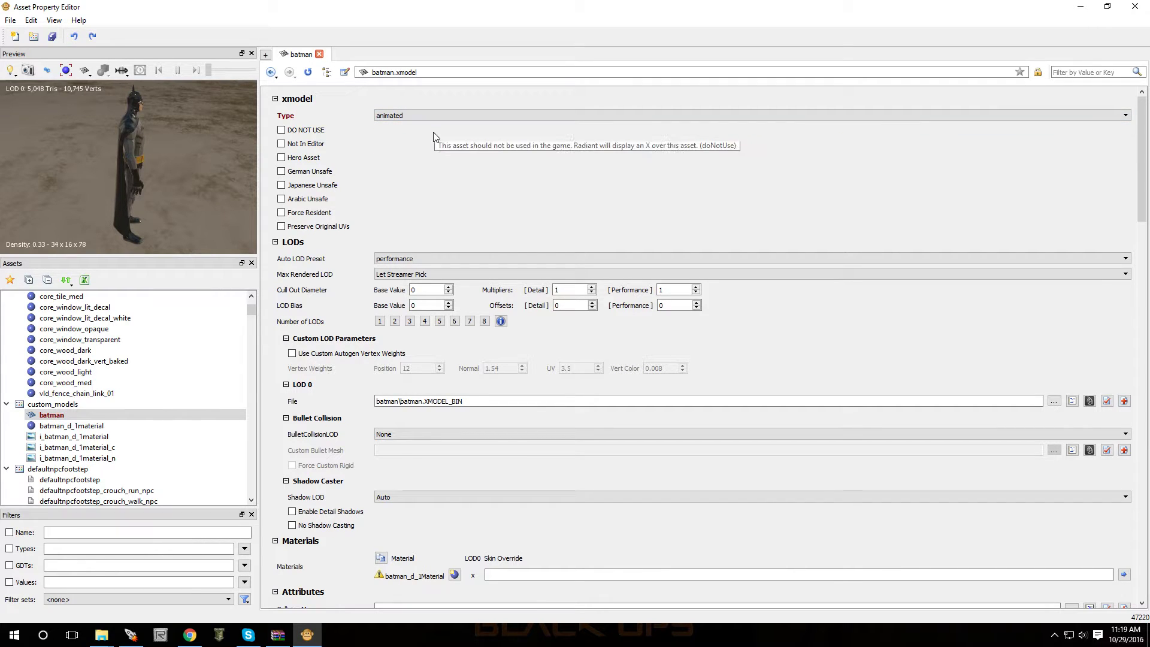
pyautogui.click(426, 117)
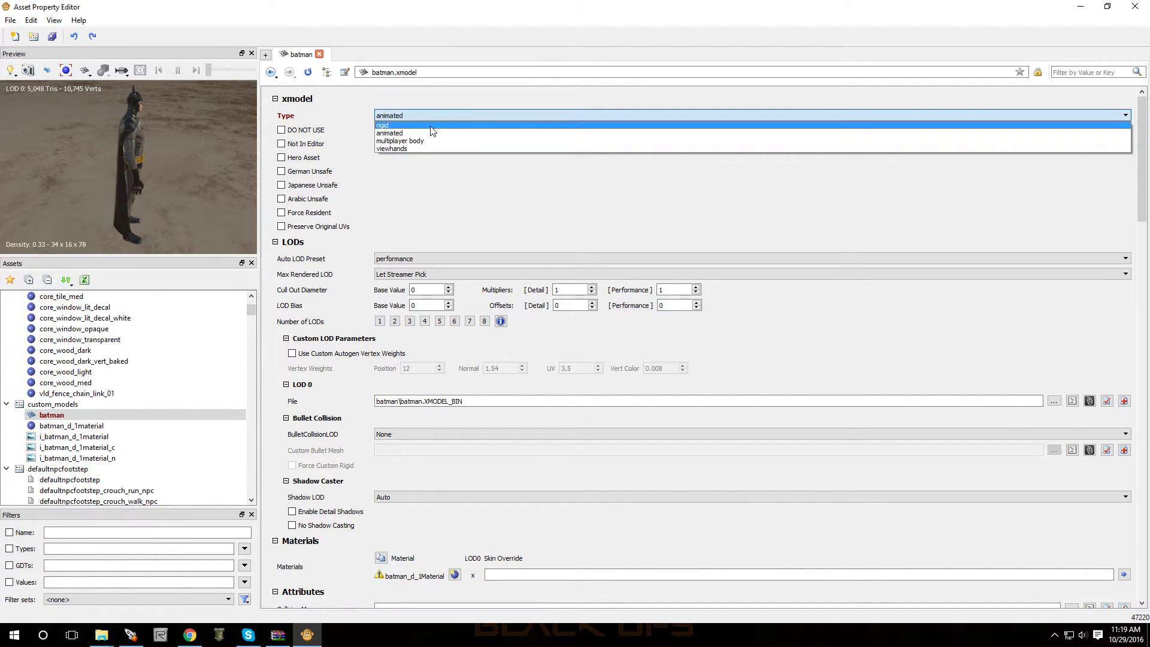
pyautogui.click(430, 125)
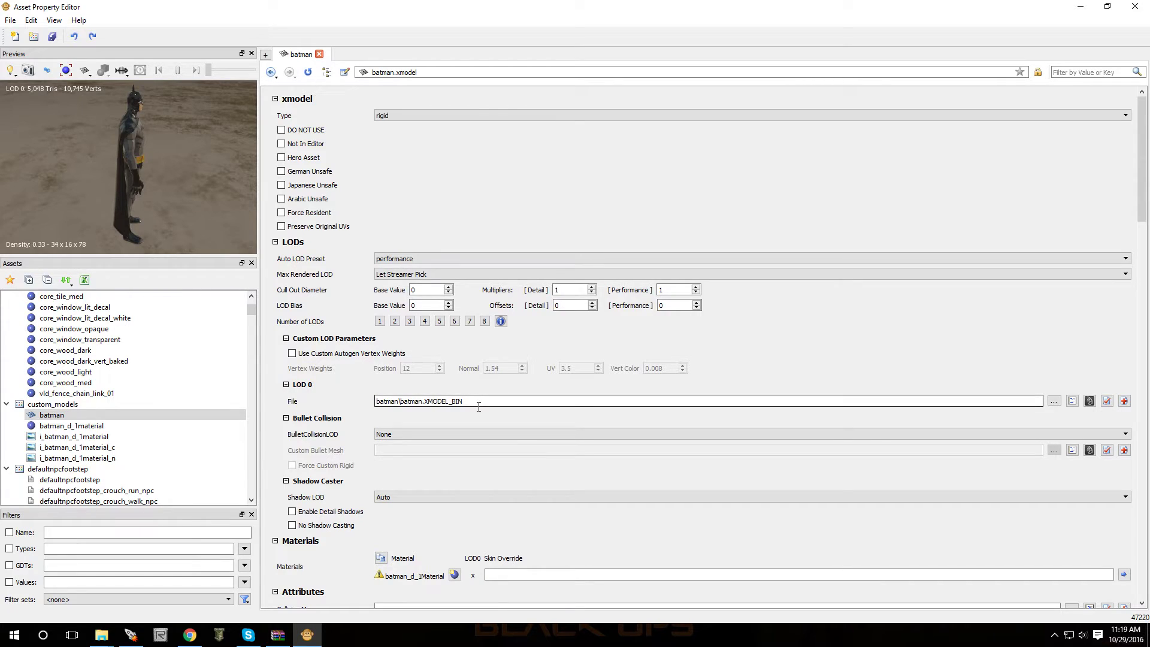
pyautogui.scroll(-3, 475, 402)
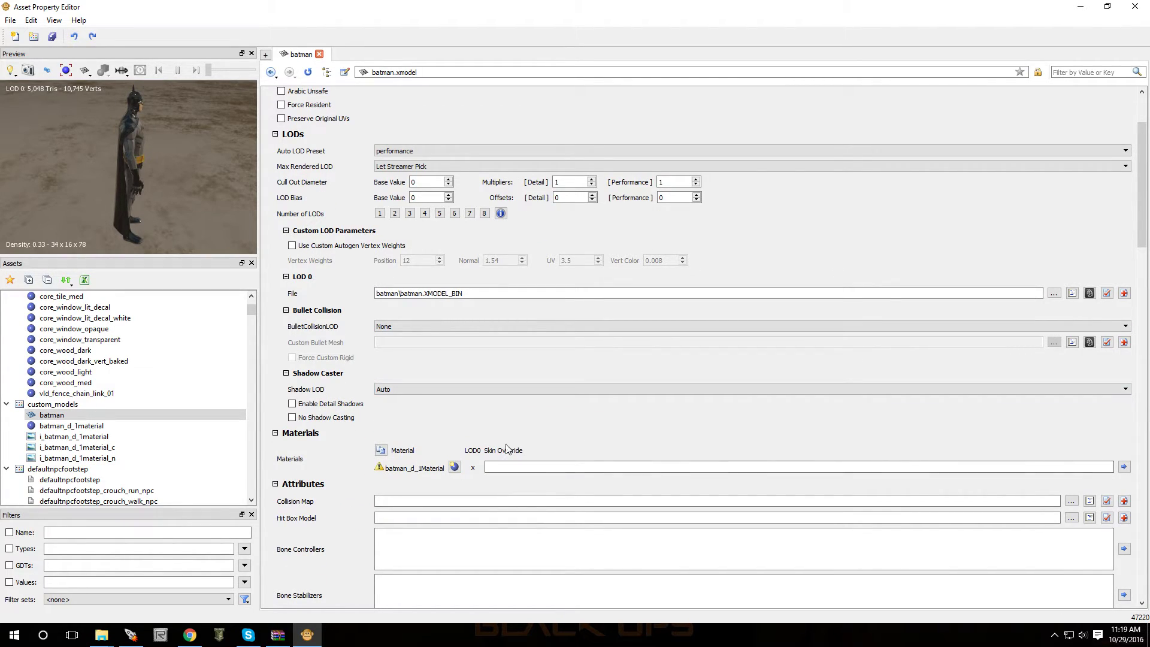
pyautogui.click(455, 467)
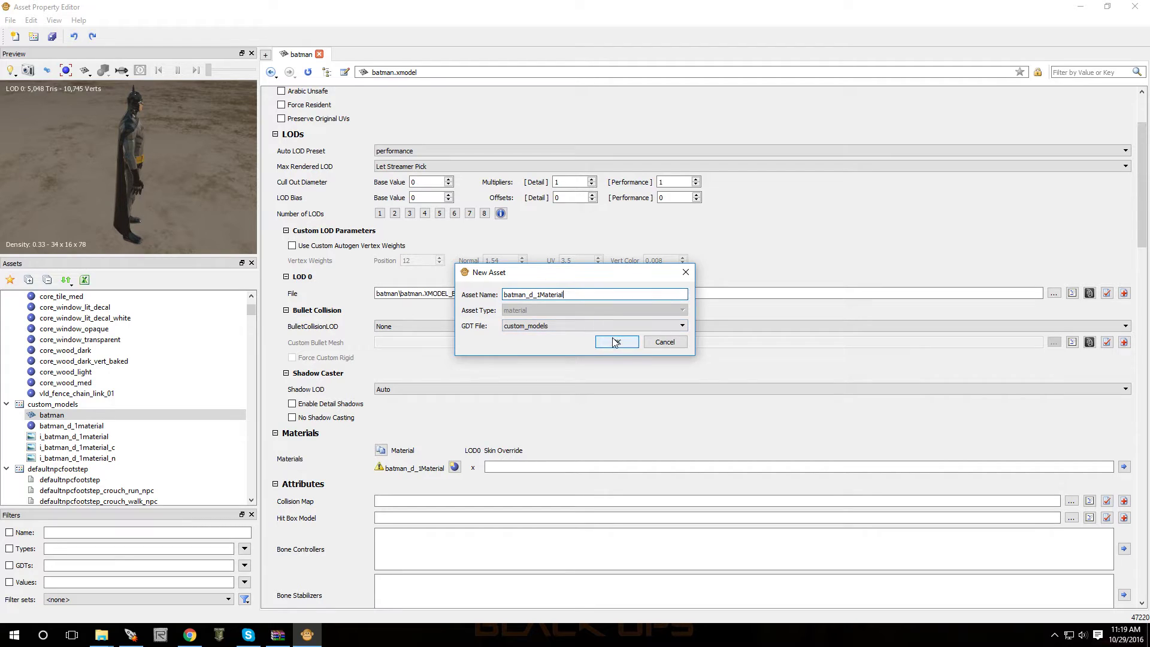
pyautogui.click(661, 340)
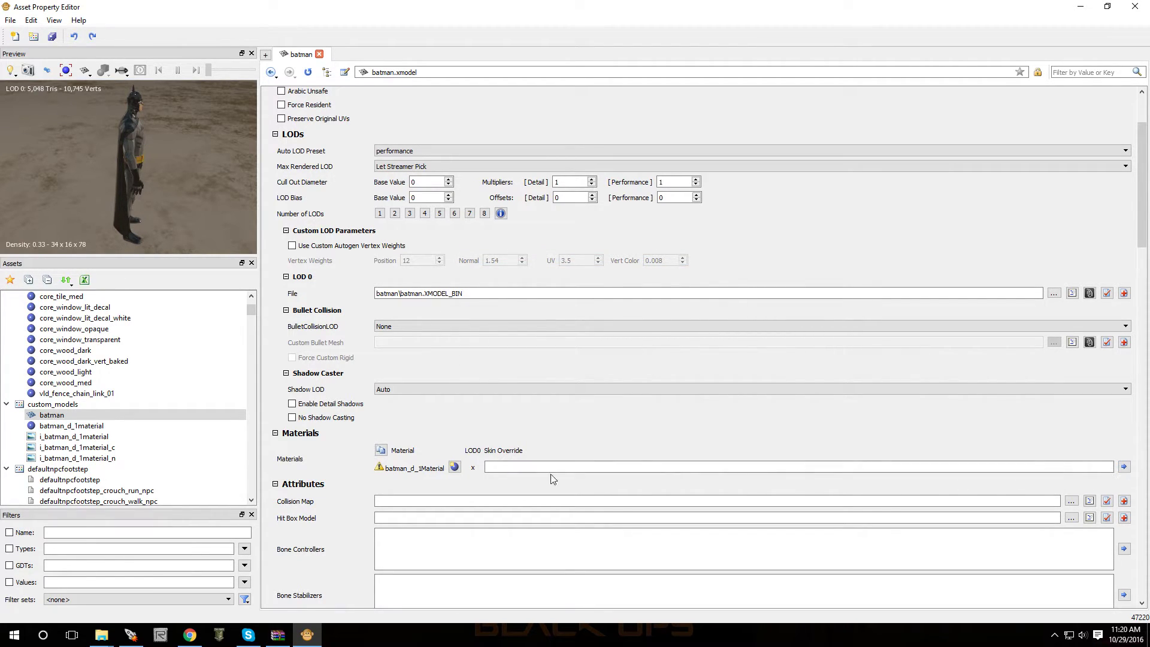
# Review the settings of the images i_batman_d_1material and i_batman_d_1material_c in custom_models.
pyautogui.scroll(-3, 579, 478)
pyautogui.click(120, 436)
pyautogui.click(114, 447)
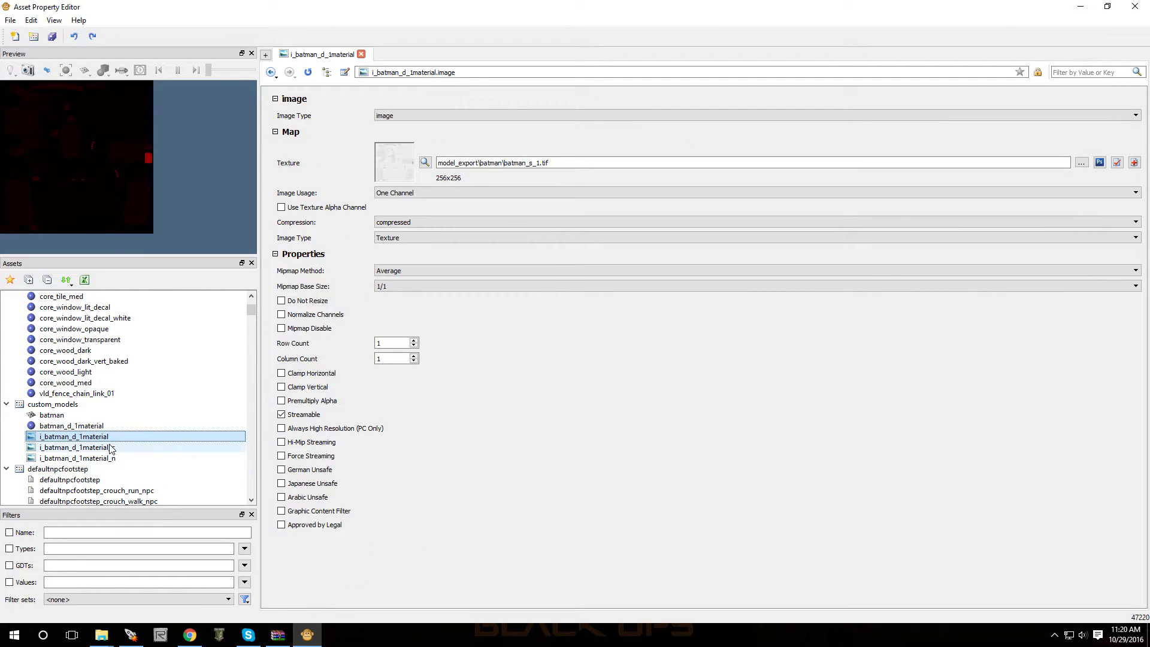
# Review the settings of the i_batman_d_1material_n image, the batman_d_1material material and the batman xmodel.
pyautogui.click(111, 458)
pyautogui.click(107, 429)
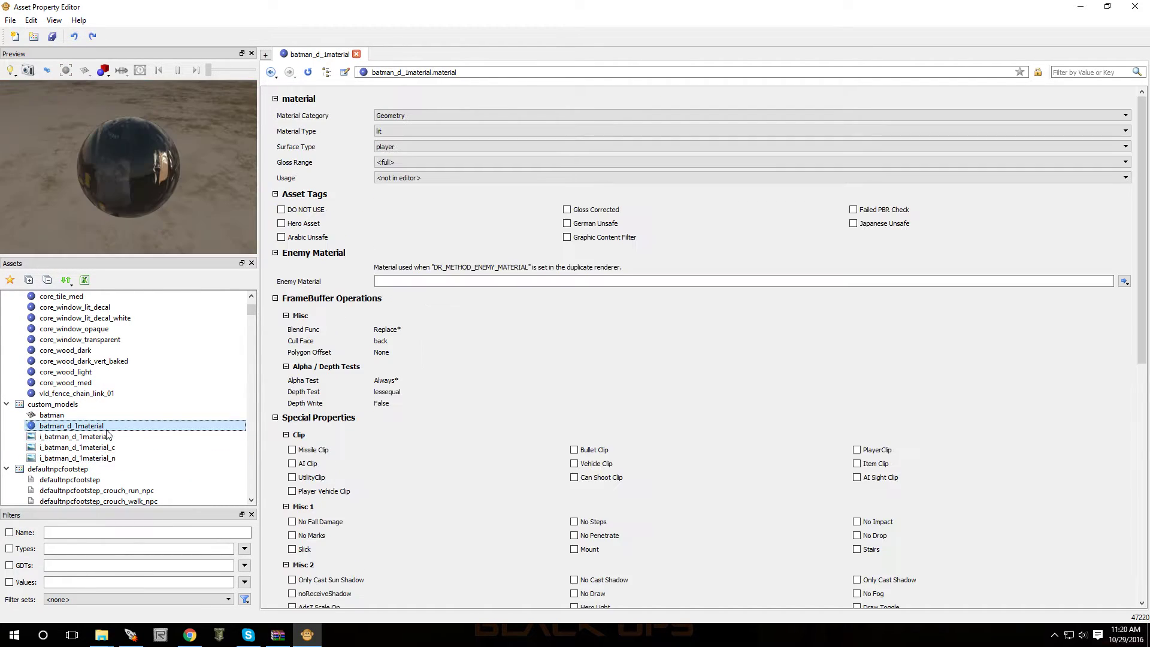
pyautogui.click(90, 415)
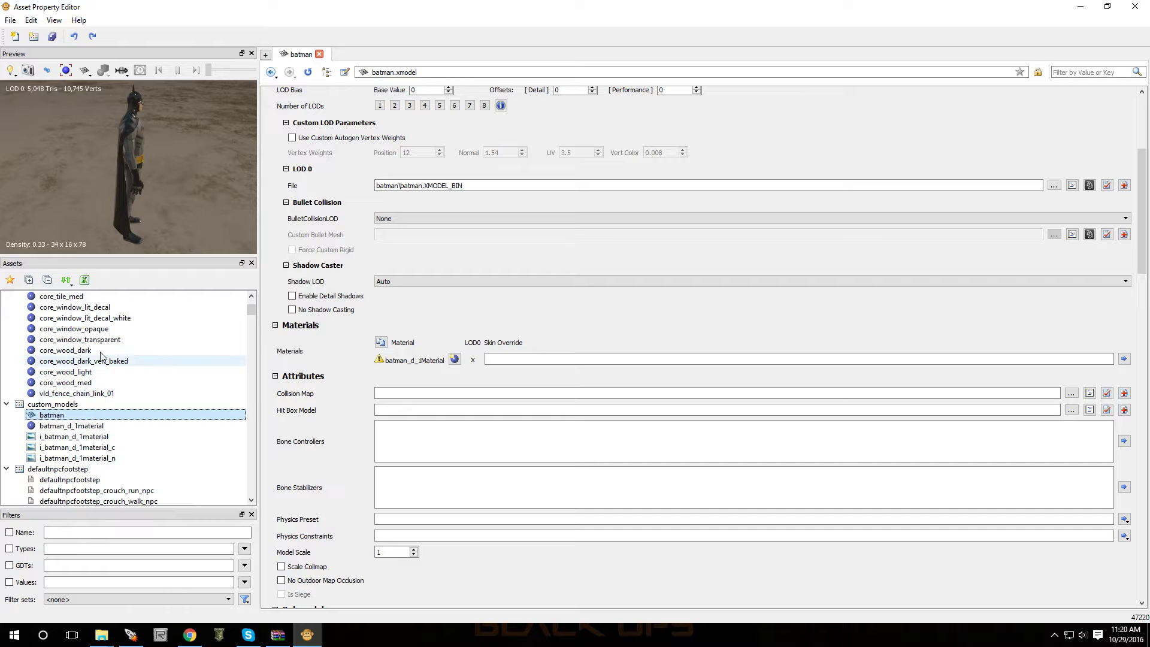
# Leave the Asset Property Editor and start the Radiant level editor from the Mod Tools Launcher.
pyautogui.click(1080, 7)
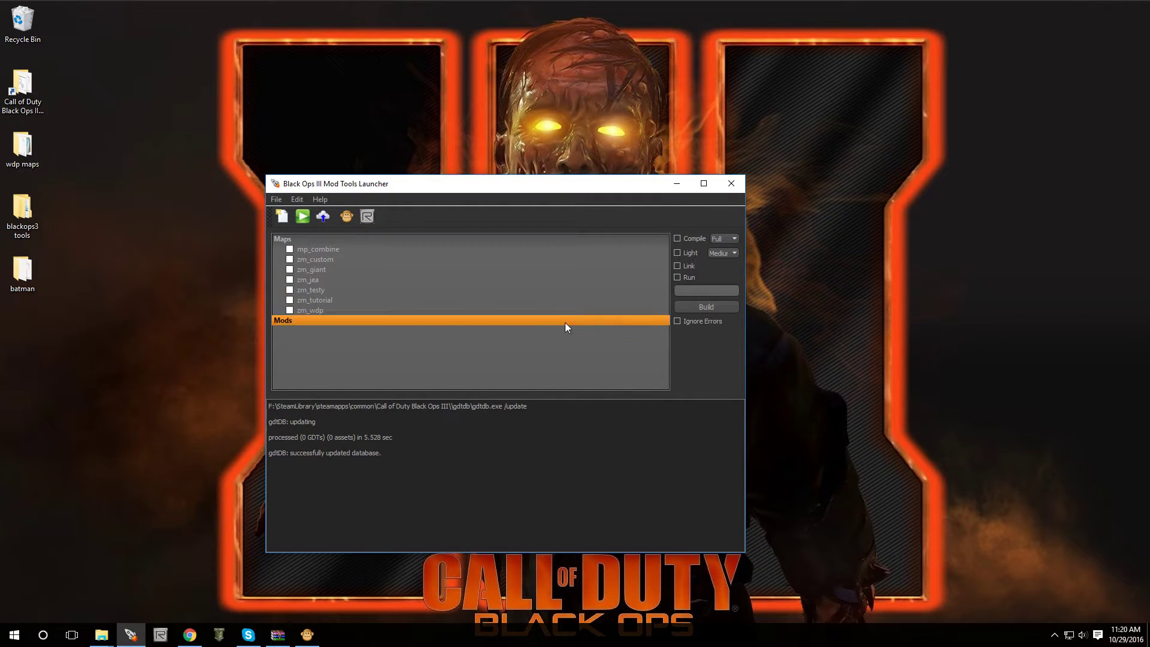
pyautogui.click(160, 634)
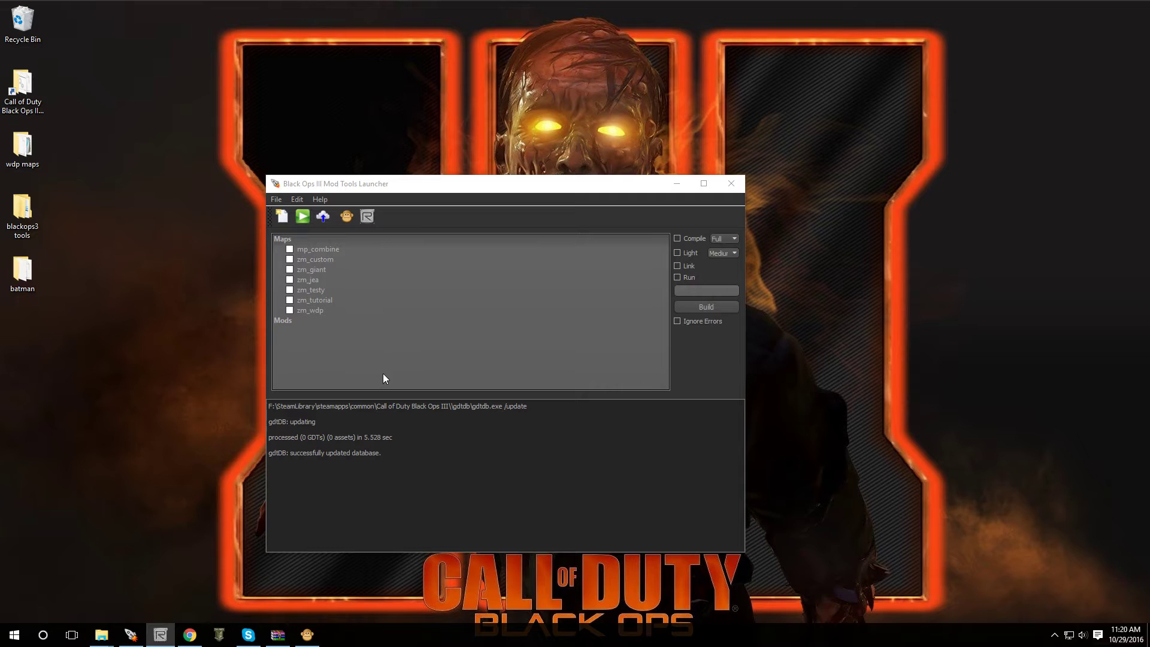
pyautogui.click(366, 219)
pyautogui.moveTo(160, 635)
pyautogui.click(193, 588)
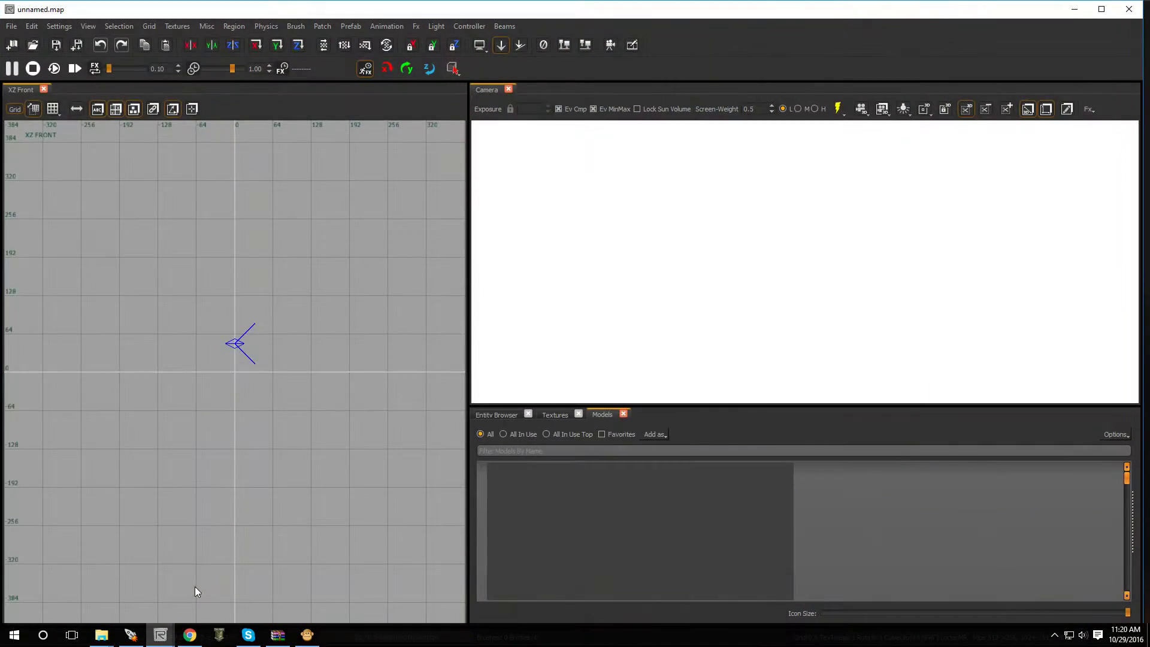
# Open the map zm_tutorial.map in Radiant.
pyautogui.click(11, 27)
pyautogui.click(40, 56)
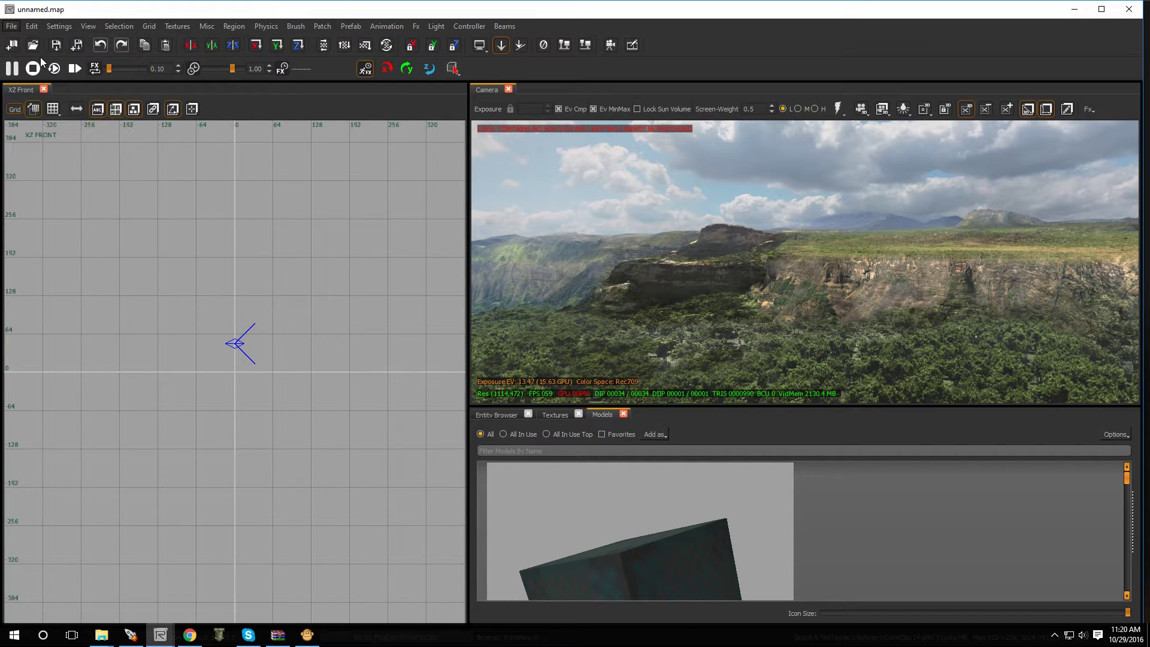
pyautogui.doubleClick(498, 324)
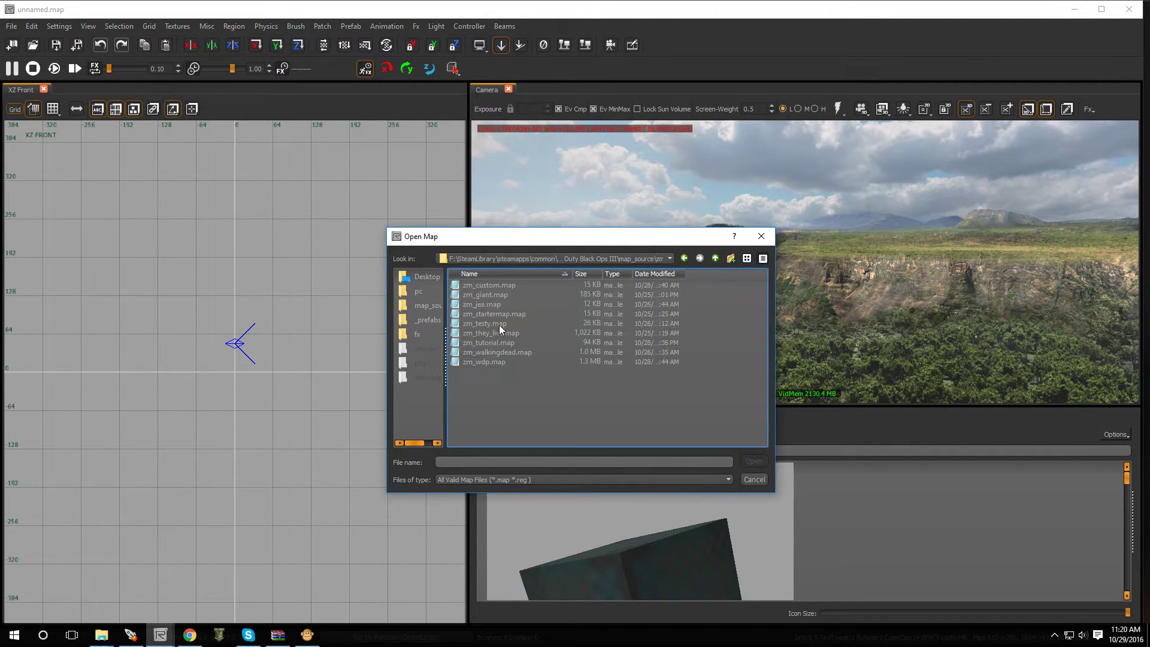
pyautogui.doubleClick(491, 342)
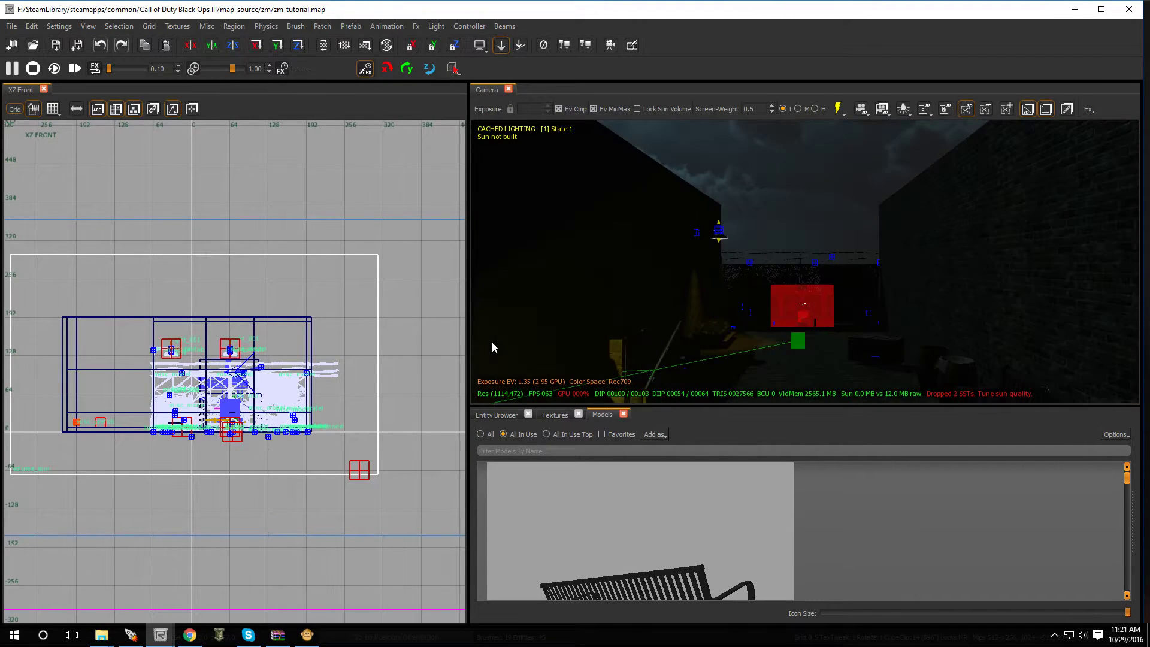
# Filter all available models by batman, place the batman model in the alley in the camera view and deselect it.
pyautogui.moveTo(806, 263); pyautogui.dragTo(745, 328, button='right')
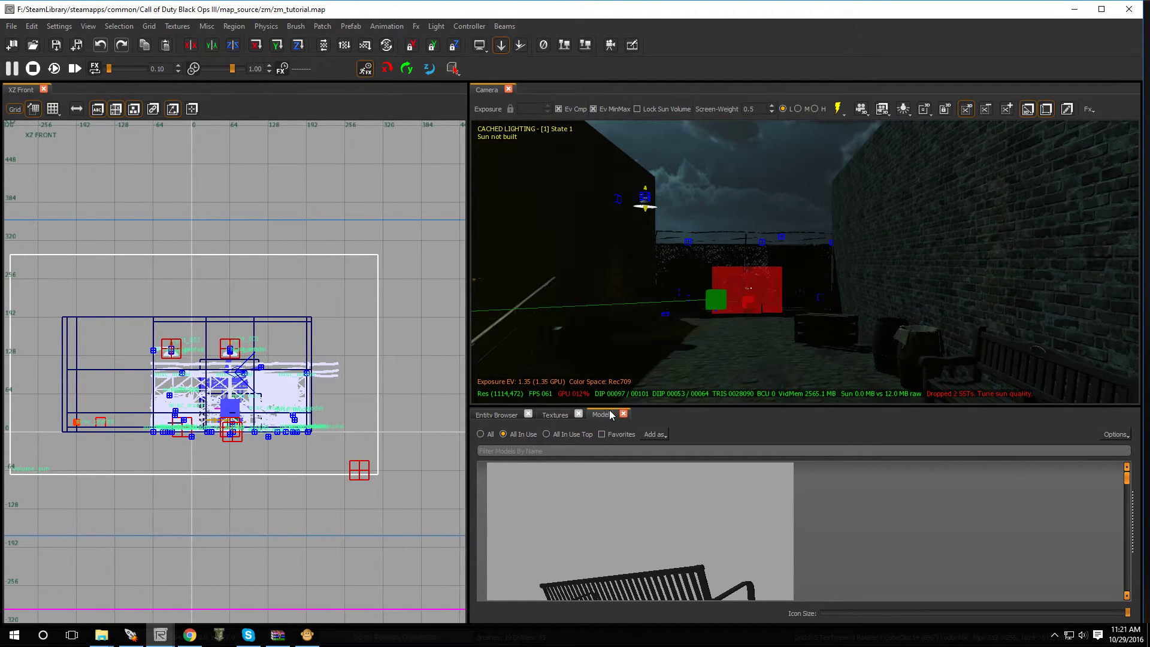
pyautogui.click(553, 454)
pyautogui.click(484, 434)
pyautogui.click(496, 449)
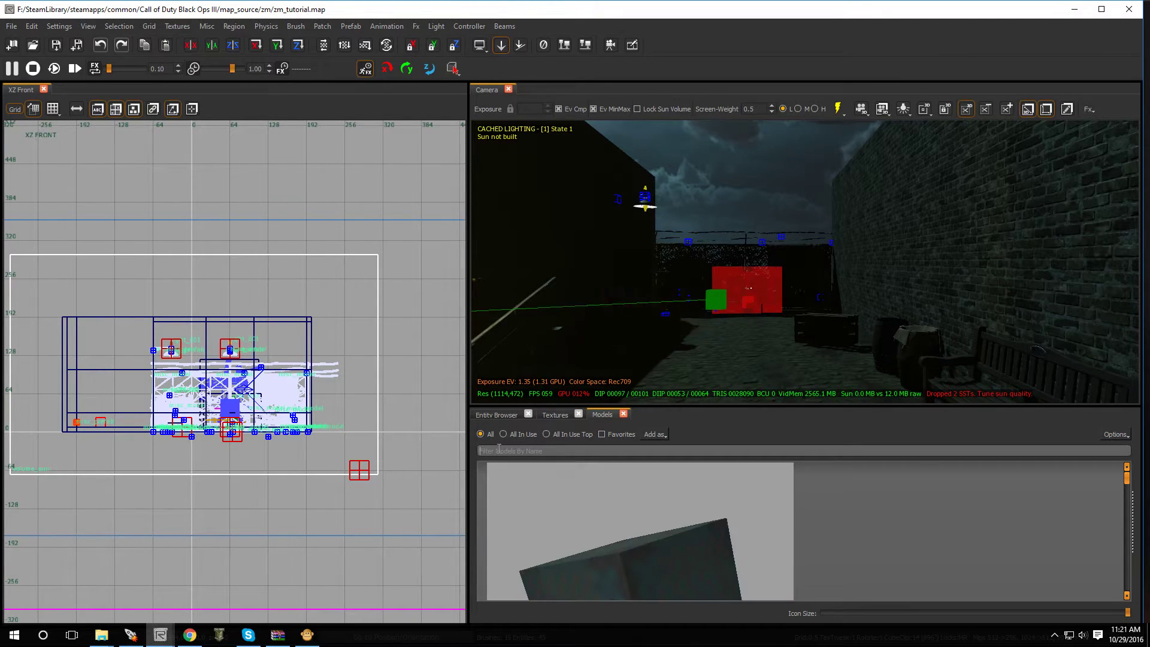
pyautogui.write('batman')
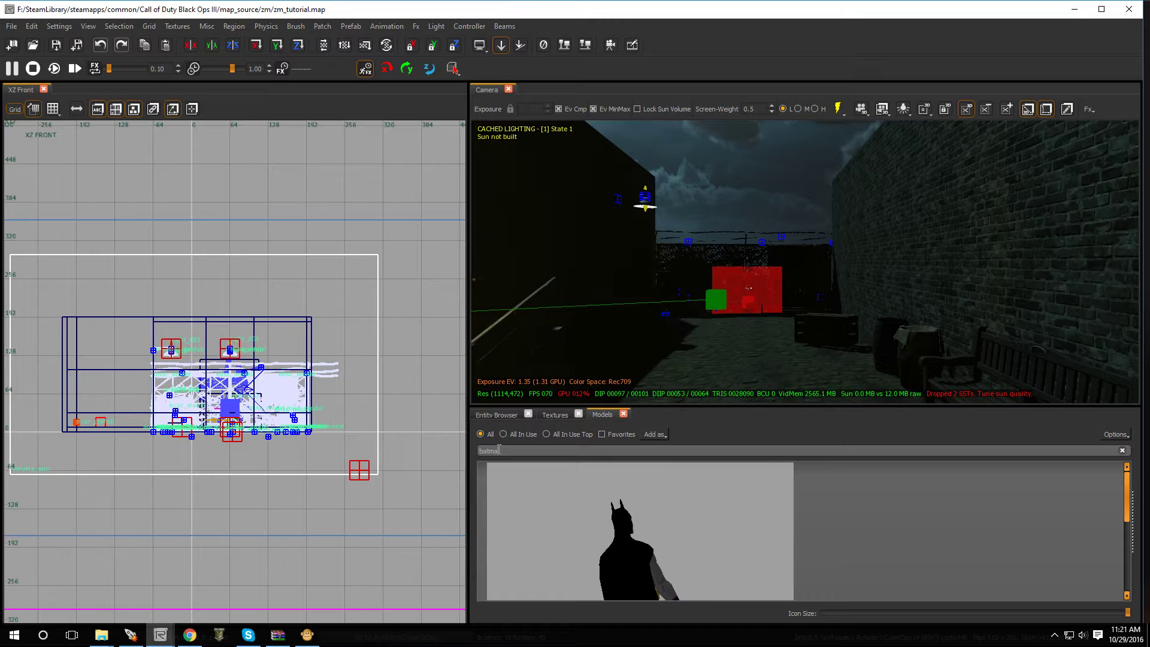
pyautogui.click(699, 545)
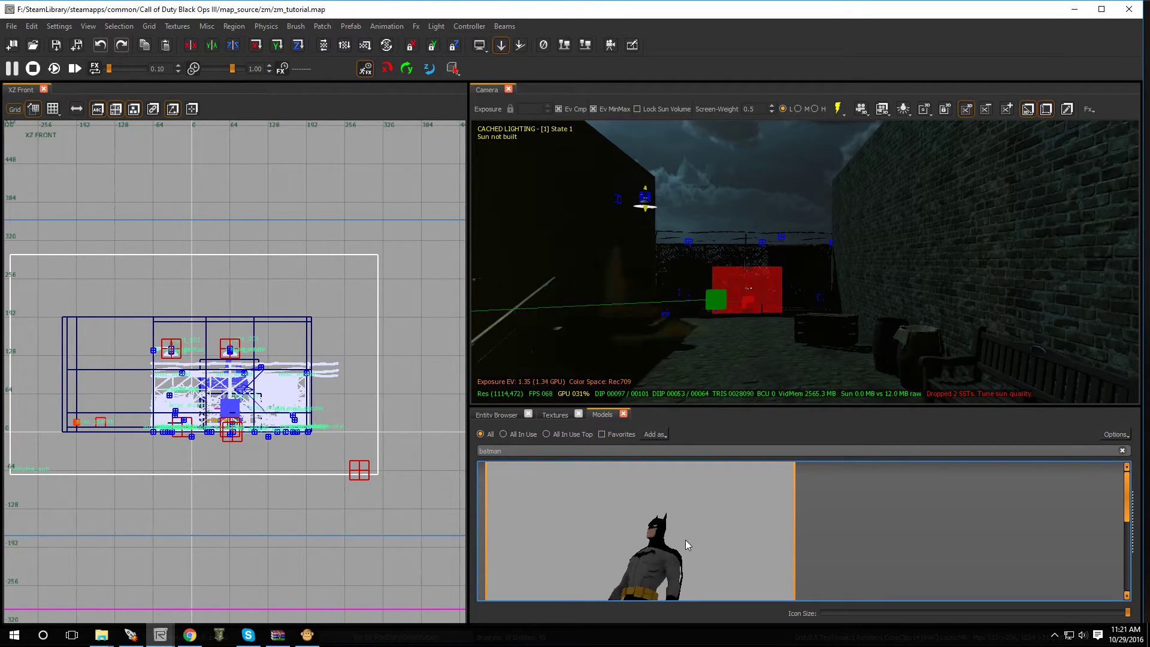
pyautogui.moveTo(685, 540); pyautogui.dragTo(737, 350)
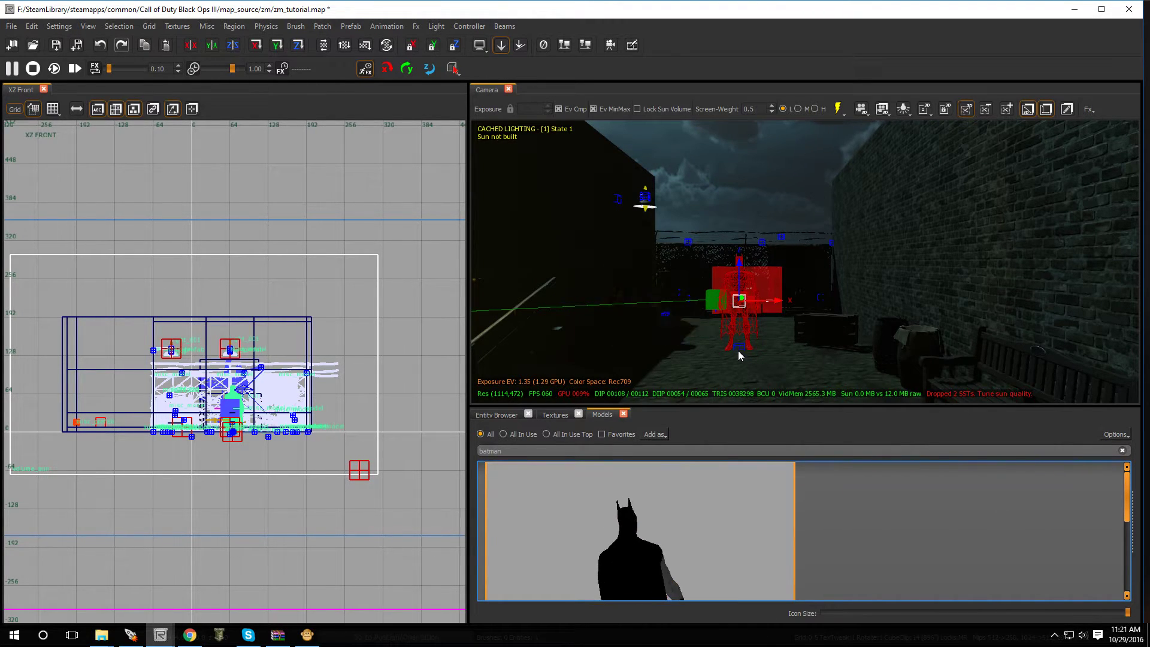
pyautogui.press('Escape')
# Inspect the placed batman model in the camera view from up close and from a distance.
pyautogui.moveTo(738, 351)
pyautogui.mouseDown(button='right')
pyautogui.moveTo(738, 327)
pyautogui.moveTo(716, 317)
pyautogui.moveTo(724, 298)
pyautogui.moveTo(727, 317)
pyautogui.moveTo(649, 315)
pyautogui.moveTo(718, 312)
pyautogui.moveTo(753, 339)
pyautogui.mouseUp(button='right')
pyautogui.click(734, 307)
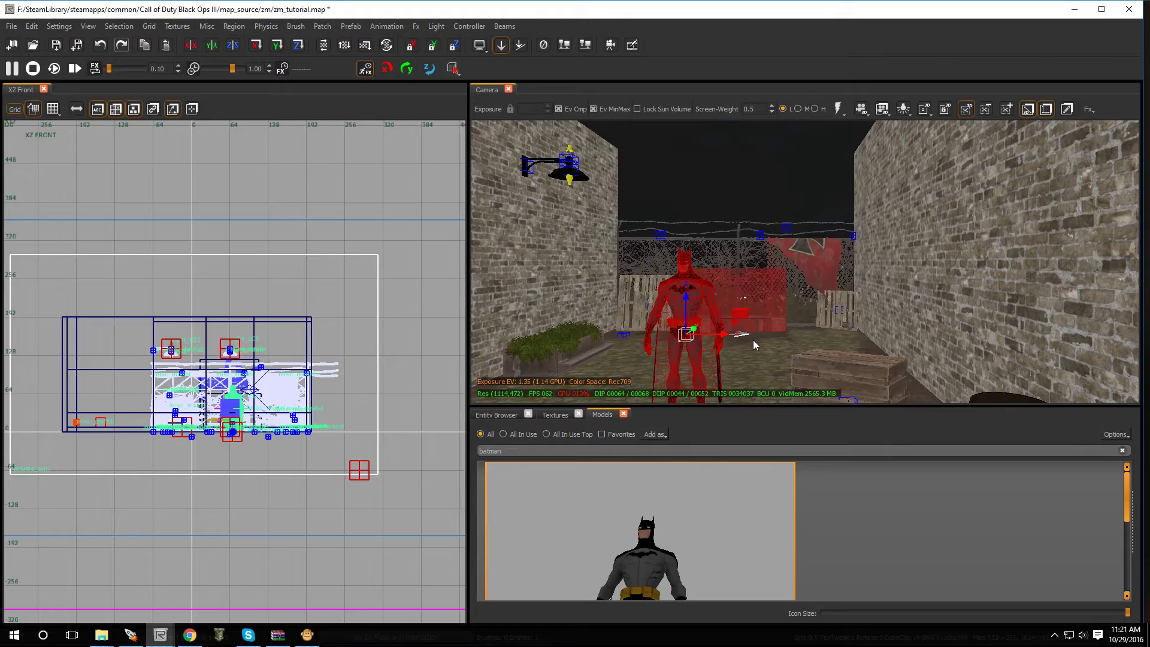
pyautogui.press('Escape')
pyautogui.moveTo(744, 363)
pyautogui.mouseDown(button='right')
pyautogui.moveTo(721, 353)
pyautogui.moveTo(767, 348)
pyautogui.moveTo(695, 350)
pyautogui.moveTo(730, 350)
pyautogui.mouseUp(button='right')
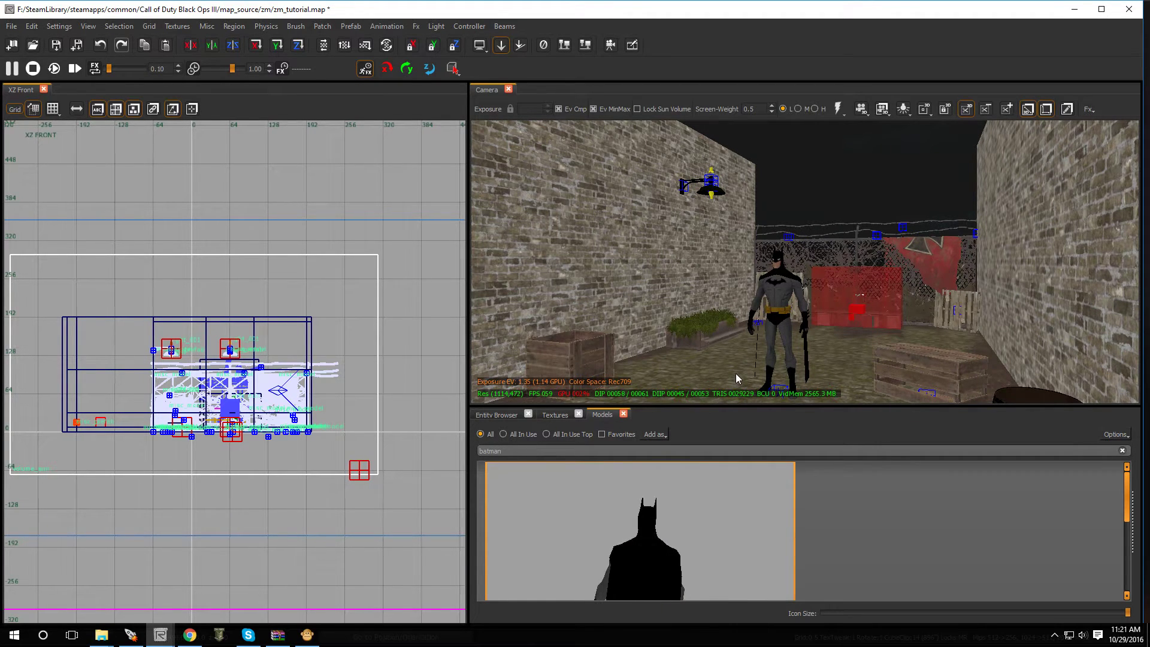
pyautogui.moveTo(757, 356); pyautogui.dragTo(832, 291, button='right')
# Move the batman model along the alley in the XY Top view to stand near the wooden cart, and deselect it.
pyautogui.keyDown('shift'); pyautogui.click(765, 319); pyautogui.keyUp('shift')
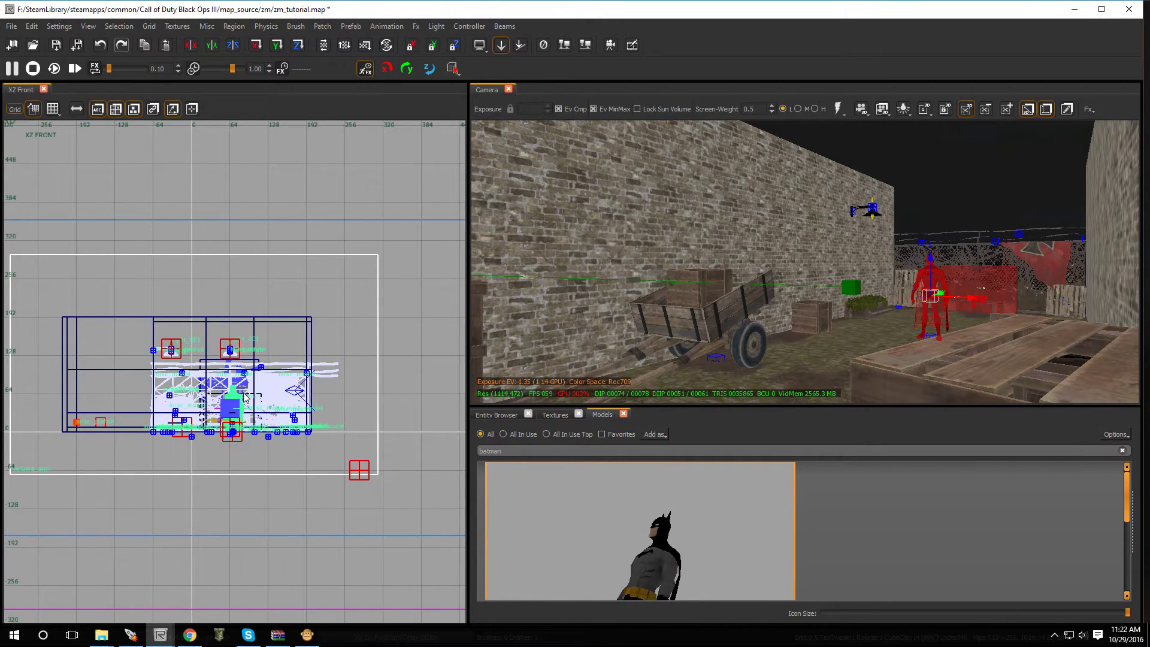
pyautogui.hotkey('ctrl', 'Tab')
pyautogui.scroll(-3, 242, 398)
pyautogui.scroll(1, 231, 385)
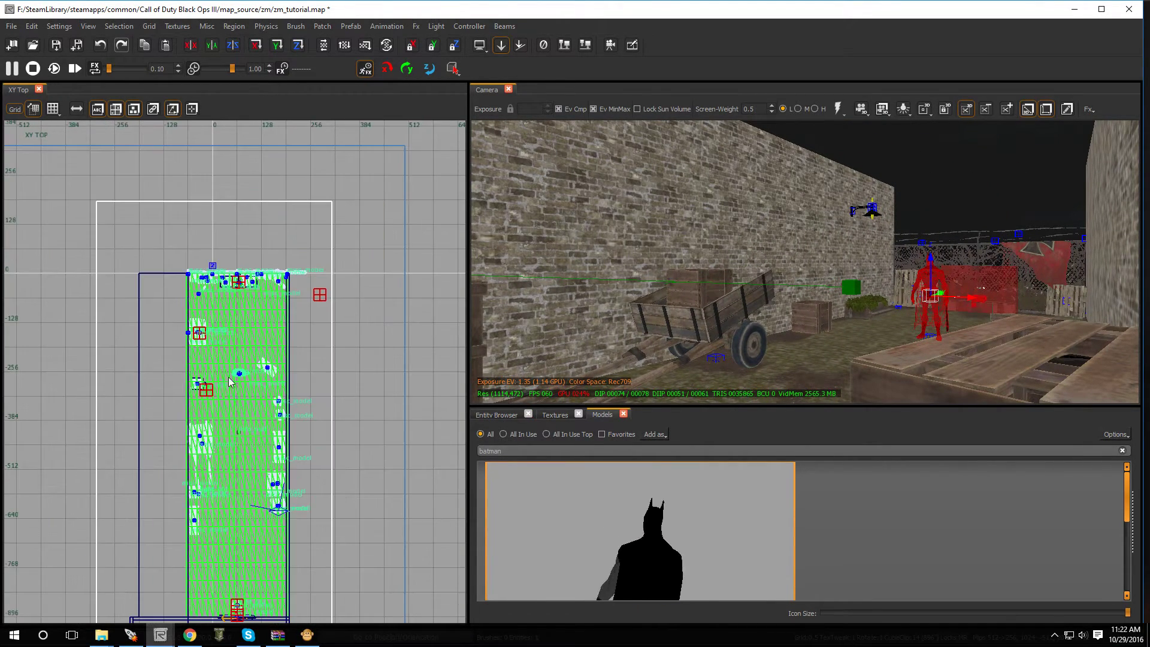
pyautogui.moveTo(238, 376); pyautogui.dragTo(238, 440)
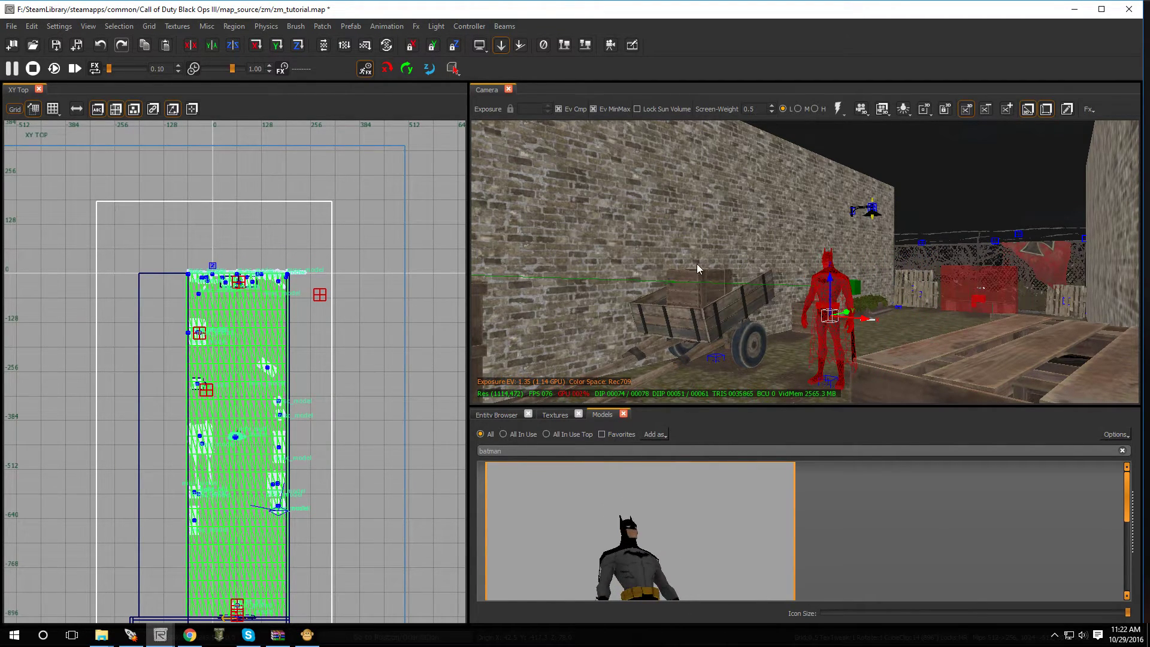
pyautogui.press('Escape')
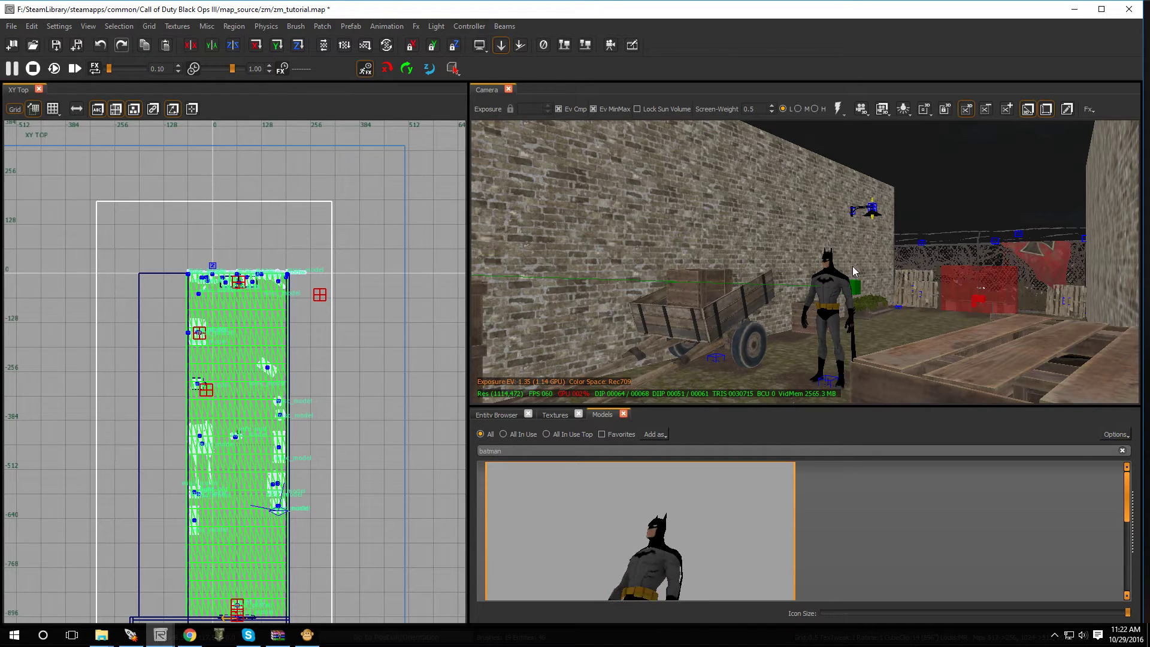
# Turn on the lighting preview in the camera view, inspect the batman model's shading up close and minimize Radiant.
pyautogui.press('F8')
pyautogui.moveTo(867, 266); pyautogui.dragTo(869, 238, button='right')
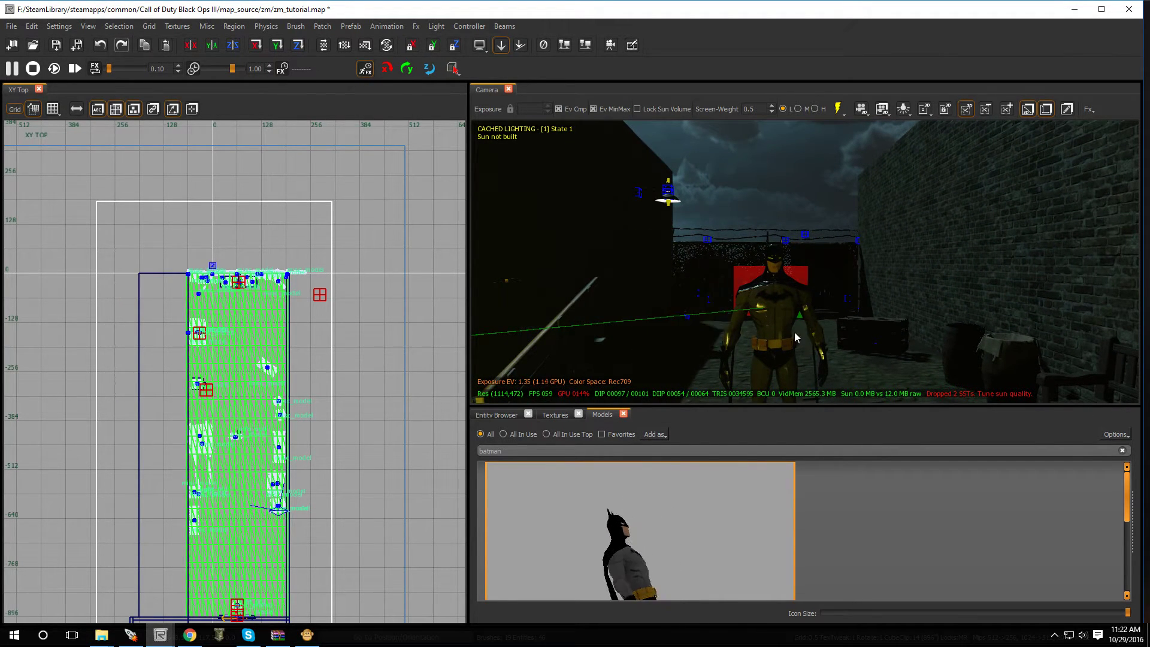
pyautogui.click(1074, 9)
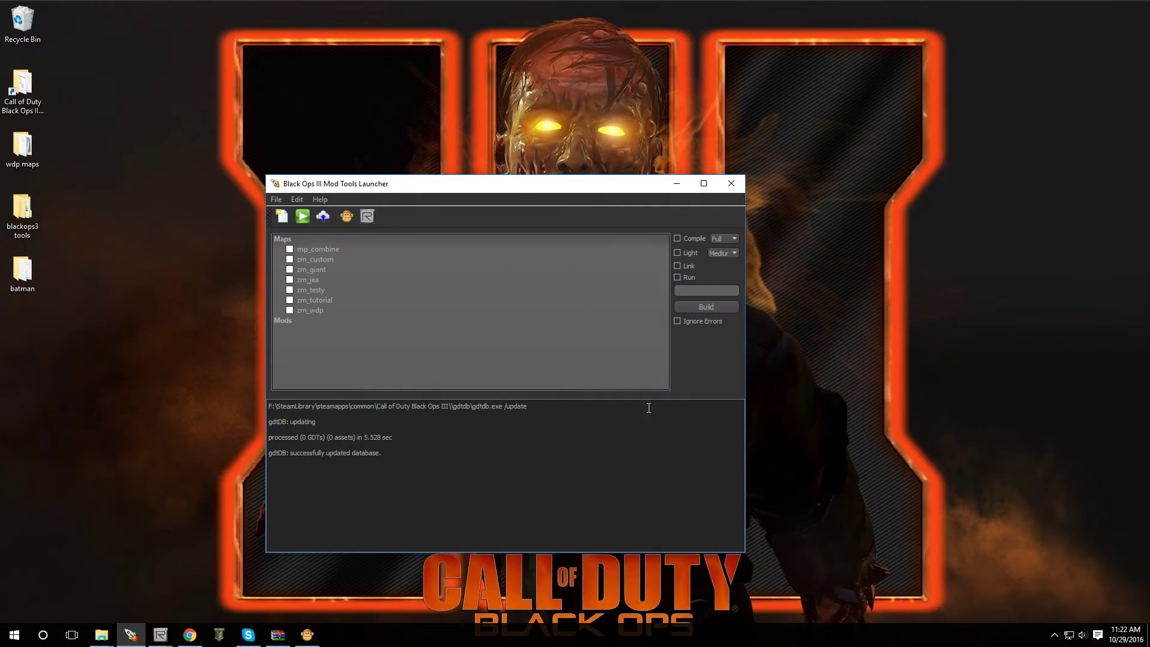
# Return to the Asset Property Editor and review the batman xmodel's type, LOD and shadow caster settings.
pyautogui.click(346, 216)
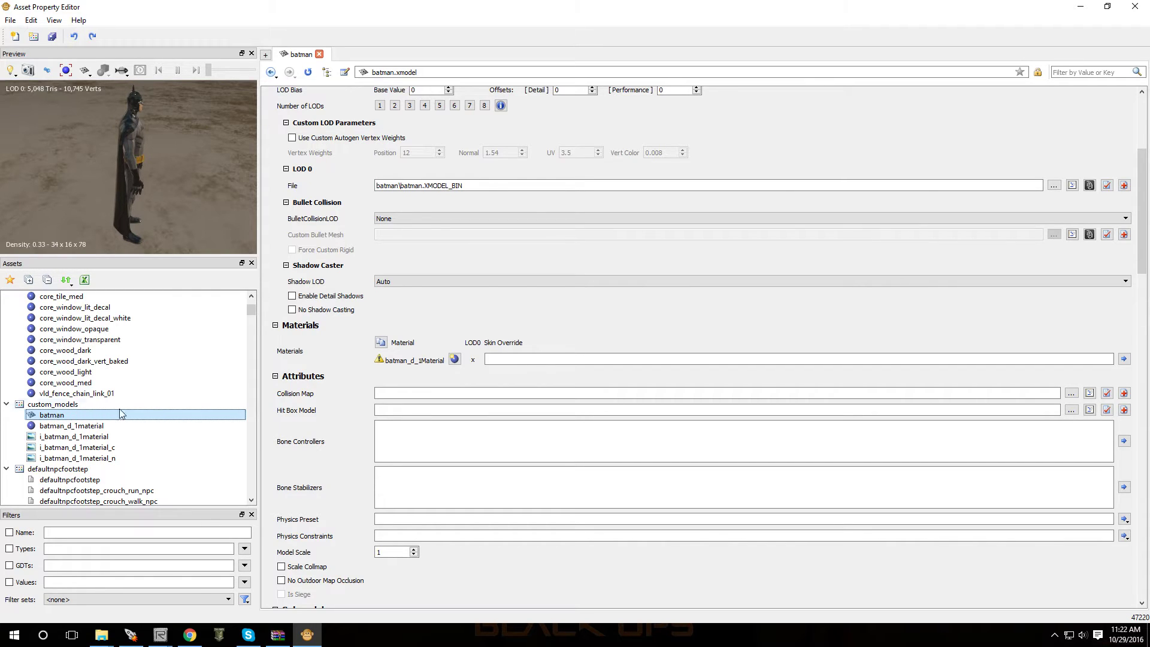
pyautogui.scroll(6, 365, 347)
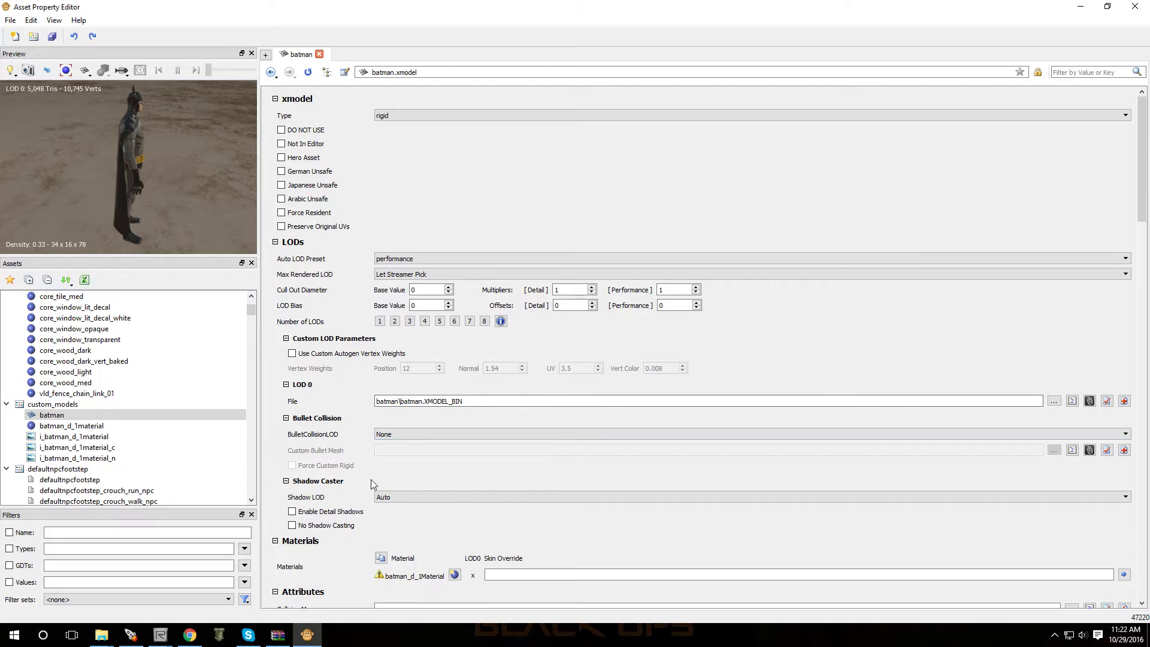
pyautogui.click(293, 526)
pyautogui.hotkey('ctrl', 's')
pyautogui.scroll(-1, 446, 304)
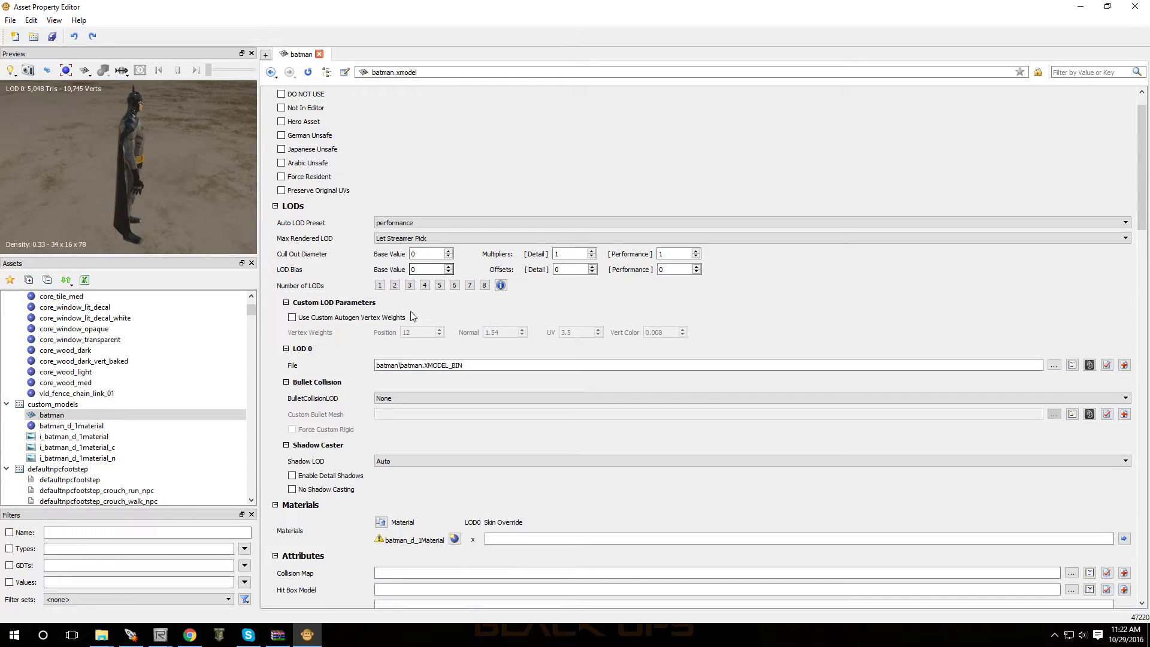
# Review the properties of batman_d_1material, including its special properties and its color, normal and heatmap images.
pyautogui.click(74, 426)
pyautogui.click(324, 348)
pyautogui.scroll(-3, 353, 389)
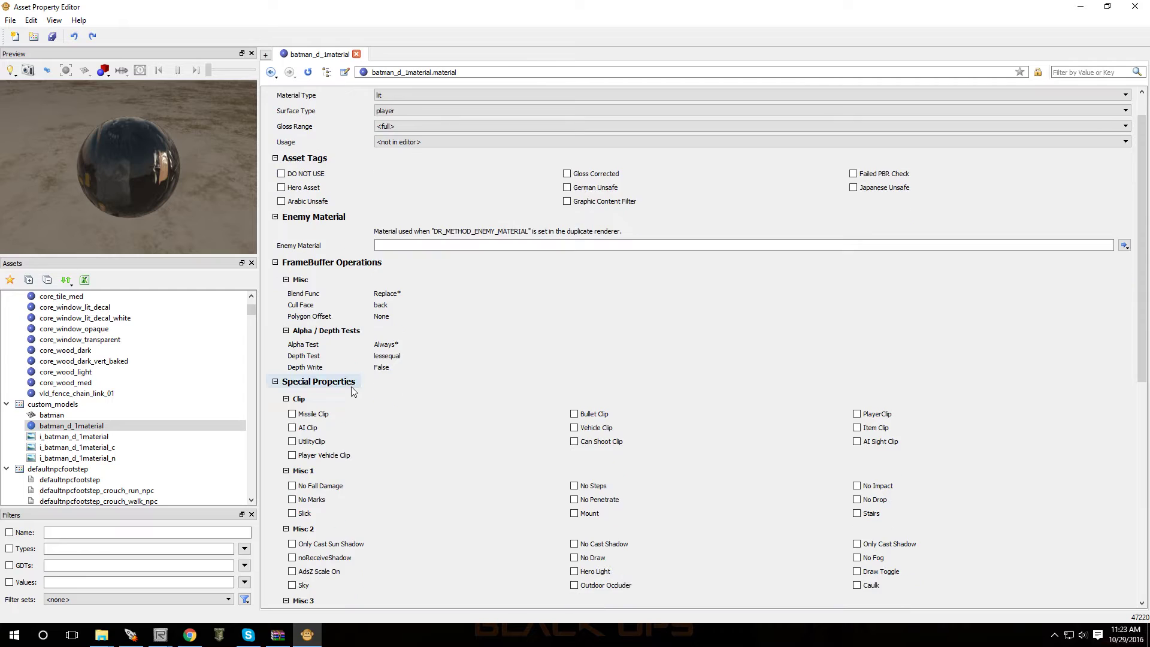
pyautogui.scroll(-3, 350, 402)
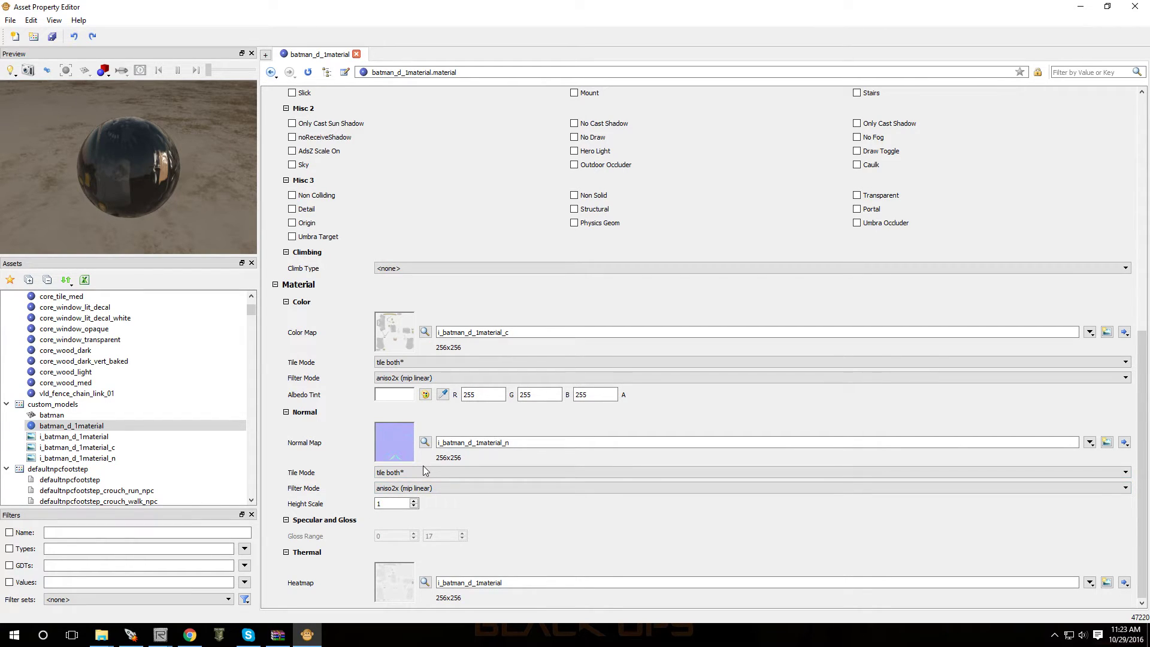
pyautogui.scroll(1, 423, 470)
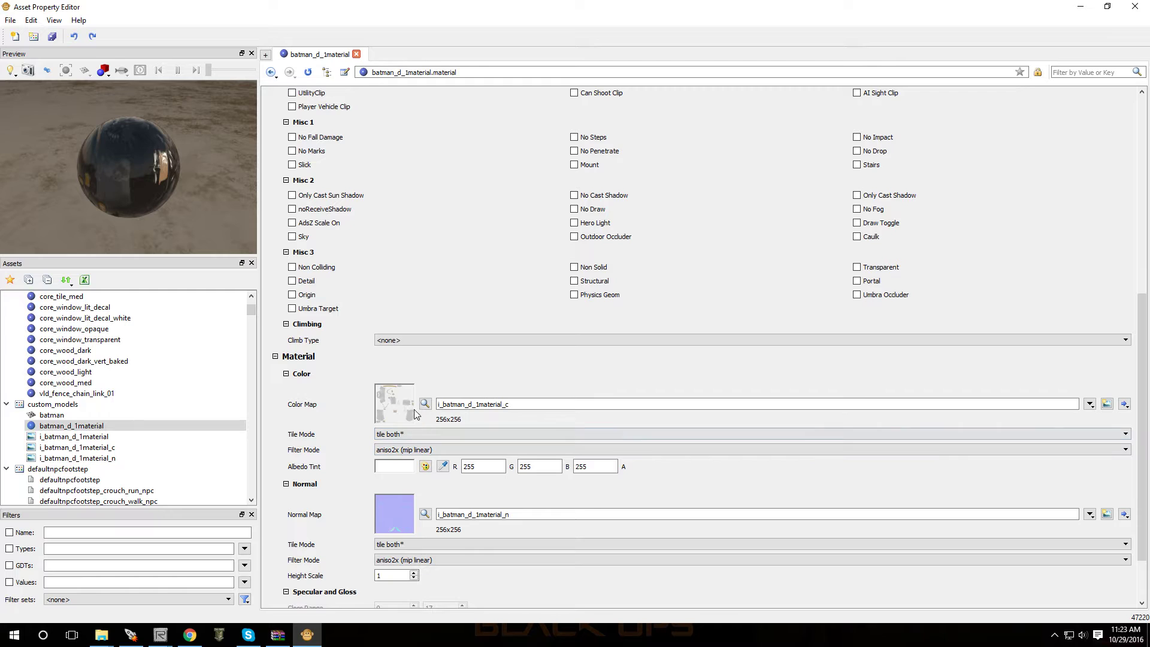
pyautogui.scroll(4, 409, 398)
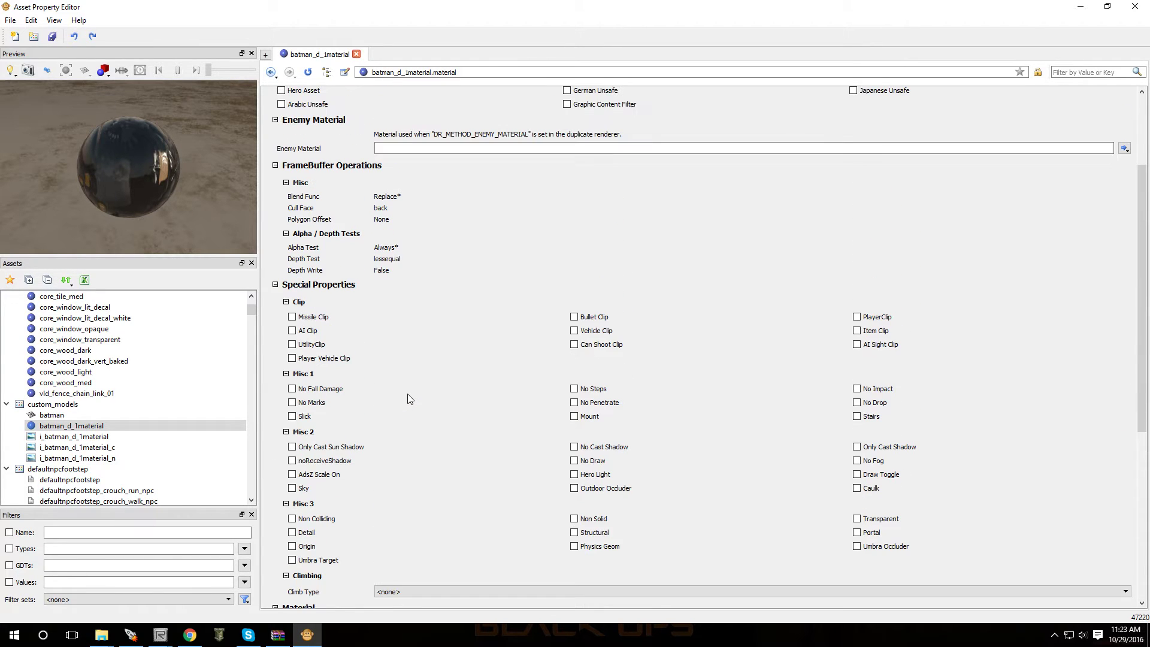
pyautogui.scroll(2, 409, 398)
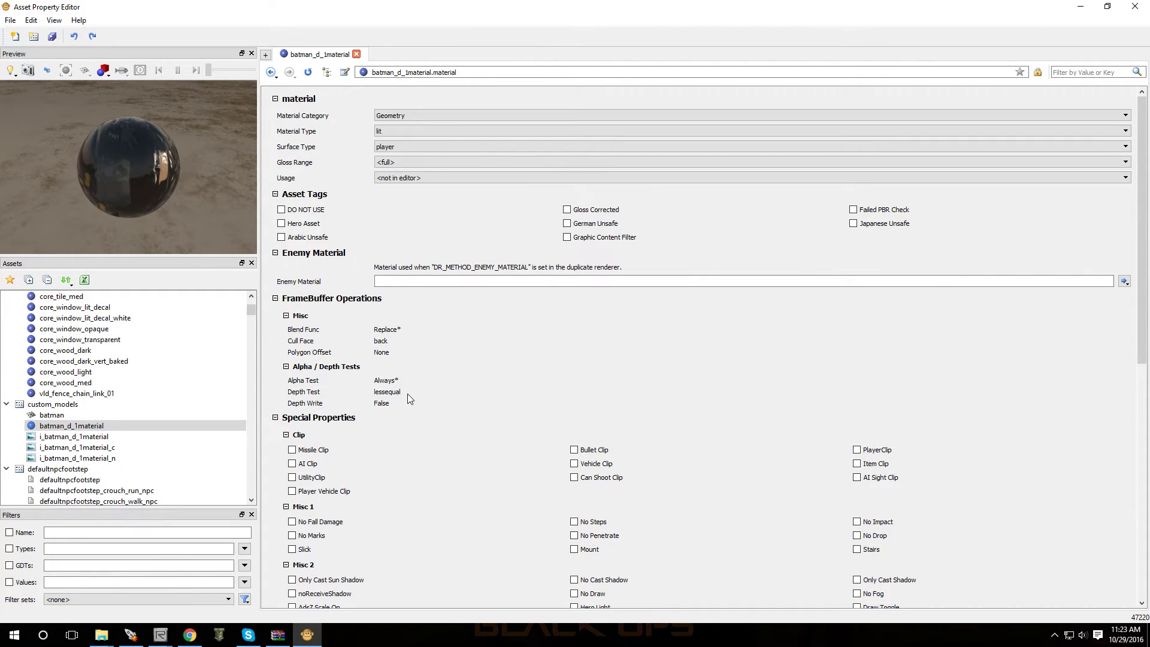
# Check the available material types for batman_d_1material, then set its gloss range to <custom> and its surface type to <none>.
pyautogui.click(392, 132)
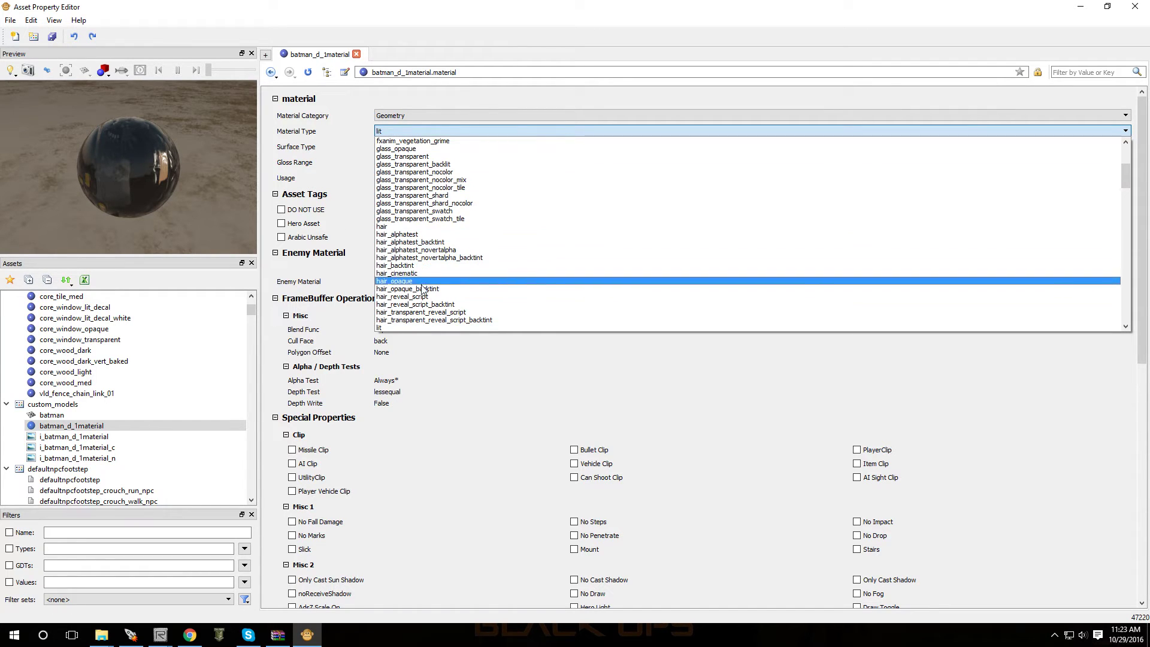
pyautogui.click(341, 170)
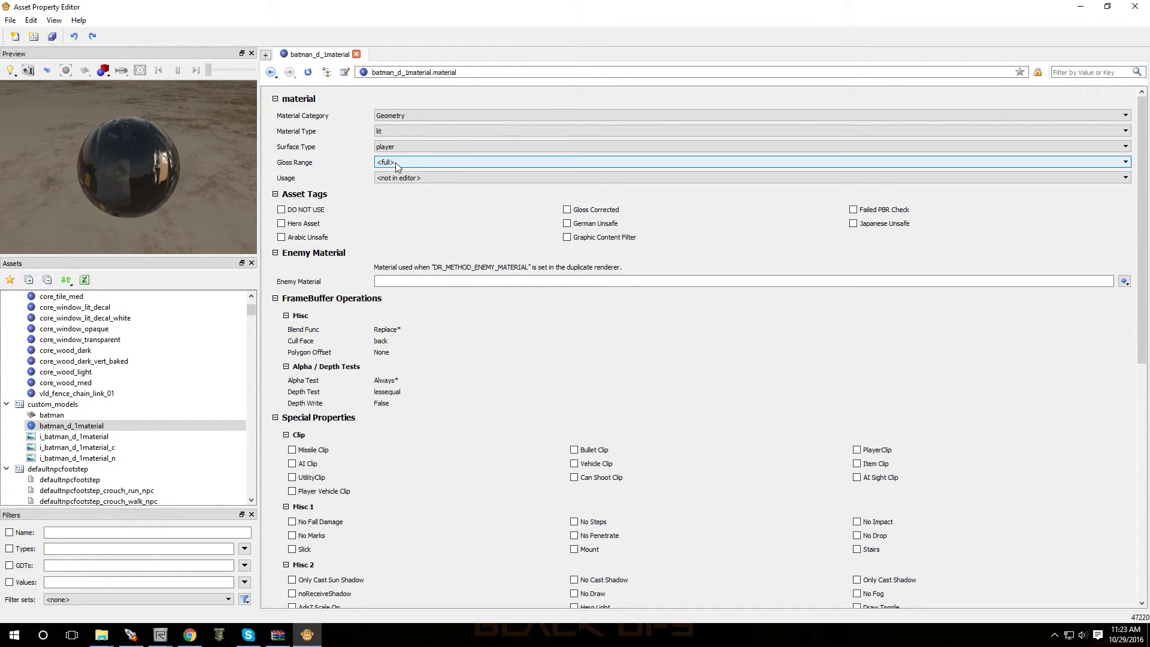
pyautogui.click(396, 164)
pyautogui.click(401, 175)
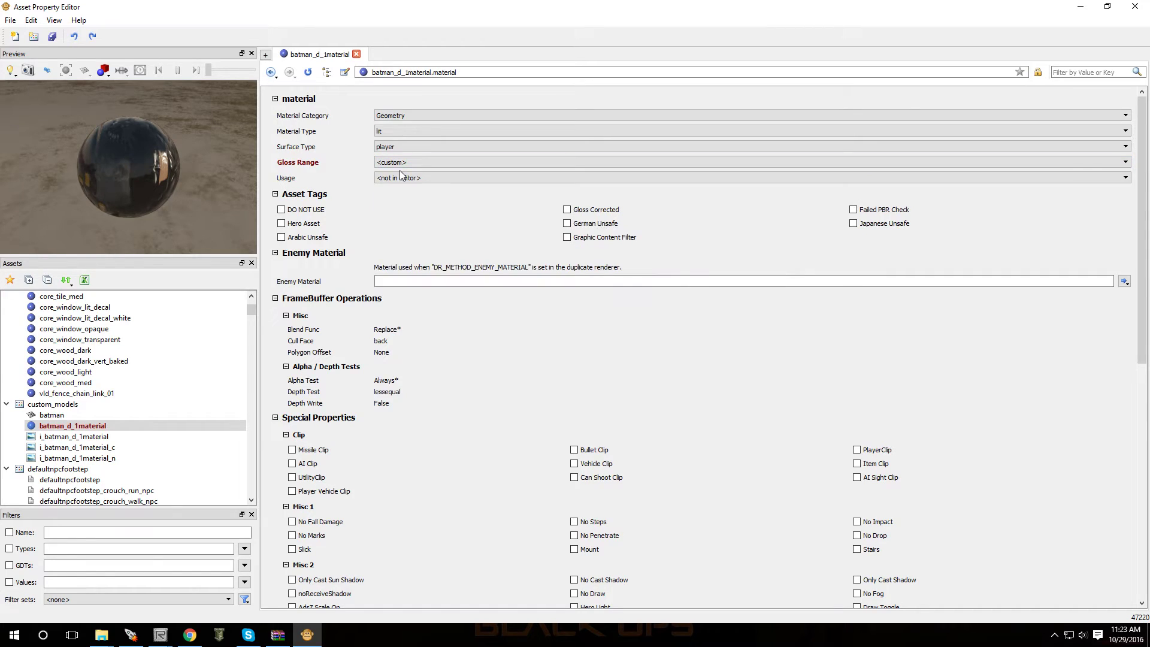
pyautogui.click(395, 148)
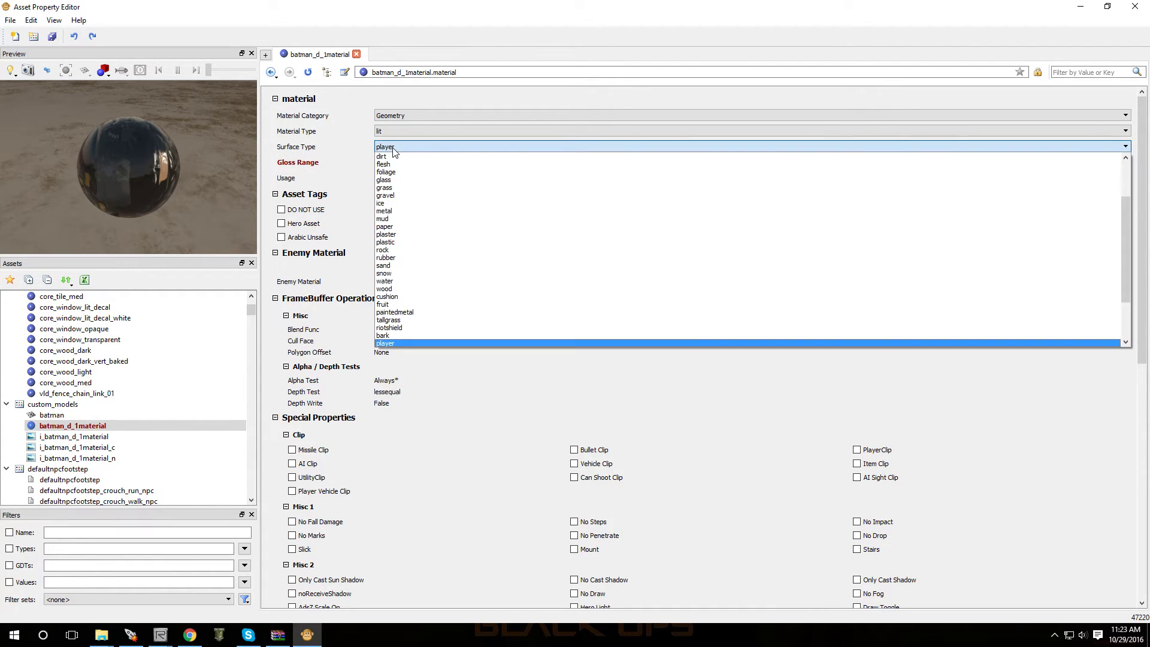
pyautogui.scroll(5, 398, 182)
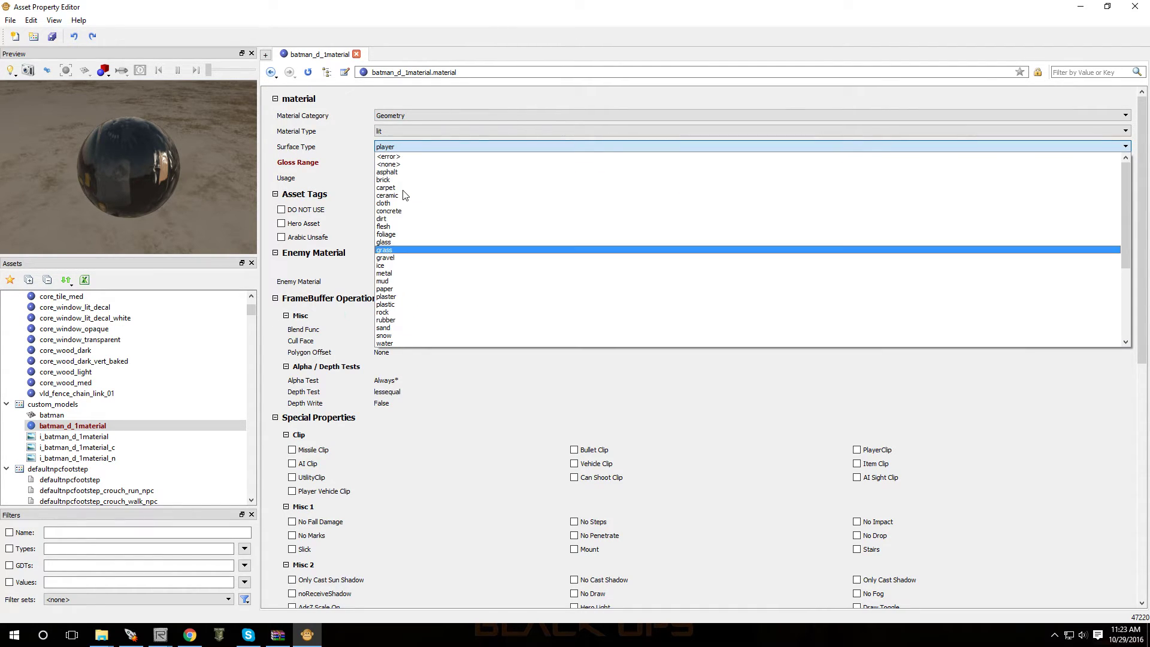
pyautogui.click(400, 159)
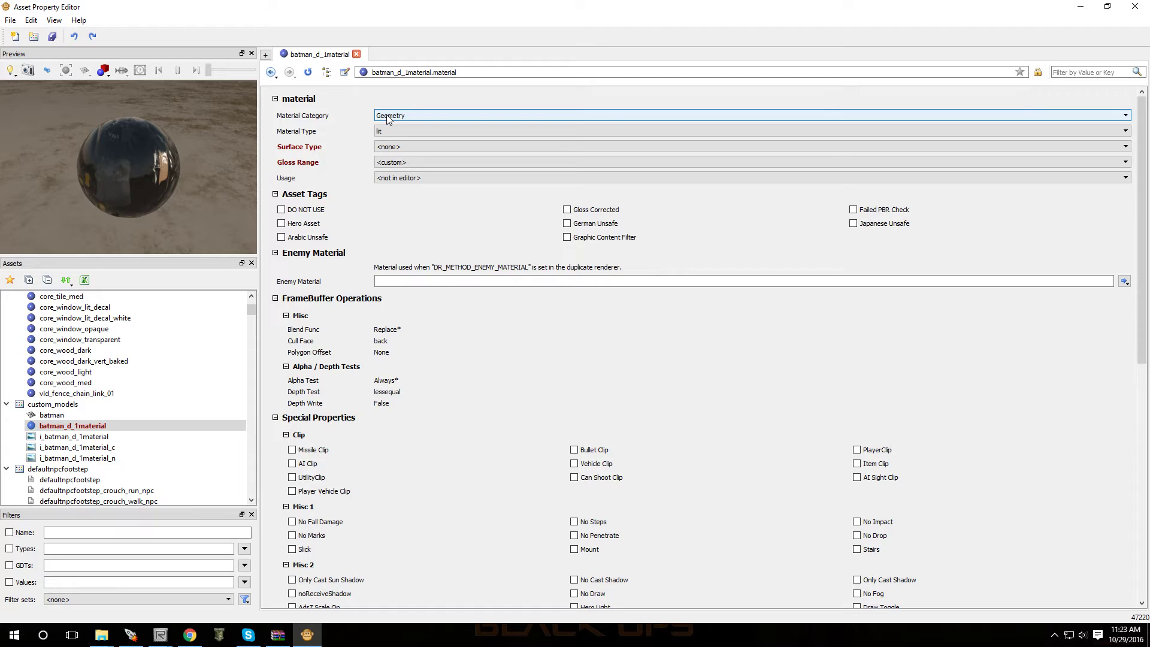
# Review batman_d_1material and its three image assets, save all changes and close the Asset Property Editor.
pyautogui.scroll(-3, 413, 339)
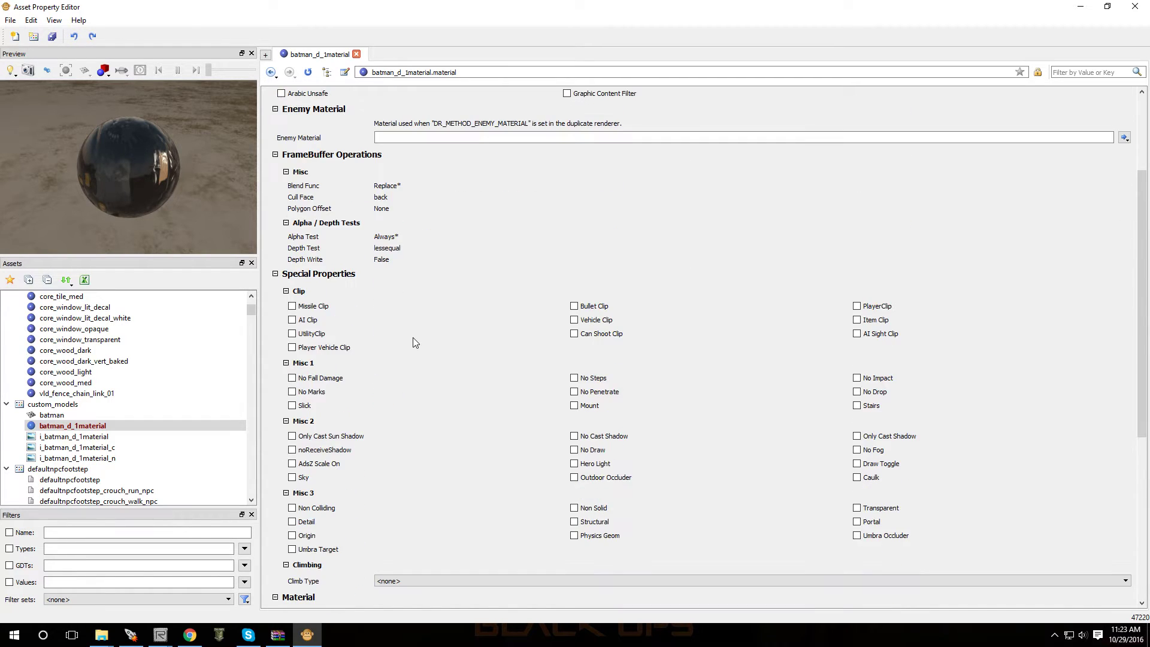
pyautogui.scroll(-3, 412, 339)
pyautogui.click(88, 437)
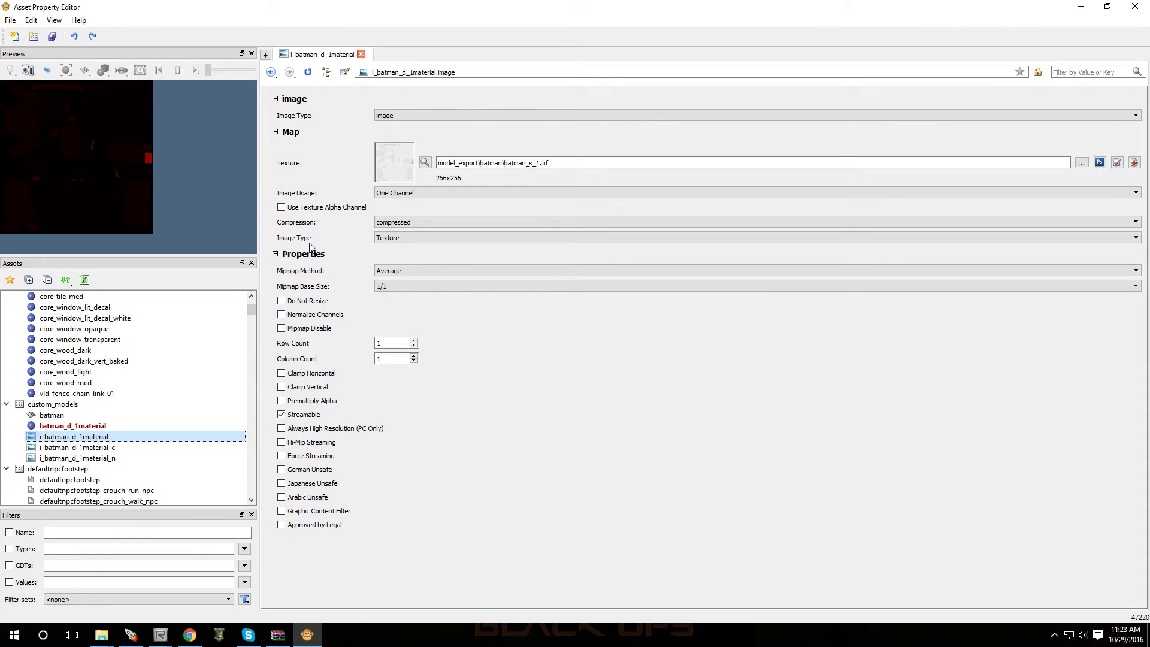
pyautogui.click(98, 448)
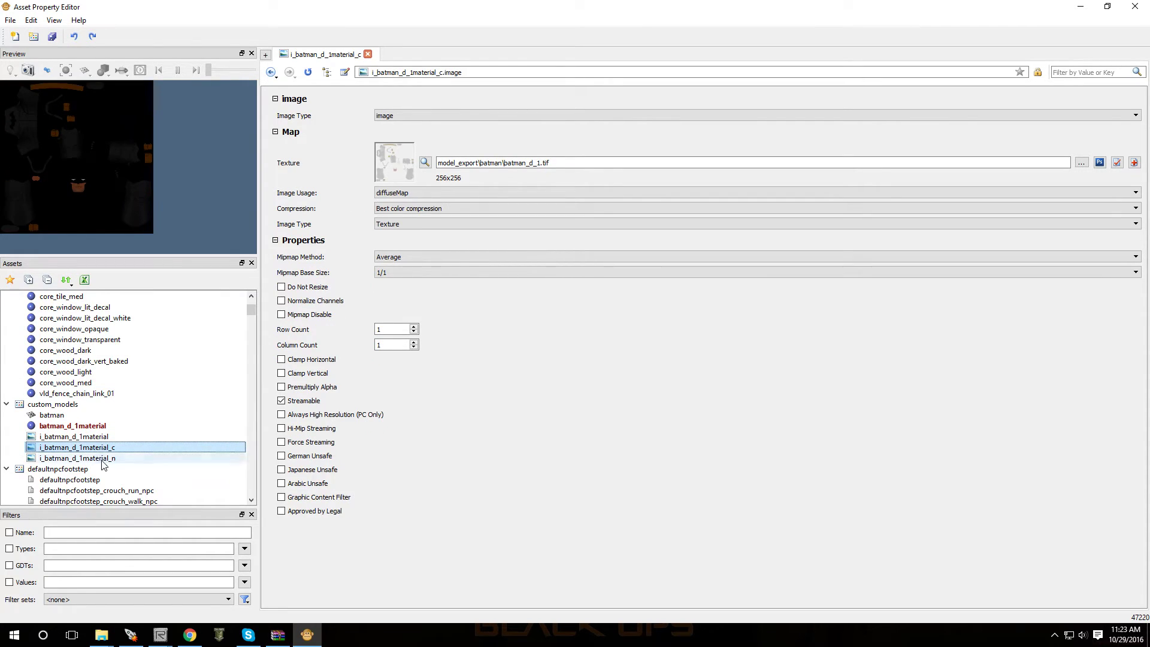
pyautogui.click(101, 459)
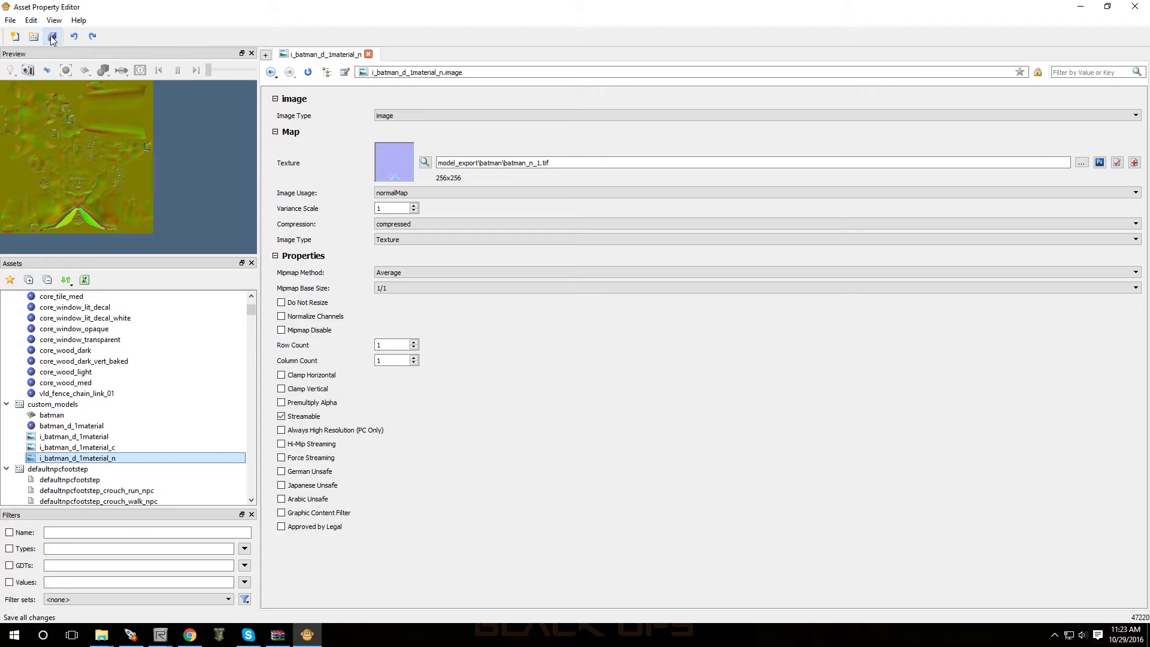
pyautogui.click(1135, 7)
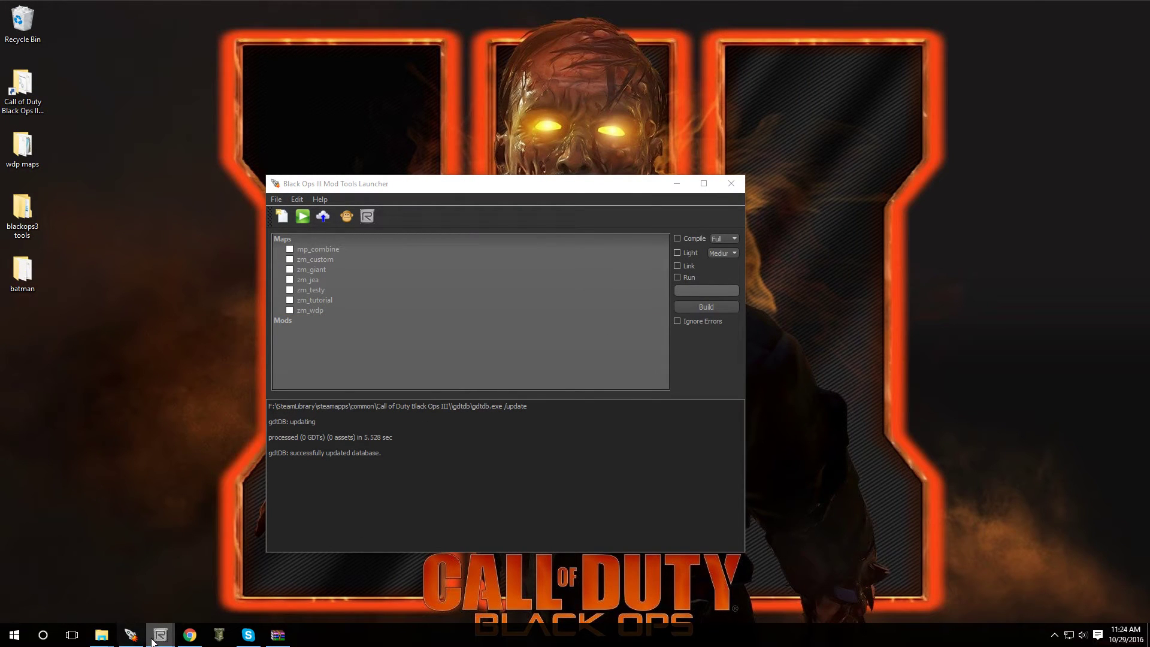
# Switch to Radiant, save the zm_tutorial map and close Radiant.
pyautogui.moveTo(157, 637)
pyautogui.click(182, 597)
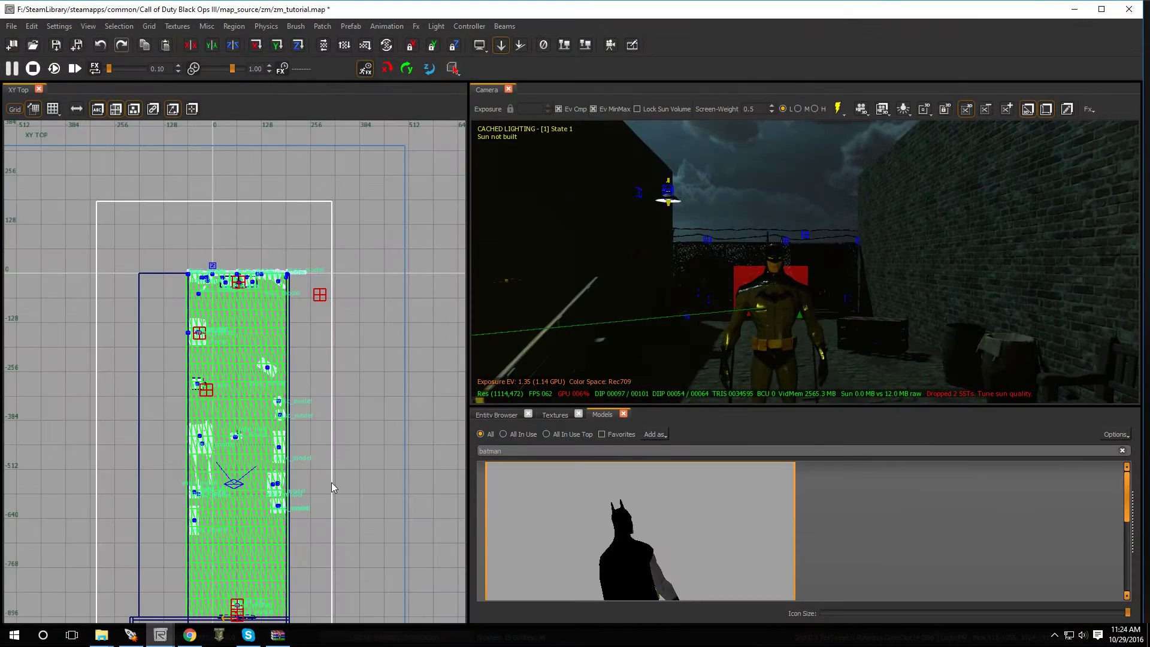
pyautogui.click(12, 26)
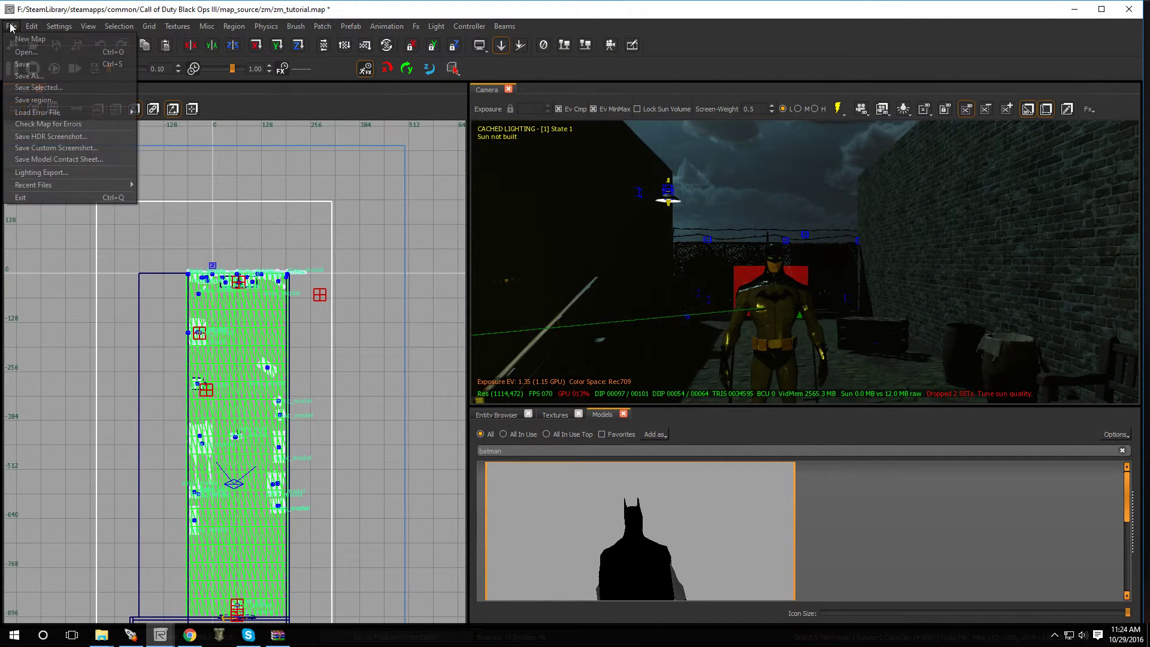
pyautogui.click(39, 67)
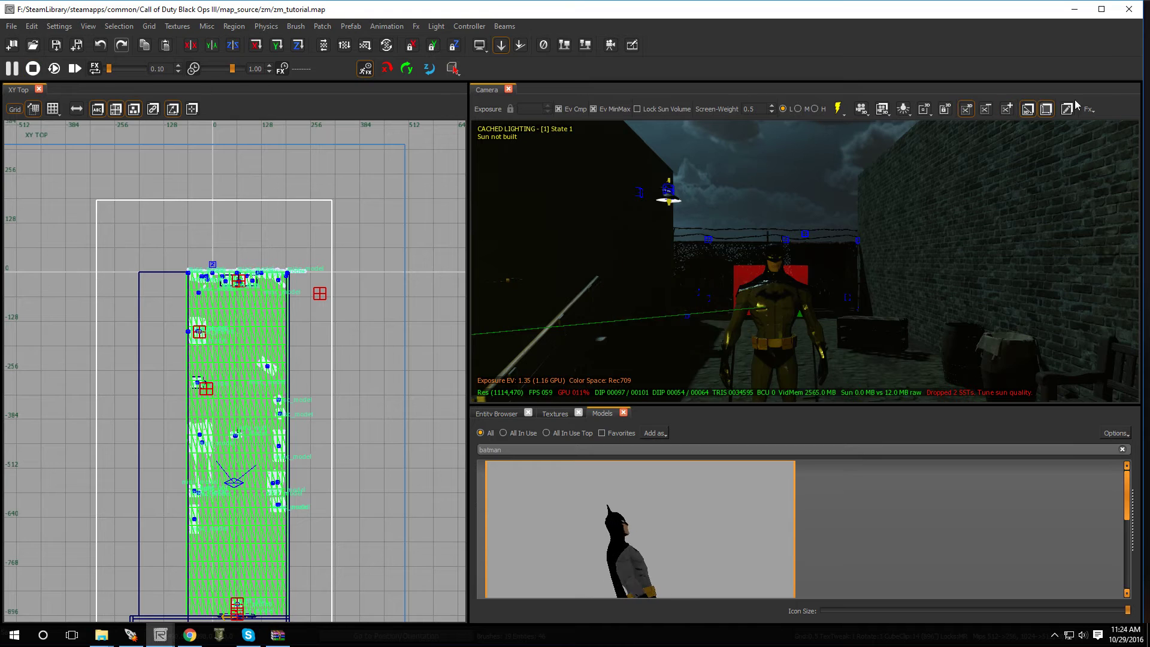
pyautogui.click(1132, 16)
# Build the zm_tutorial map in the Mod Tools Launcher with Compile, Light, Link and Run enabled.
pyautogui.click(289, 300)
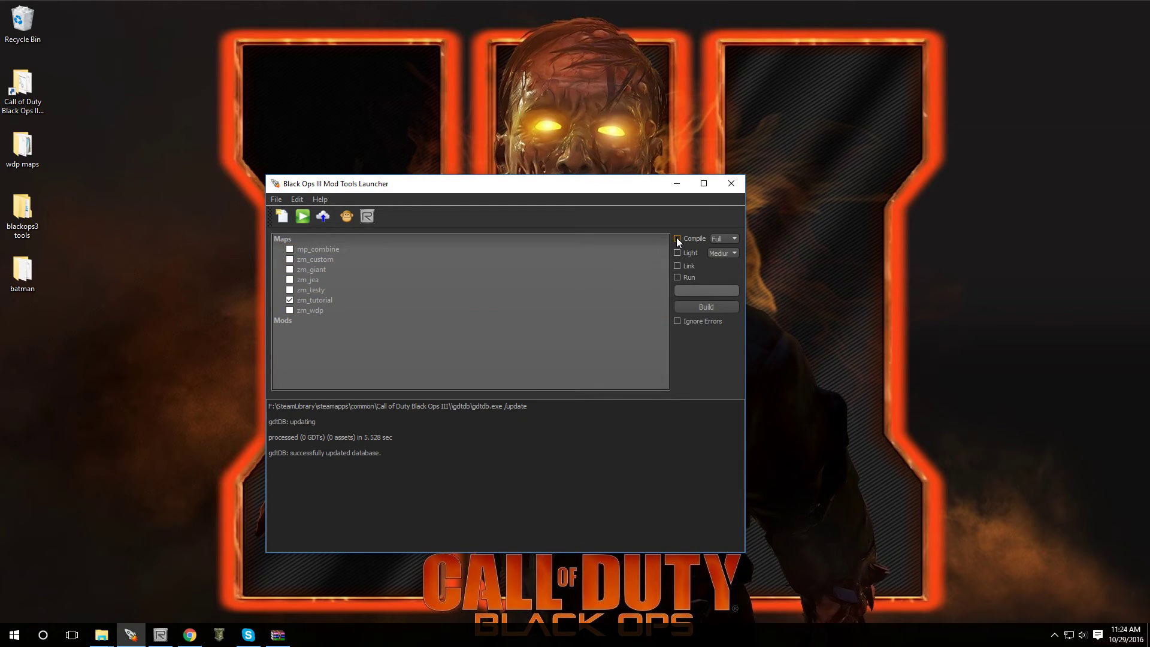
pyautogui.click(677, 276)
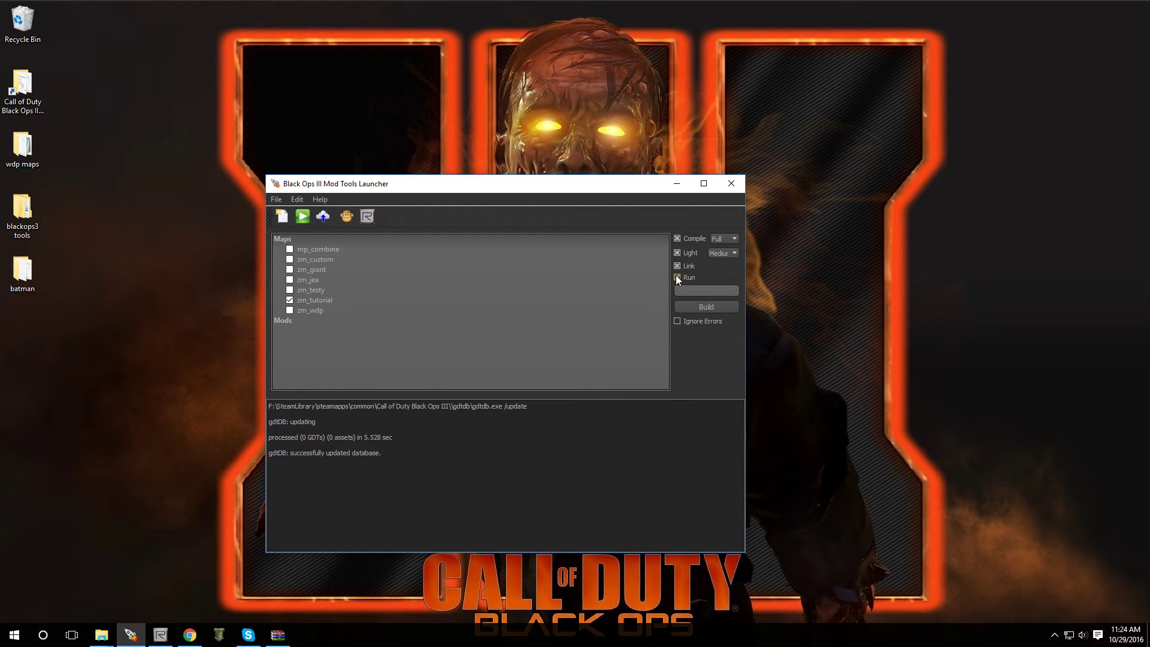
pyautogui.click(703, 308)
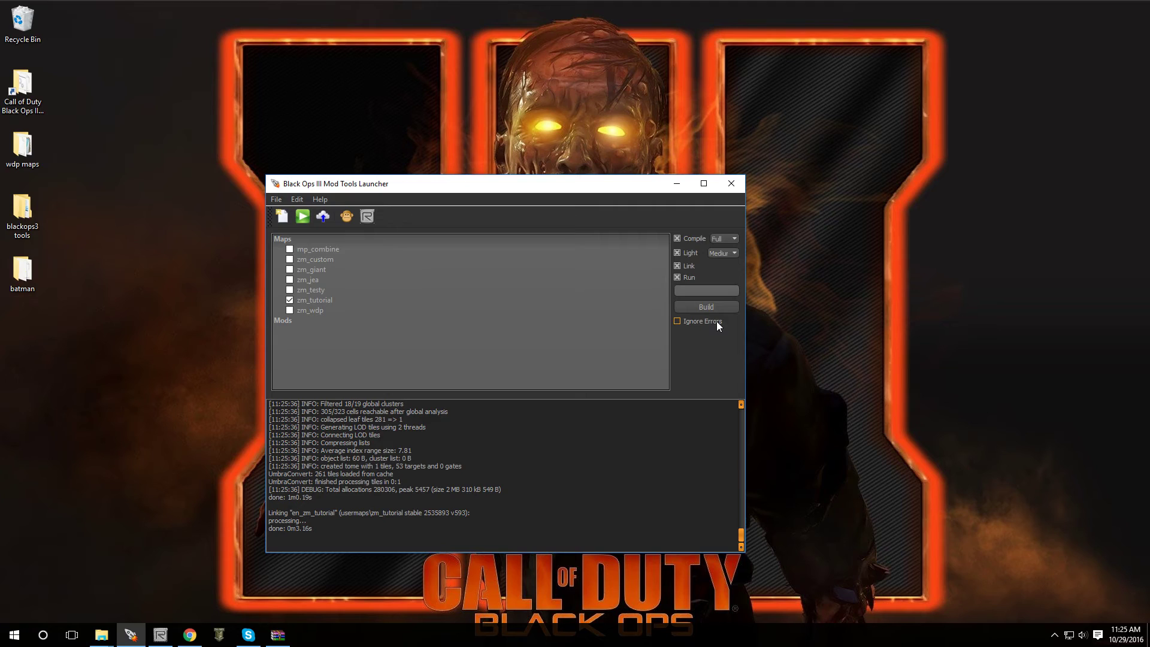
# Open Steam, and in the Mod Tools Launcher turn off Compile, Light and Link, leaving only Run enabled for zm_tutorial.
pyautogui.click(1054, 634)
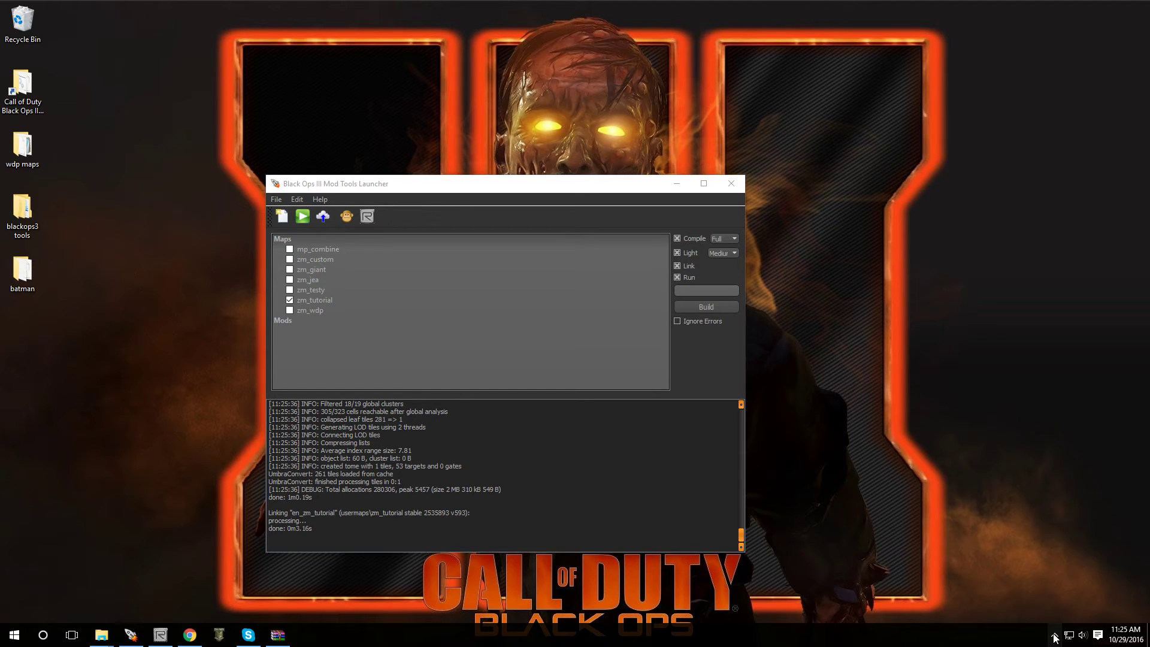
pyautogui.click(1044, 592)
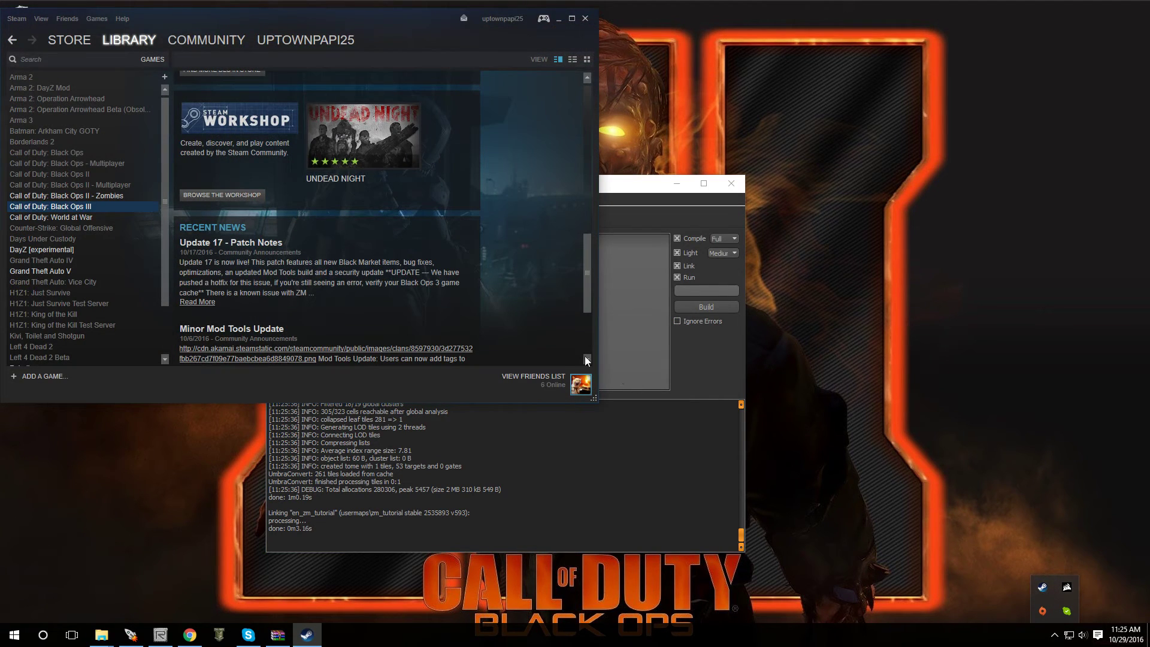
pyautogui.click(665, 261)
pyautogui.click(677, 265)
pyautogui.click(677, 238)
# Start the run-only build of zm_tutorial and allow Call of Duty: Black Ops III to launch with the optional parameters.
pyautogui.click(706, 306)
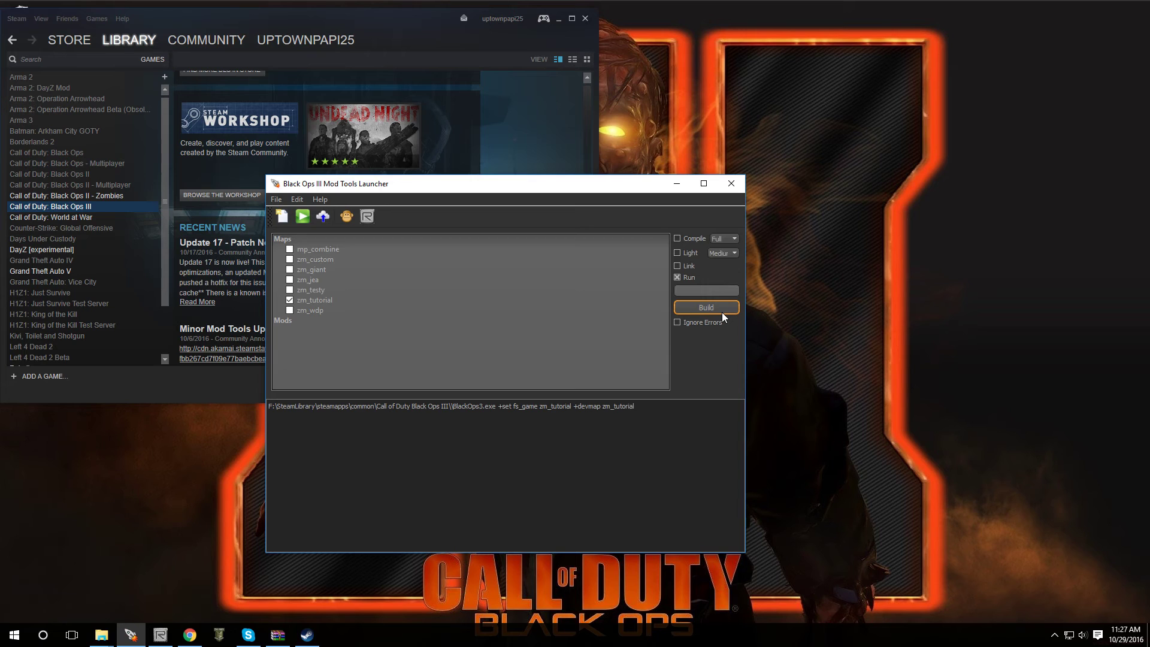
pyautogui.click(722, 312)
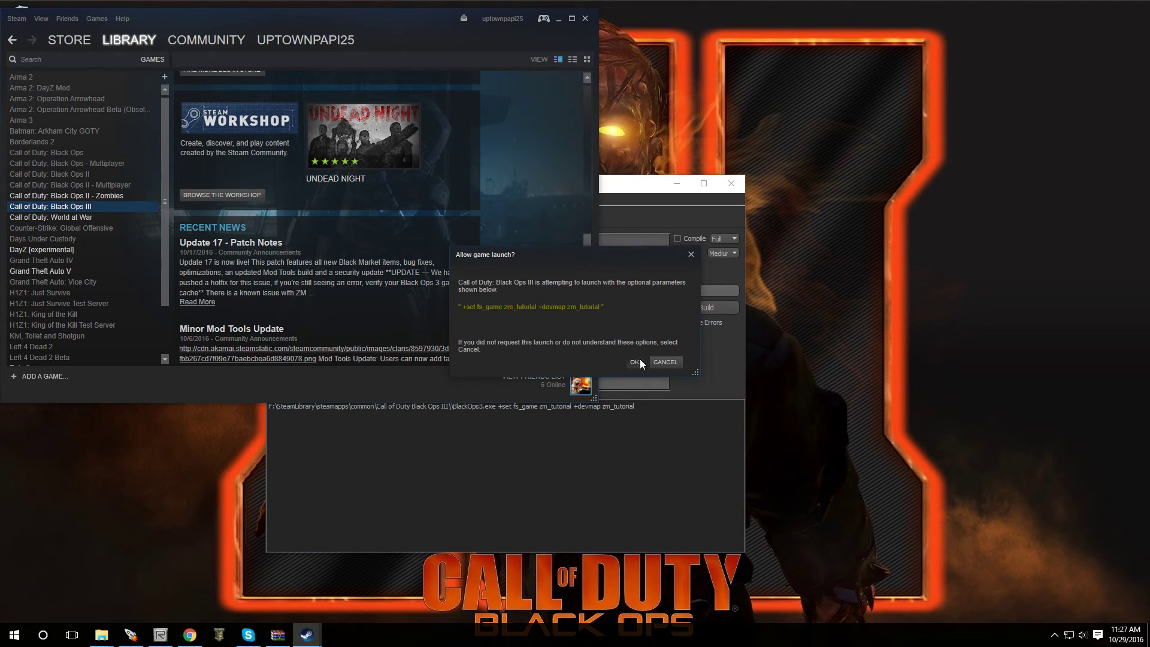
pyautogui.click(636, 362)
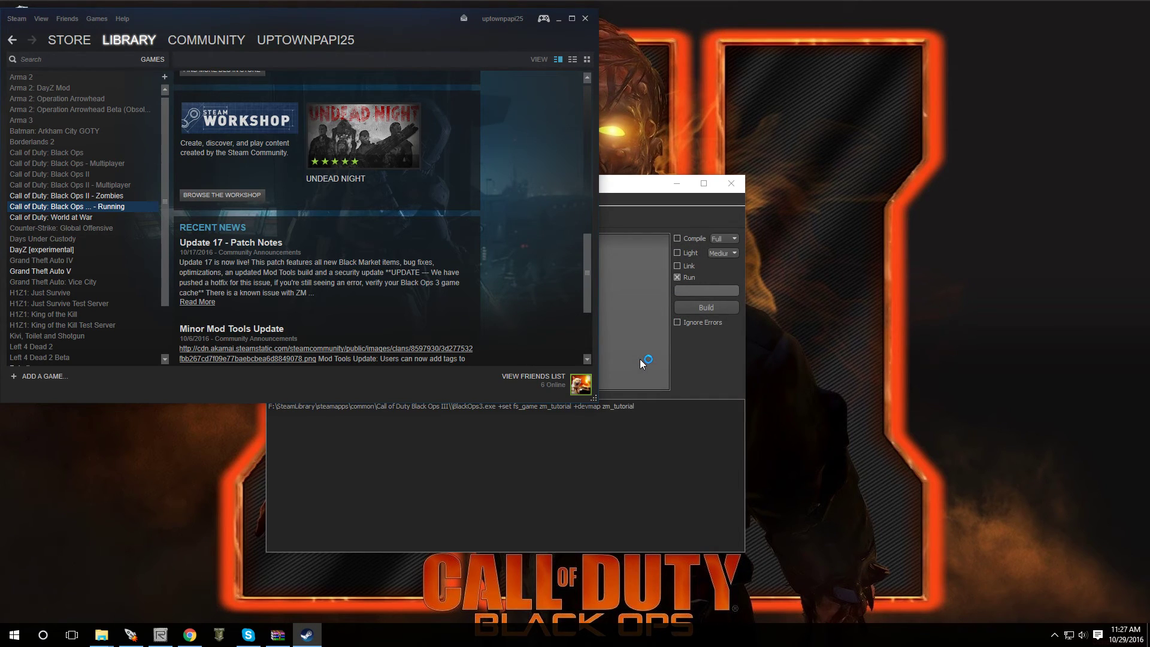